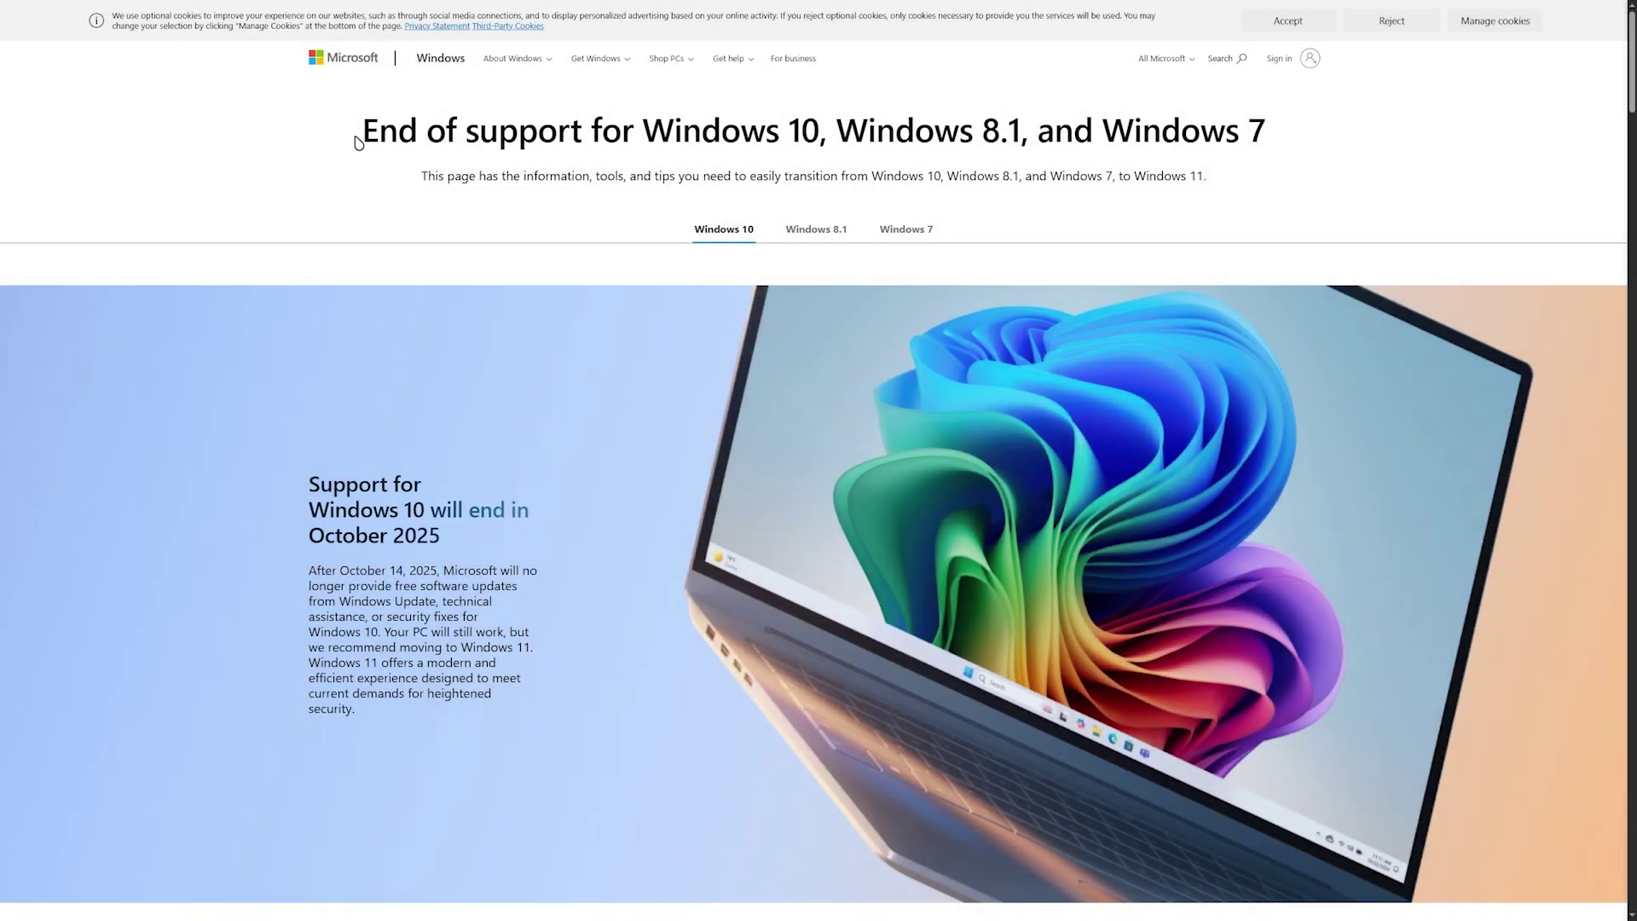
Step: Select and deselect the end-of-support page heading, then scroll to Upgrade now to Windows 11
{"action": "left_click_drag", "start_coordinate": [358, 132], "coordinate": [1272, 123]}
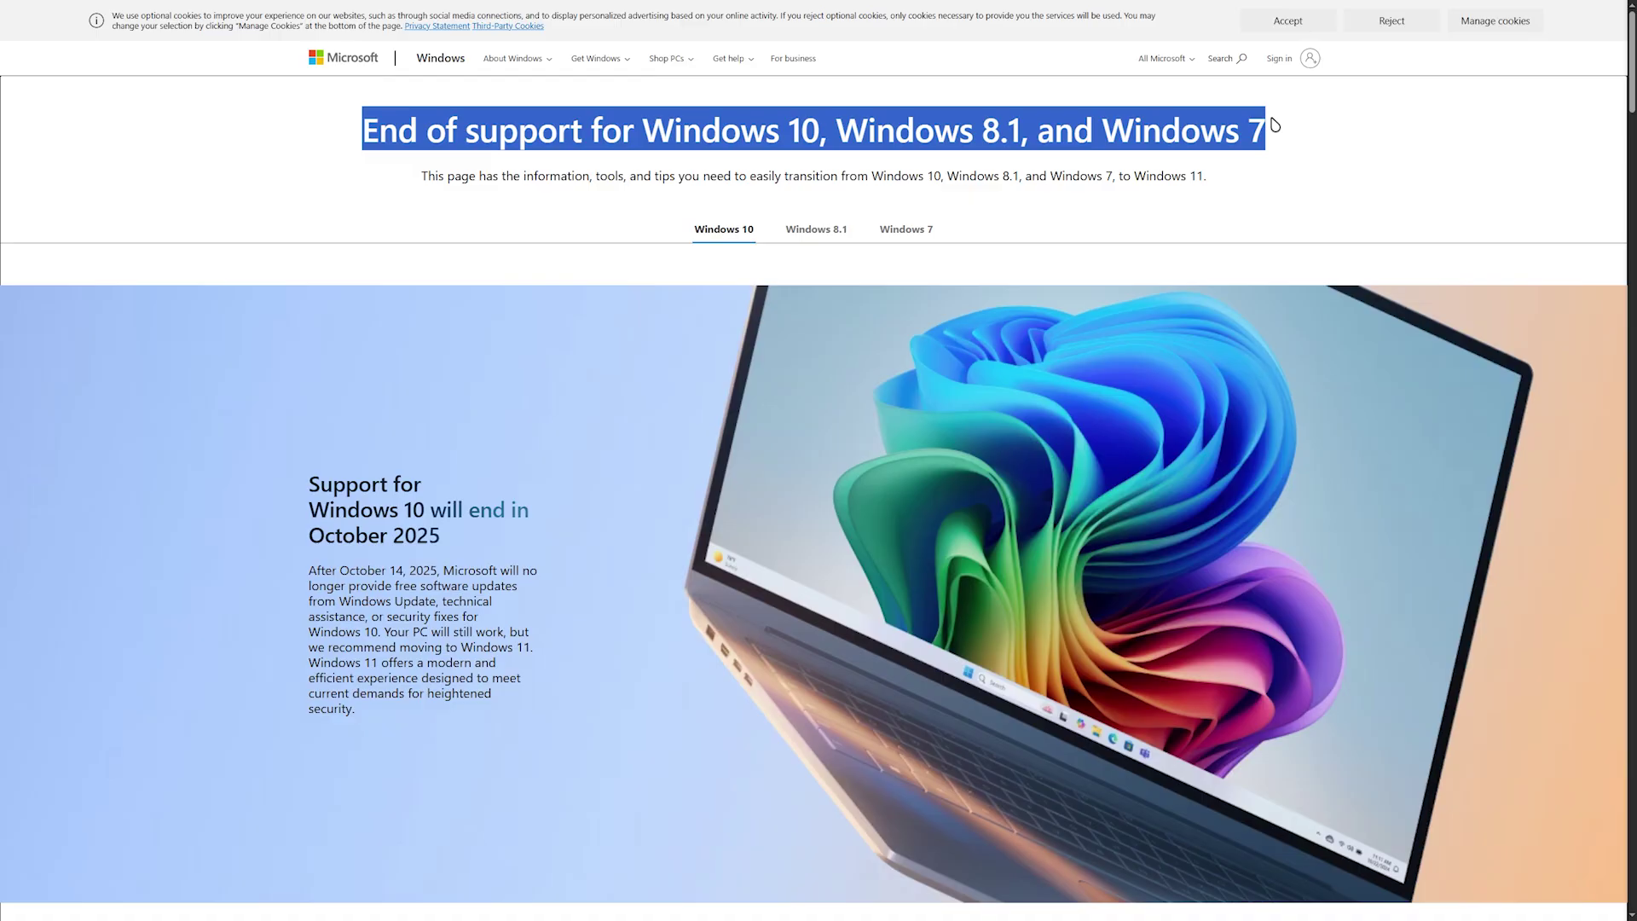
{"action": "left_click", "coordinate": [609, 258]}
{"action": "scroll", "coordinate": [603, 427], "scroll_direction": "down", "scroll_amount": 3}
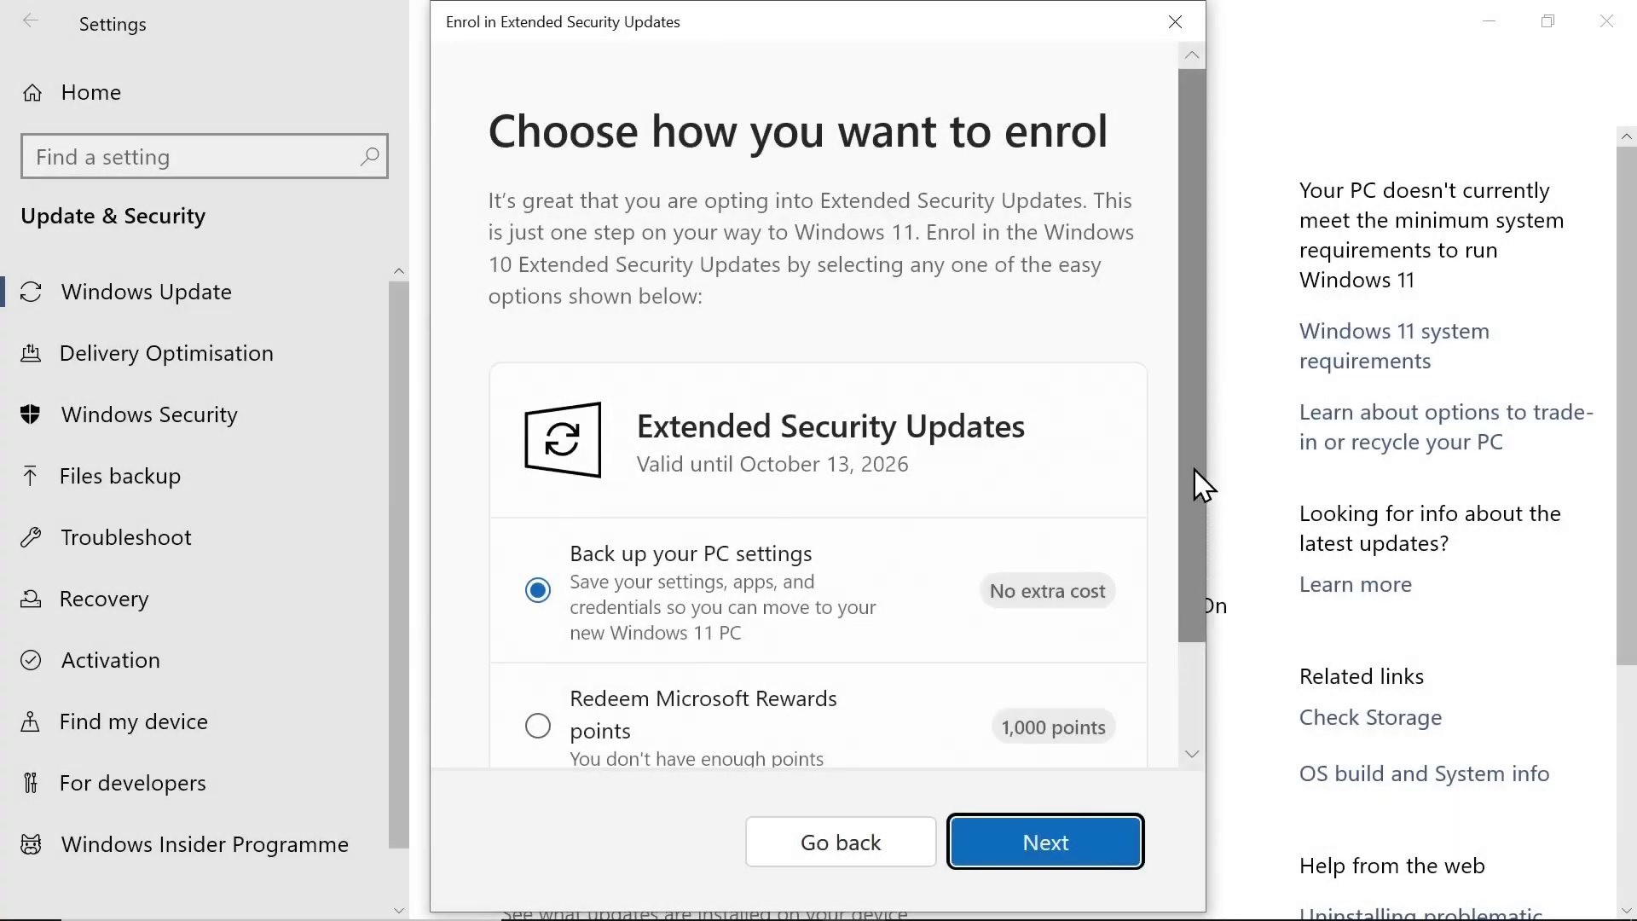
Step: Untick Disable data collection in Rufus's Windows User Experience dialog and confirm with OK
{"action": "left_click_drag", "start_coordinate": [1193, 469], "coordinate": [1179, 641]}
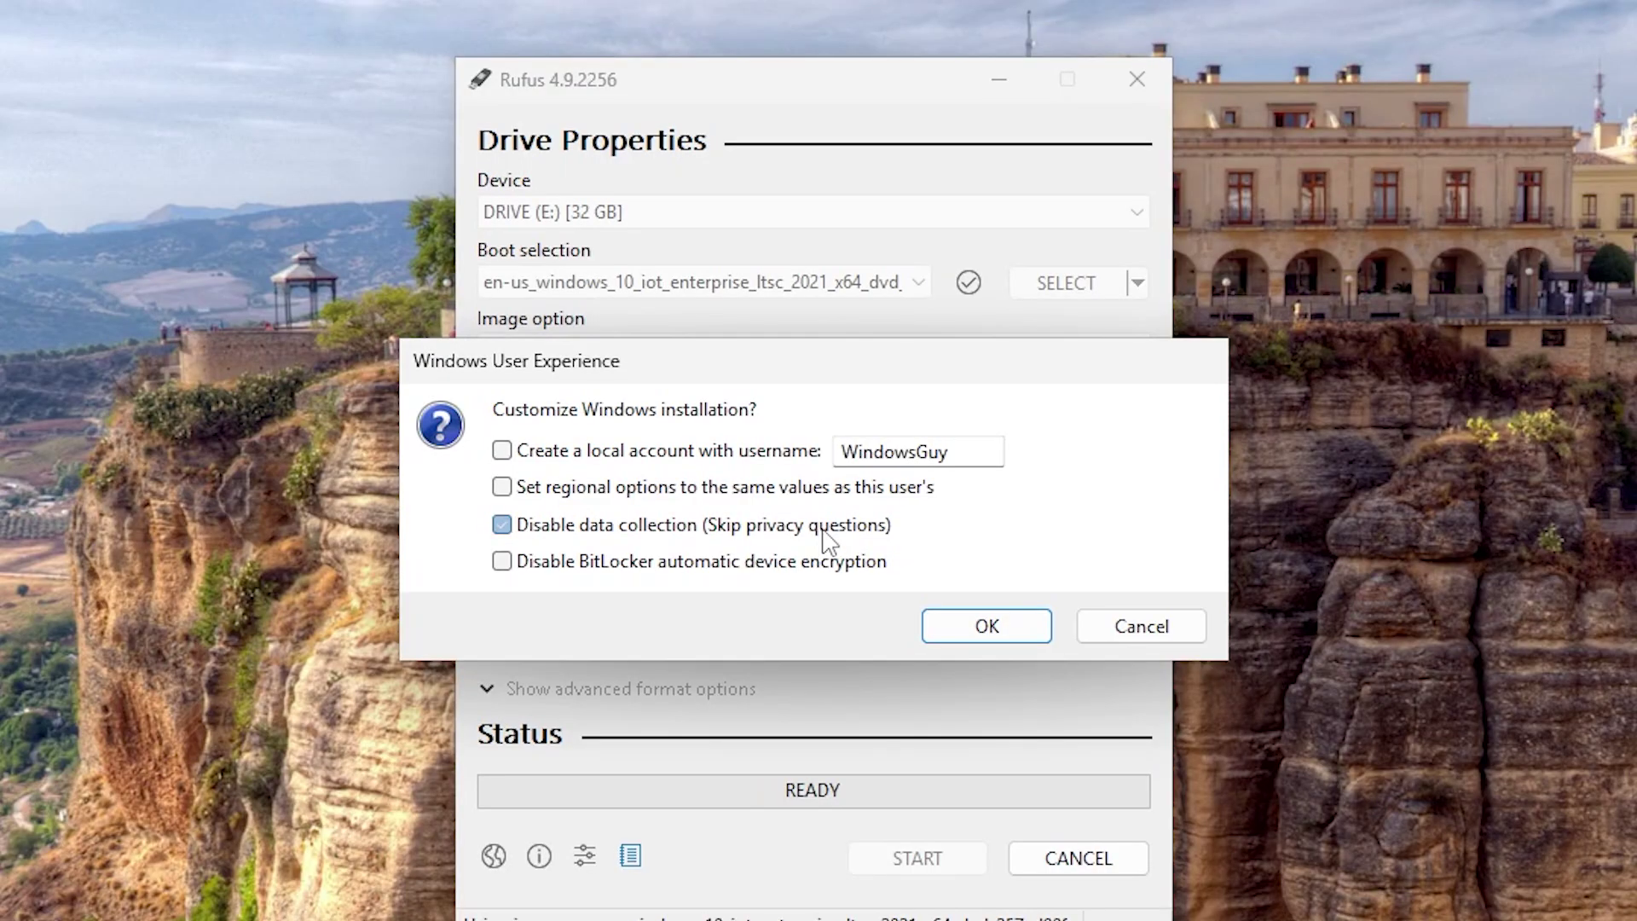
{"action": "left_click", "coordinate": [826, 528]}
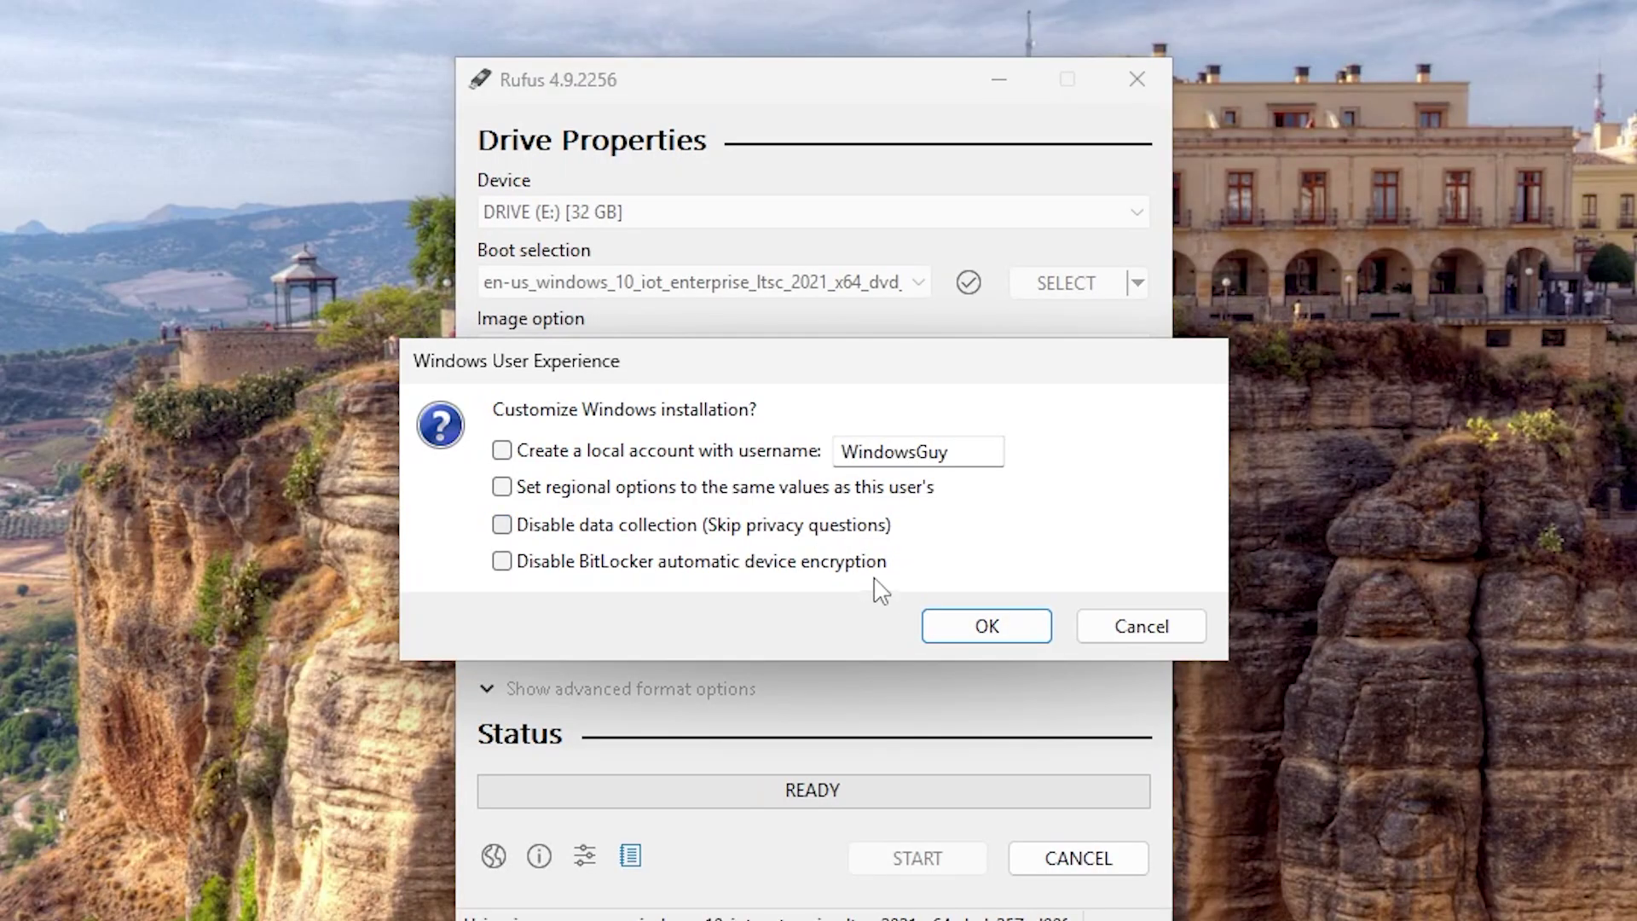
{"action": "left_click", "coordinate": [999, 628]}
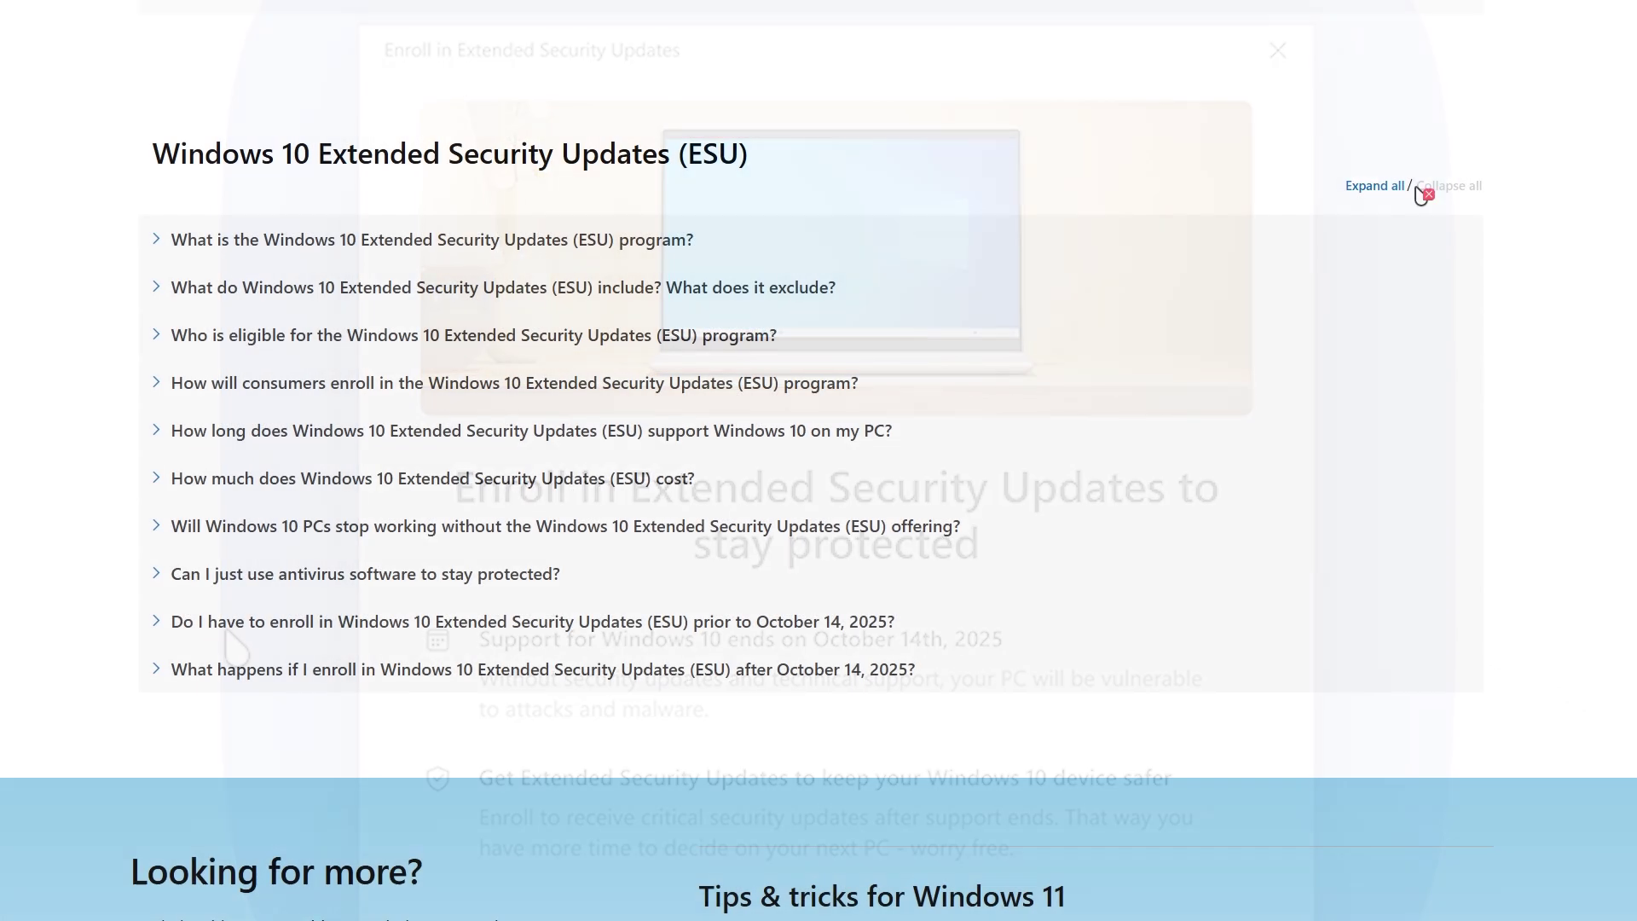
Step: Expand all answers on the ESU FAQ page and autoscroll through them
{"action": "left_click", "coordinate": [1381, 142]}
{"action": "scroll", "coordinate": [1389, 449], "scroll_direction": "down", "scroll_amount": 3}
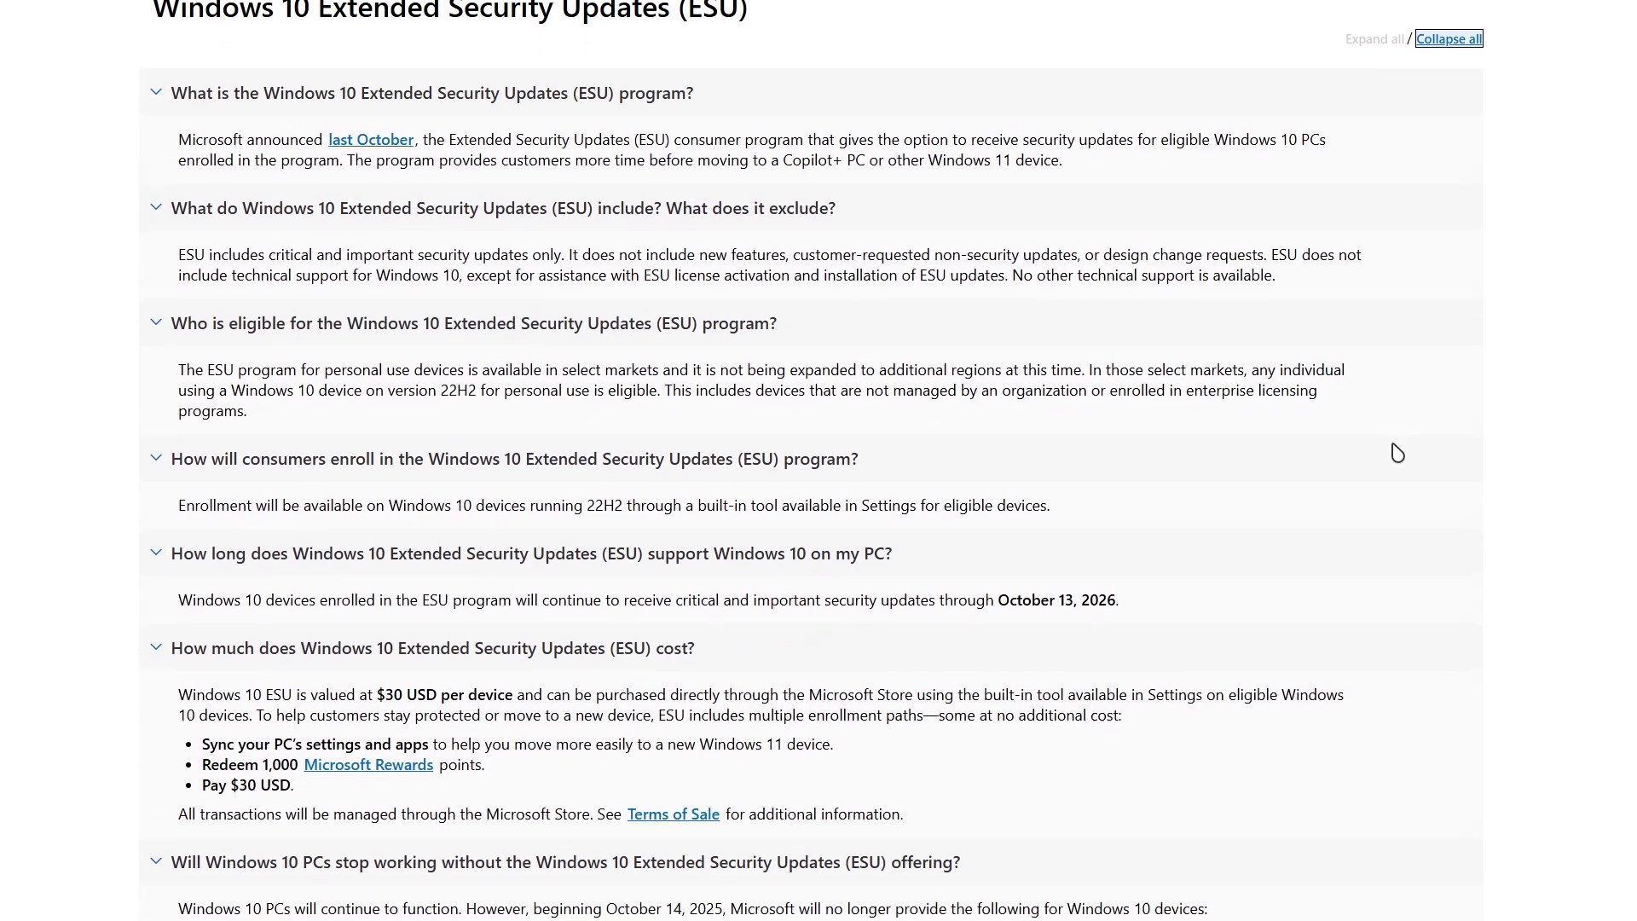
{"action": "middle_click", "coordinate": [1531, 363]}
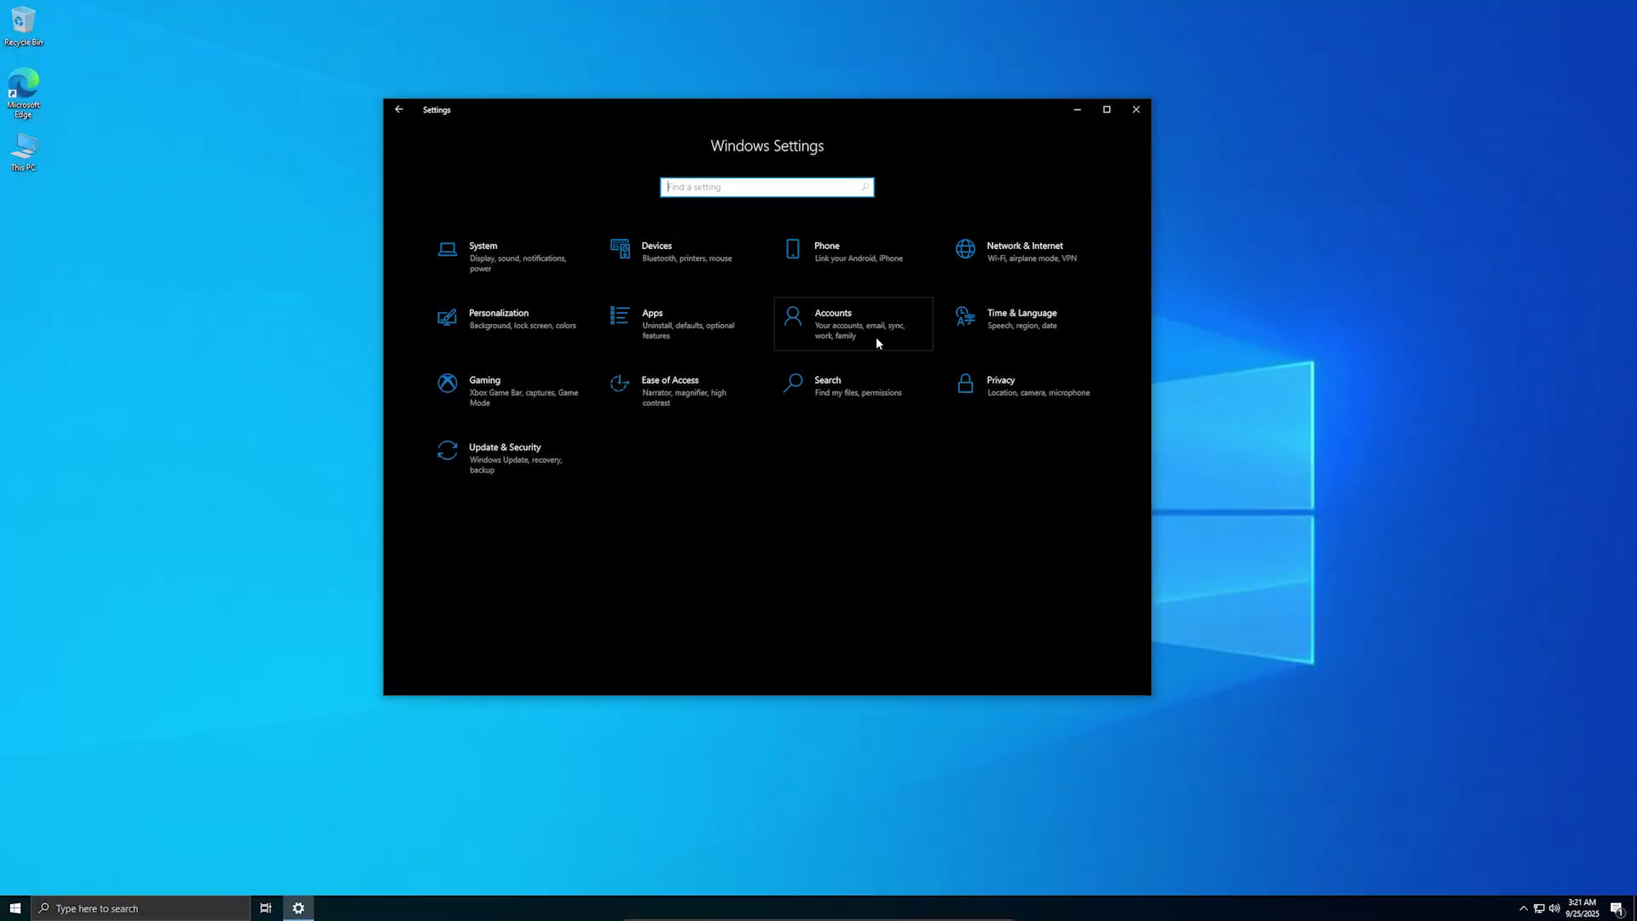
Step: Open Accounts settings, launch Windows Backup and continue with Back up this PC
{"action": "left_click", "coordinate": [876, 336]}
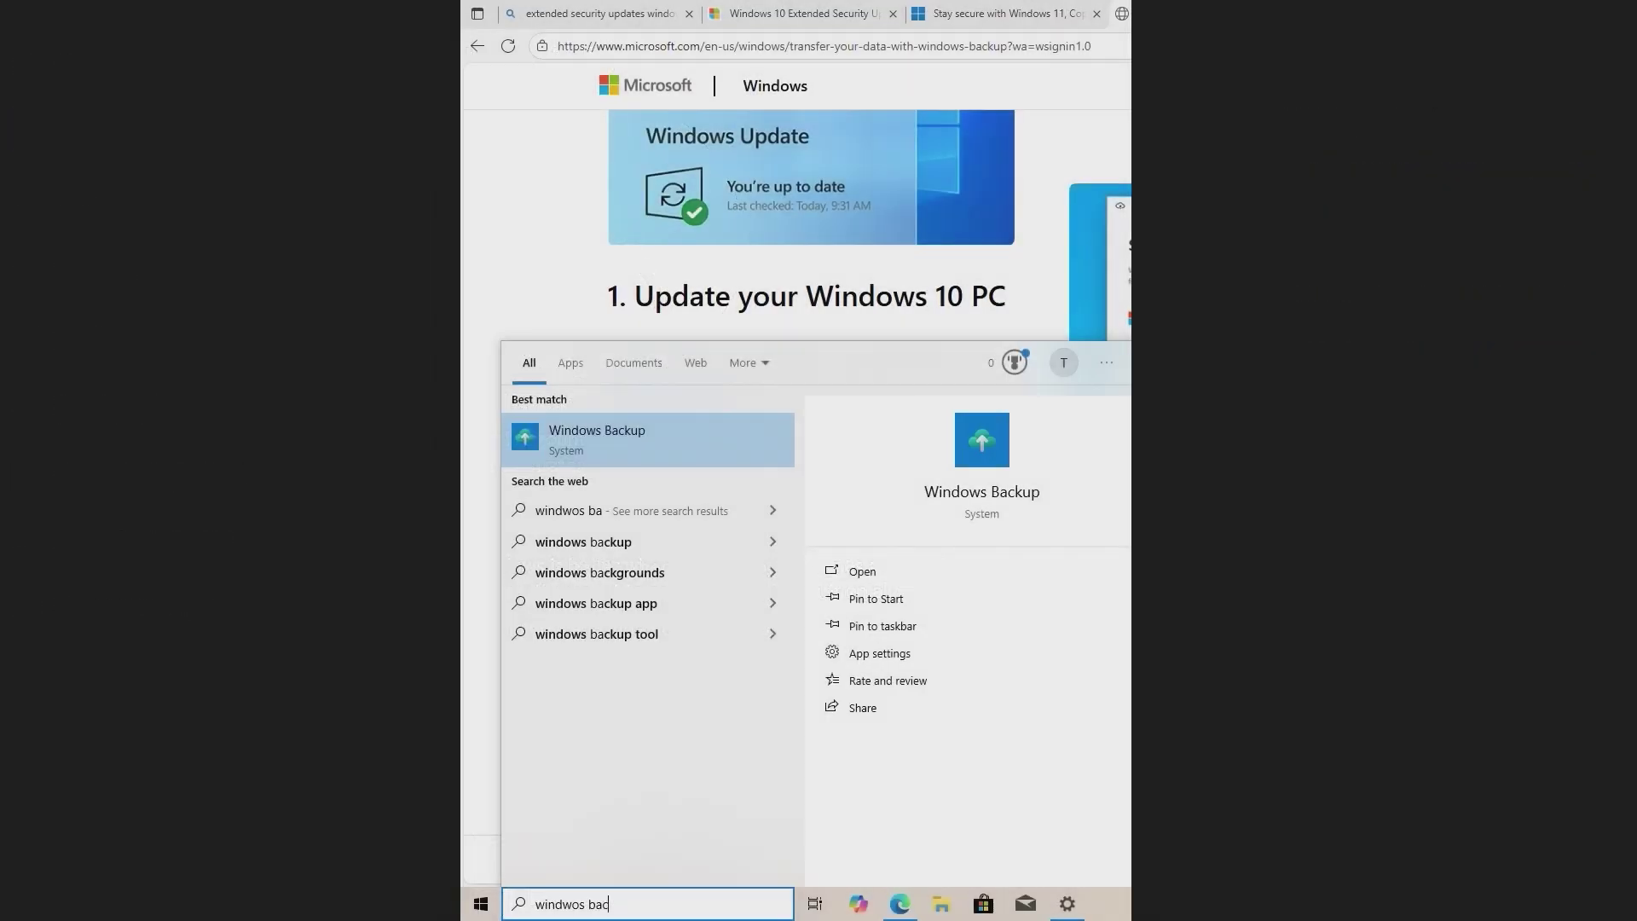
{"action": "key", "text": "Return"}
{"action": "left_click", "coordinate": [721, 279]}
{"action": "left_click", "coordinate": [980, 692]}
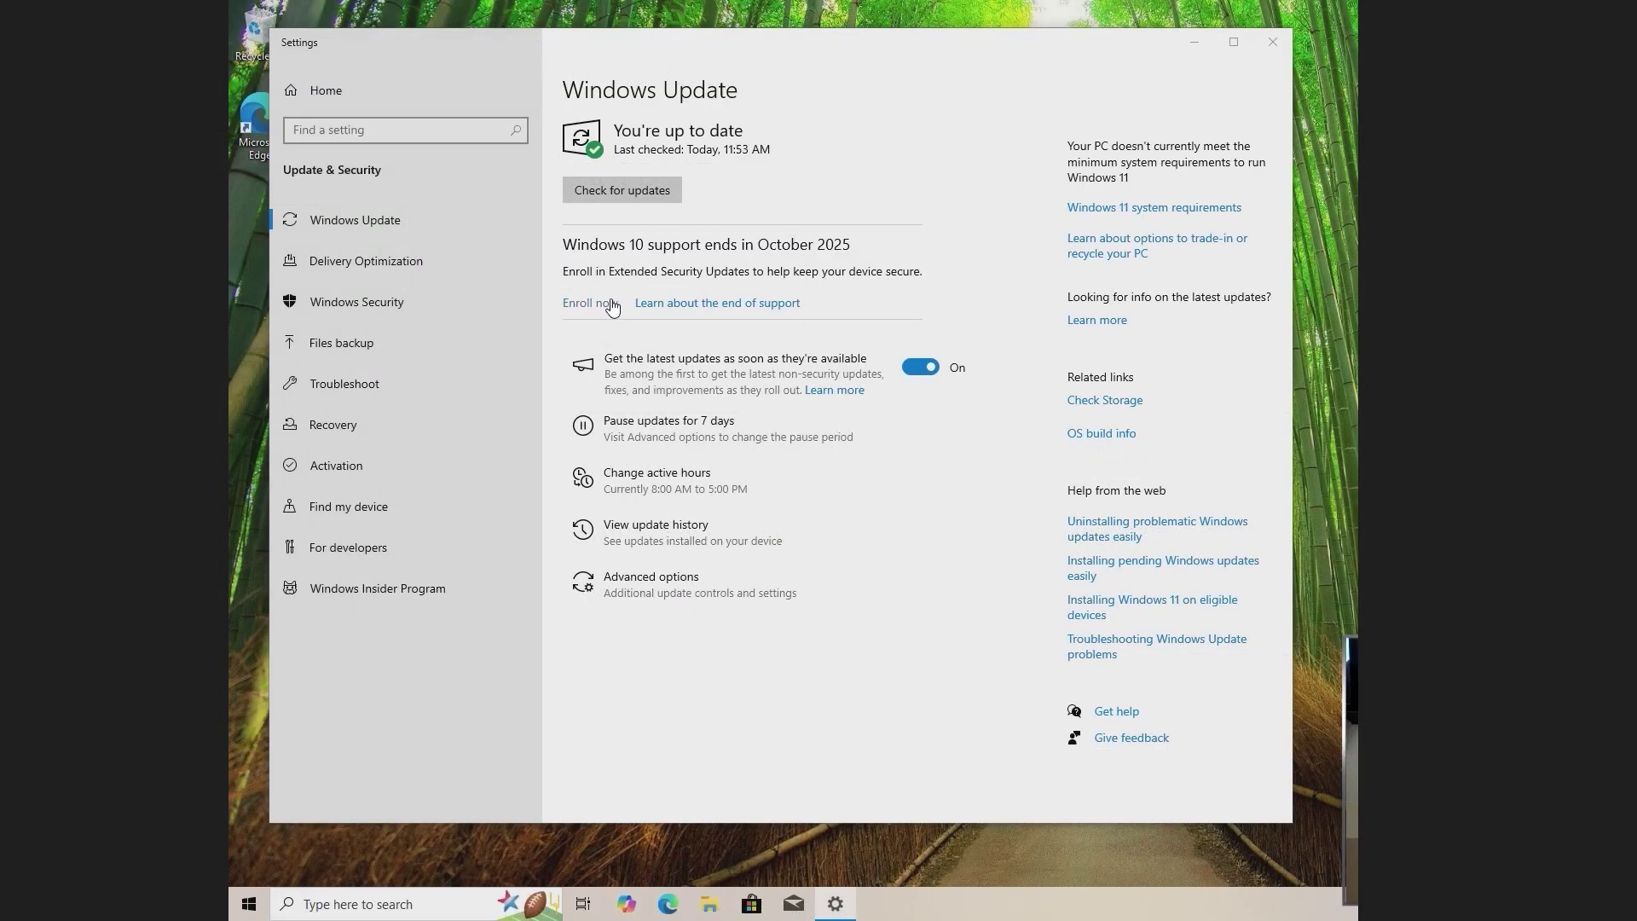
Step: Start ESU enrolment and review the Microsoft Rewards and one-time purchase options
{"action": "left_click", "coordinate": [520, 613]}
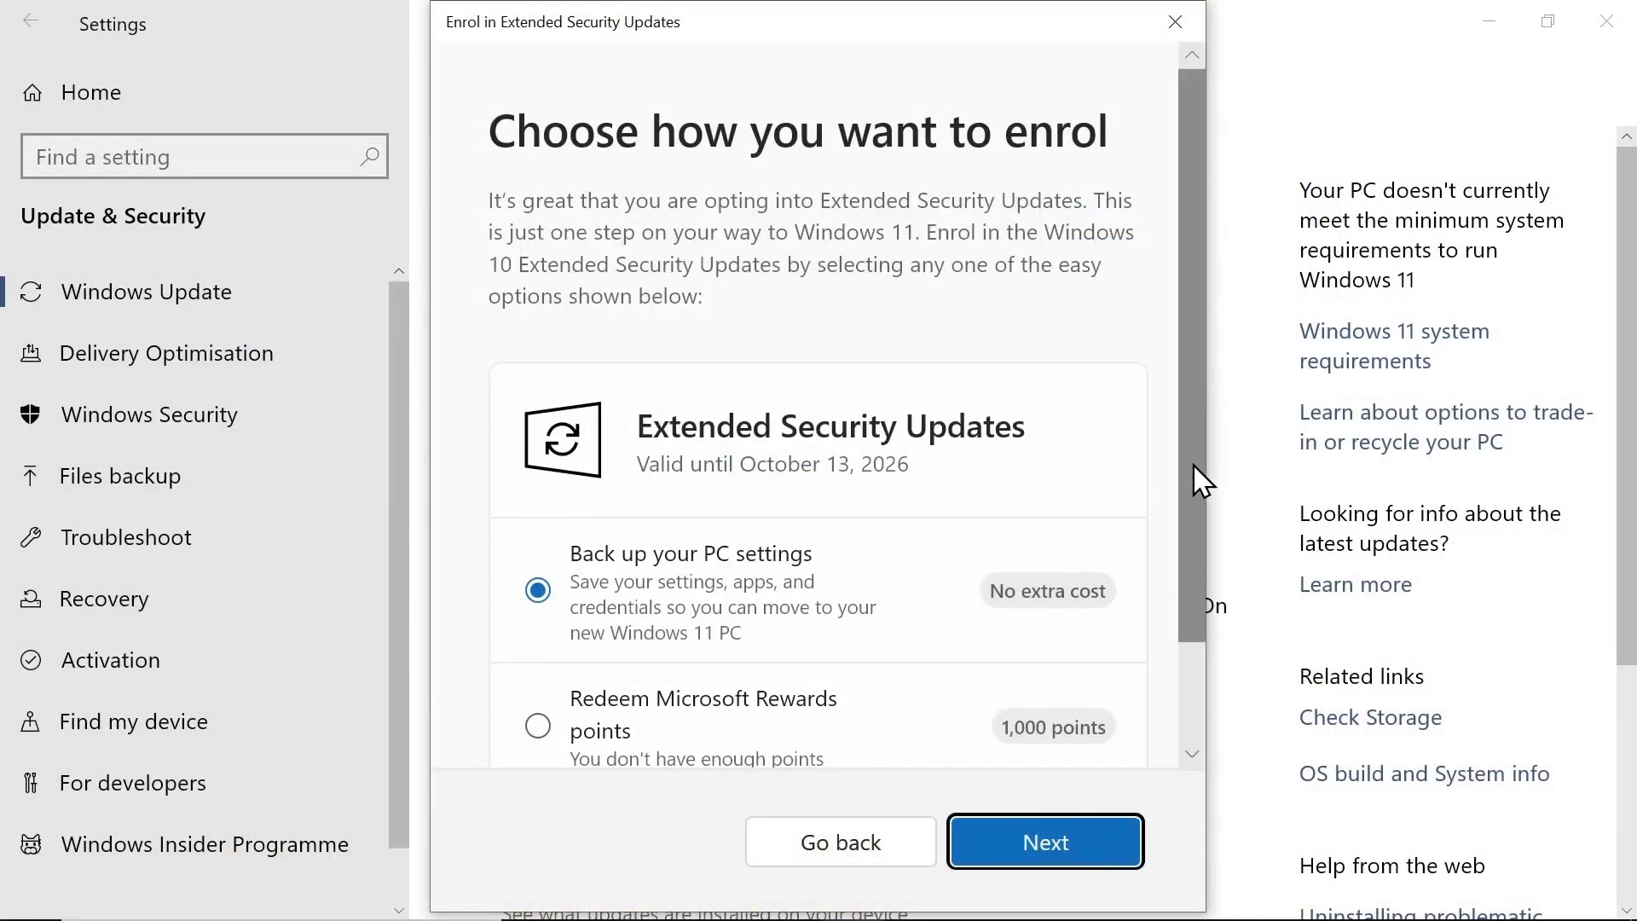
{"action": "left_click_drag", "start_coordinate": [1199, 478], "coordinate": [1187, 629]}
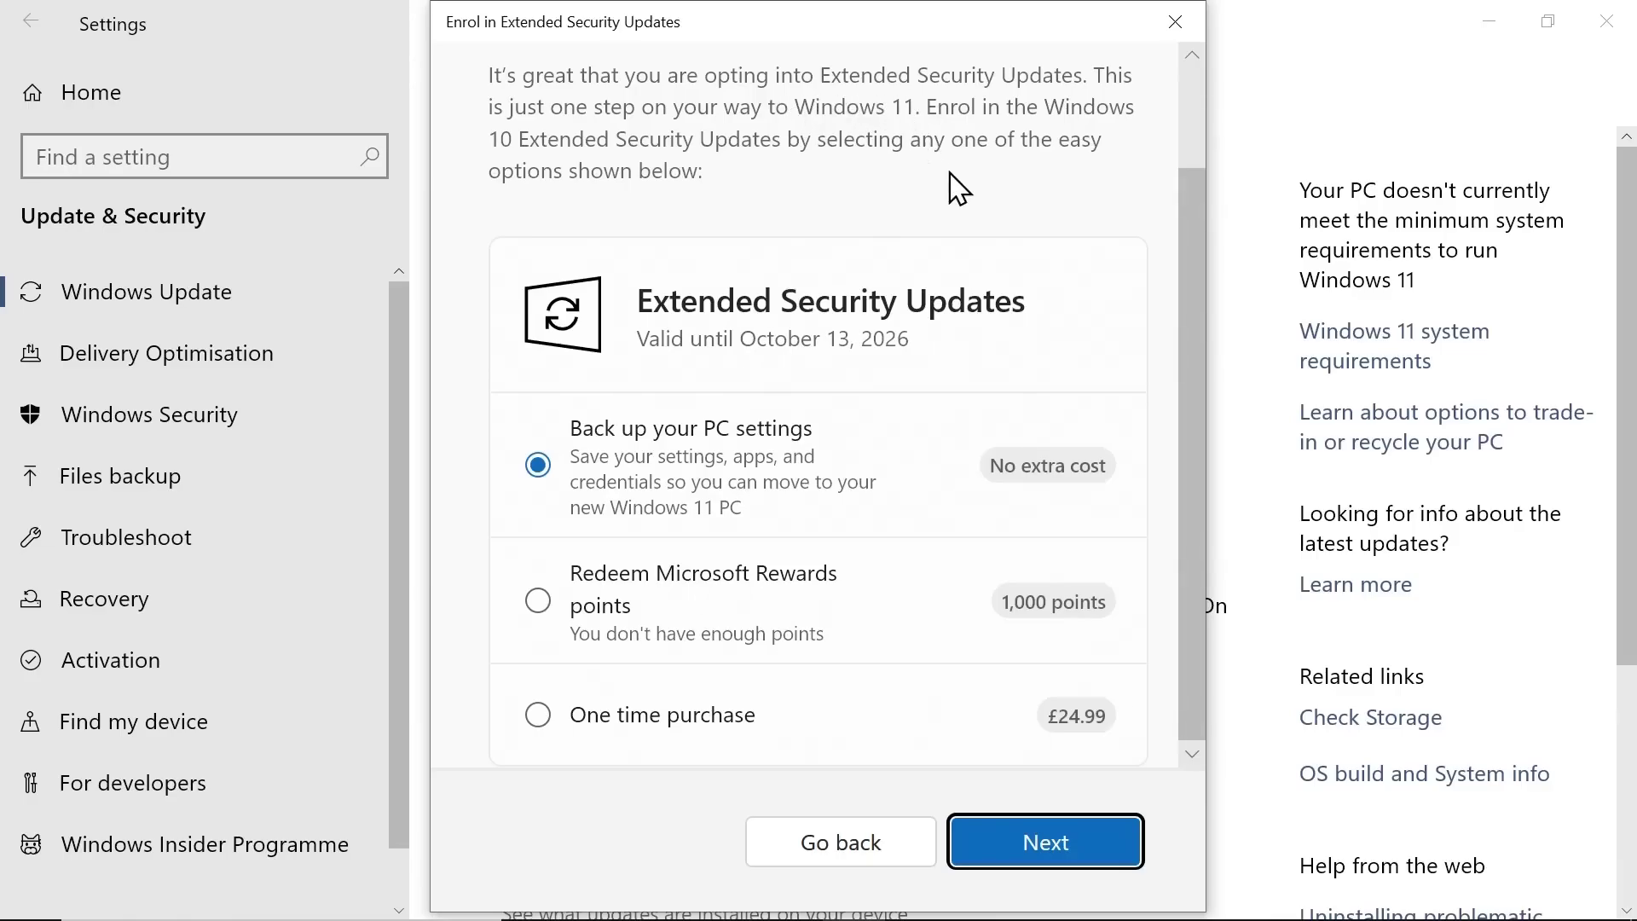
{"action": "left_click", "coordinate": [538, 600]}
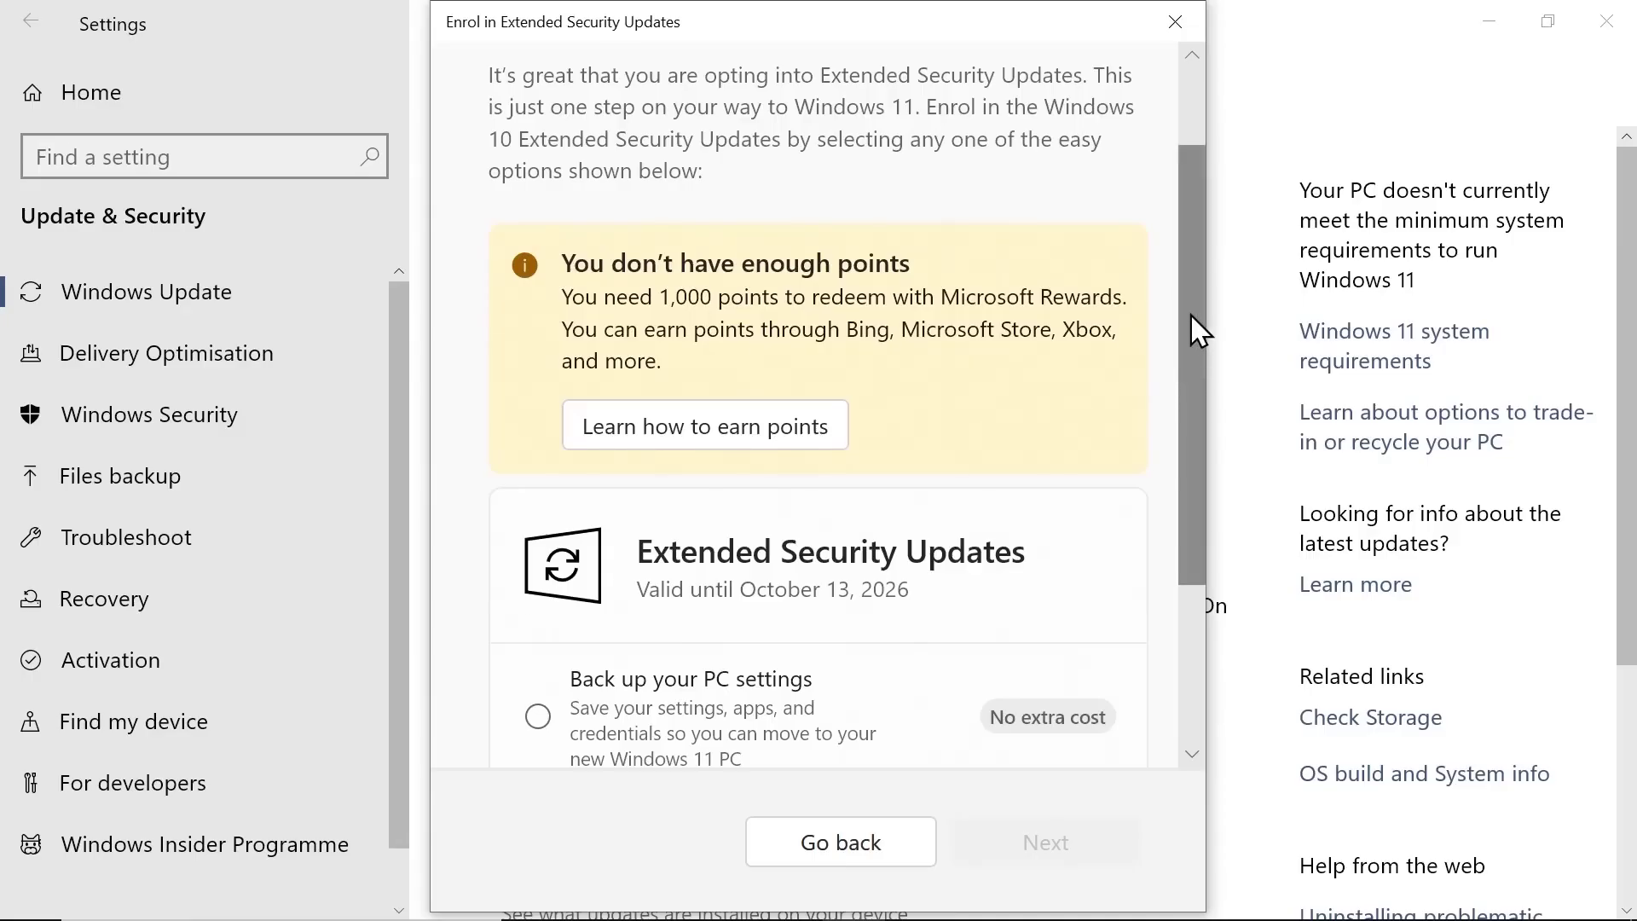
{"action": "left_click_drag", "start_coordinate": [1190, 314], "coordinate": [1188, 446]}
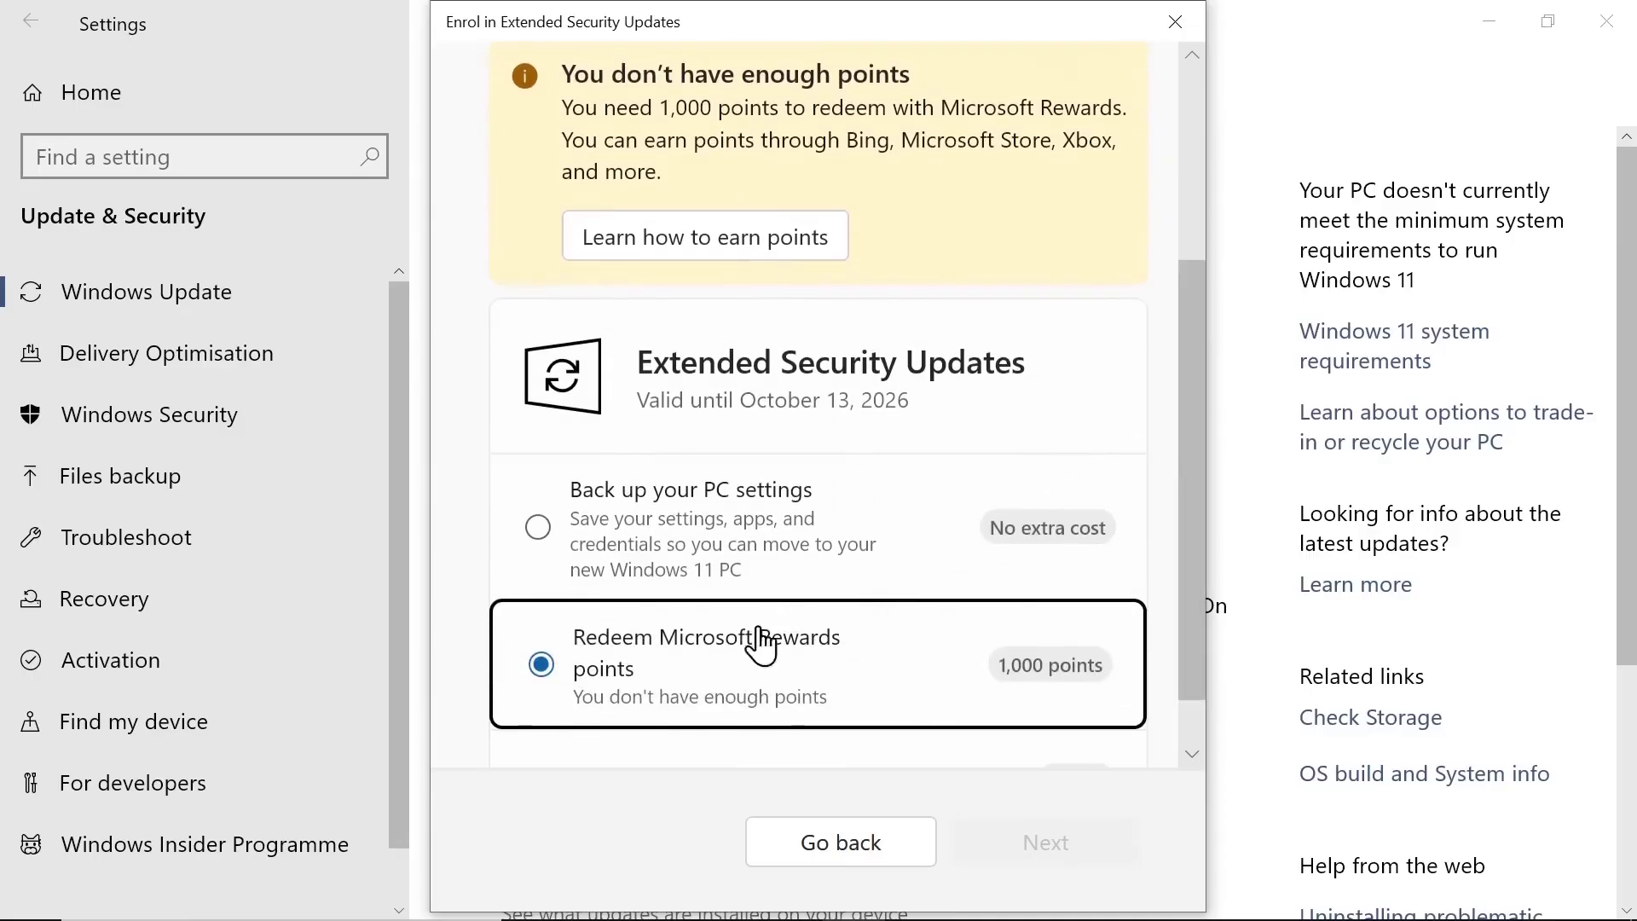
{"action": "left_click_drag", "start_coordinate": [1182, 630], "coordinate": [1192, 673]}
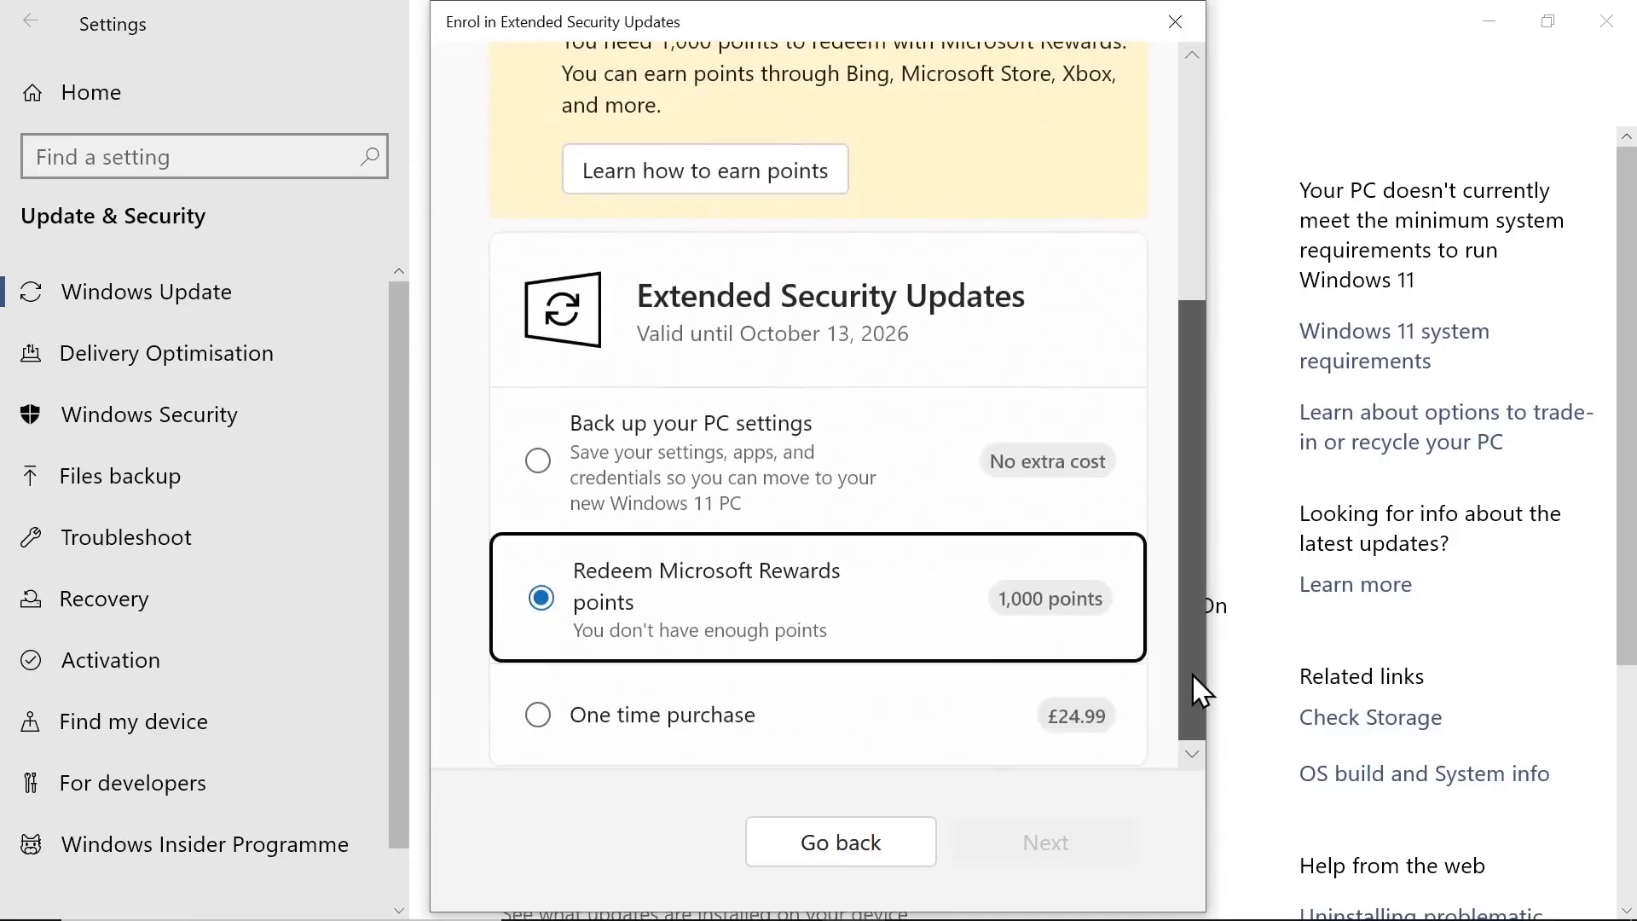
{"action": "left_click", "coordinate": [538, 714]}
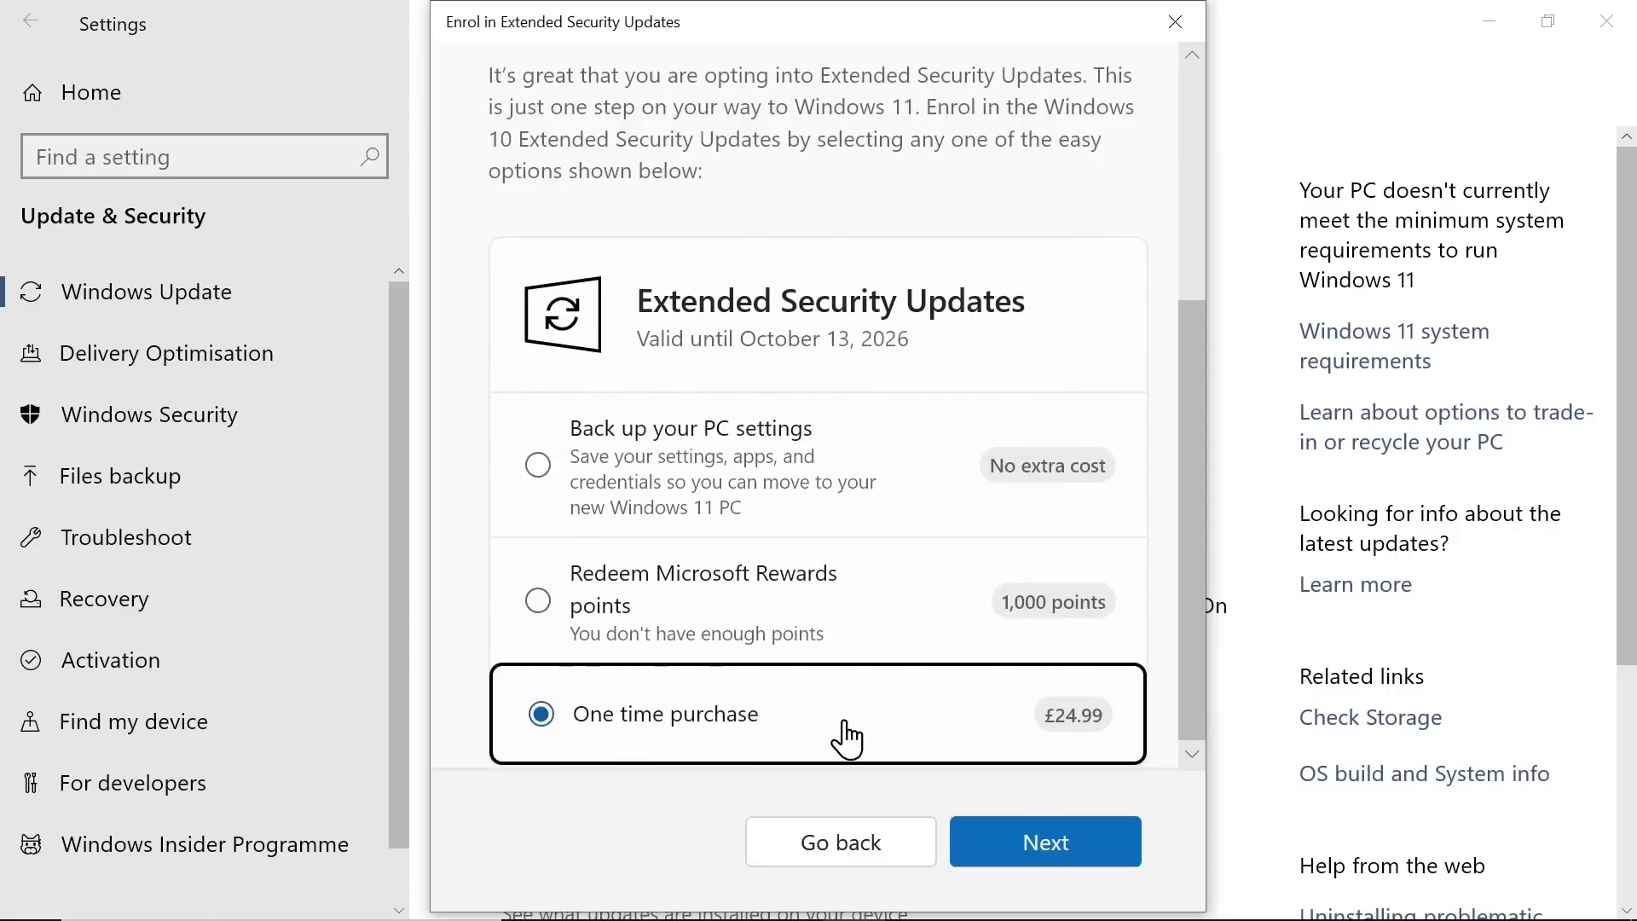
Step: Choose the free Back up your PC settings option and confirm enrolment
{"action": "left_click", "coordinate": [1005, 527]}
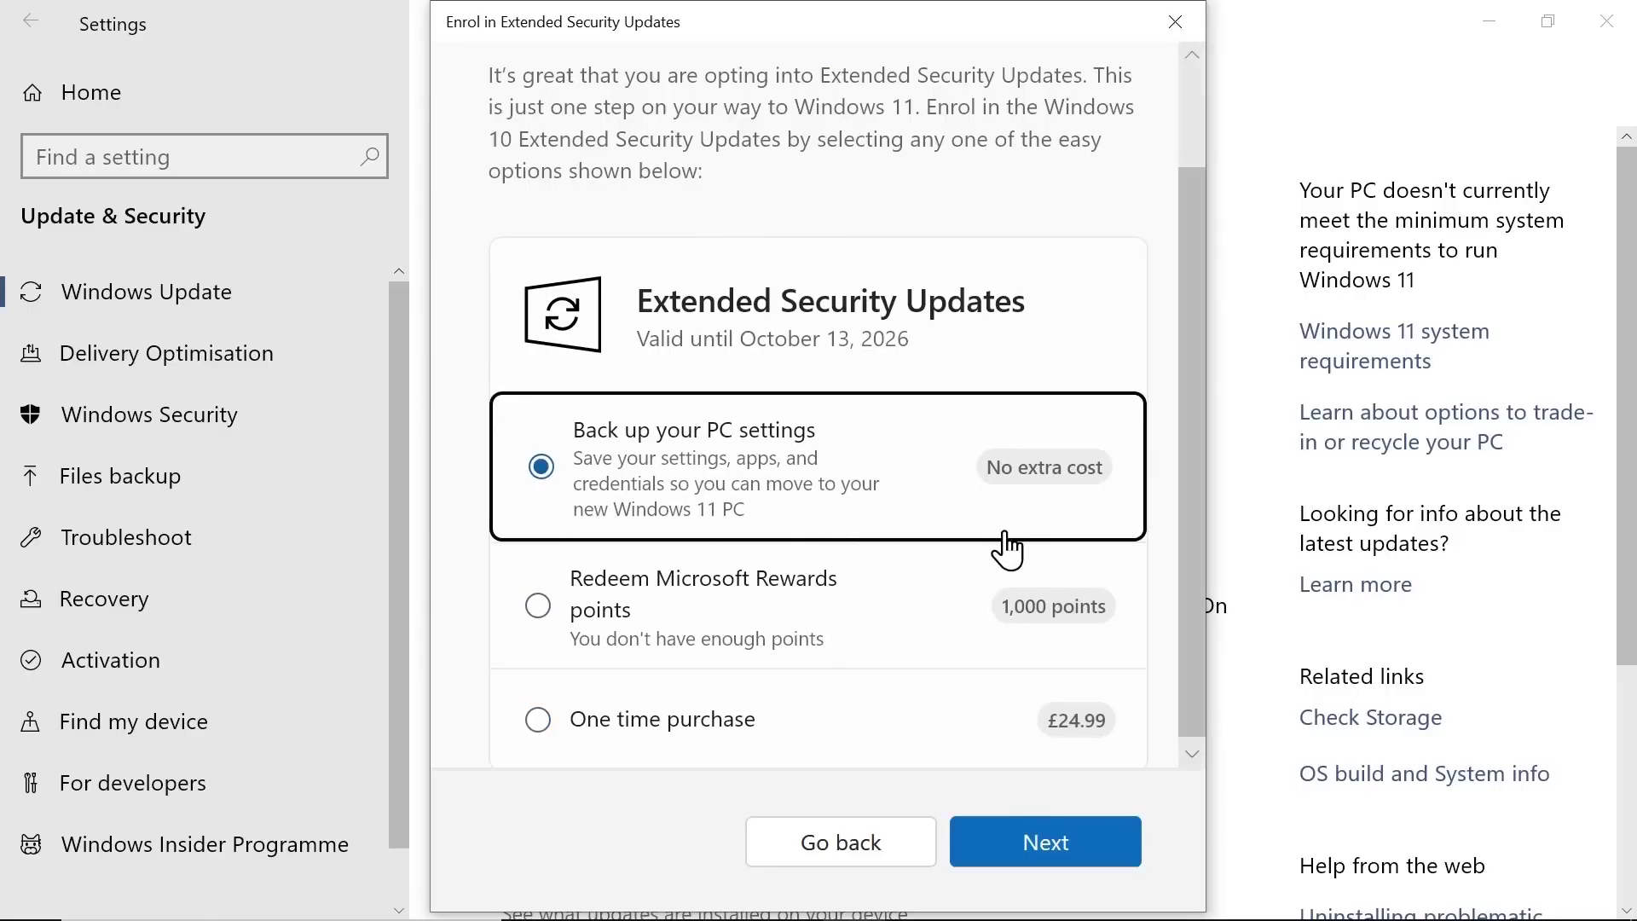
{"action": "left_click", "coordinate": [1070, 846]}
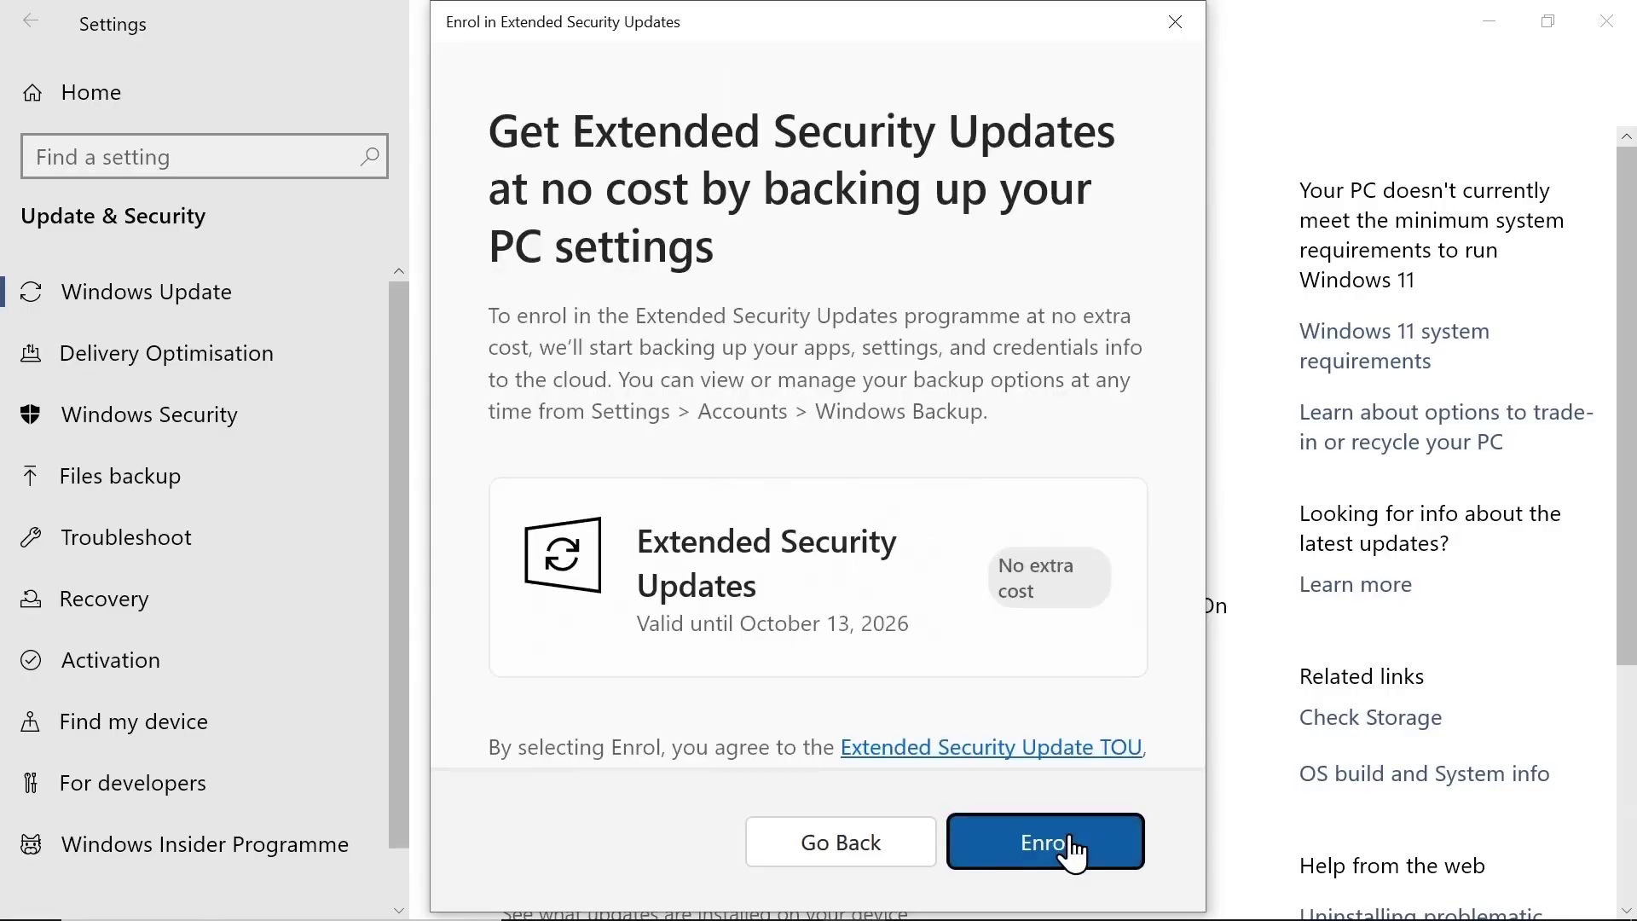
{"action": "left_click", "coordinate": [1072, 846]}
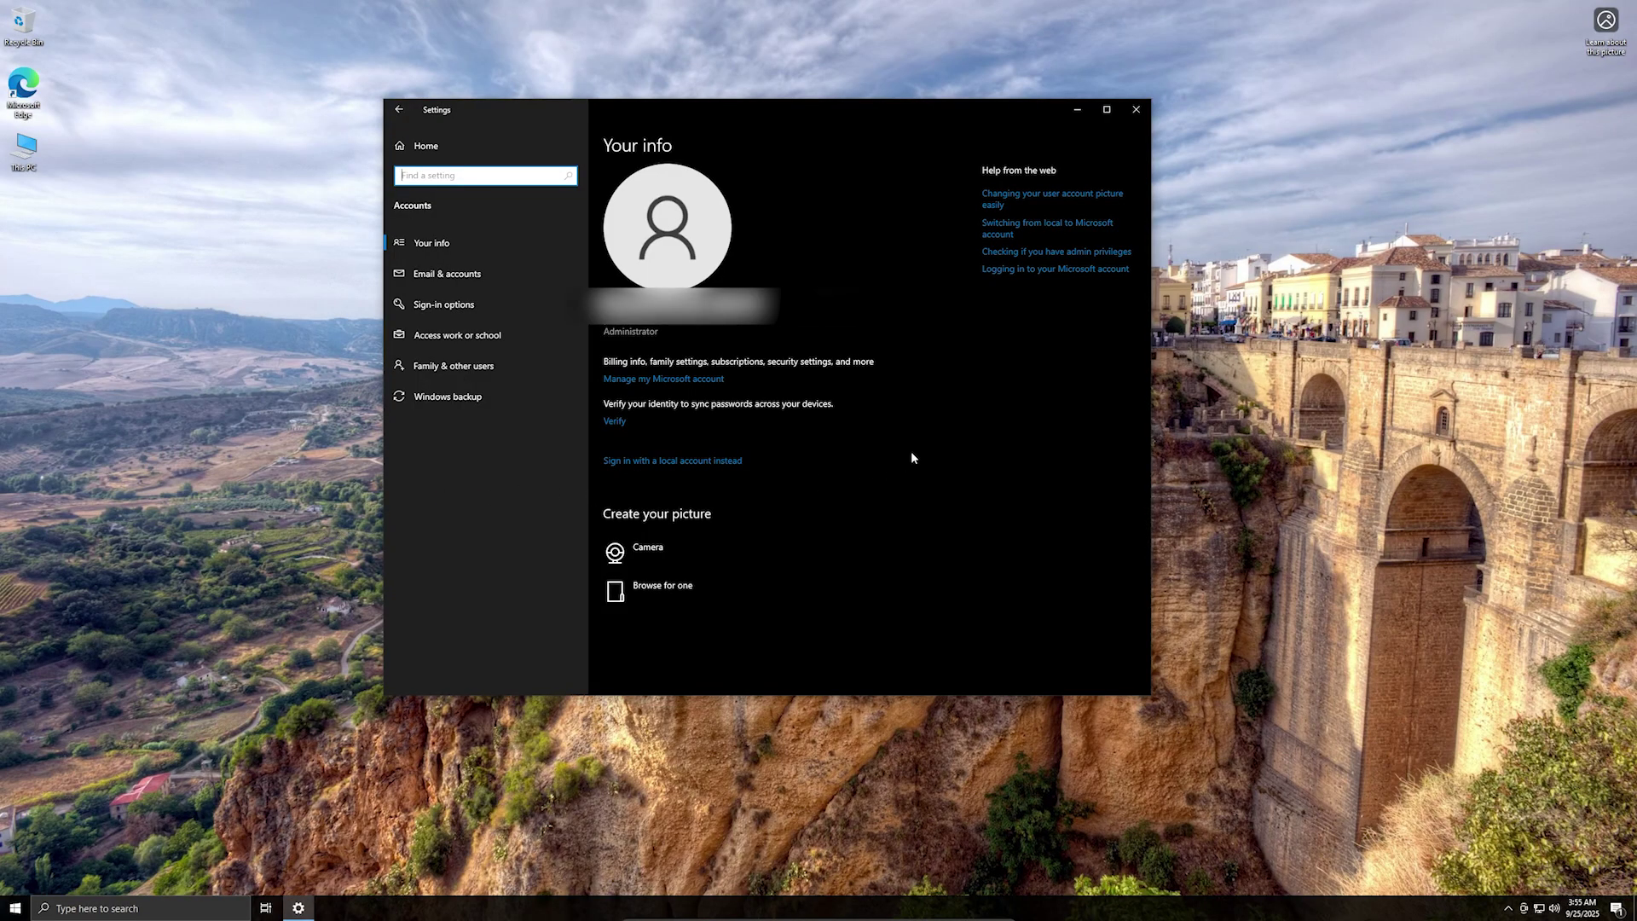
Step: Choose Sign in with a local account instead, continue, and scroll the Windows backup page
{"action": "left_click", "coordinate": [911, 458]}
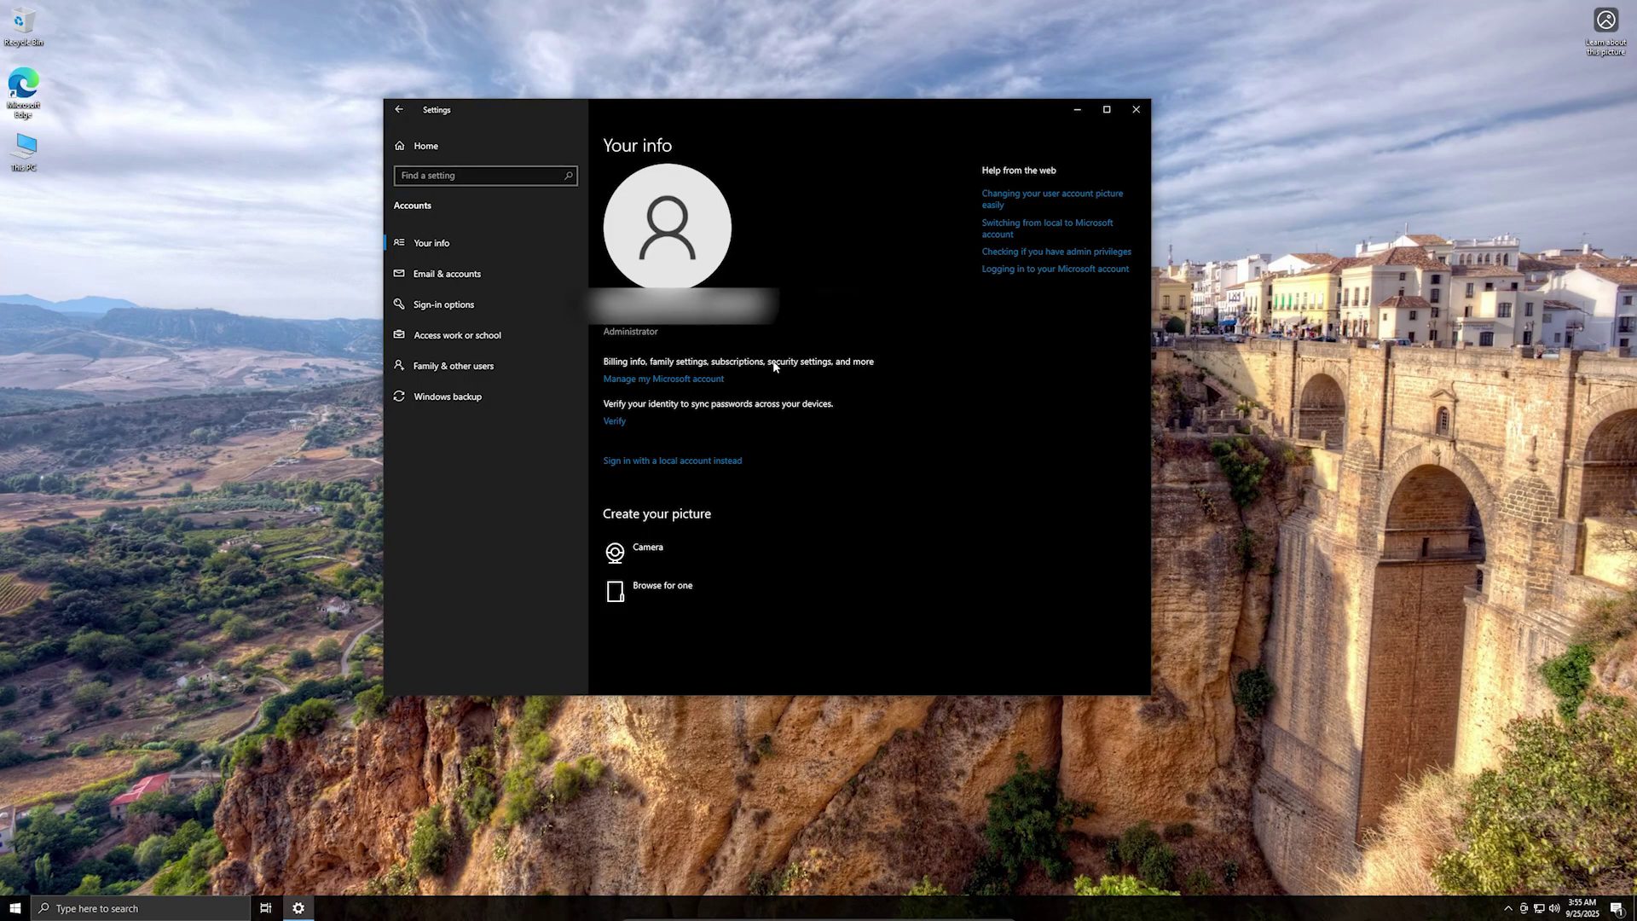
{"action": "left_click", "coordinate": [662, 462]}
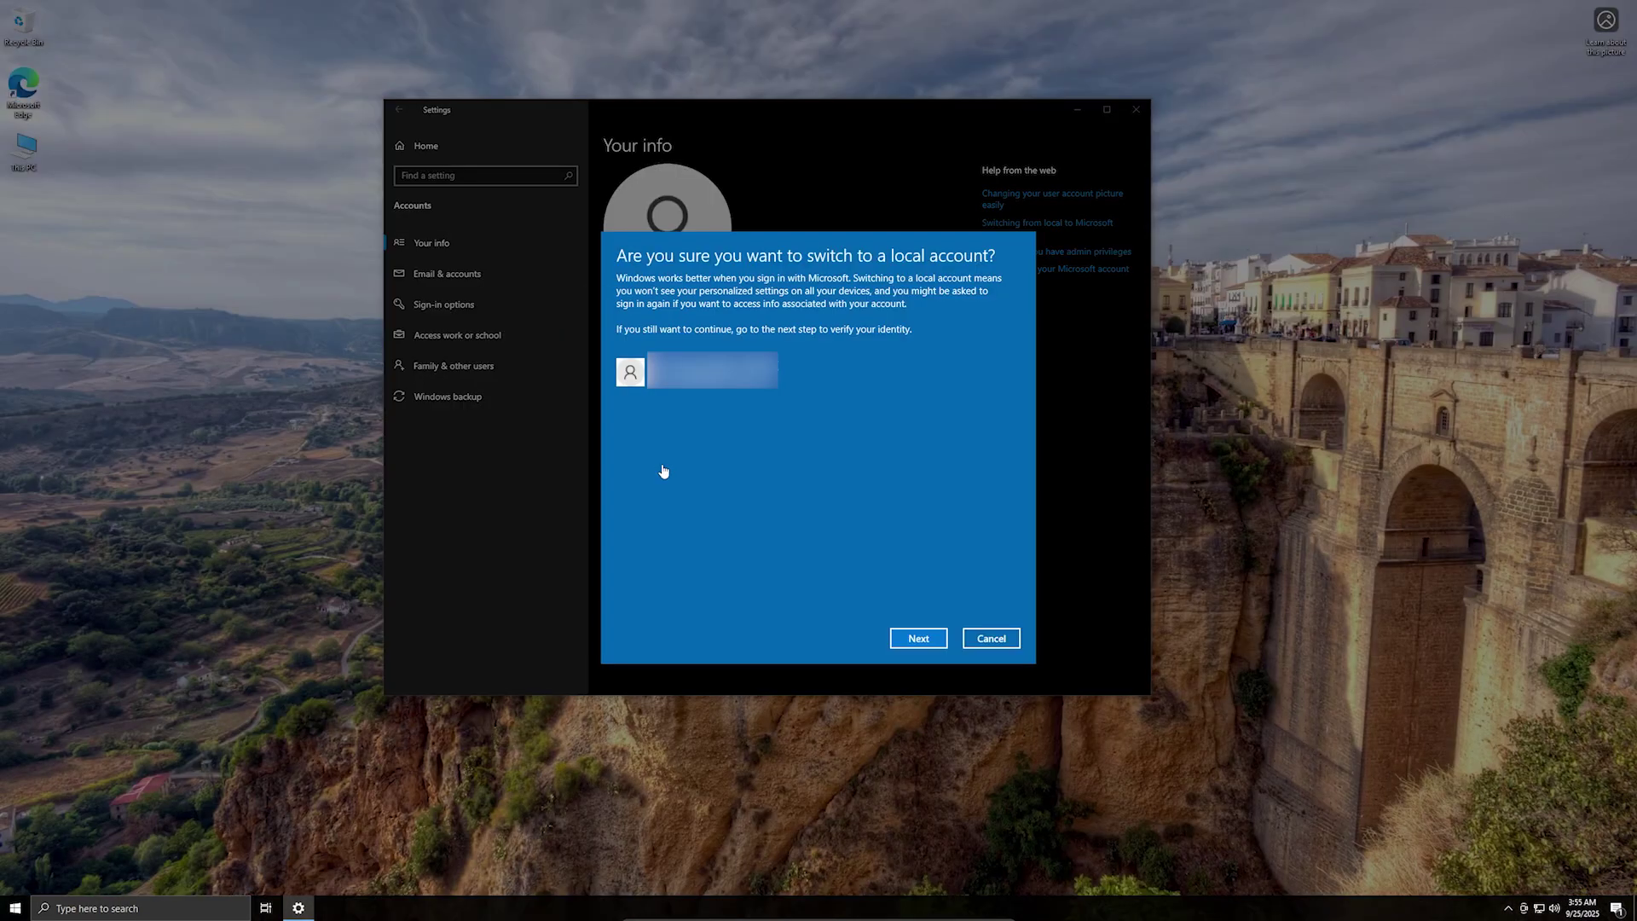
{"action": "left_click", "coordinate": [928, 645]}
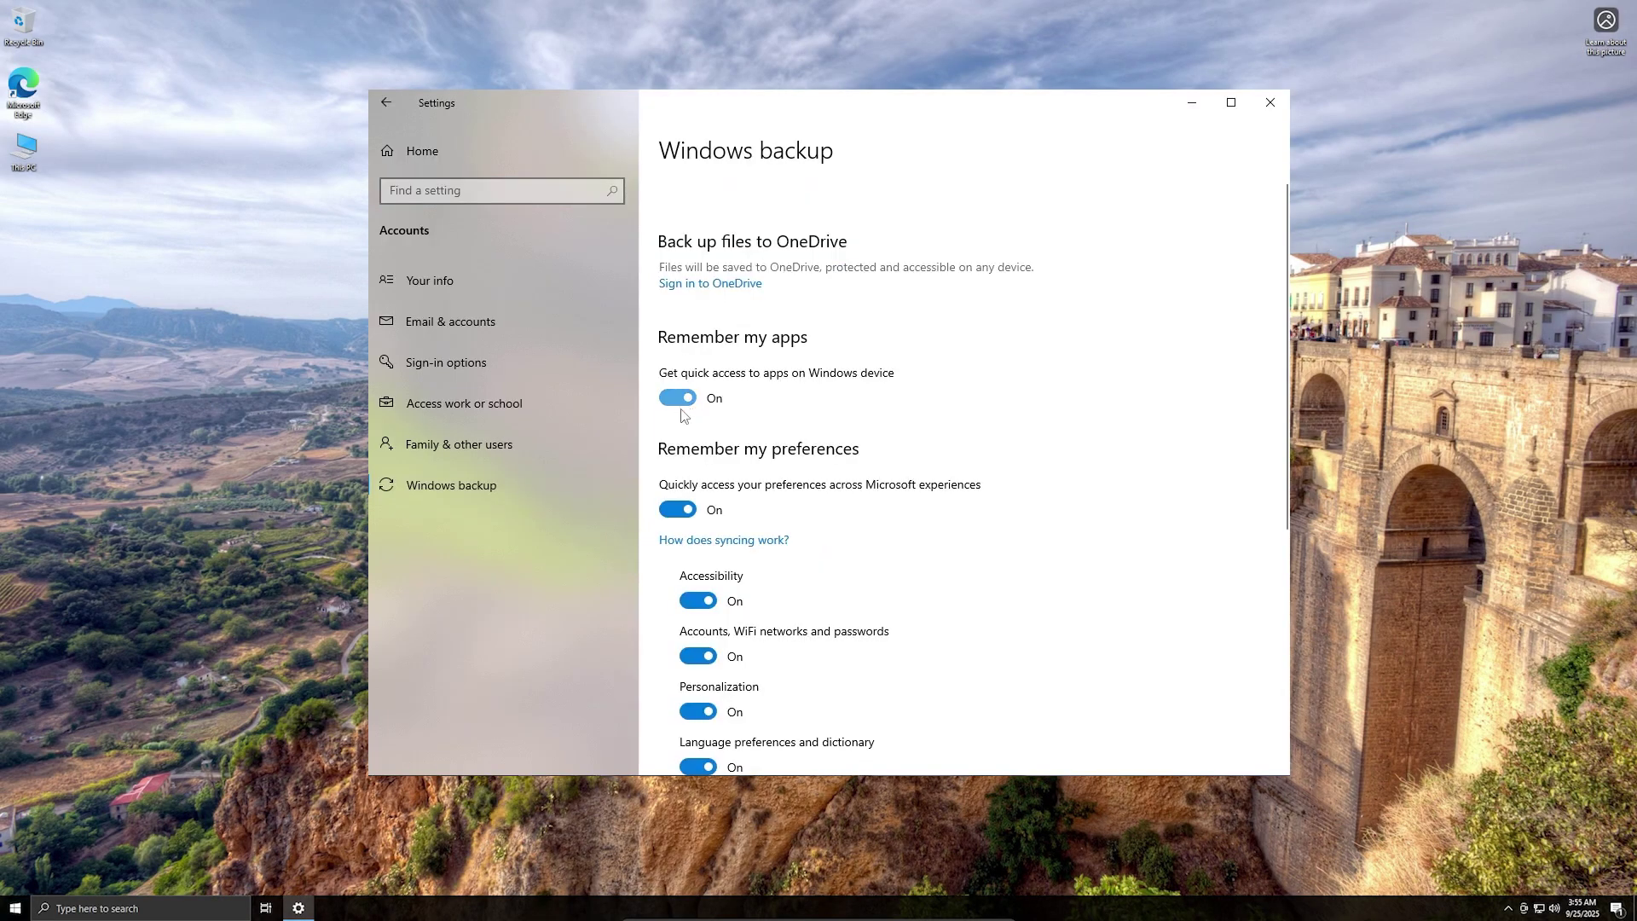
{"action": "scroll", "coordinate": [751, 444], "scroll_direction": "down", "scroll_amount": 2}
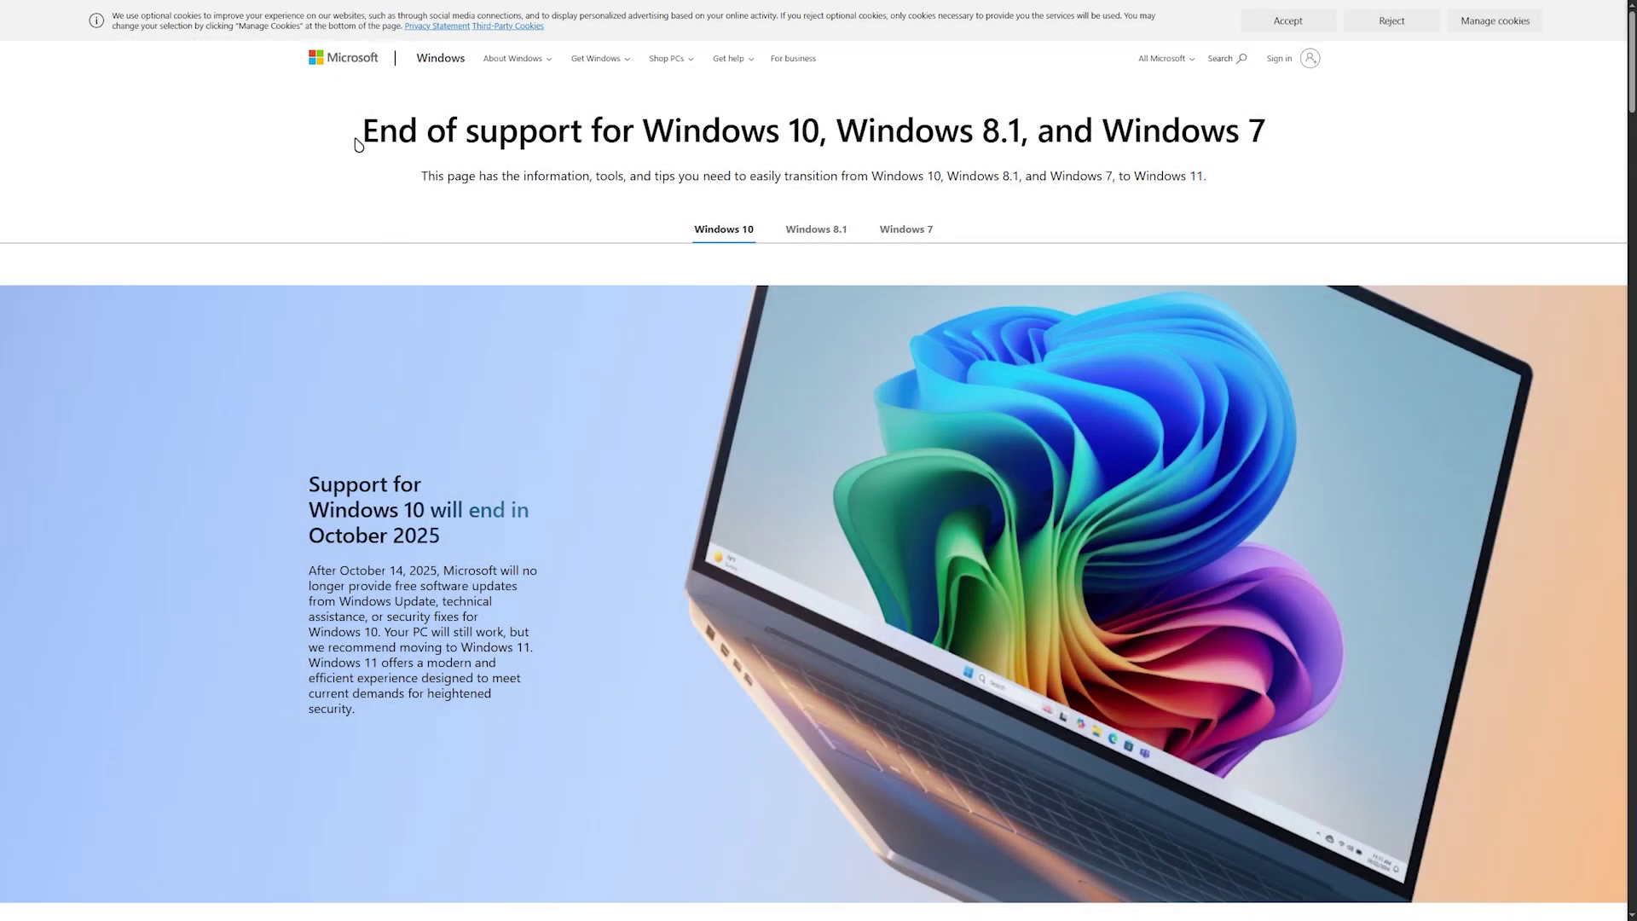
Step: Highlight then clear the page heading and scroll down to the Windows 11 upgrade section
{"action": "left_click_drag", "start_coordinate": [358, 136], "coordinate": [1277, 123]}
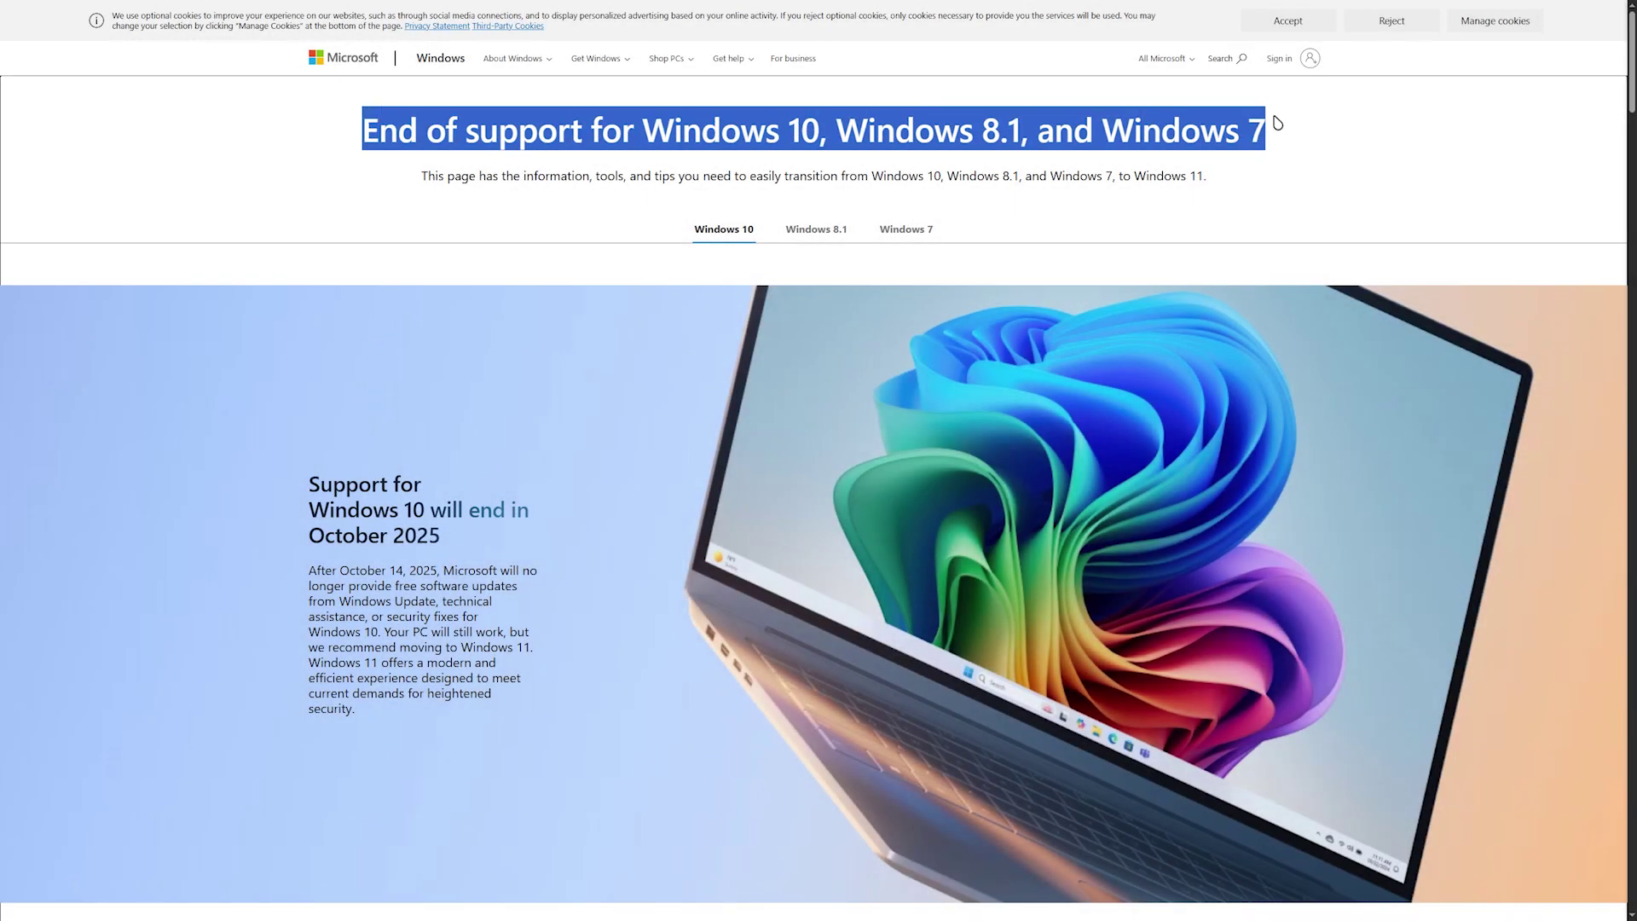
{"action": "left_click", "coordinate": [608, 257]}
{"action": "scroll", "coordinate": [602, 366], "scroll_direction": "down", "scroll_amount": 1}
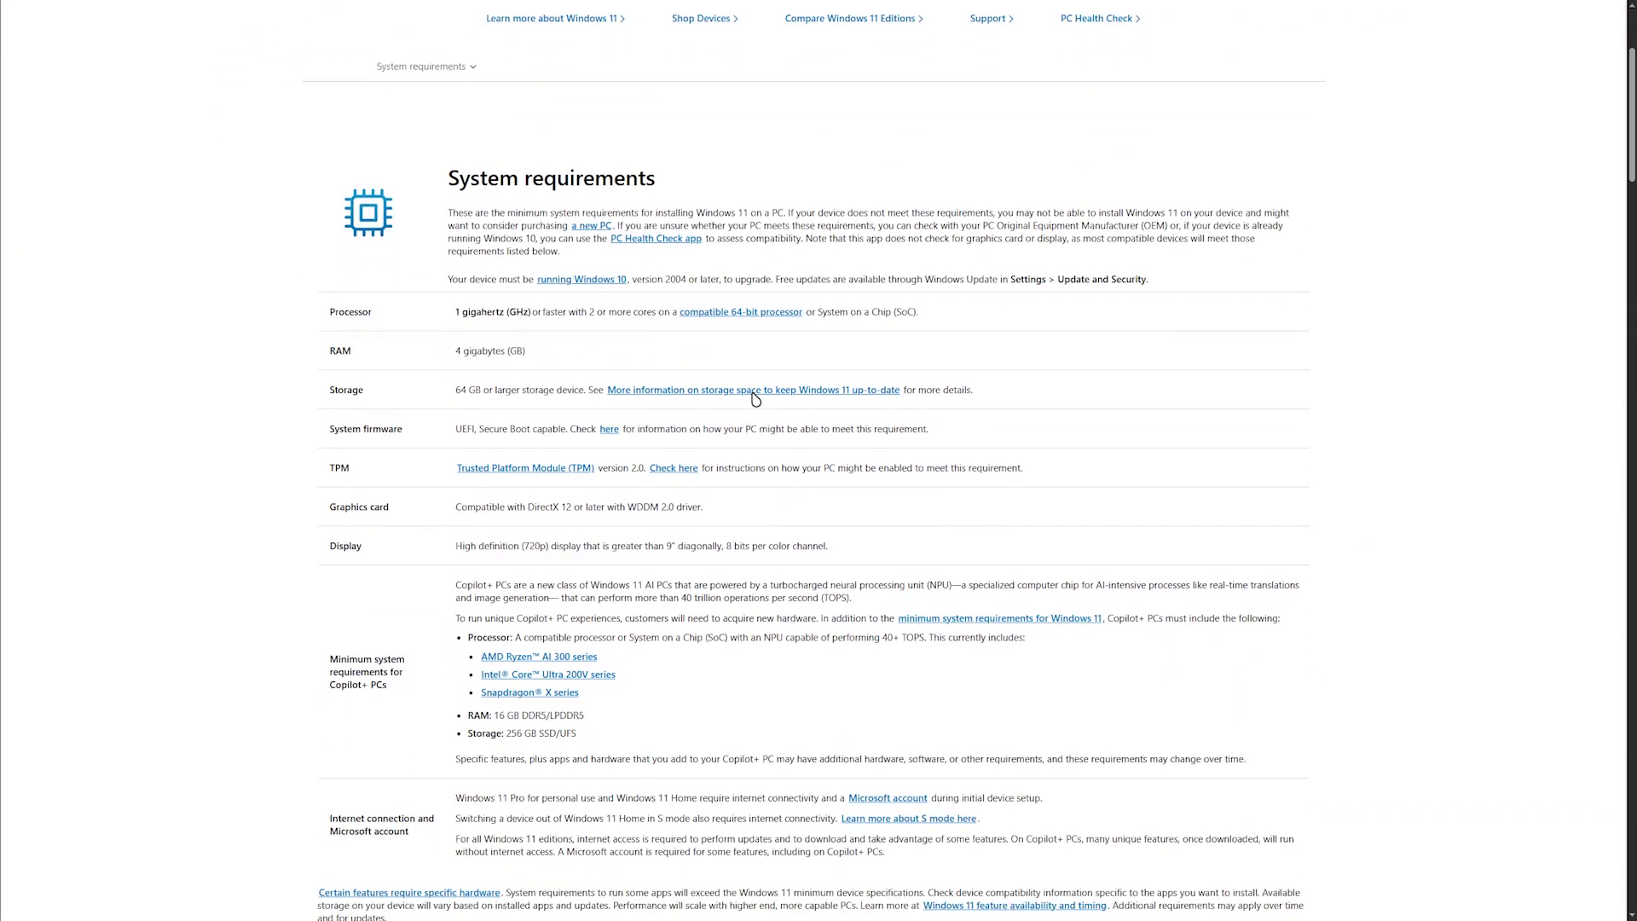
{"action": "scroll", "coordinate": [754, 398], "scroll_direction": "down", "scroll_amount": 1}
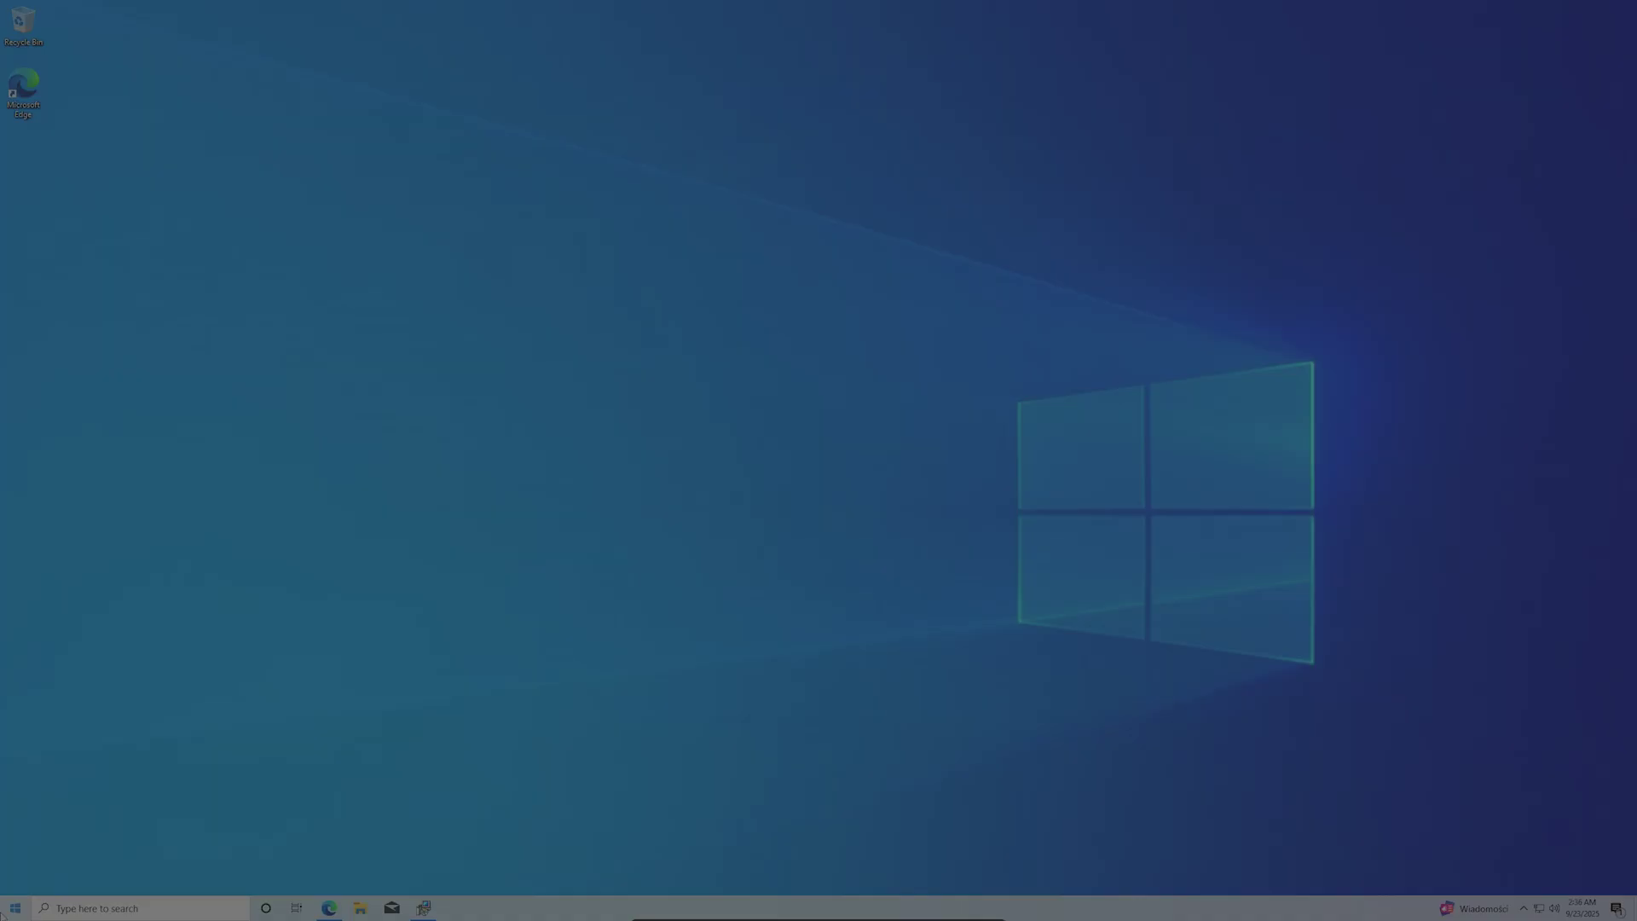
Step: Open Settings > Update & Security and start Reset this PC with Remove everything
{"action": "left_click", "coordinate": [15, 908]}
{"action": "left_click", "coordinate": [17, 850]}
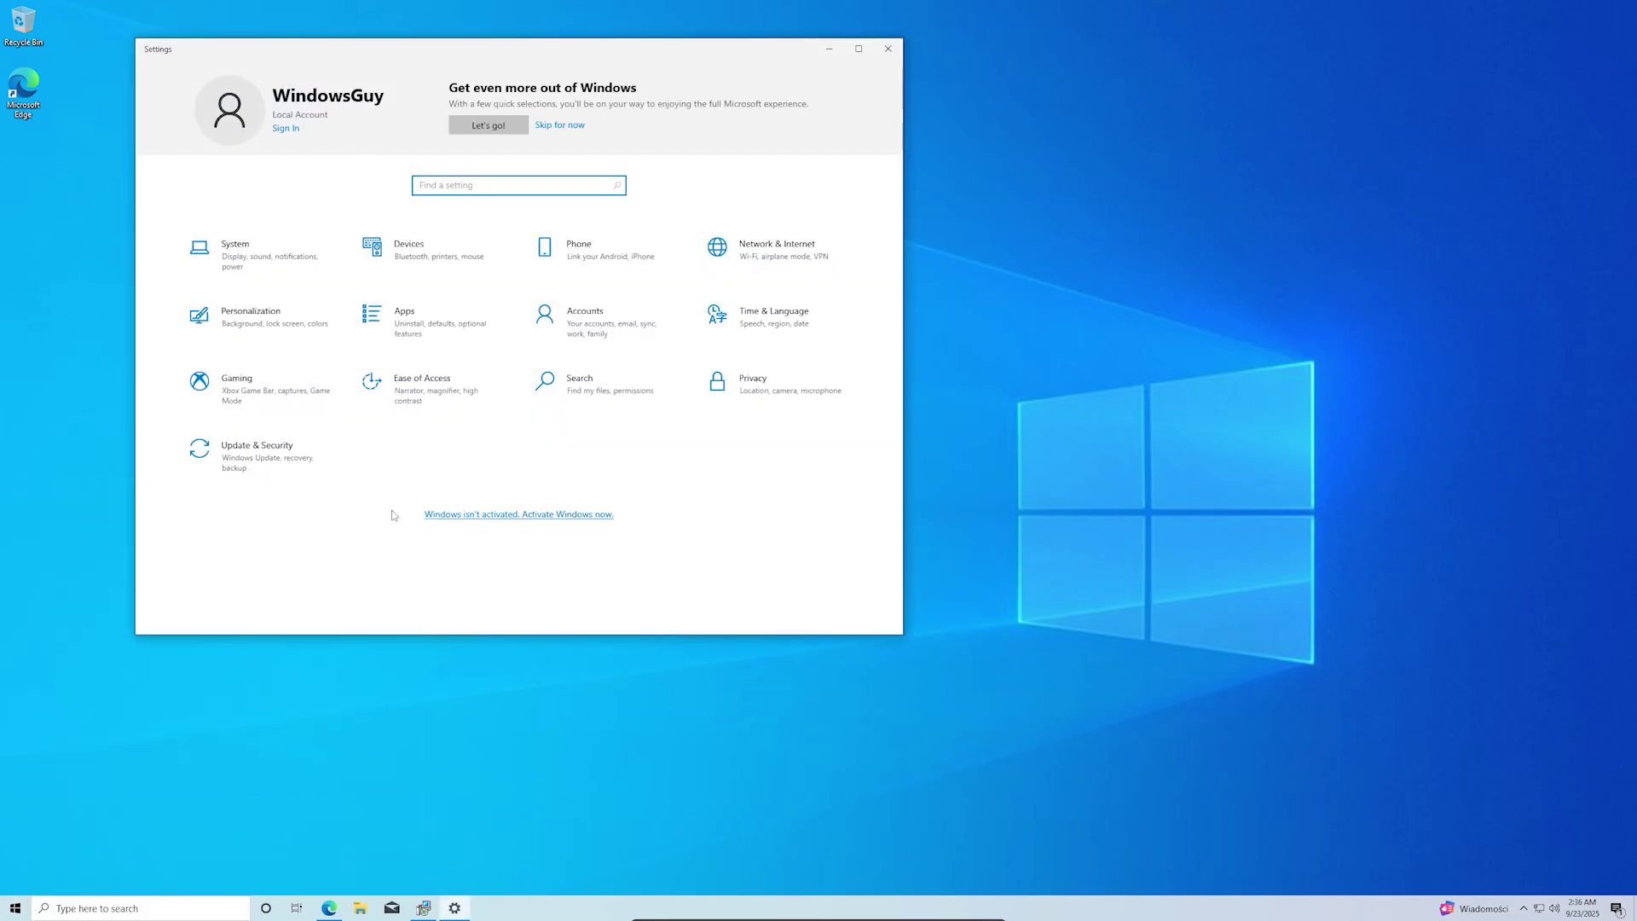
{"action": "left_click", "coordinate": [302, 467]}
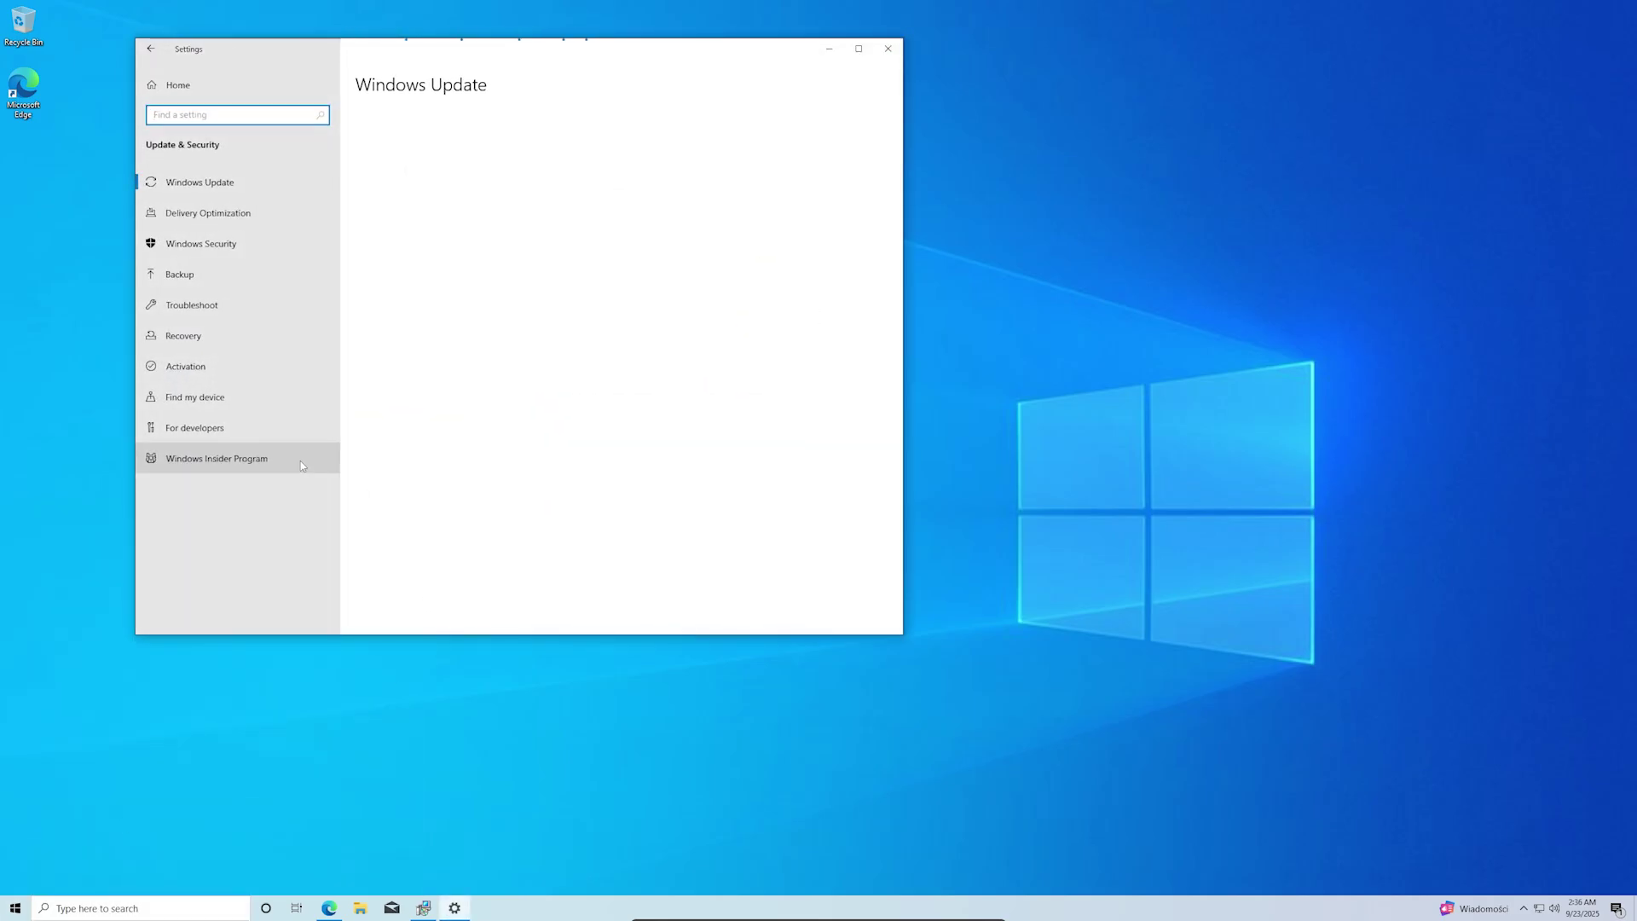
{"action": "left_click", "coordinate": [639, 207]}
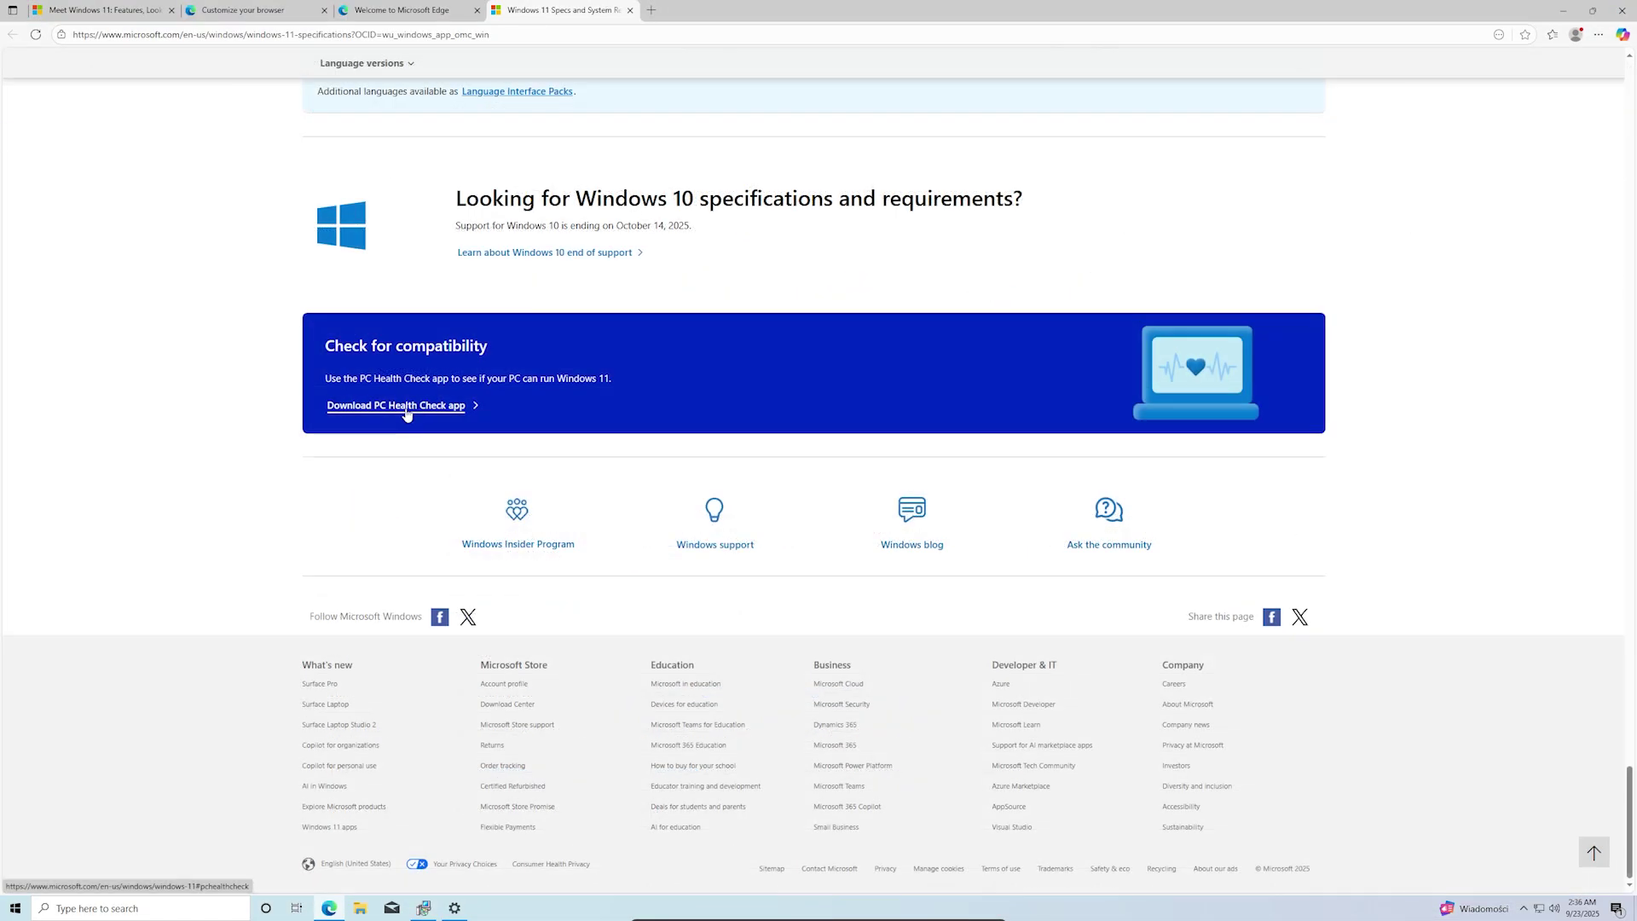
{"action": "scroll", "coordinate": [417, 375], "scroll_direction": "up", "scroll_amount": 5}
{"action": "scroll", "coordinate": [417, 369], "scroll_direction": "up", "scroll_amount": 5}
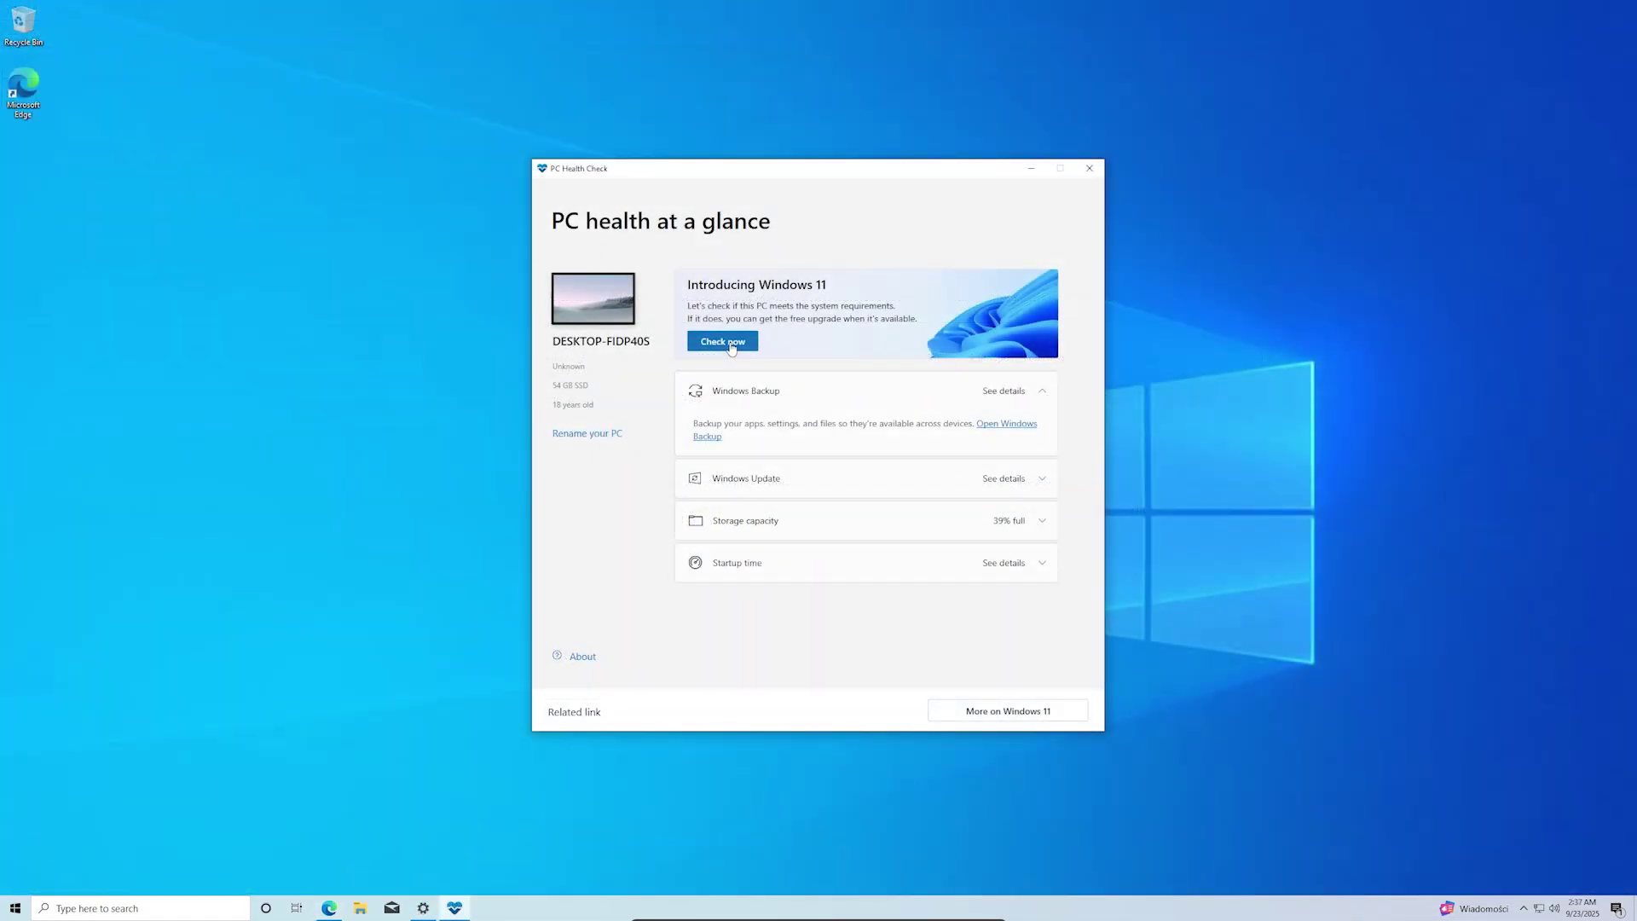
{"action": "left_click", "coordinate": [723, 342]}
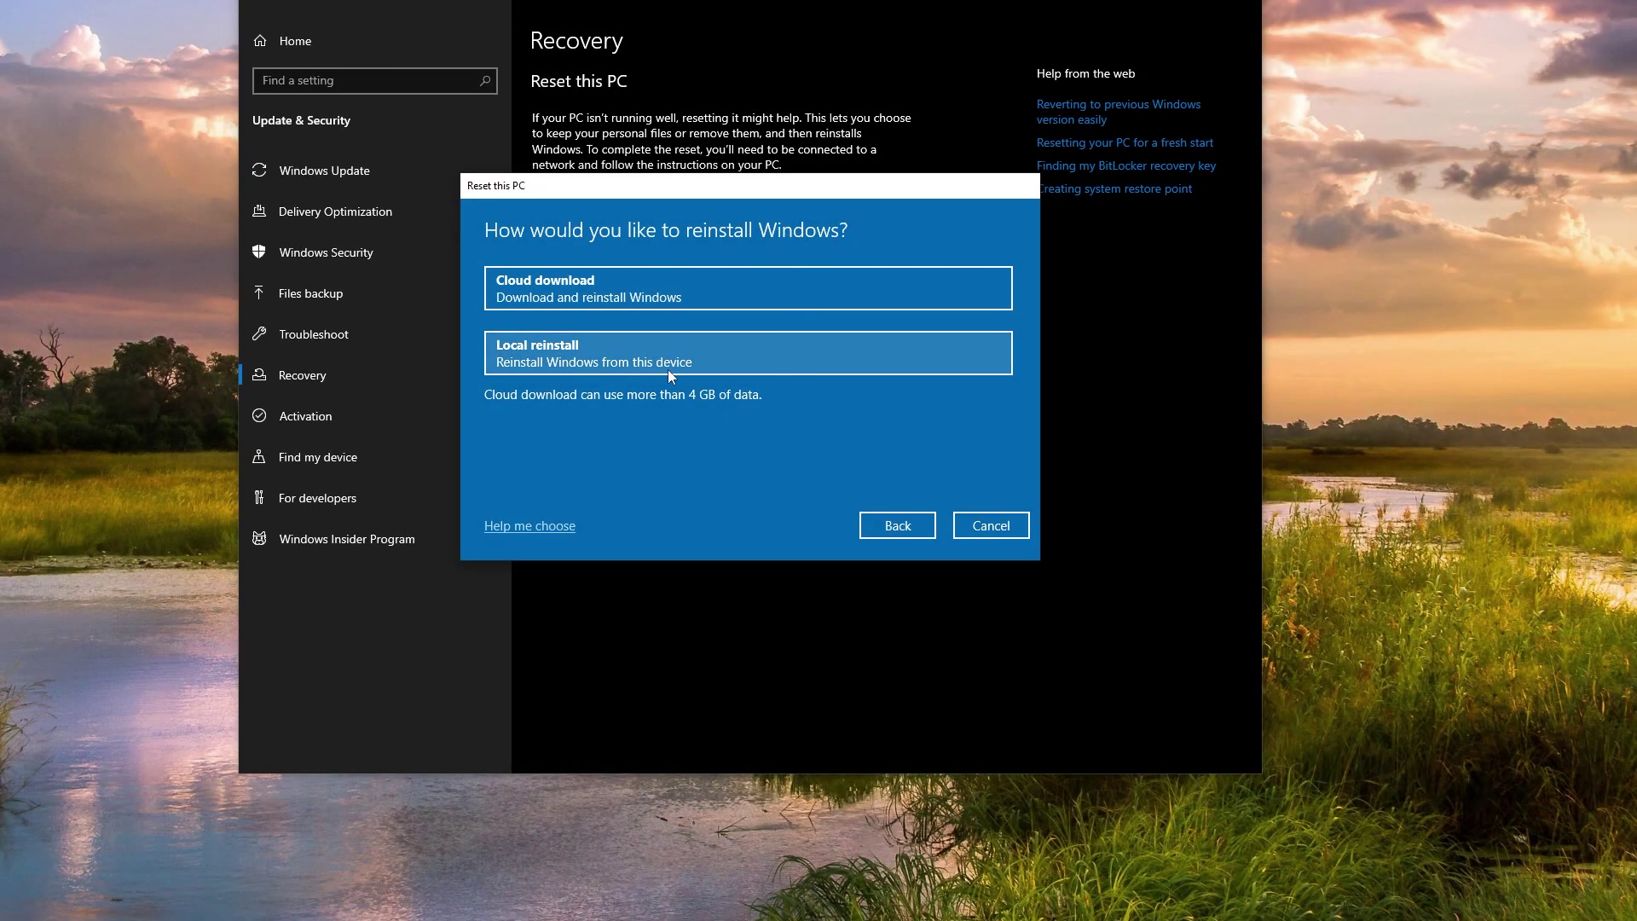
Step: Choose Local reinstall, confirm activation in This PC's System properties, then launch PC Health Check
{"action": "left_click", "coordinate": [668, 370]}
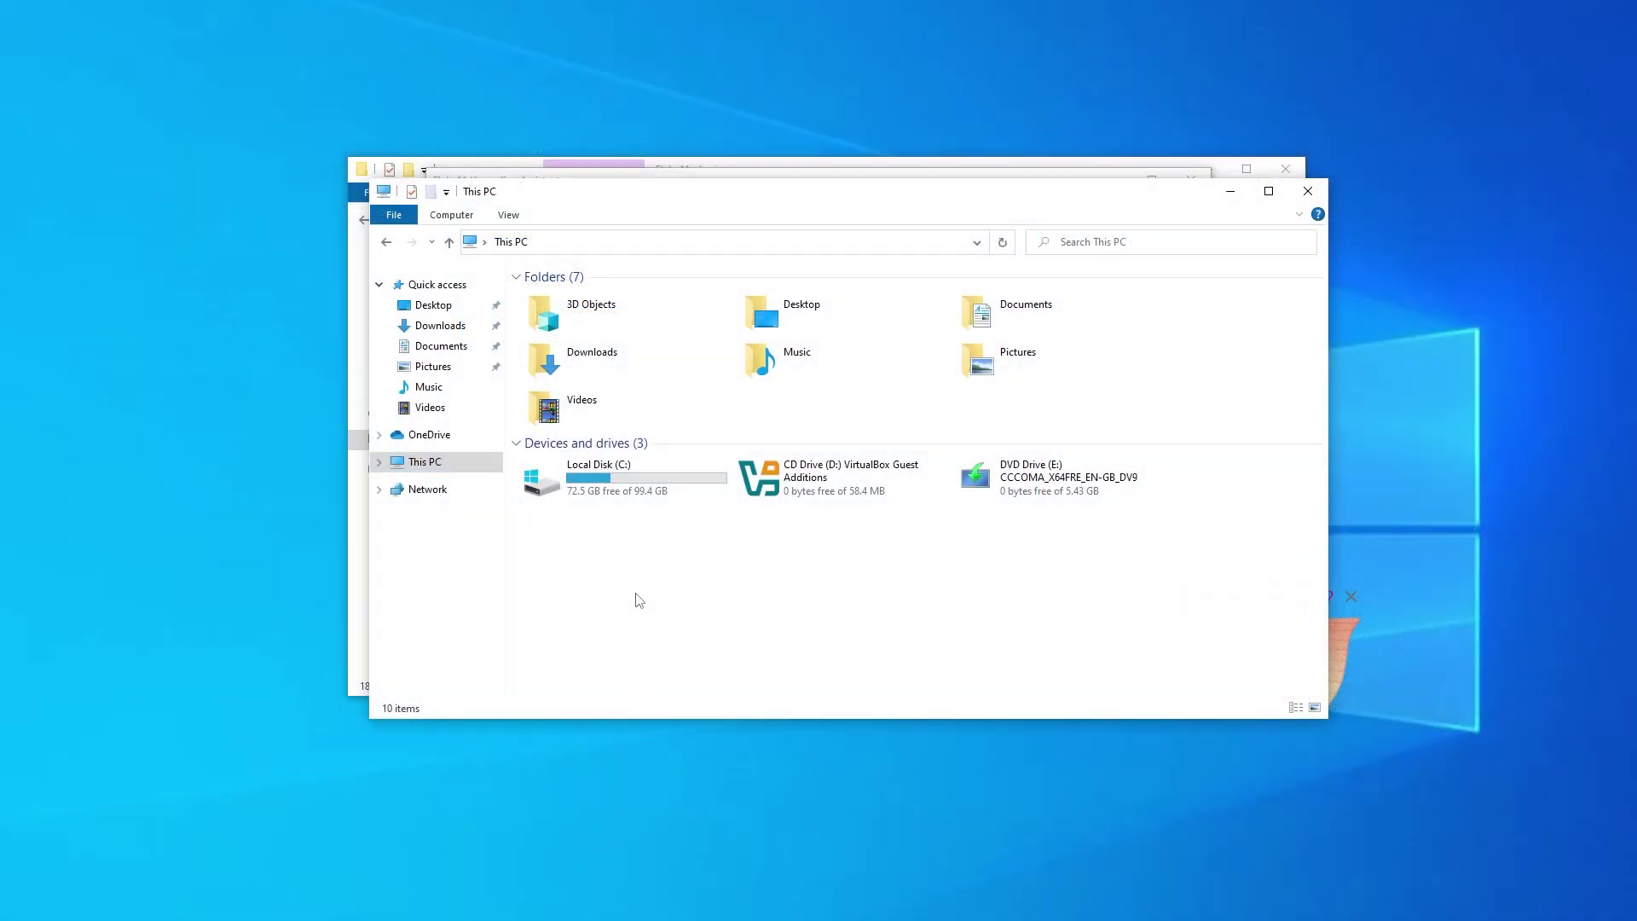
{"action": "right_click", "coordinate": [639, 603]}
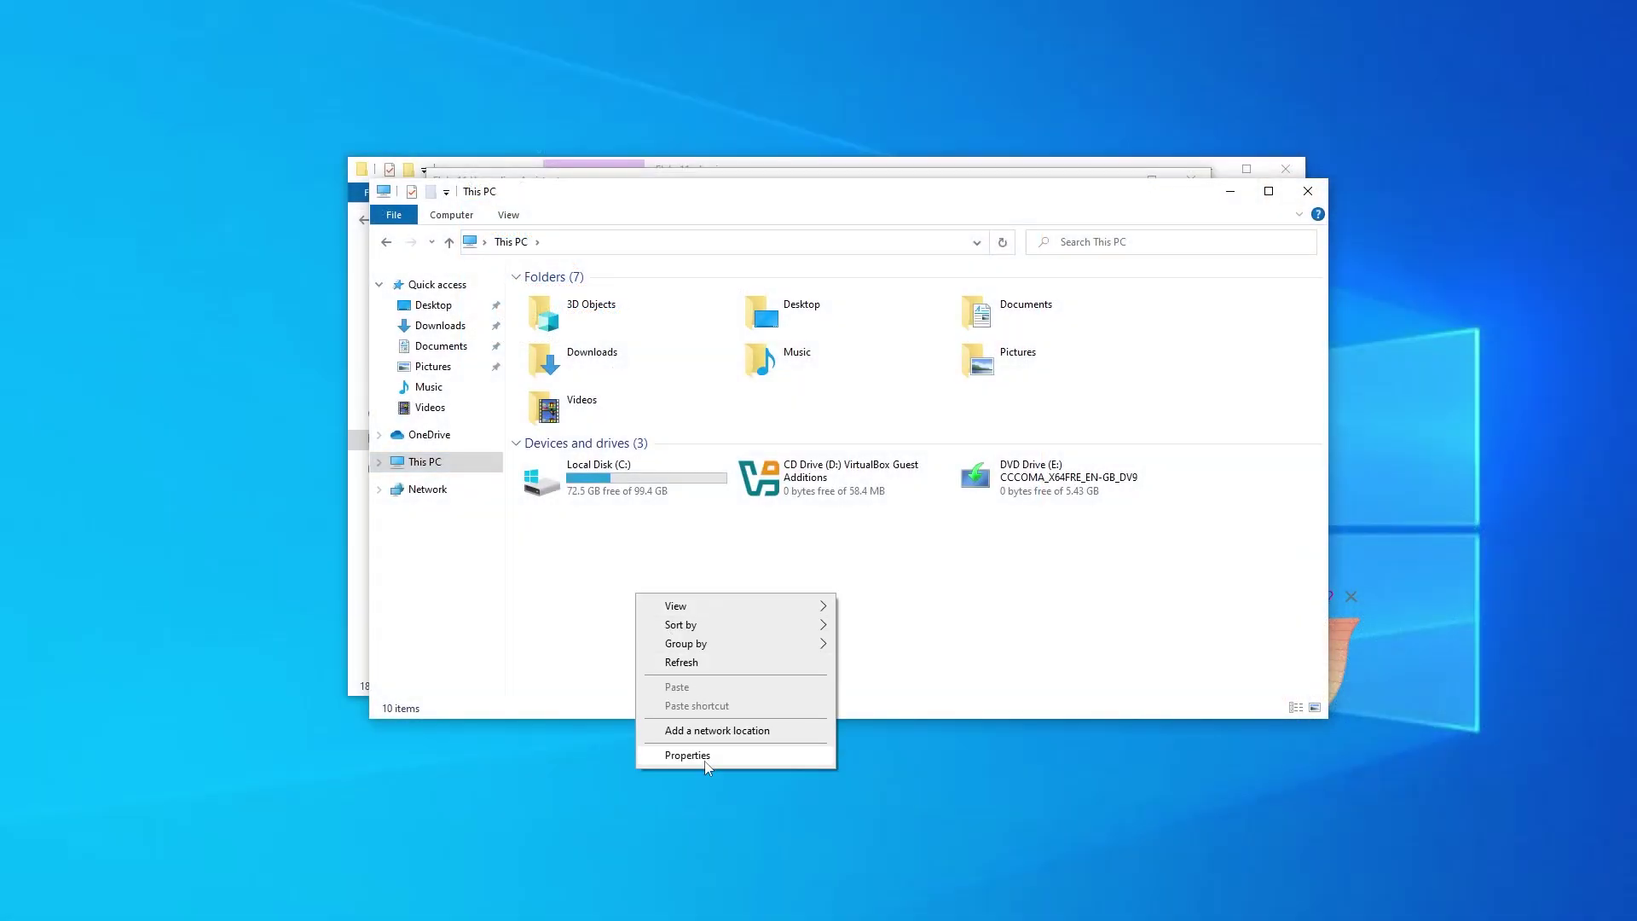
{"action": "left_click", "coordinate": [683, 753]}
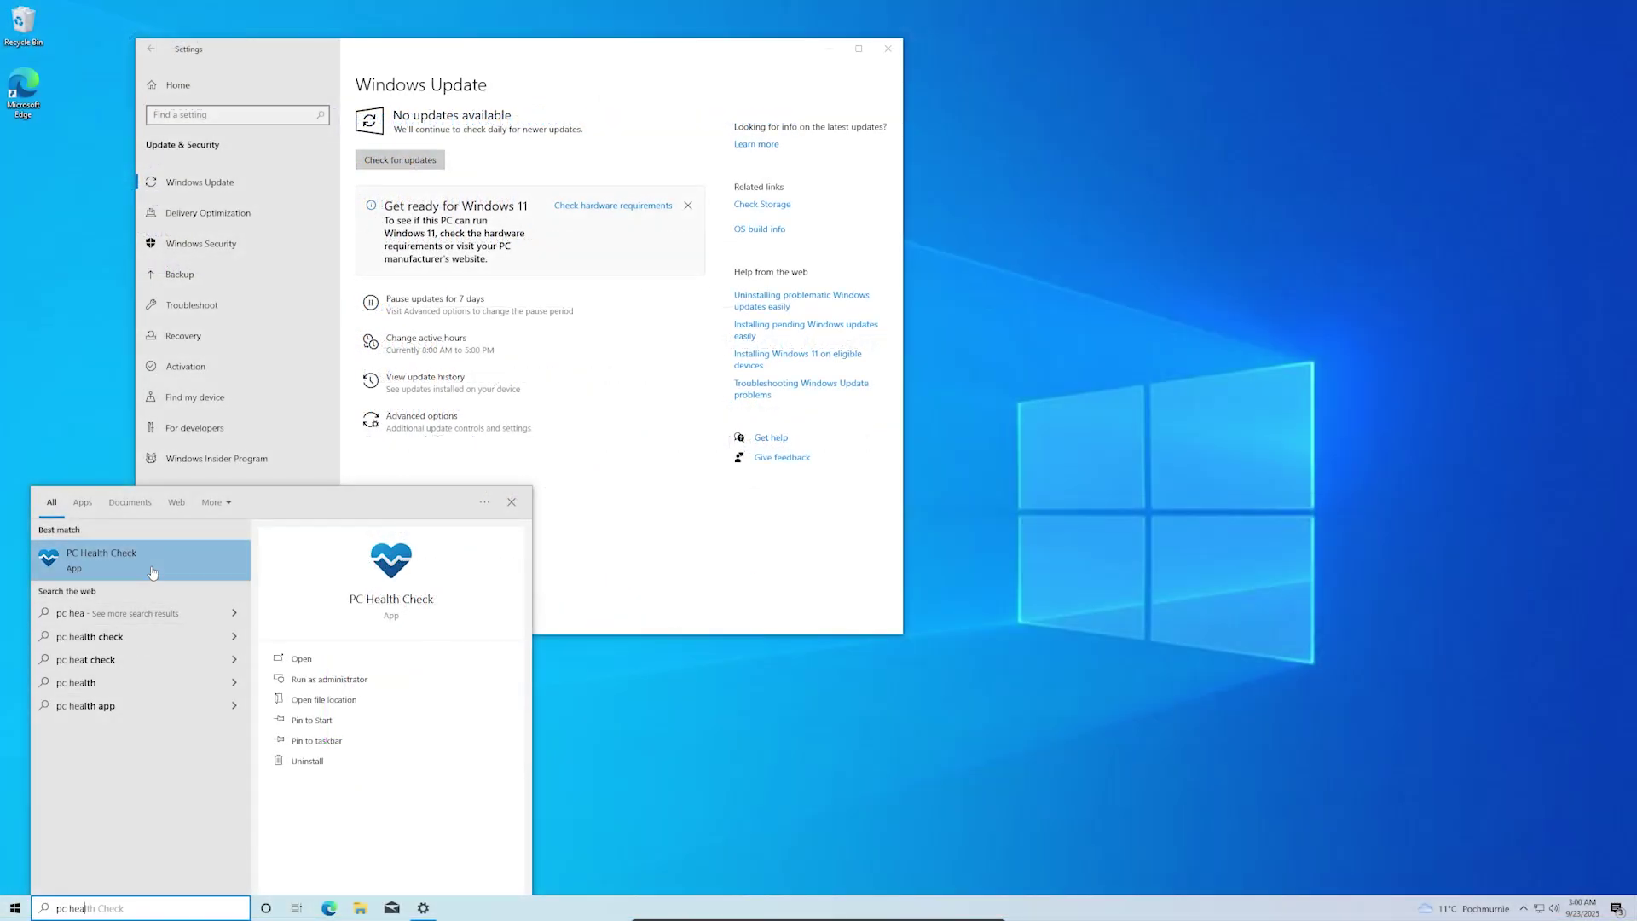
{"action": "left_click", "coordinate": [151, 567]}
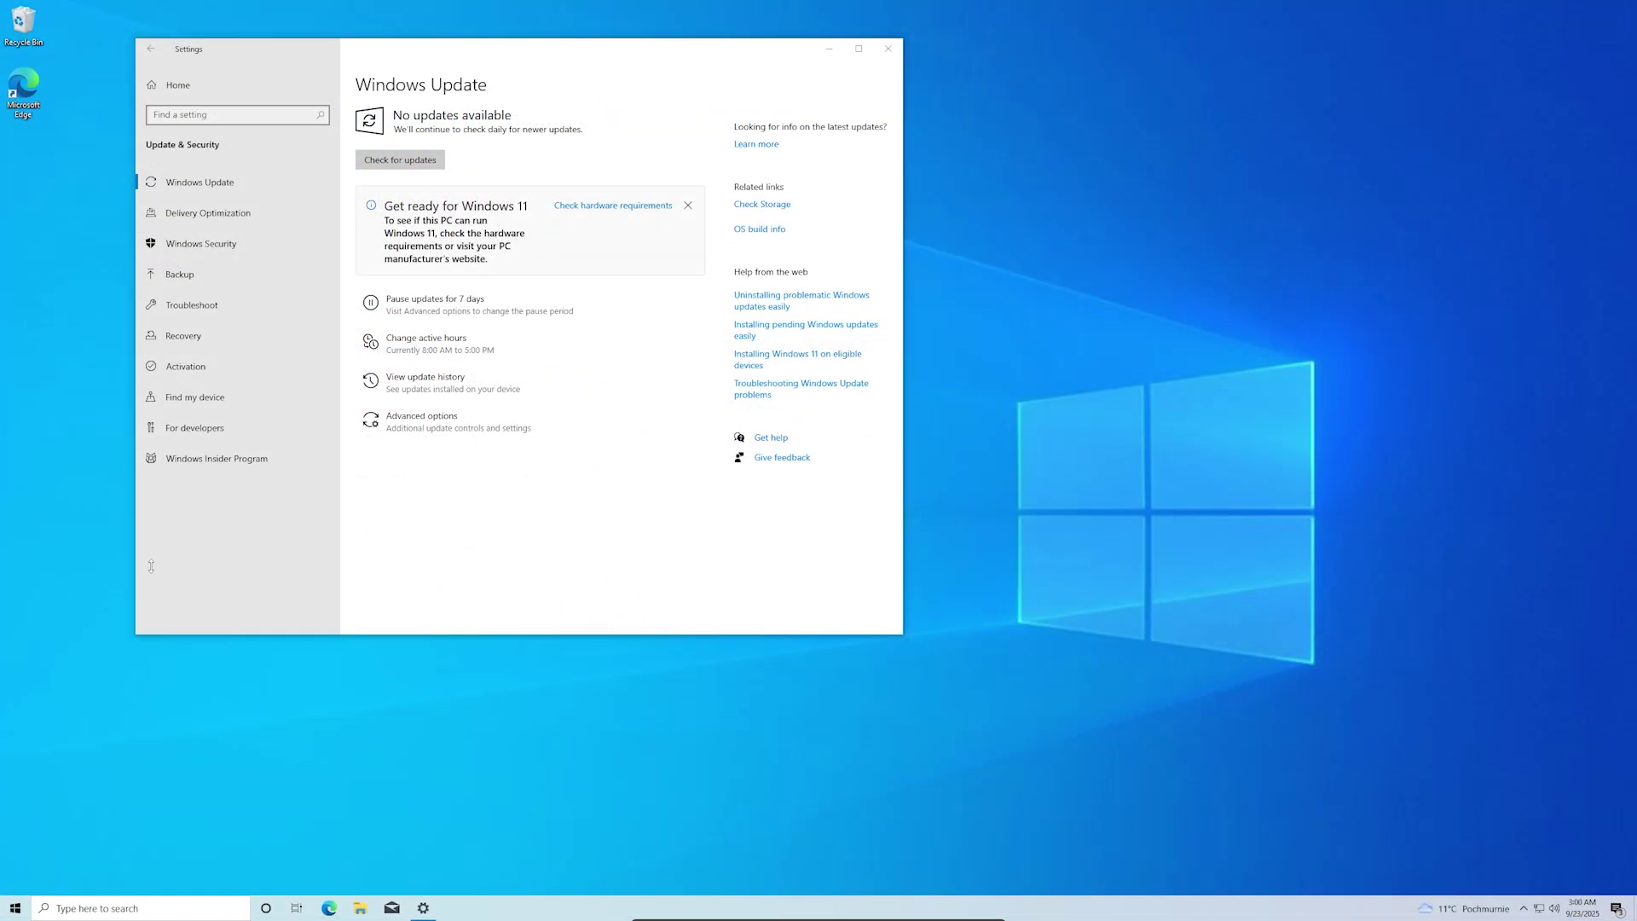
Step: Minimize Settings and run Check now in PC Health Check
{"action": "left_click", "coordinate": [829, 48]}
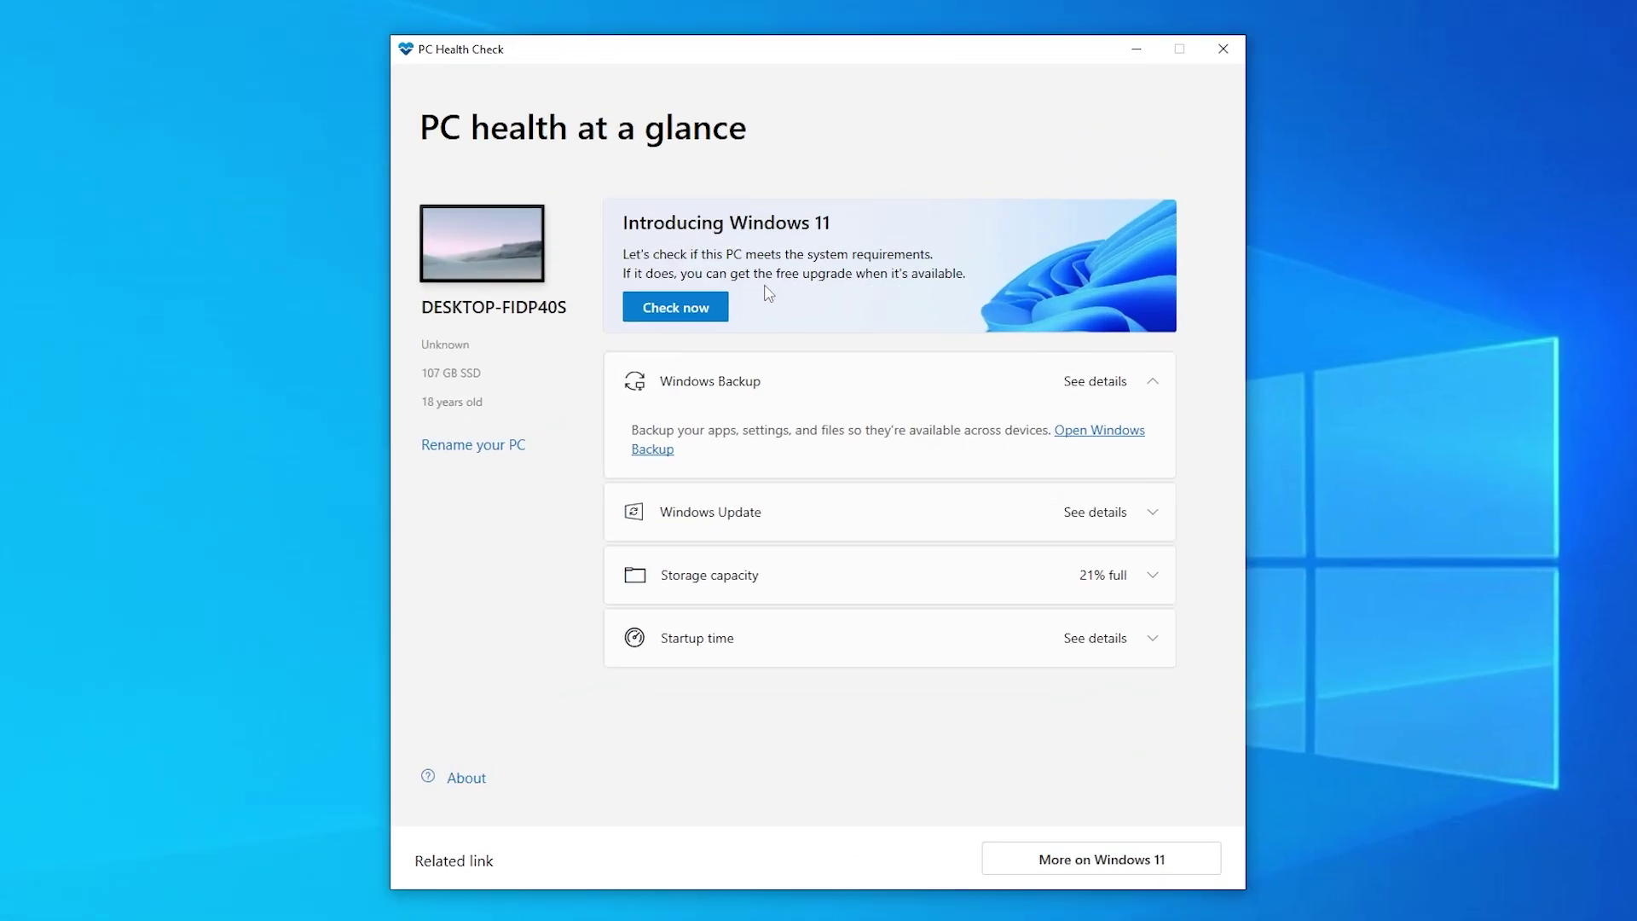
{"action": "left_click", "coordinate": [670, 312]}
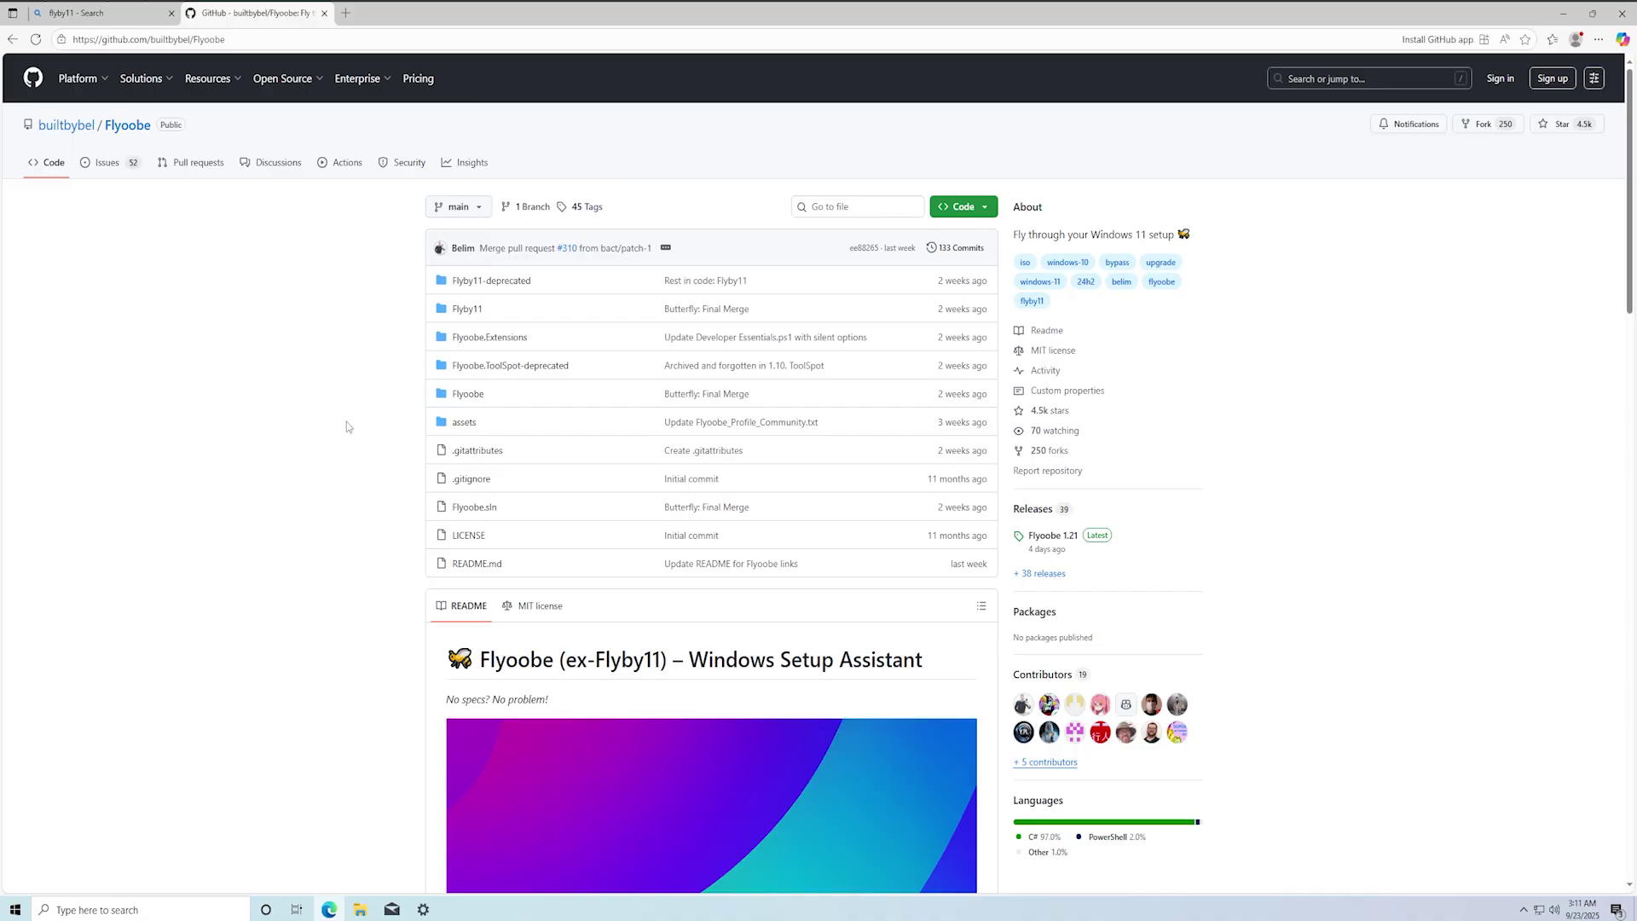
Step: Download the Flyby11 3.0 Classic package (Flyby11_classic.zip) from the Flyoobe 1.21 release's Downloads table
{"action": "scroll", "coordinate": [350, 423], "scroll_direction": "down", "scroll_amount": 15}
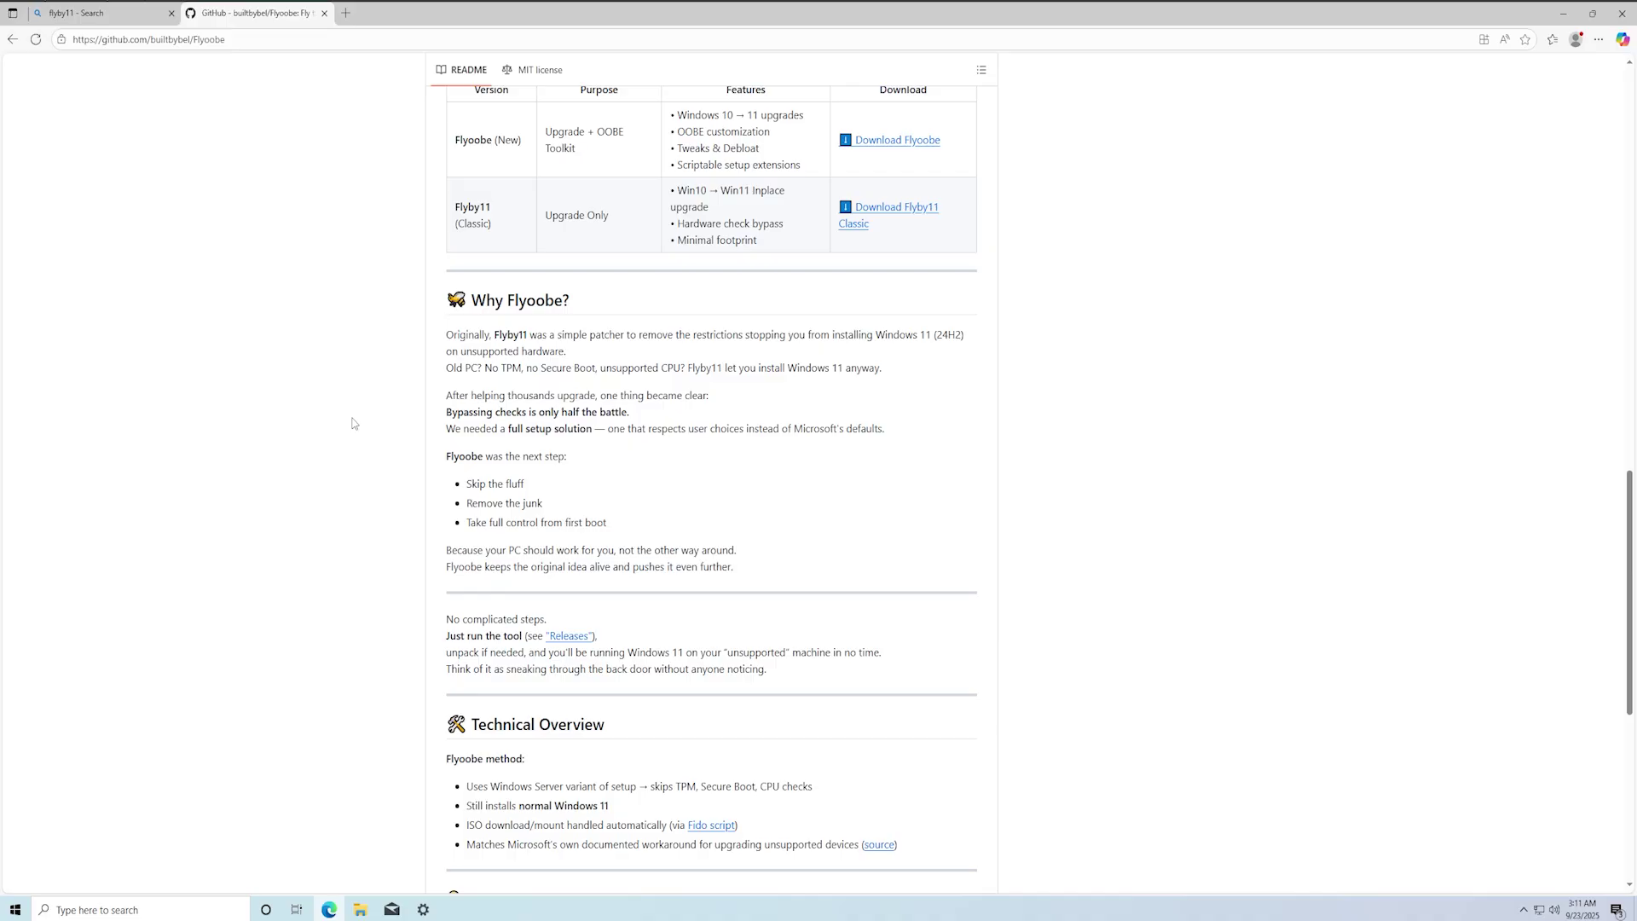
{"action": "scroll", "coordinate": [524, 432], "scroll_direction": "up", "scroll_amount": 2}
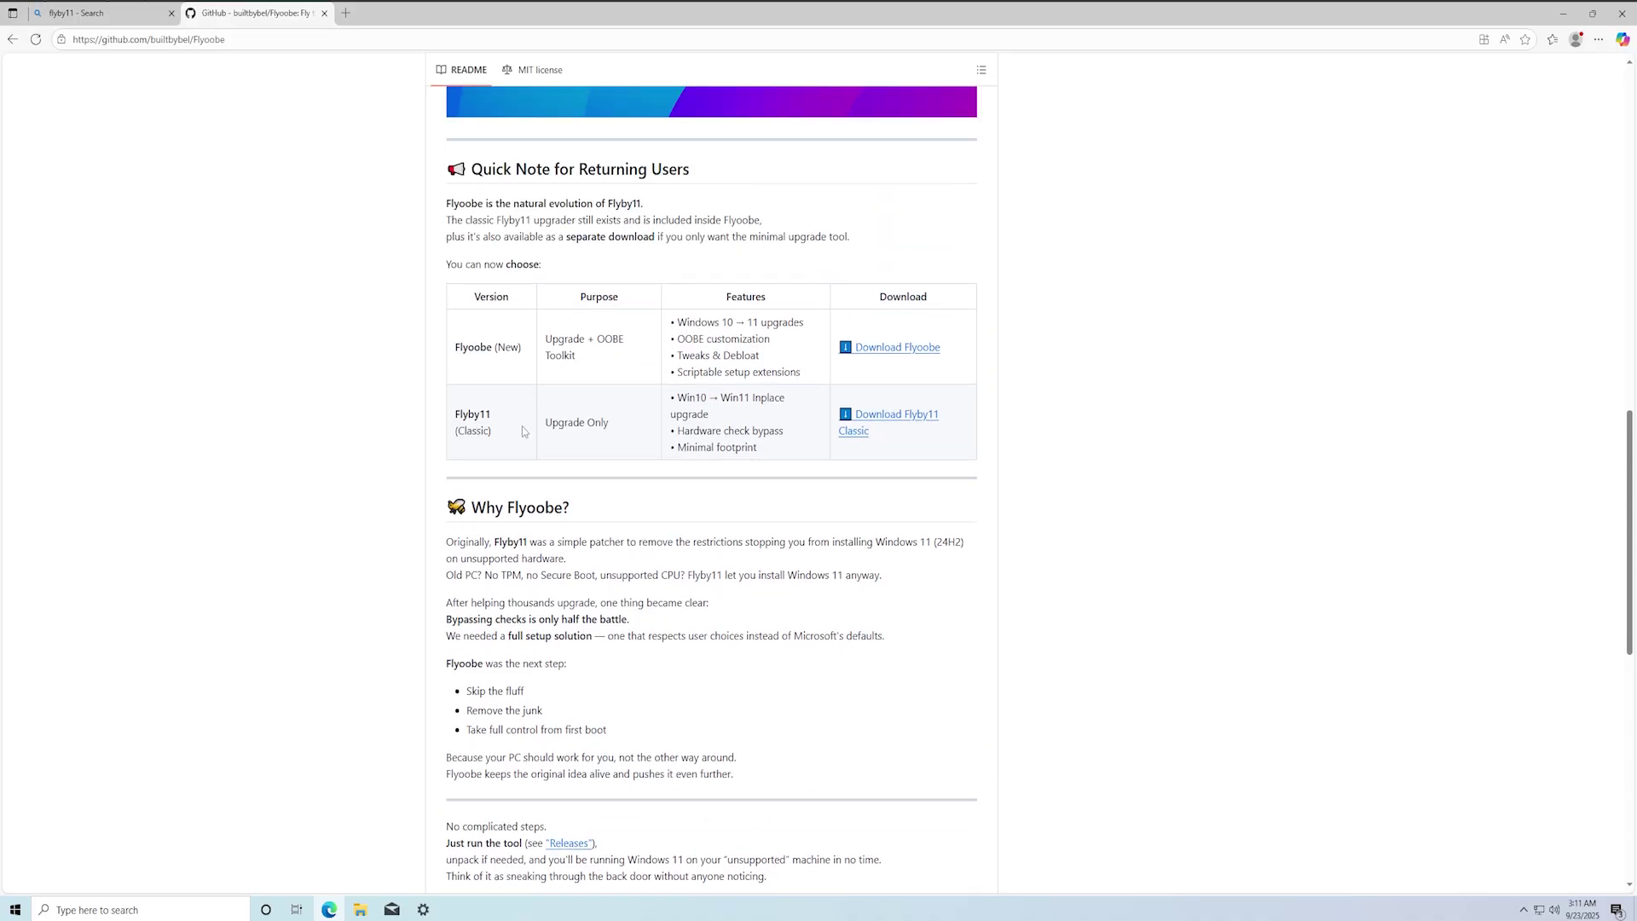
{"action": "left_click", "coordinate": [906, 423]}
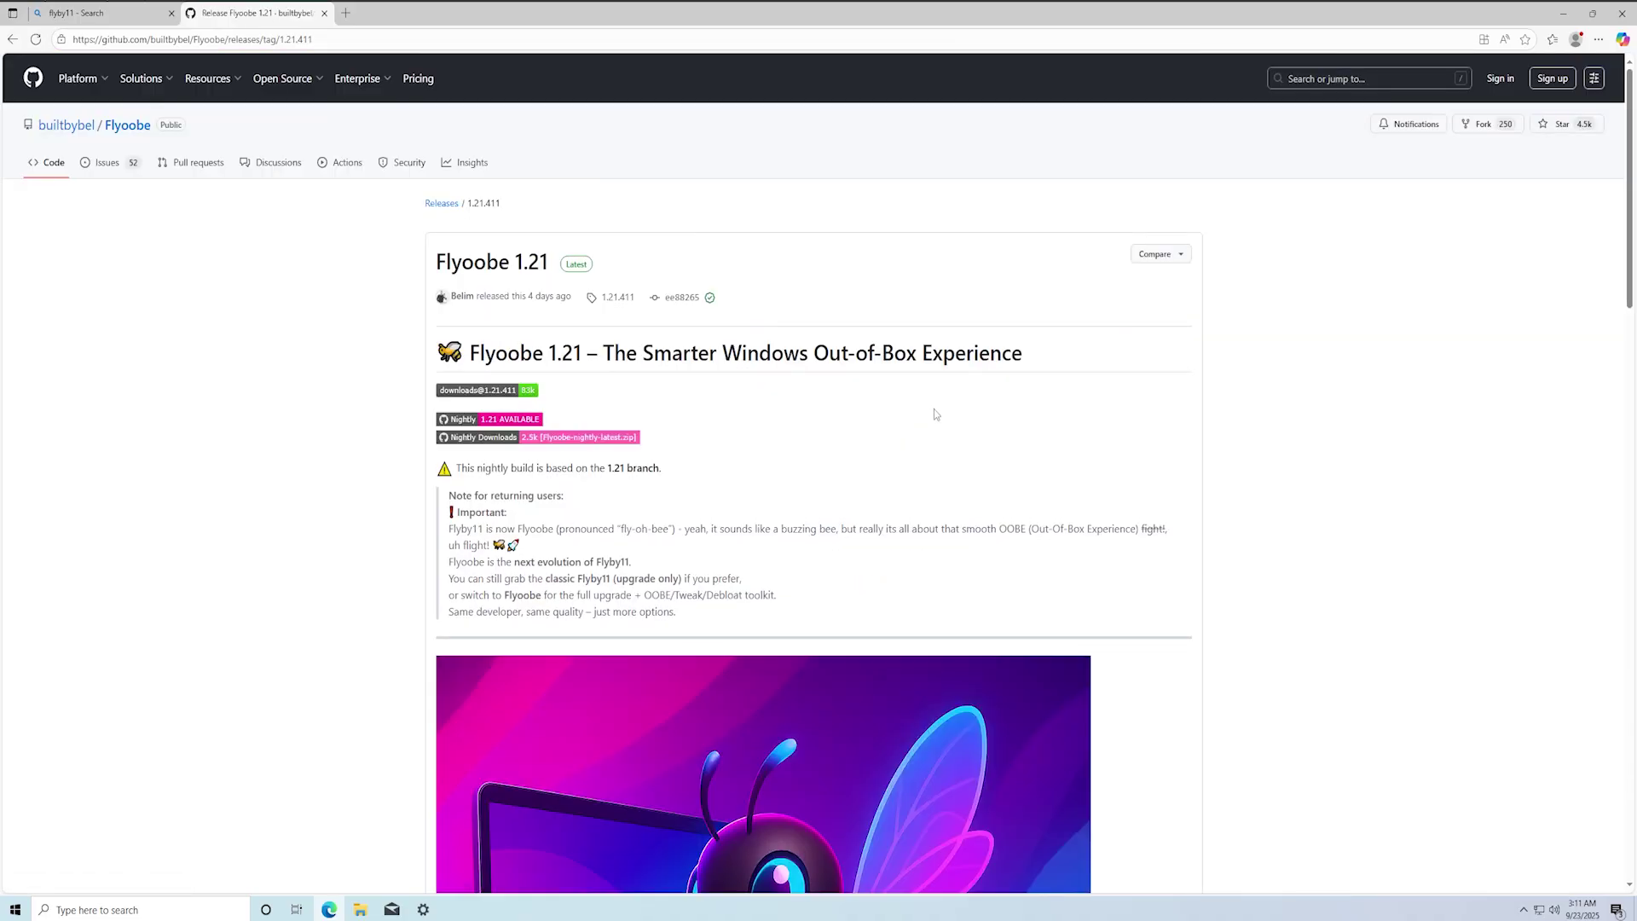
{"action": "scroll", "coordinate": [936, 414], "scroll_direction": "down", "scroll_amount": 5}
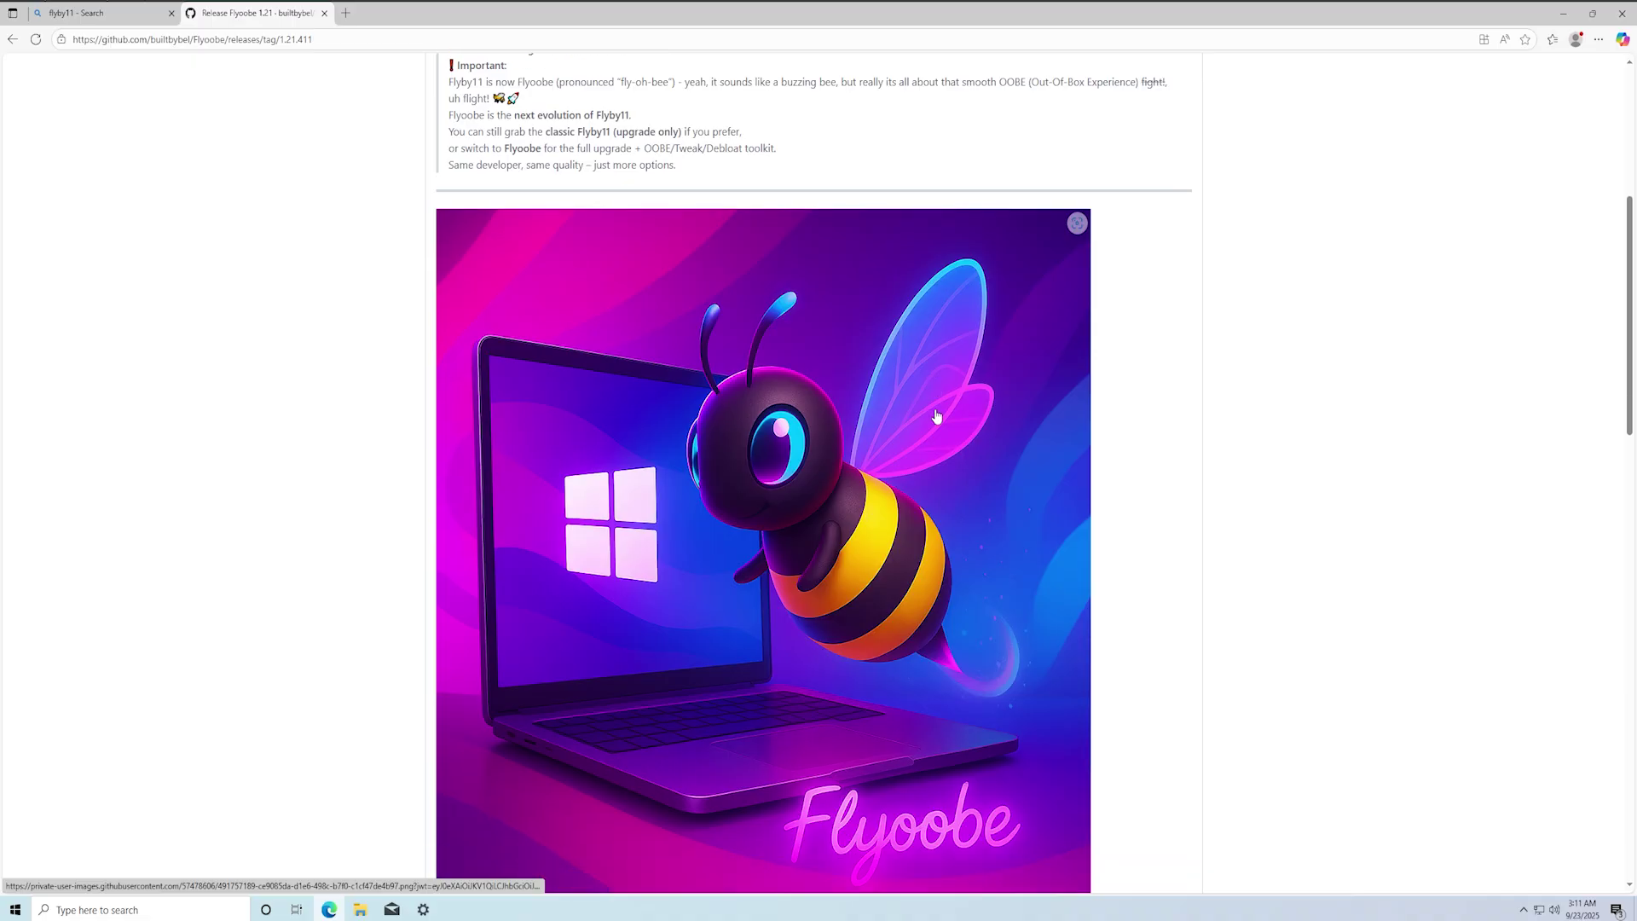
{"action": "scroll", "coordinate": [935, 414], "scroll_direction": "down", "scroll_amount": 16}
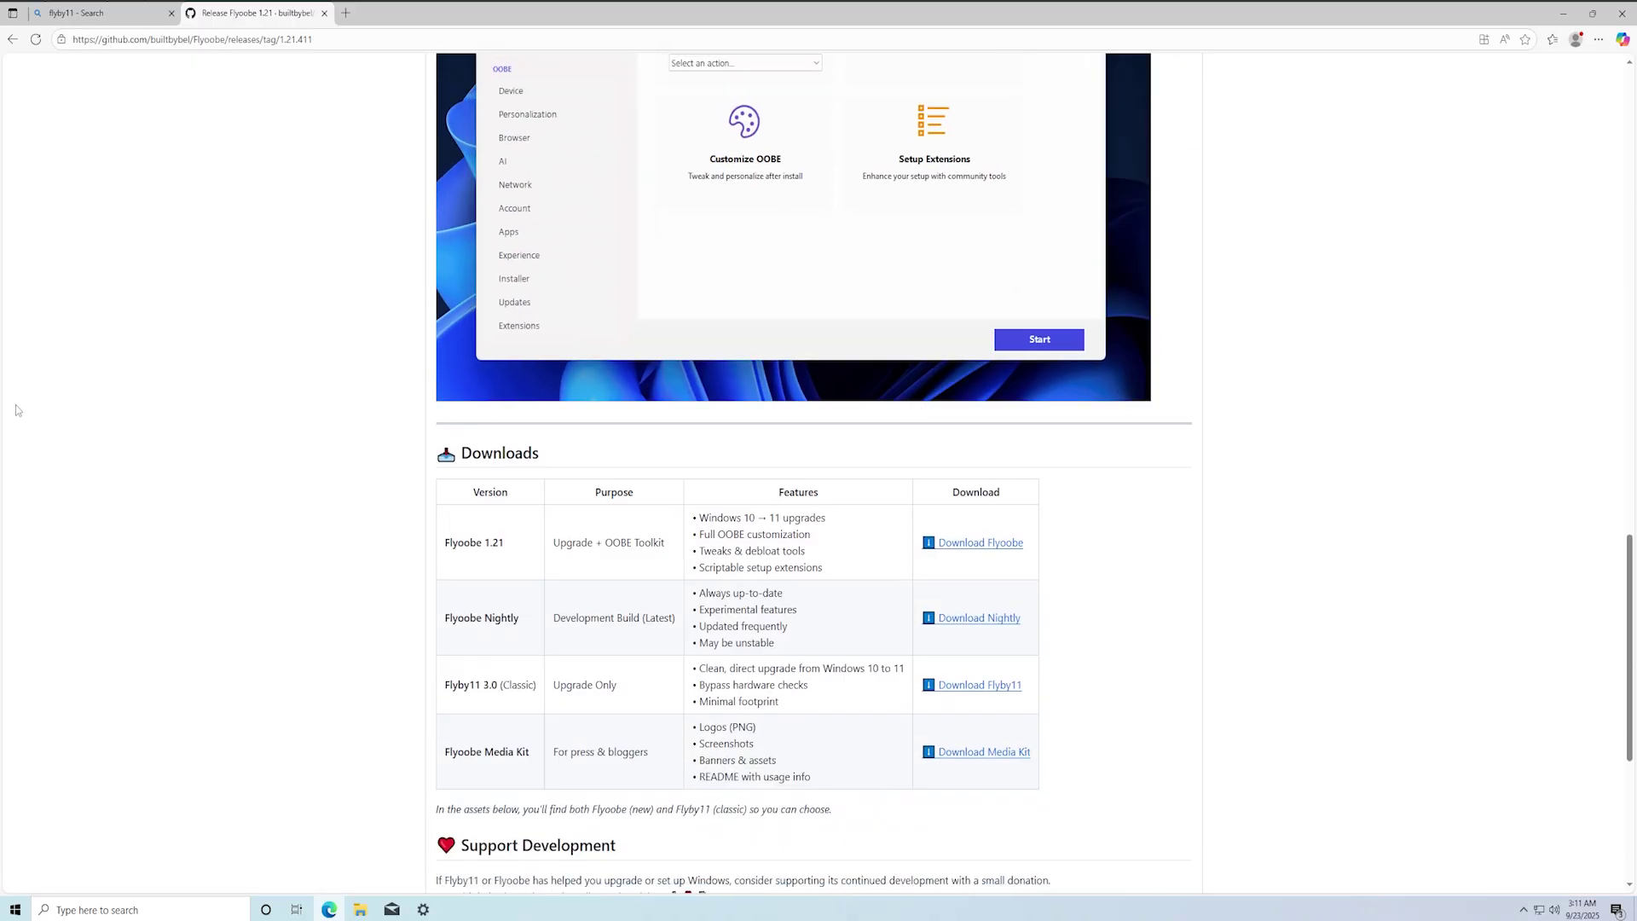
{"action": "scroll", "coordinate": [309, 490], "scroll_direction": "down", "scroll_amount": 2}
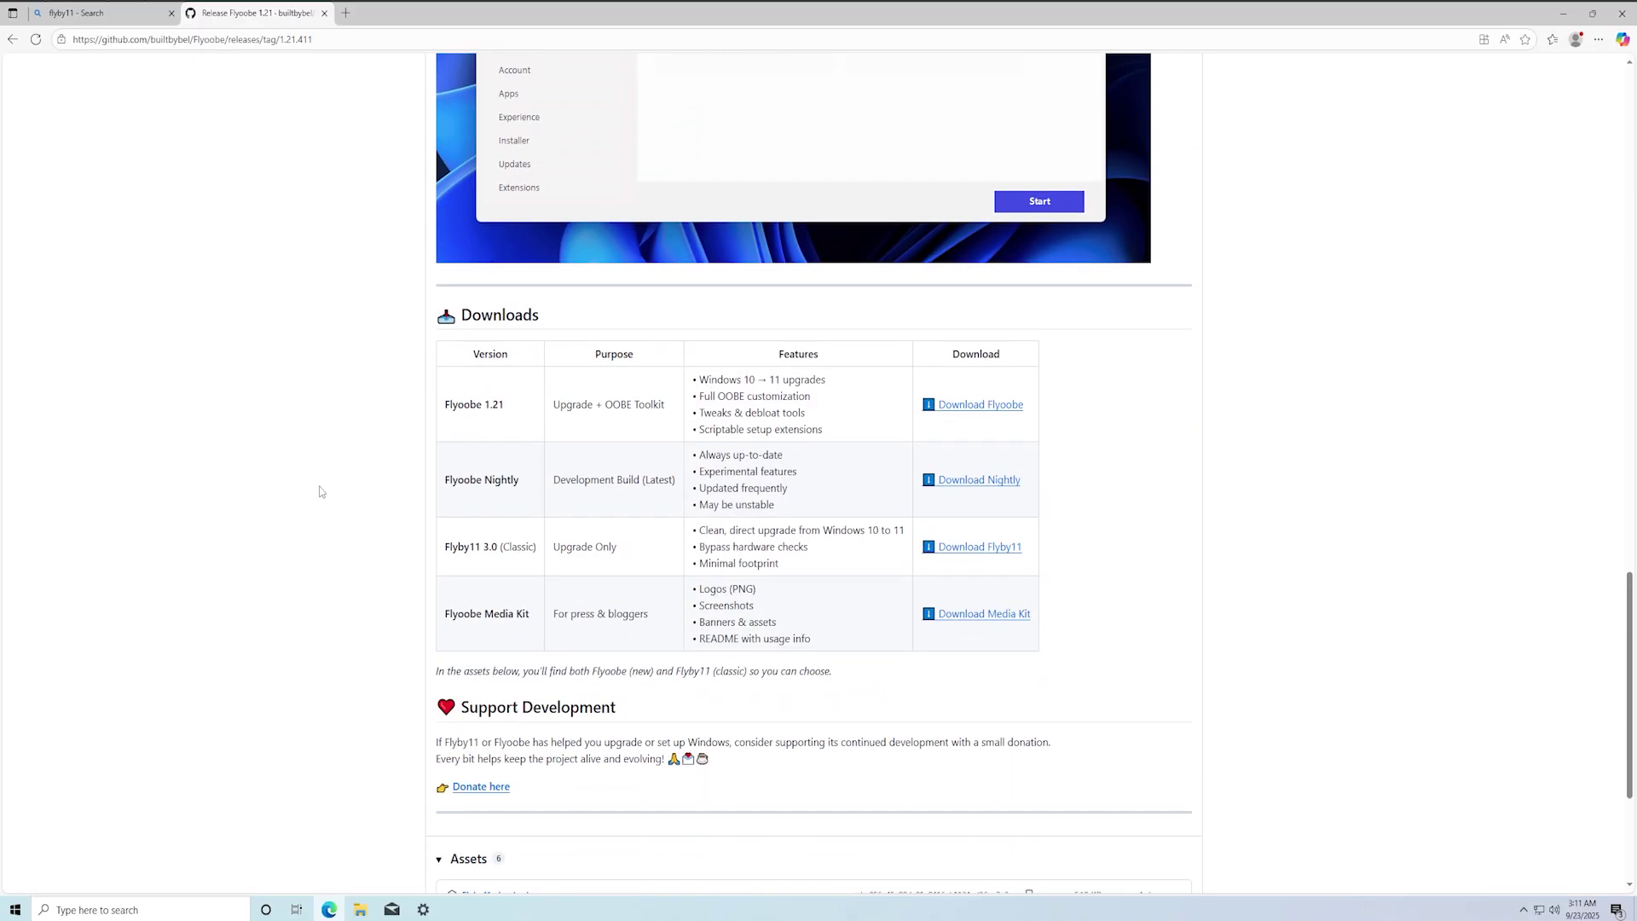
{"action": "left_click", "coordinate": [983, 556]}
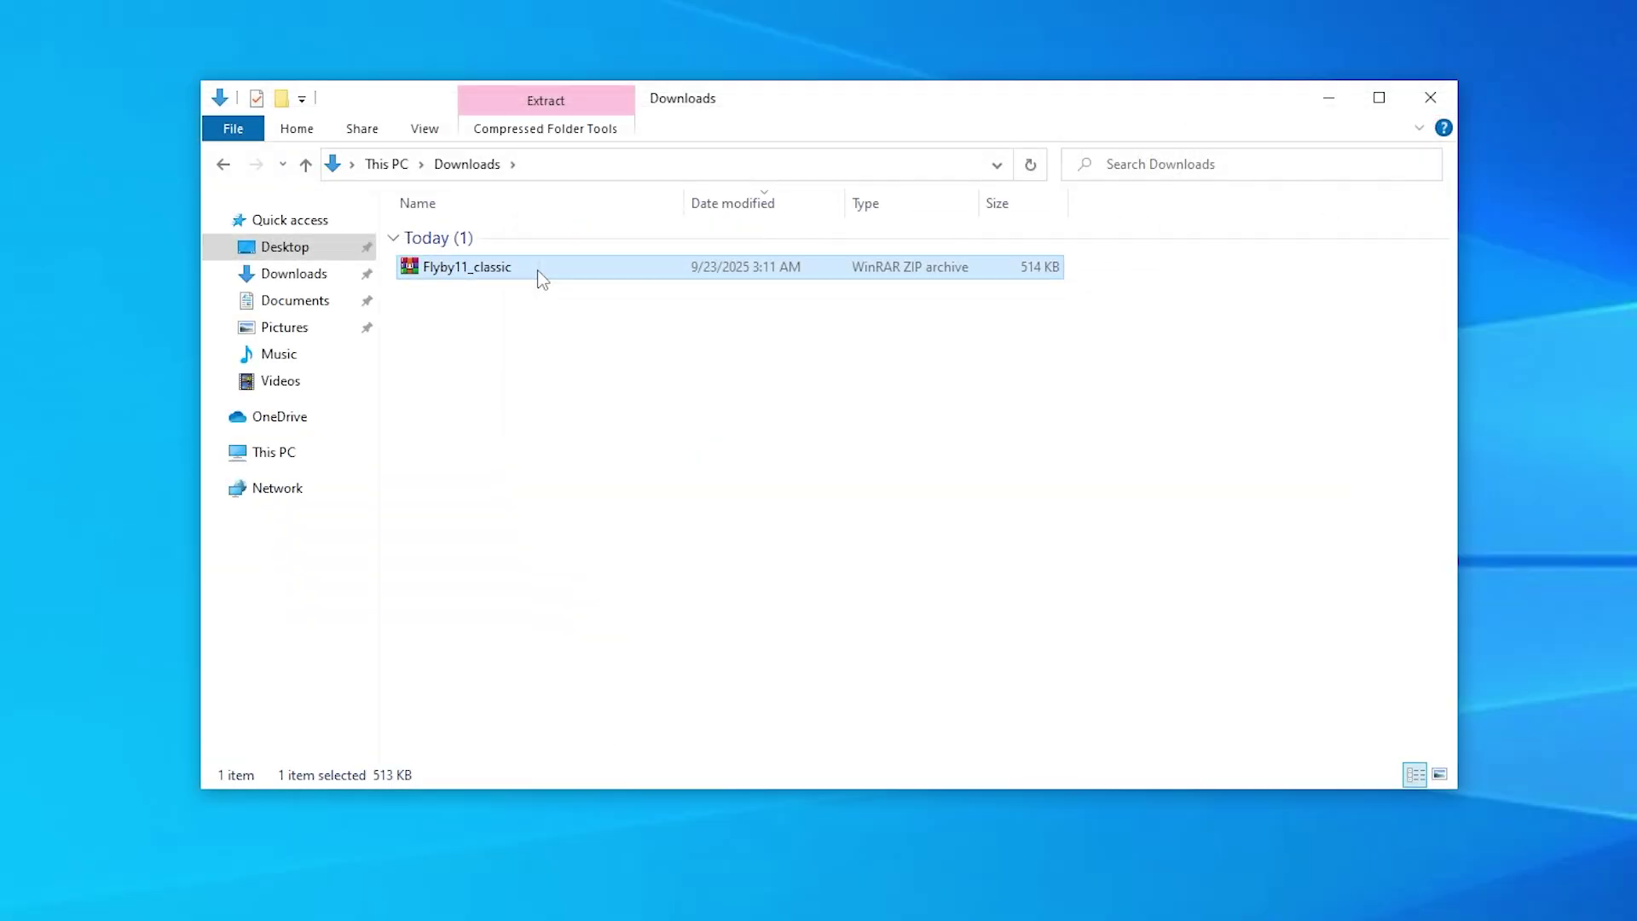
Step: Extract Flyby11_classic.zip to a Flyby11_classic folder and launch Flyby11 from it
{"action": "right_click", "coordinate": [541, 277]}
{"action": "left_click", "coordinate": [648, 380]}
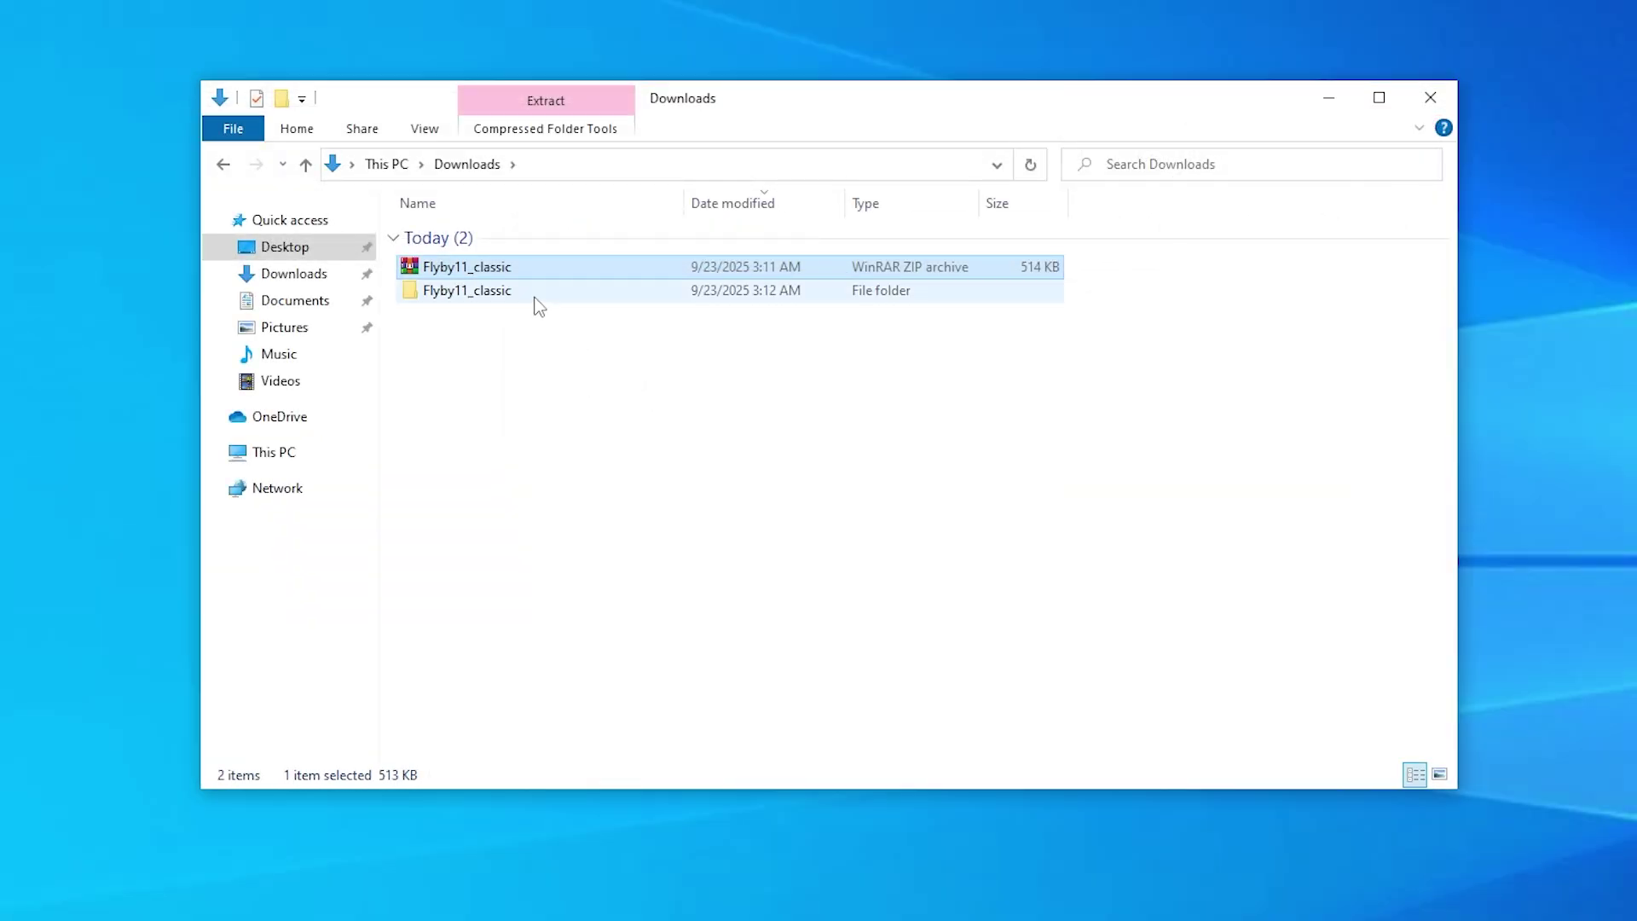
{"action": "double_click", "coordinate": [541, 293]}
{"action": "double_click", "coordinate": [514, 641]}
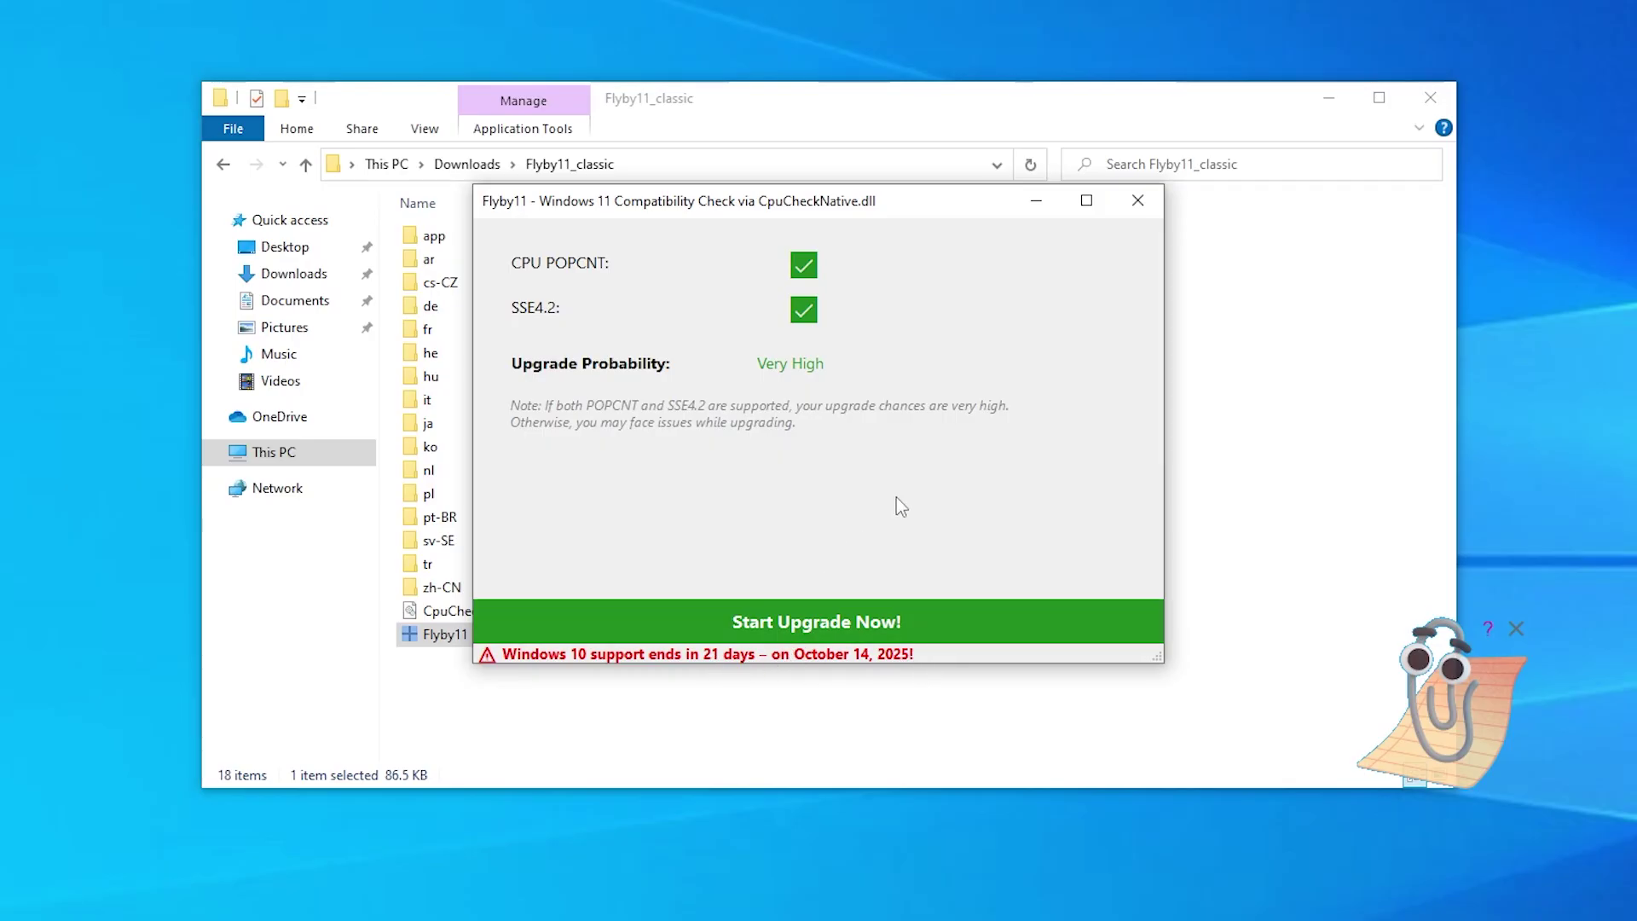
Step: Start the upgrade from the compatibility check and view the Windows 11 ISO download sources
{"action": "left_click", "coordinate": [798, 631]}
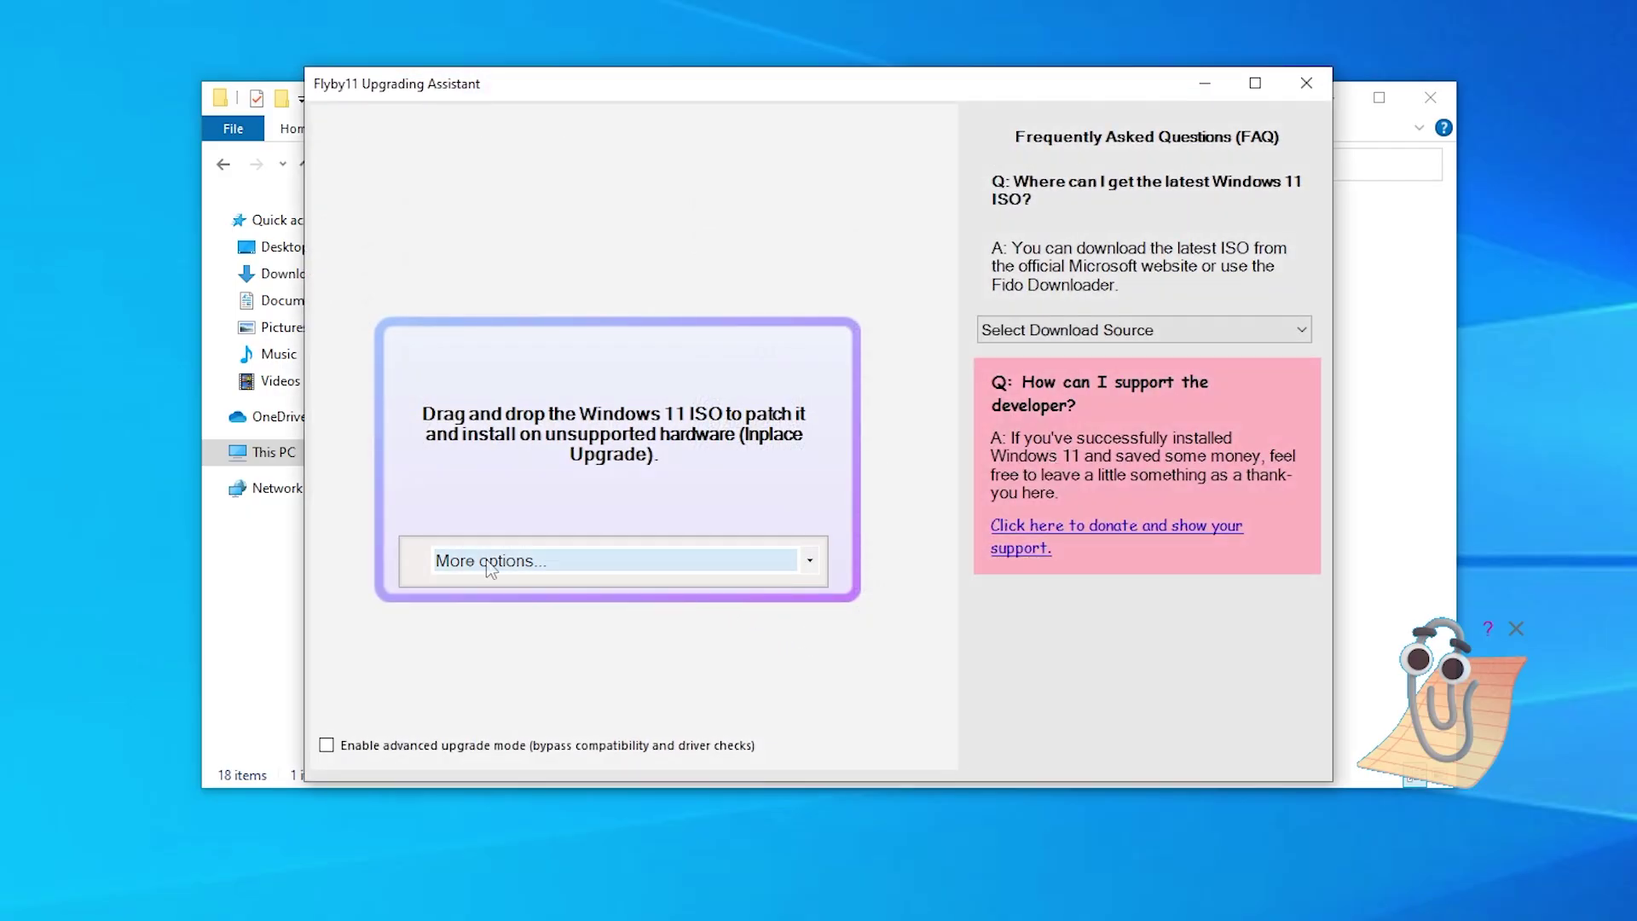
{"action": "left_click", "coordinate": [1151, 330]}
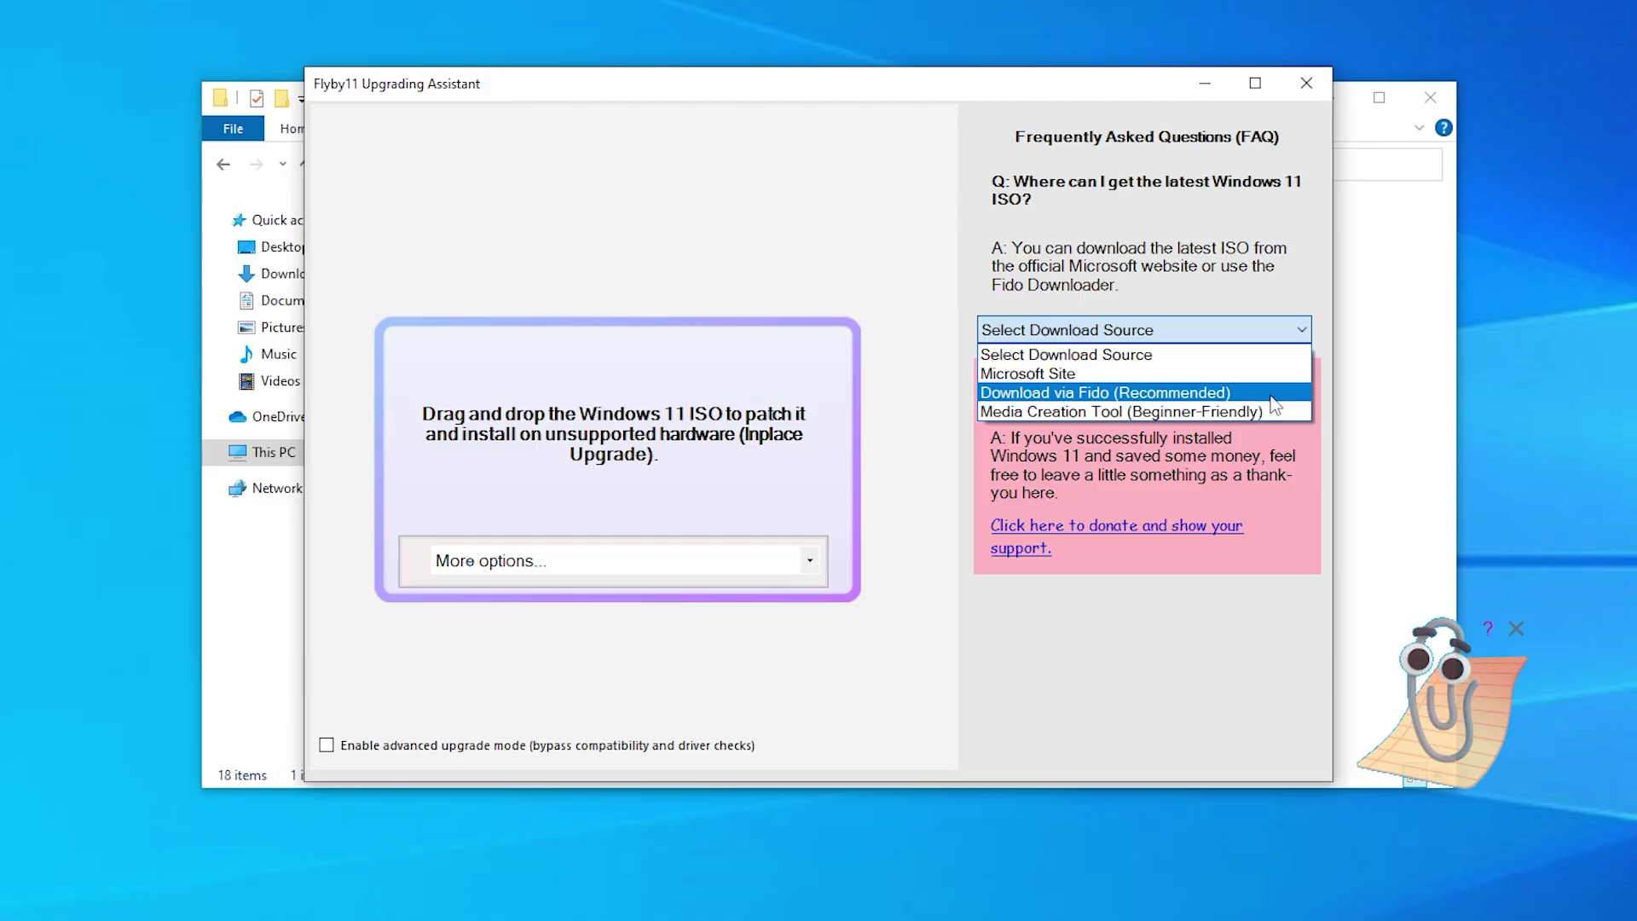
Step: Use Fido as the ISO download source and select Windows 11 as the version
{"action": "left_click", "coordinate": [1259, 393]}
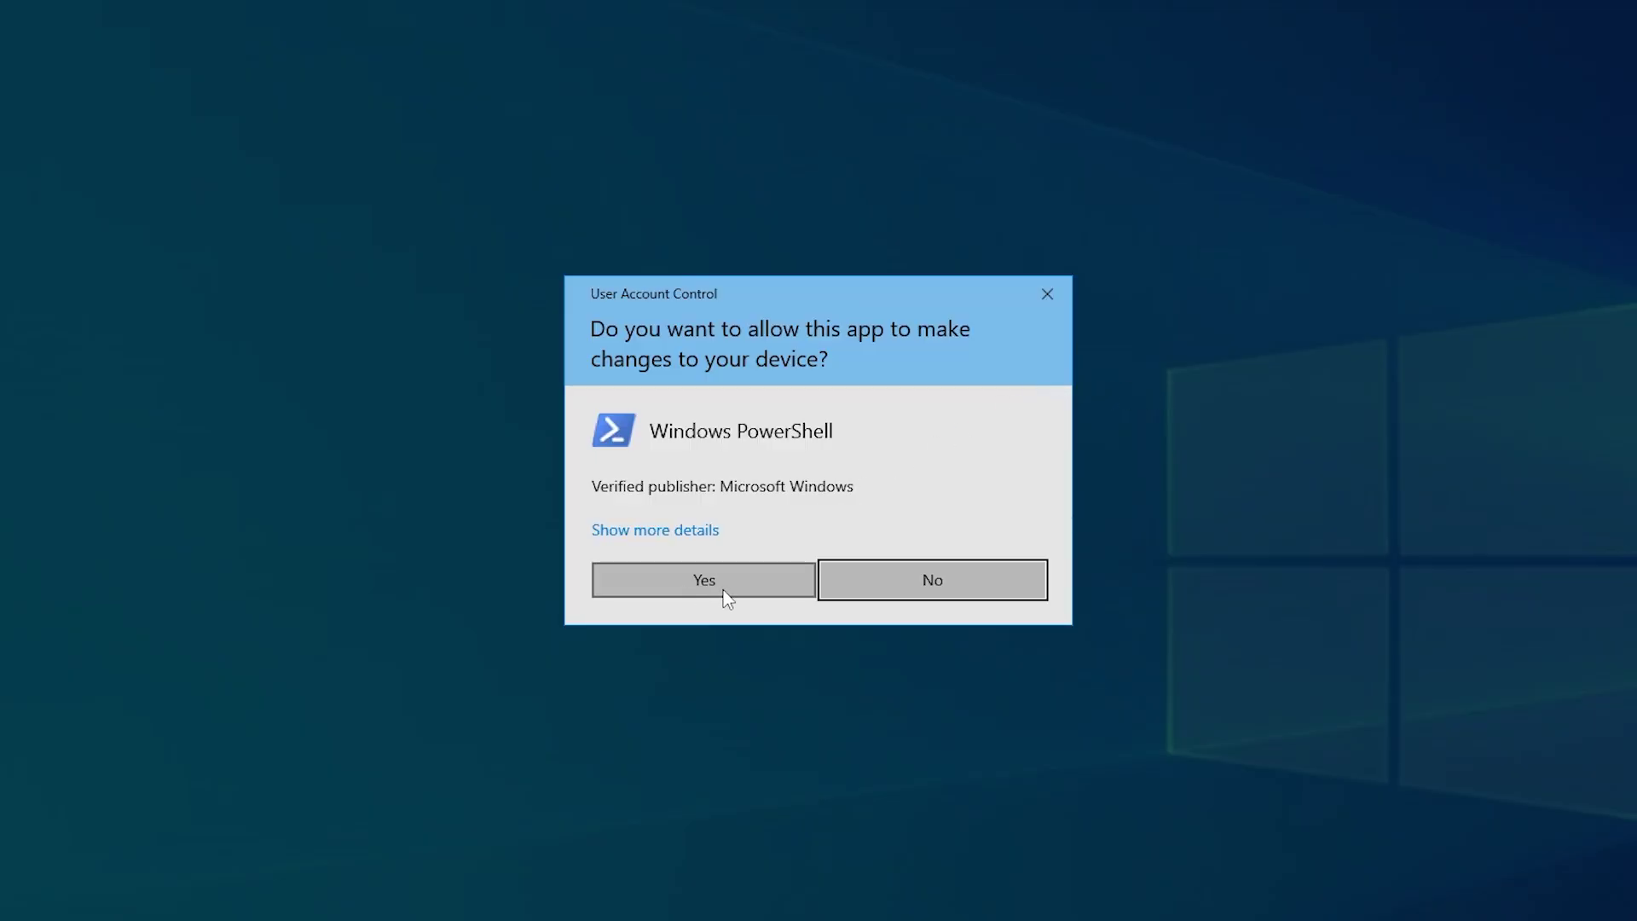
{"action": "left_click", "coordinate": [726, 595]}
{"action": "left_click", "coordinate": [543, 433]}
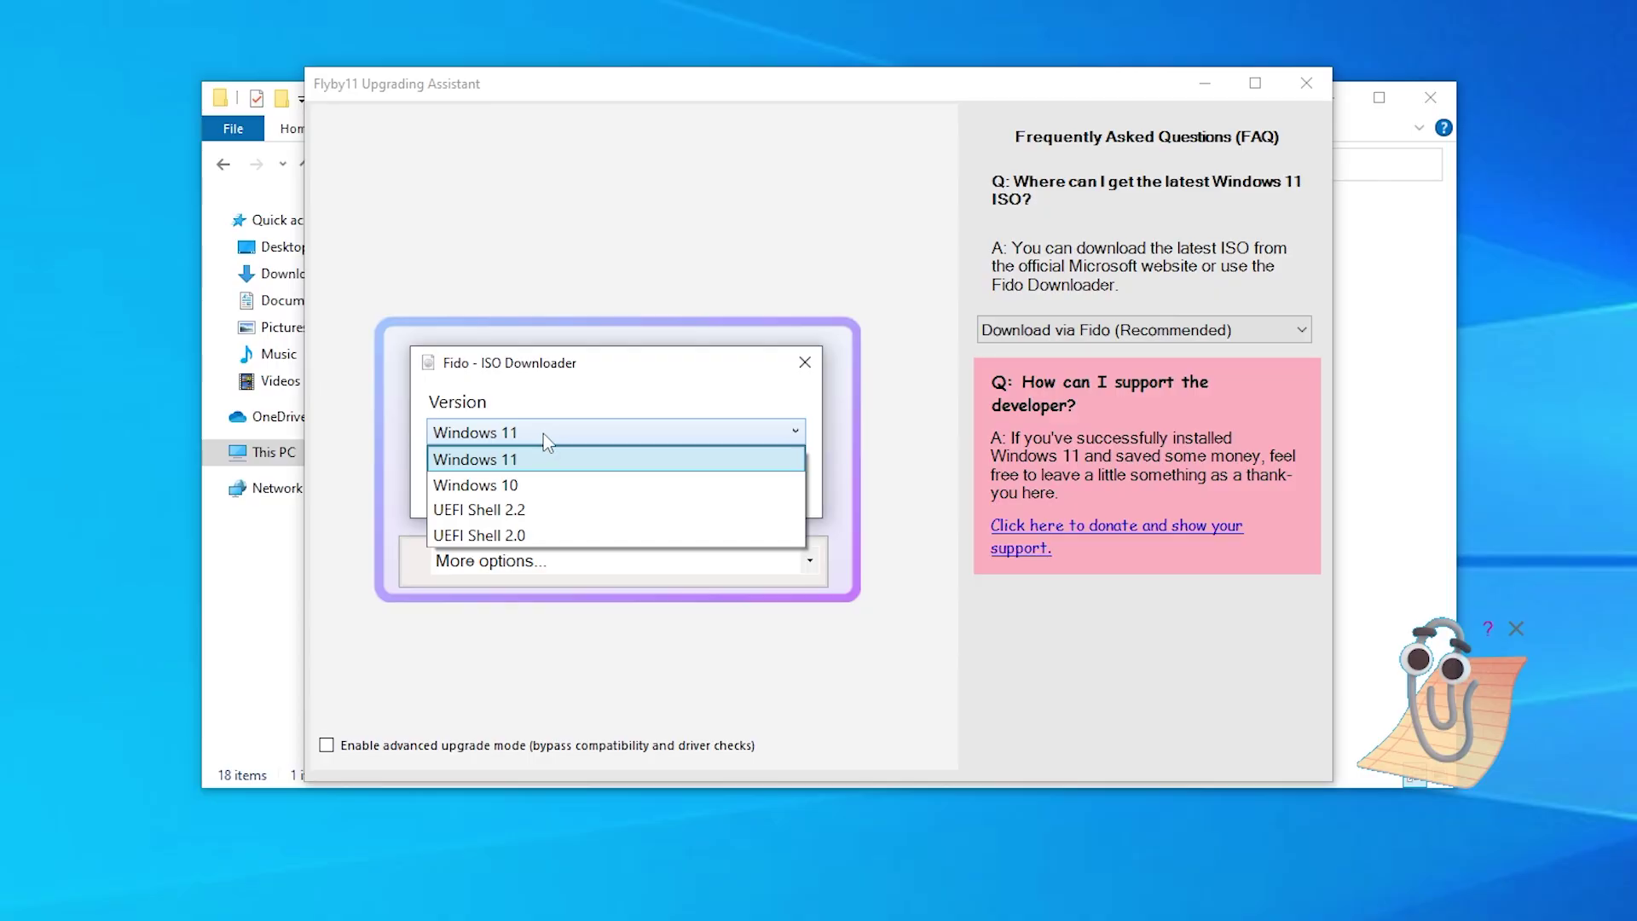
{"action": "left_click", "coordinate": [544, 433]}
{"action": "left_click", "coordinate": [535, 486]}
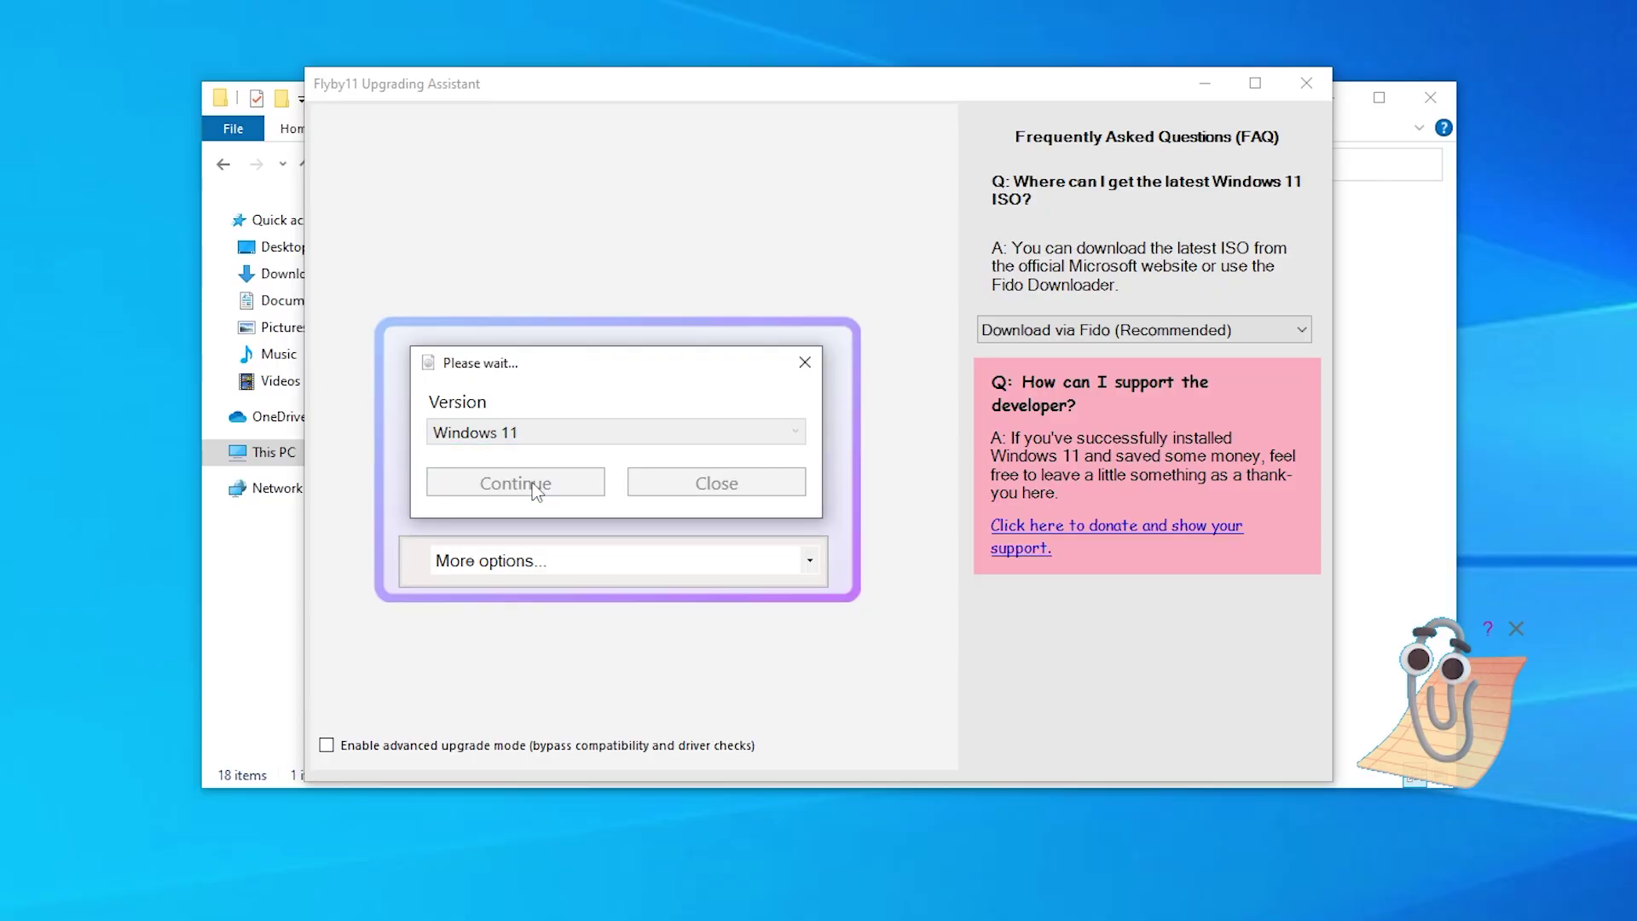
Step: Choose the 24H2 release, Home/Pro/Edu edition and English International language
{"action": "left_click", "coordinate": [537, 496]}
{"action": "left_click", "coordinate": [537, 522]}
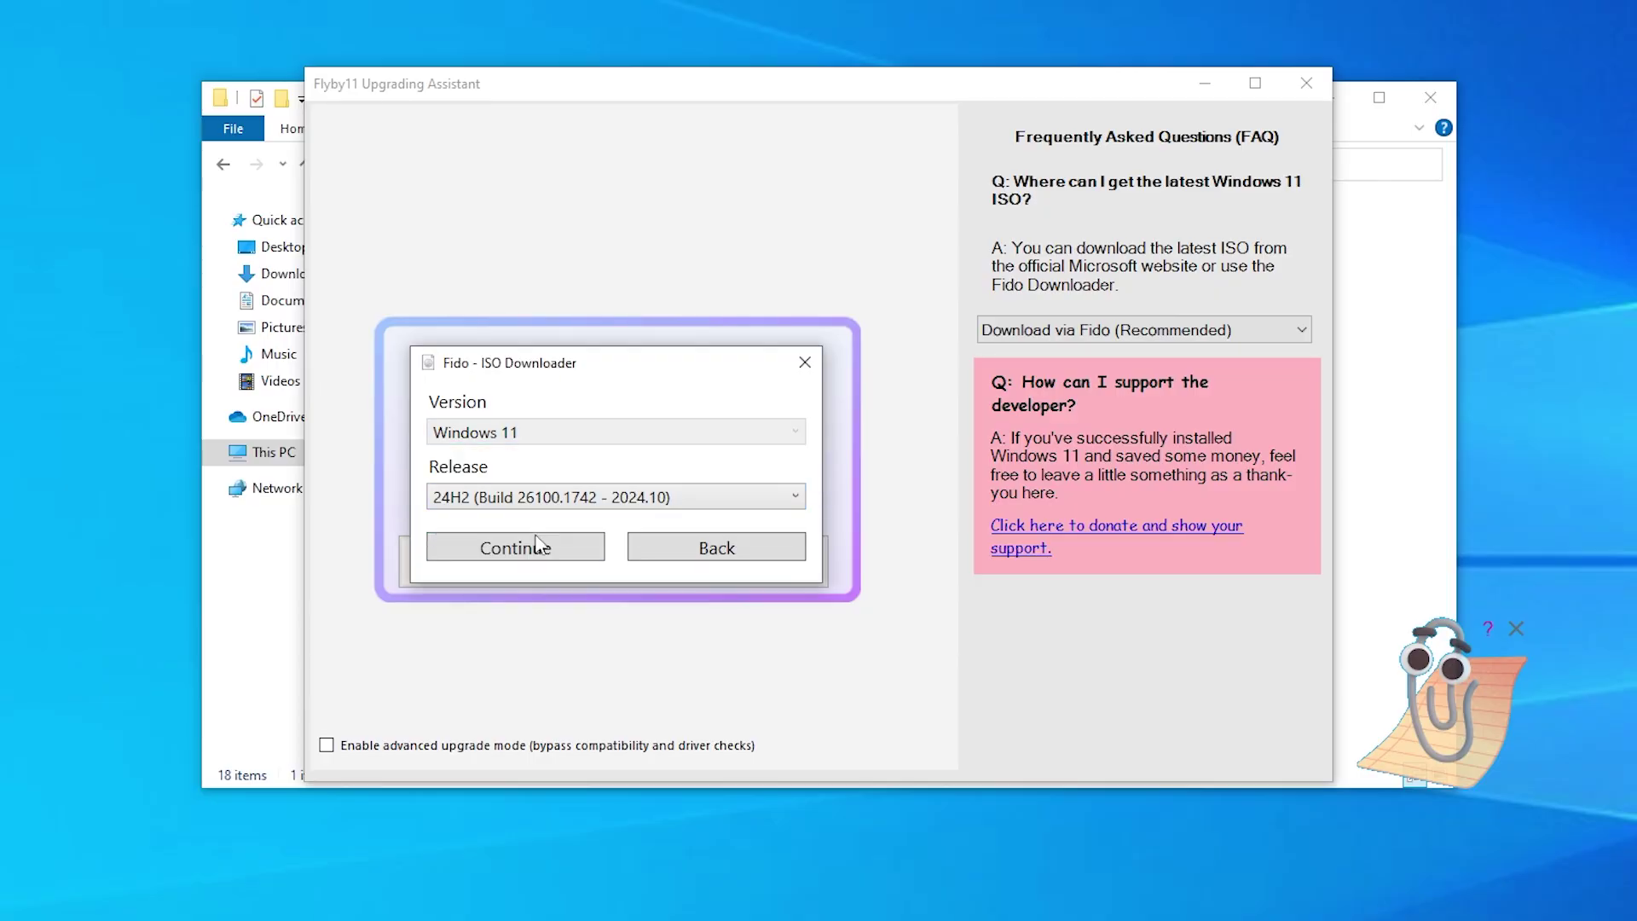
{"action": "left_click", "coordinate": [537, 546]}
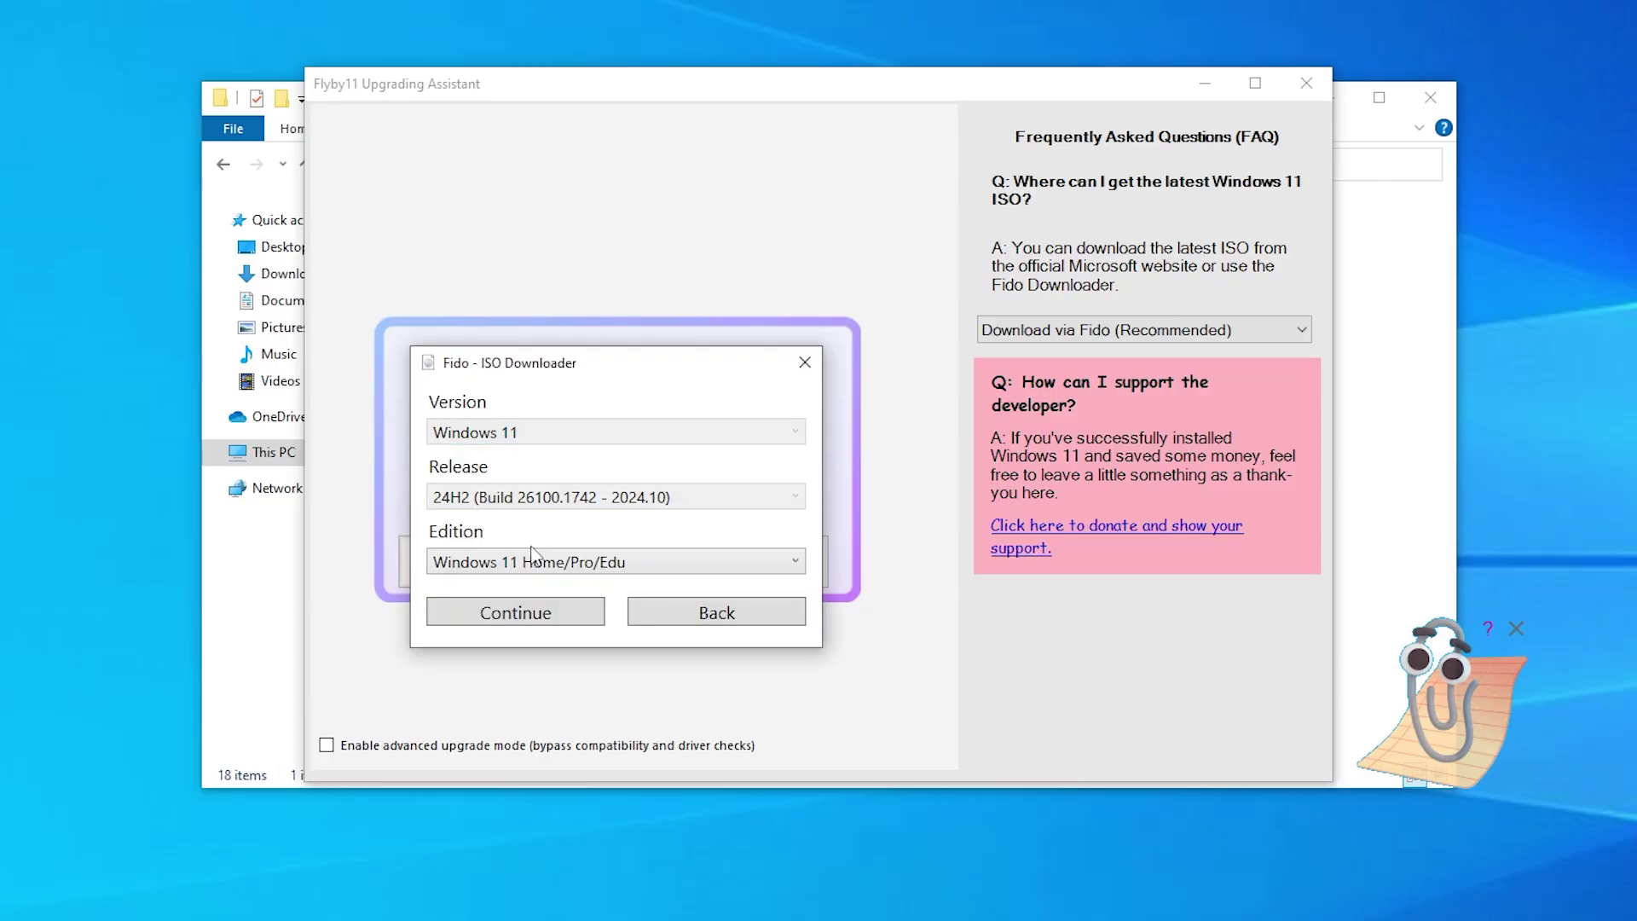
{"action": "left_click", "coordinate": [556, 608]}
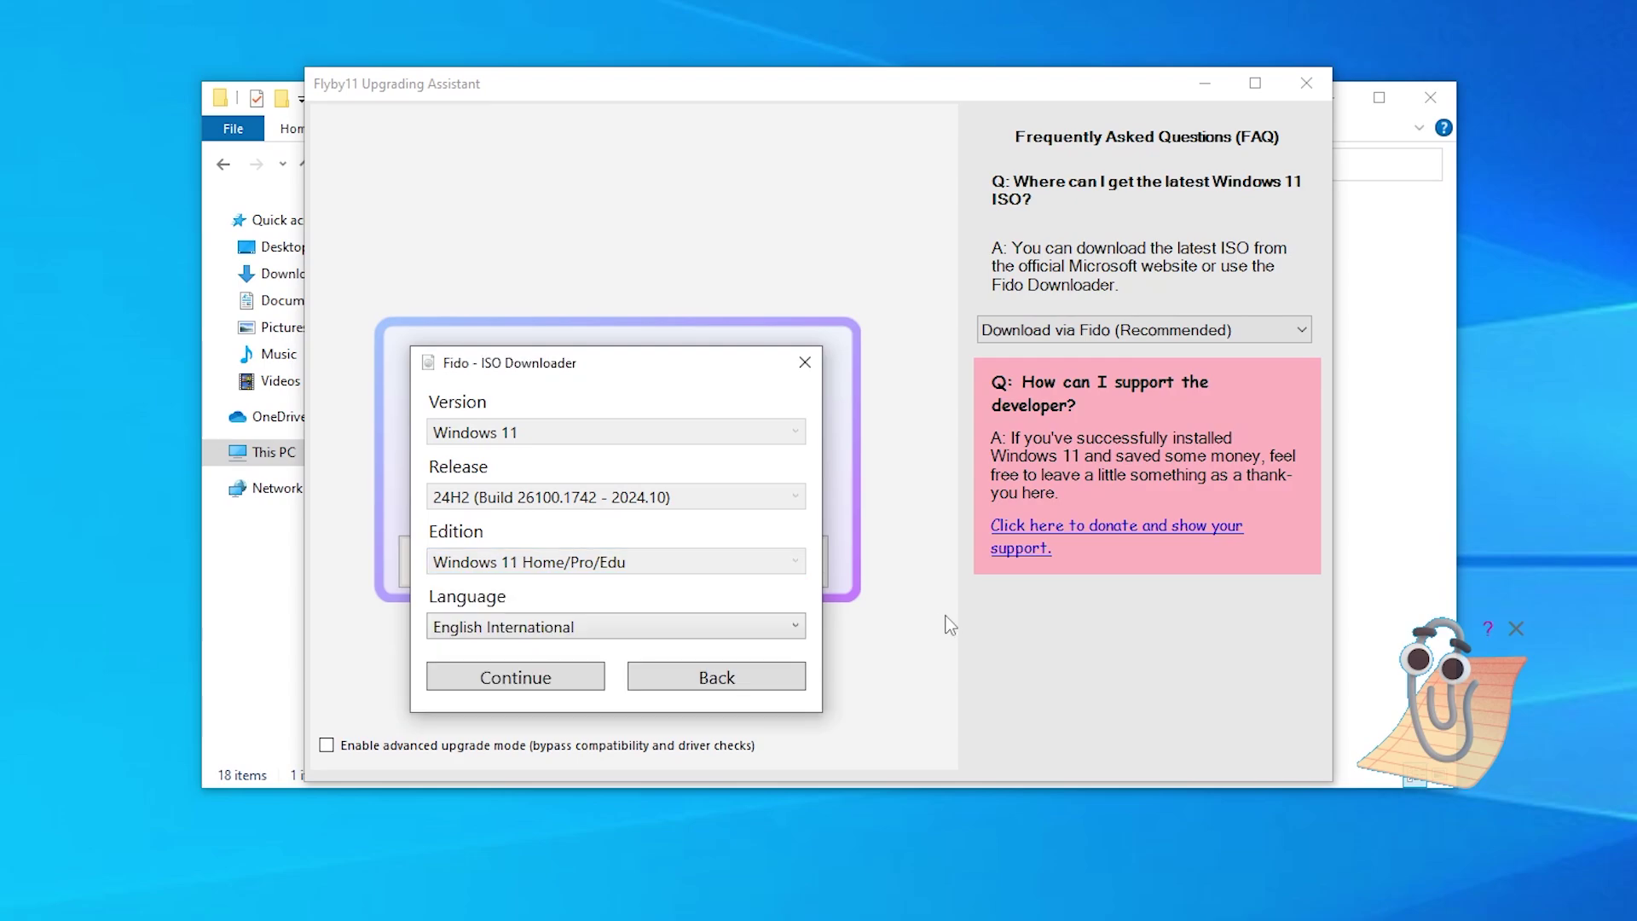
{"action": "left_click", "coordinate": [725, 626]}
{"action": "left_click", "coordinate": [721, 625]}
{"action": "left_click", "coordinate": [530, 679]}
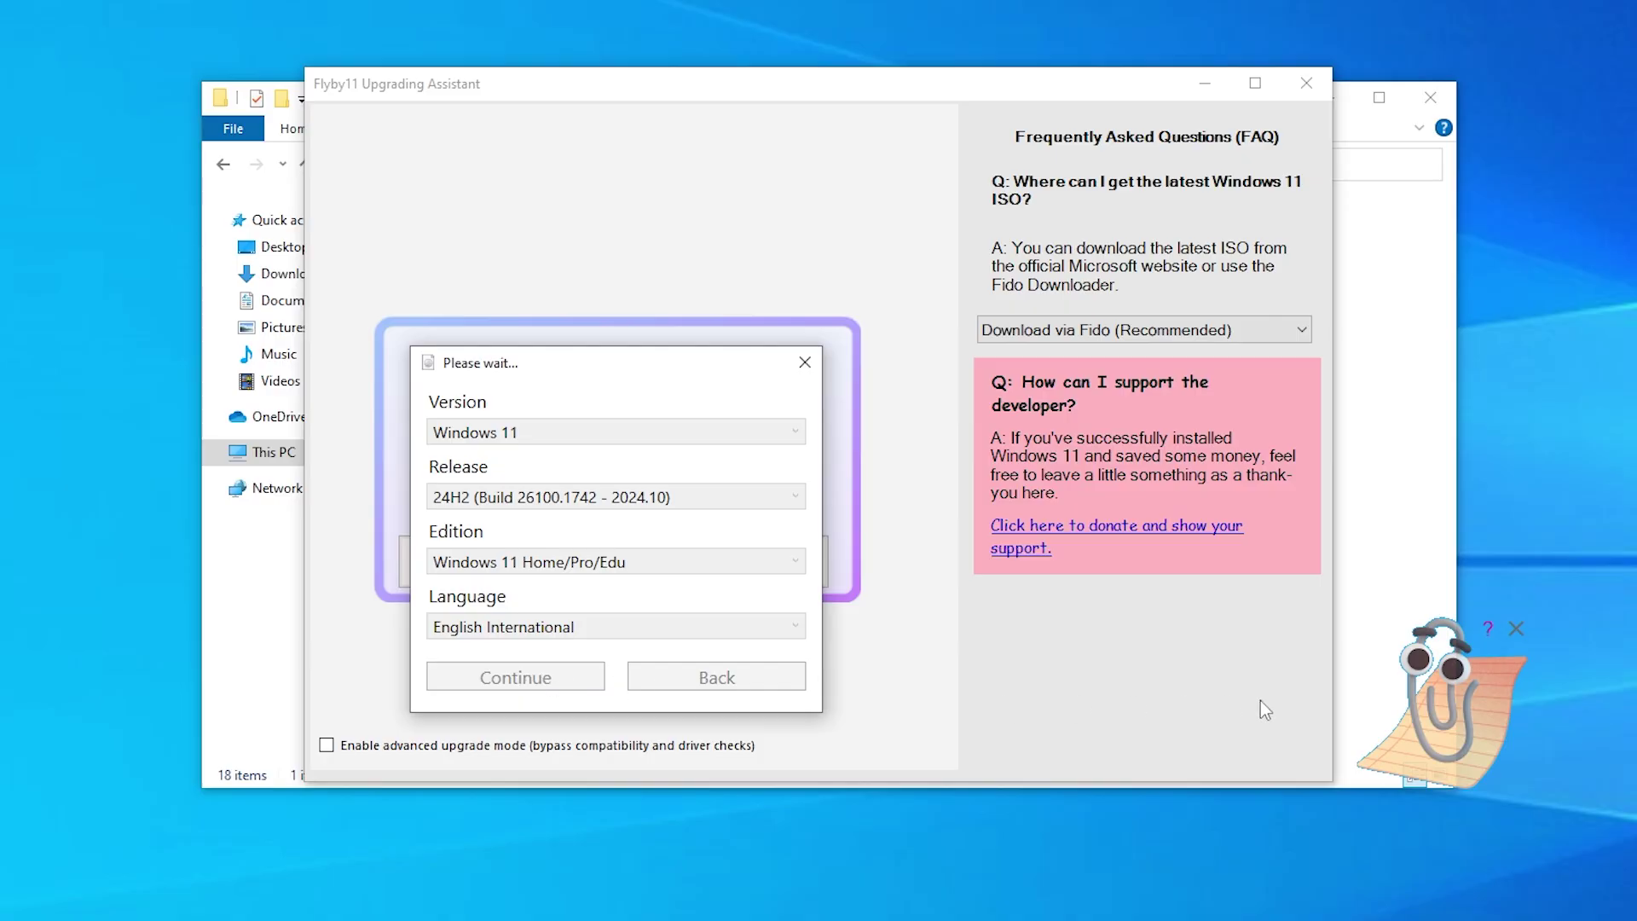
Step: Pick the x64 architecture and request the ISO download, which ends in a Microsoft error
{"action": "left_click", "coordinate": [556, 691]}
{"action": "left_click", "coordinate": [554, 691]}
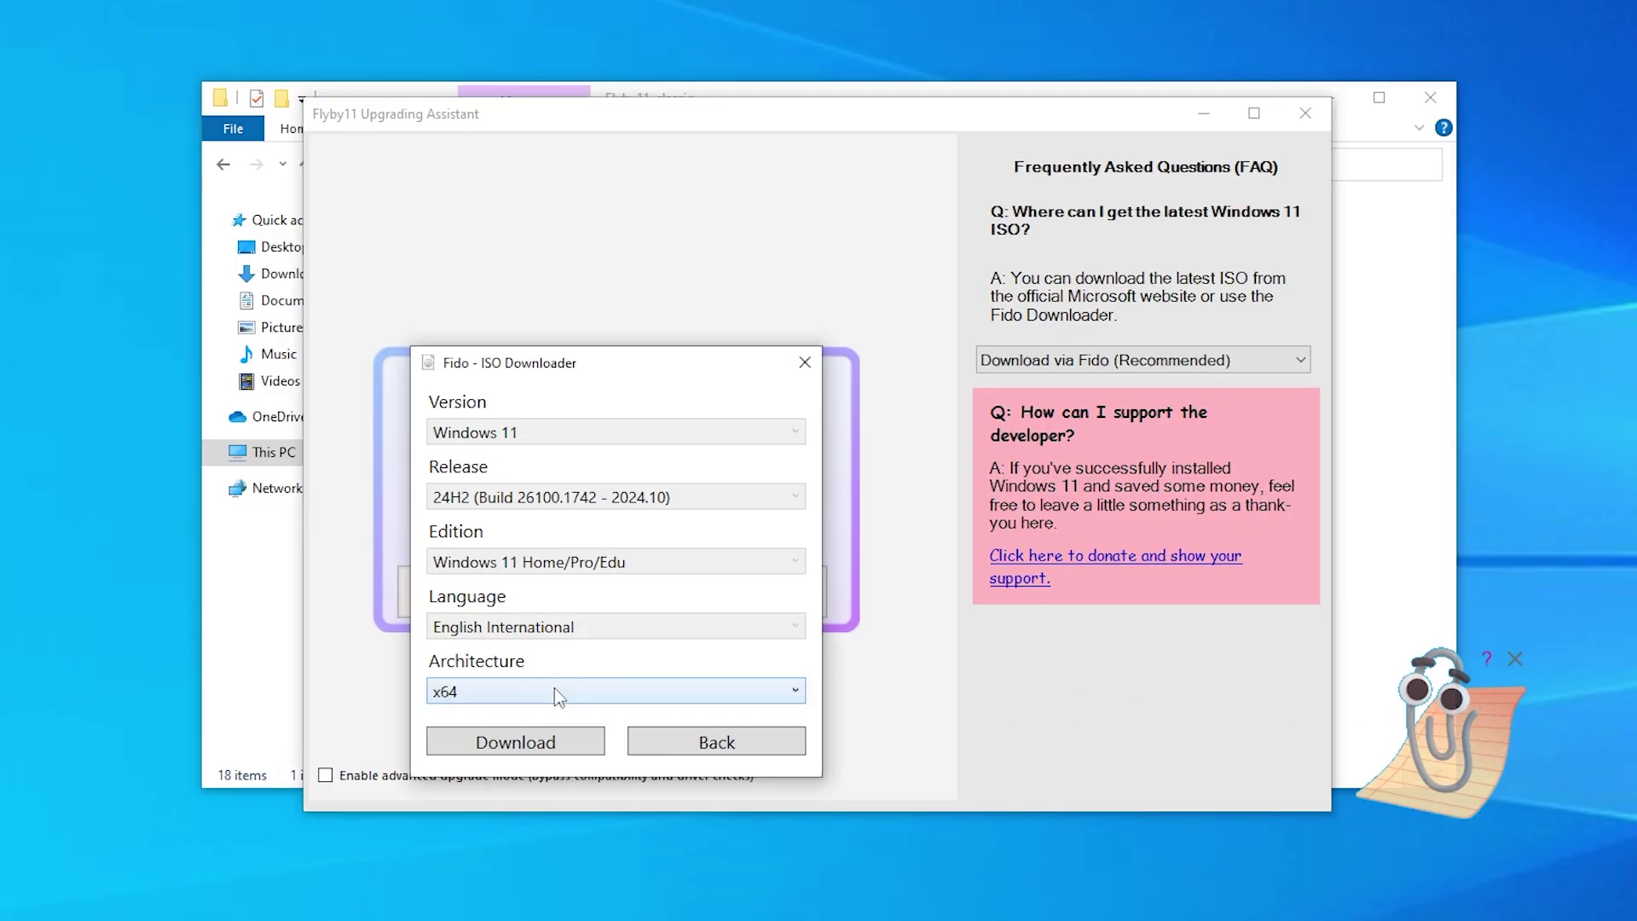
{"action": "left_click", "coordinate": [538, 742]}
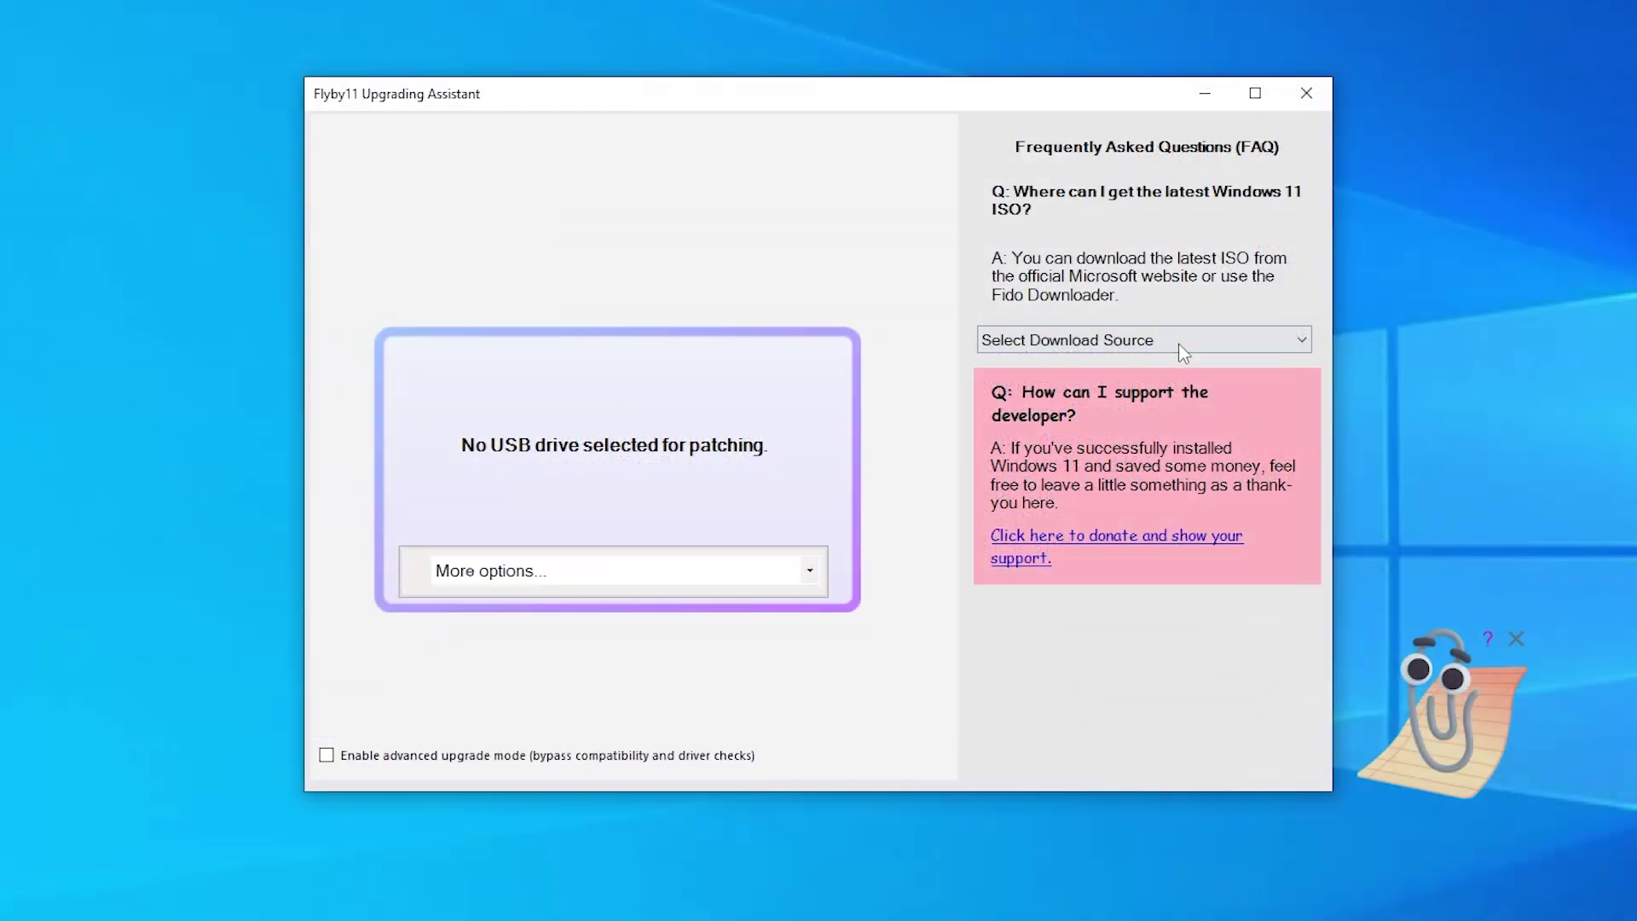
{"action": "left_click", "coordinate": [1184, 345]}
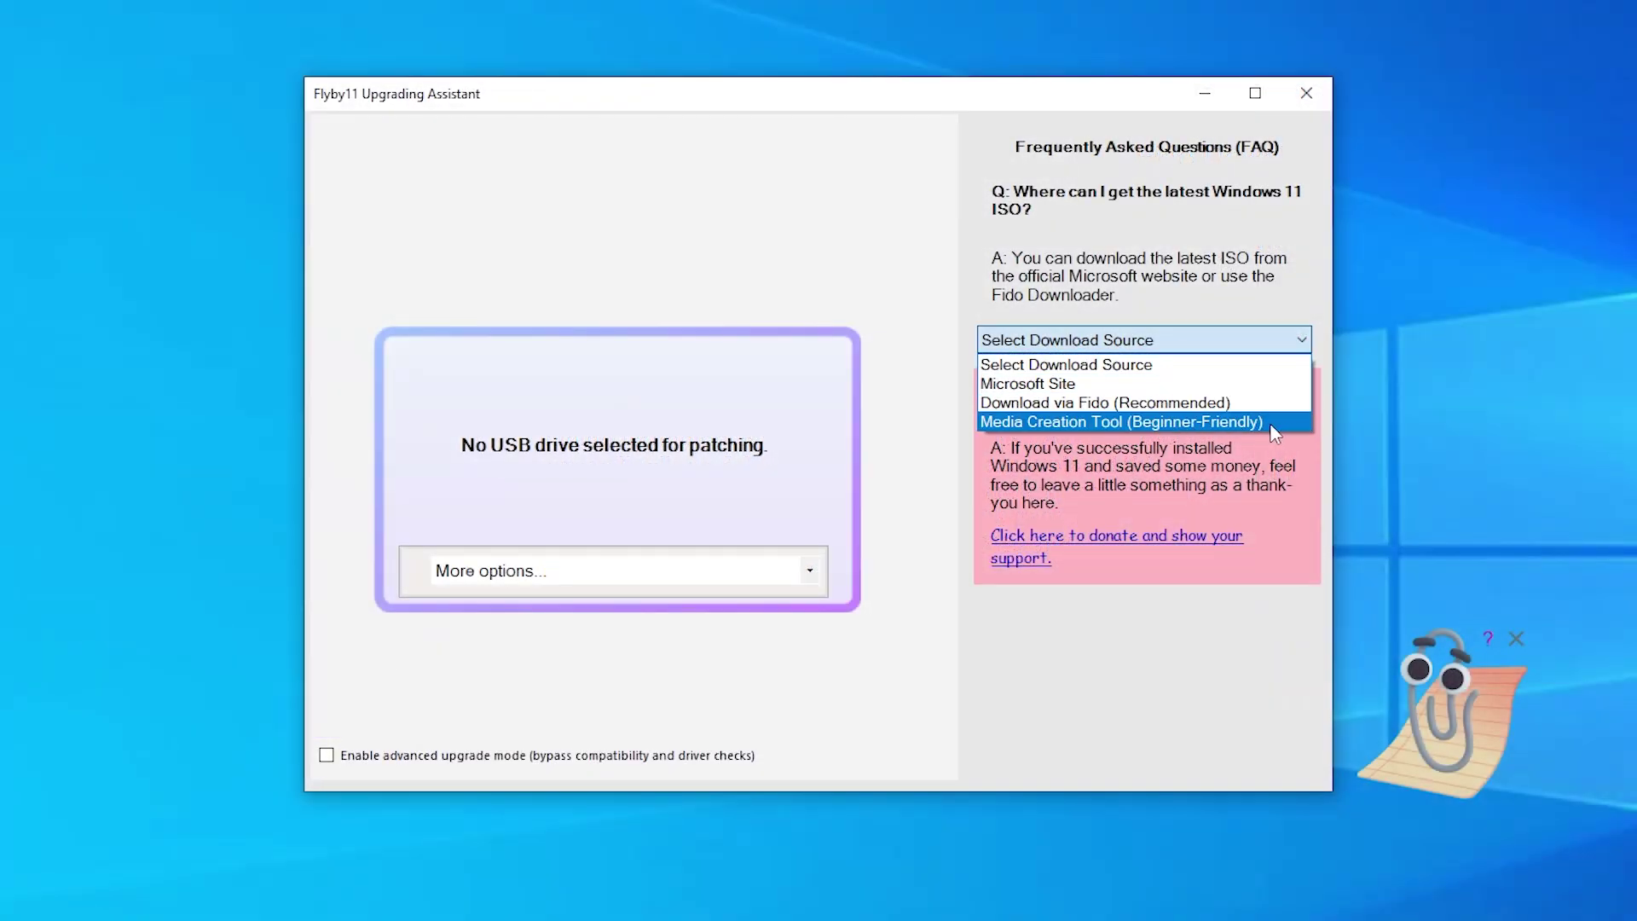
Step: Save the Media Creation Tool to Downloads, skipping the YouTube tutorial, and run it
{"action": "left_click", "coordinate": [1277, 423]}
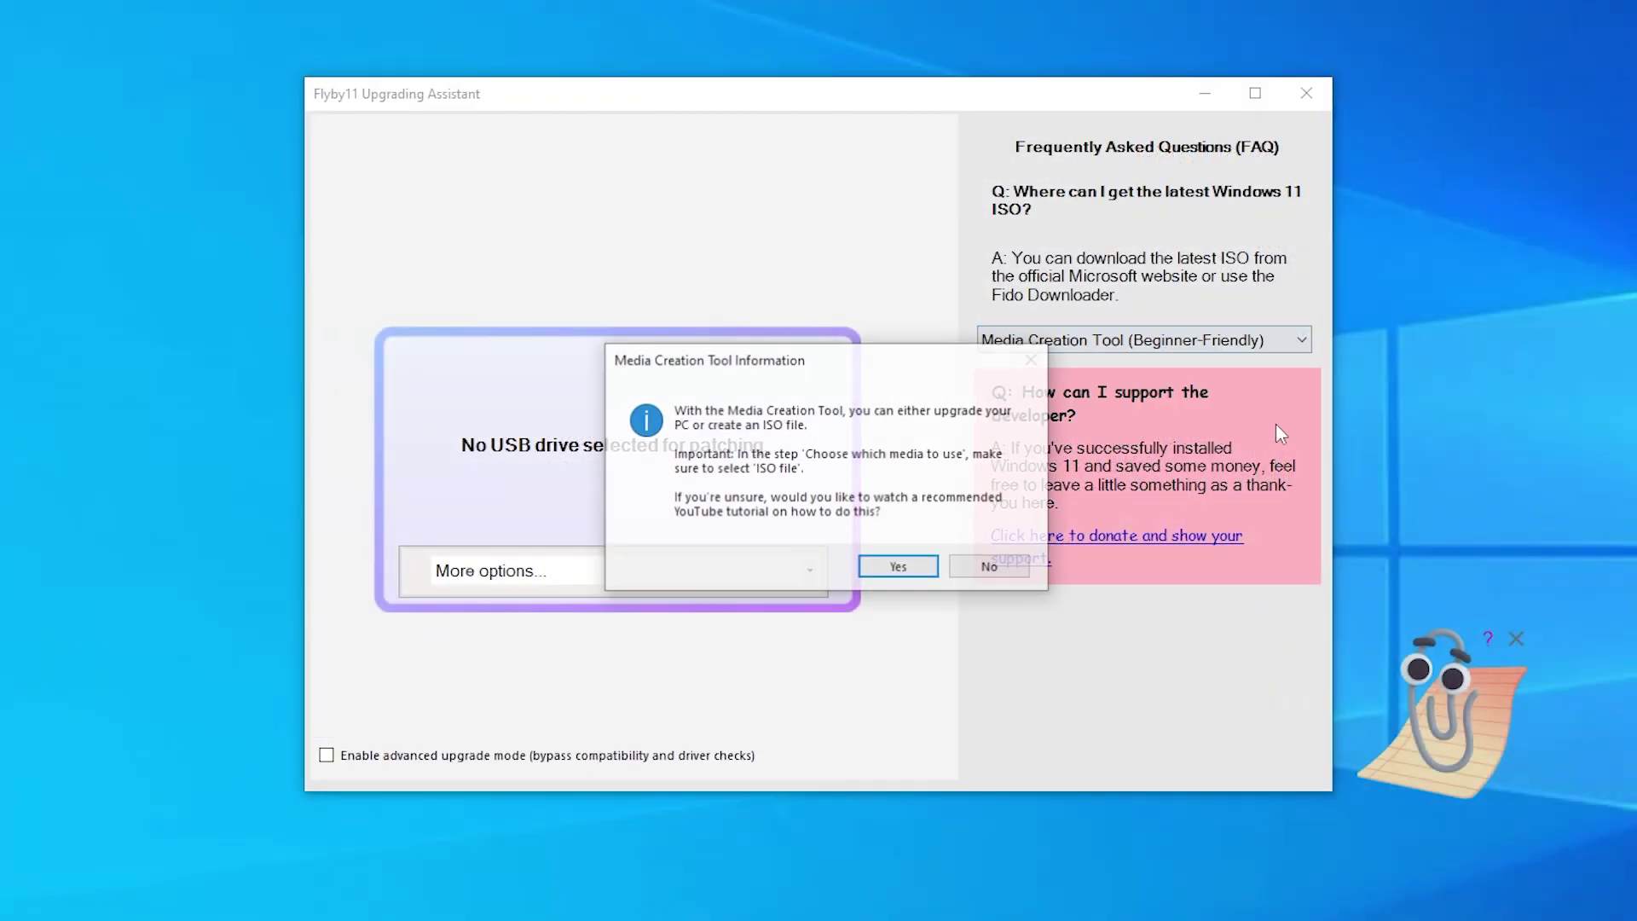
{"action": "left_click", "coordinate": [986, 566]}
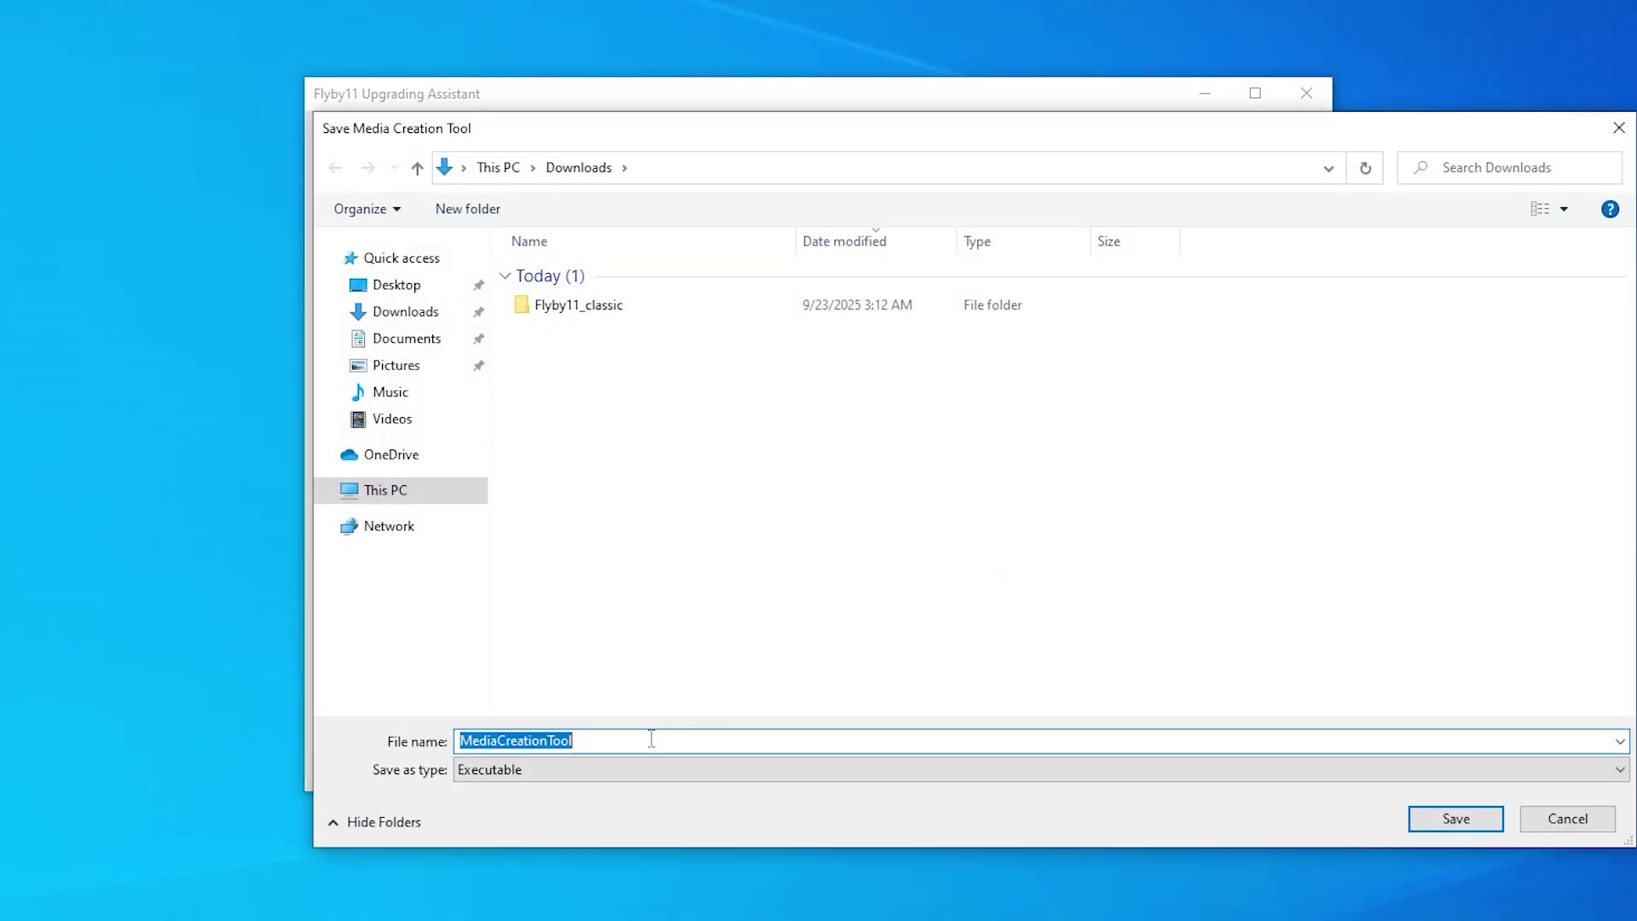
{"action": "left_click", "coordinate": [651, 738]}
{"action": "left_click", "coordinate": [1482, 820]}
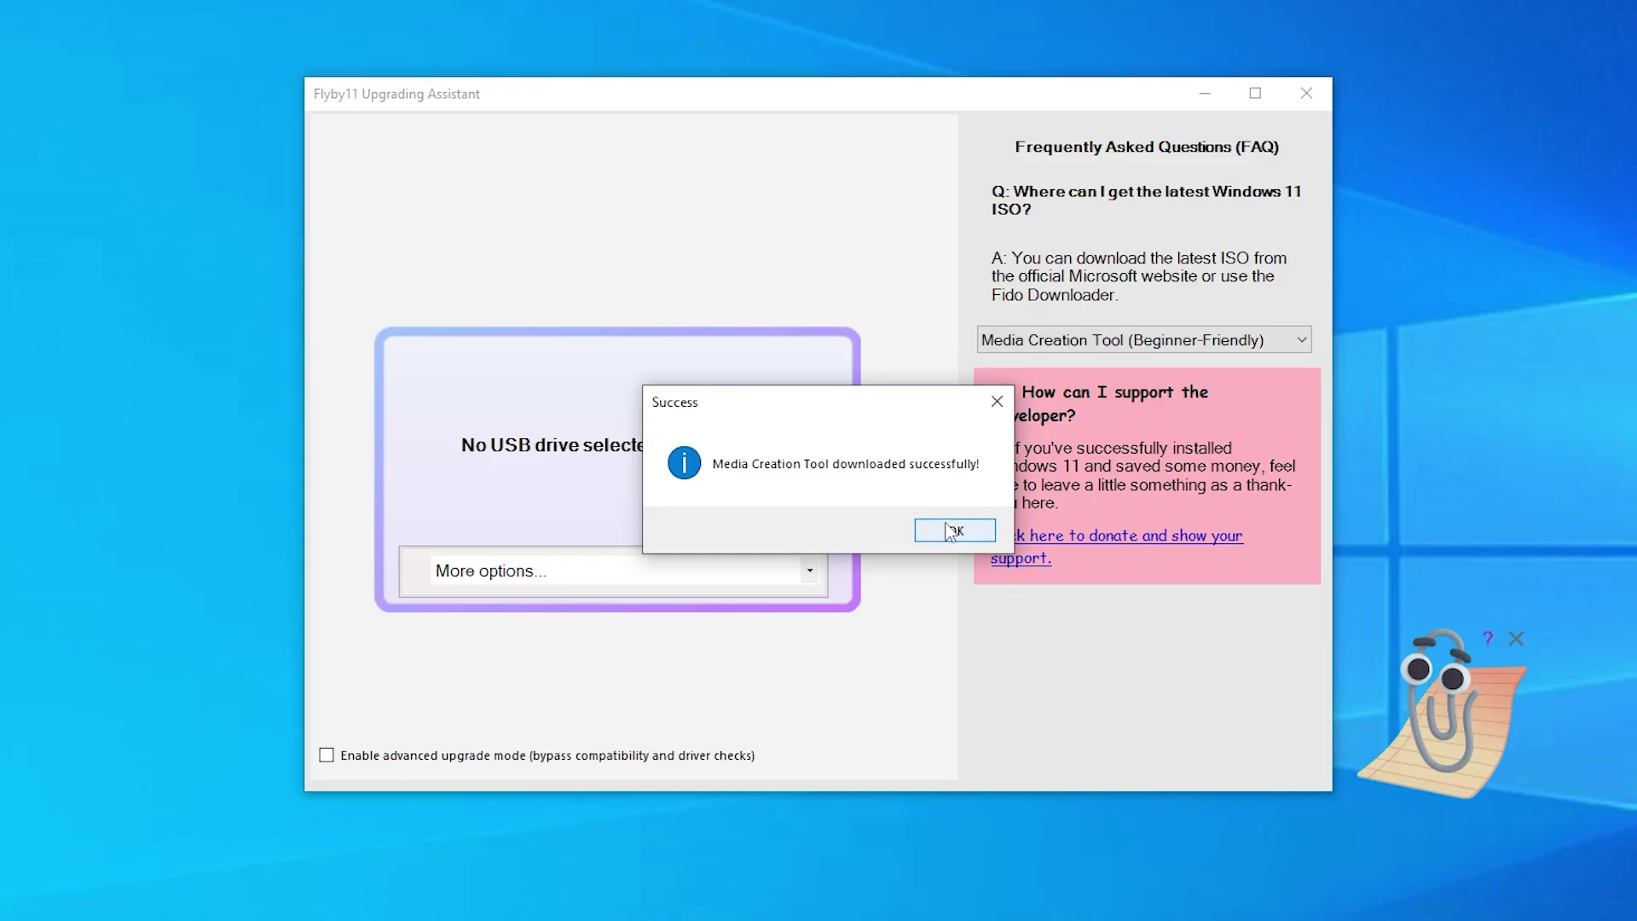
{"action": "left_click", "coordinate": [949, 532]}
{"action": "left_click", "coordinate": [874, 530]}
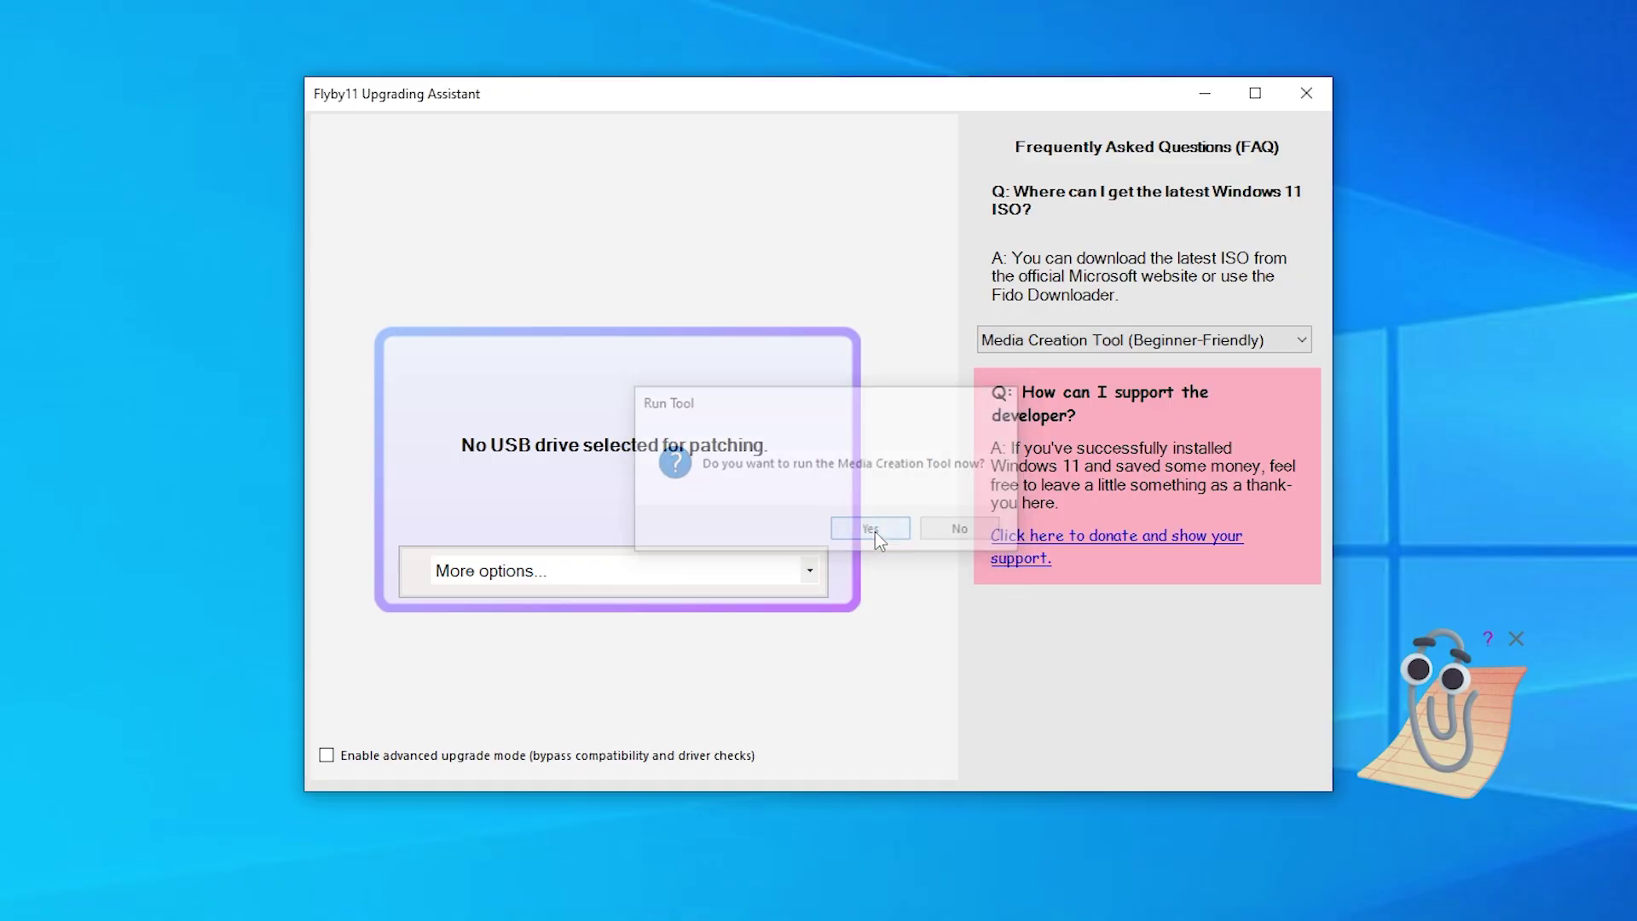
Step: Accept the licence terms and create an ISO file named Windows11Home in Downloads
{"action": "left_click", "coordinate": [739, 605]}
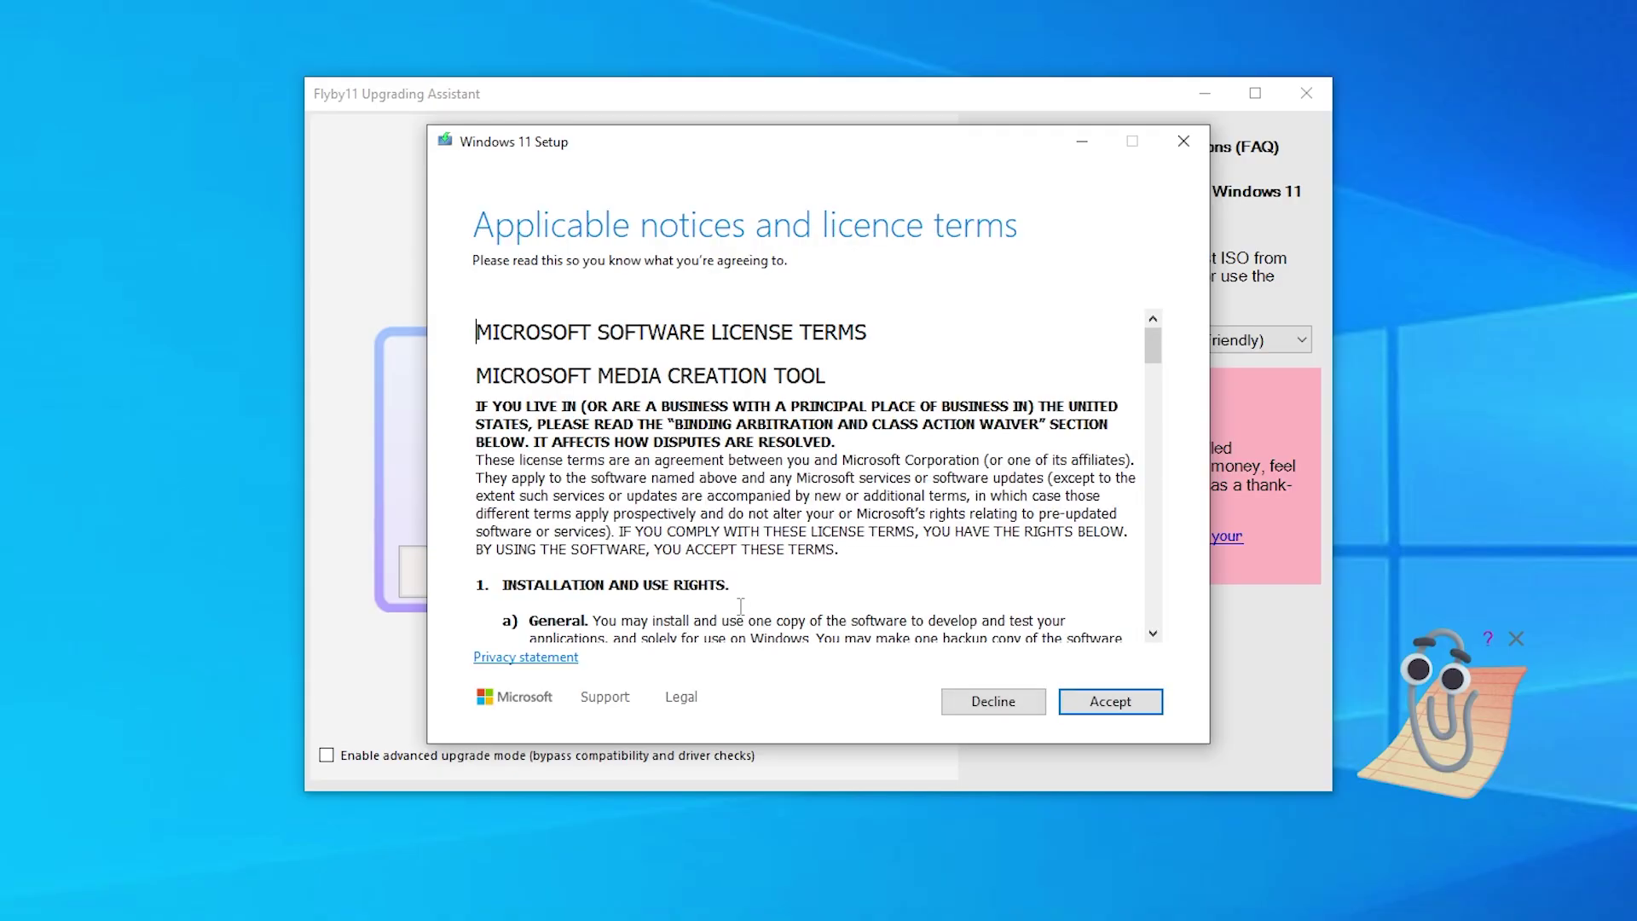
{"action": "left_click", "coordinate": [1110, 708]}
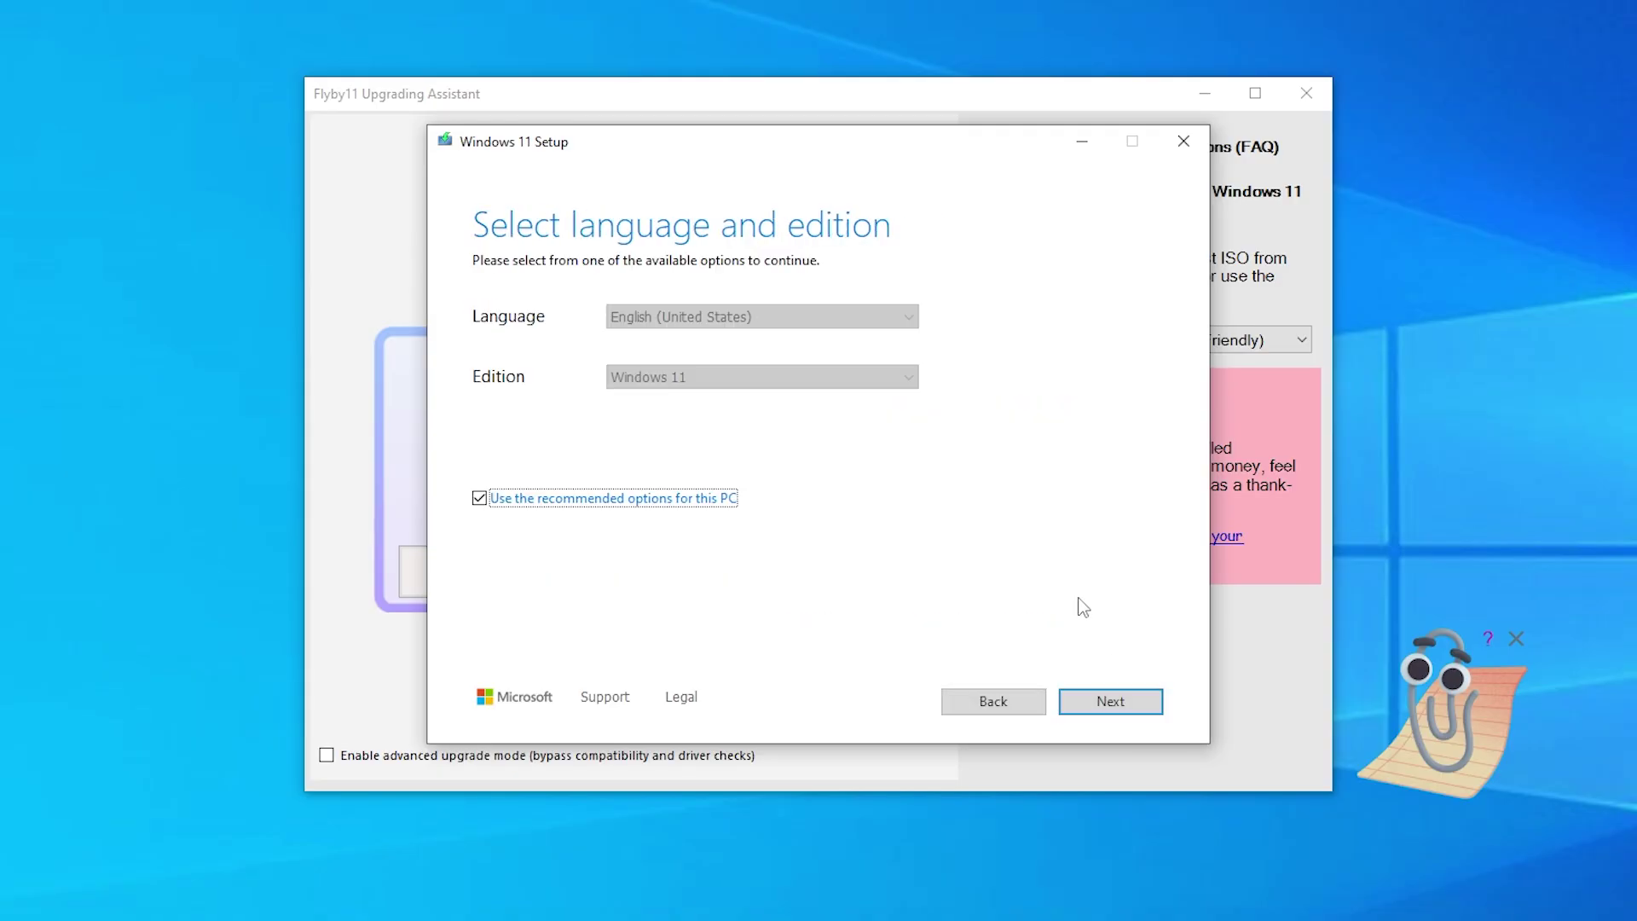
{"action": "left_click", "coordinate": [1122, 703]}
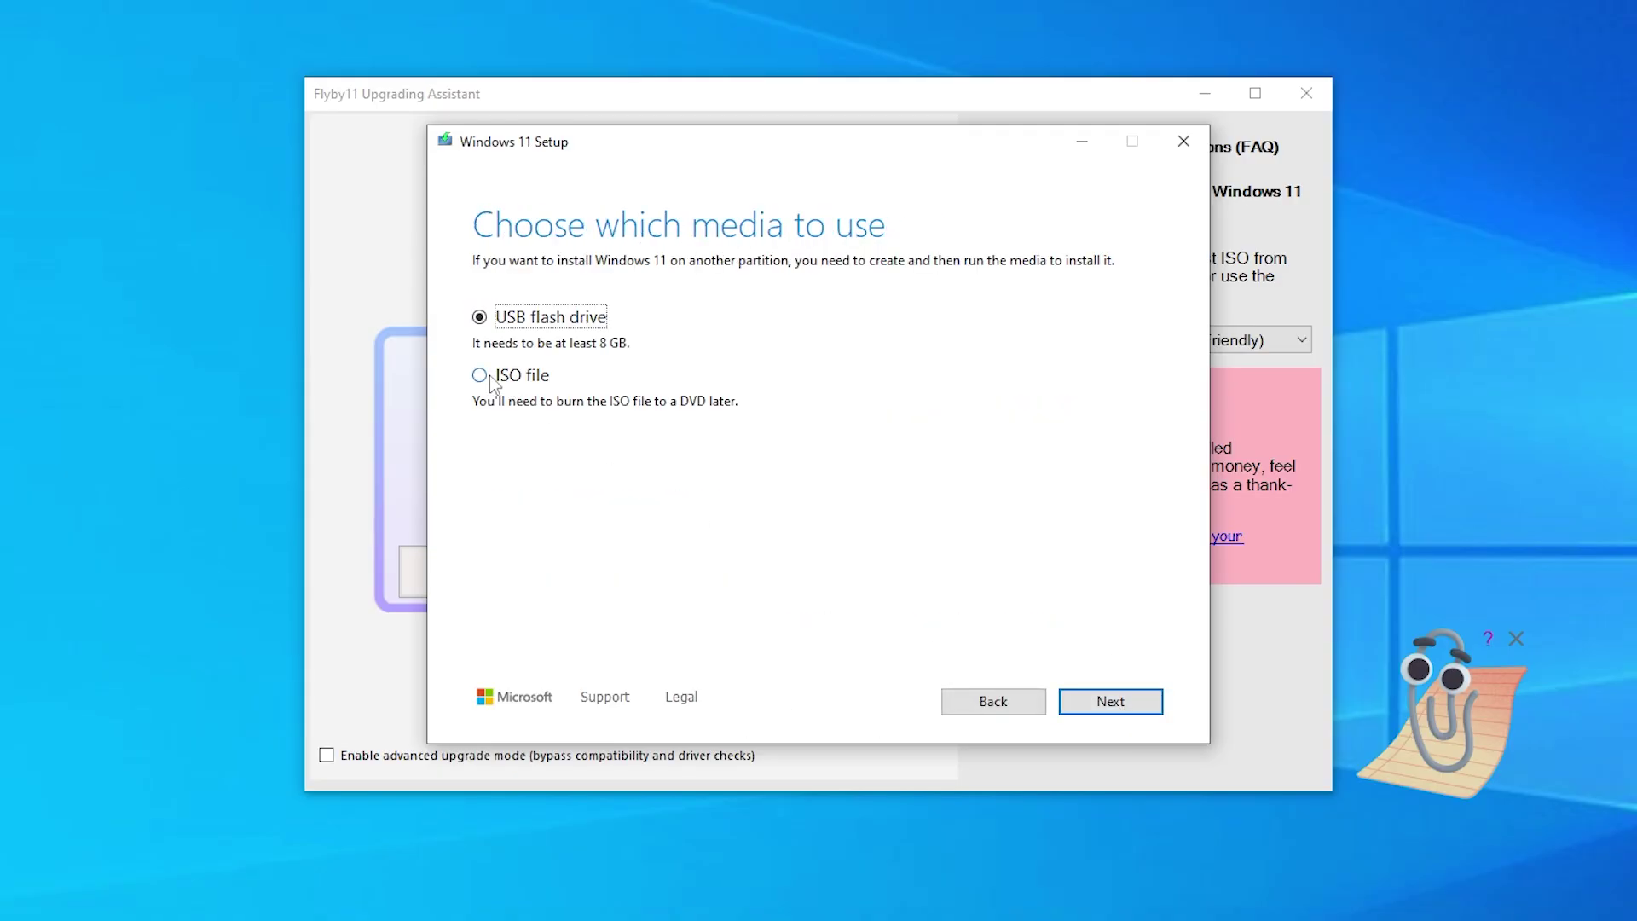
{"action": "left_click", "coordinate": [479, 376]}
{"action": "left_click", "coordinate": [1112, 703]}
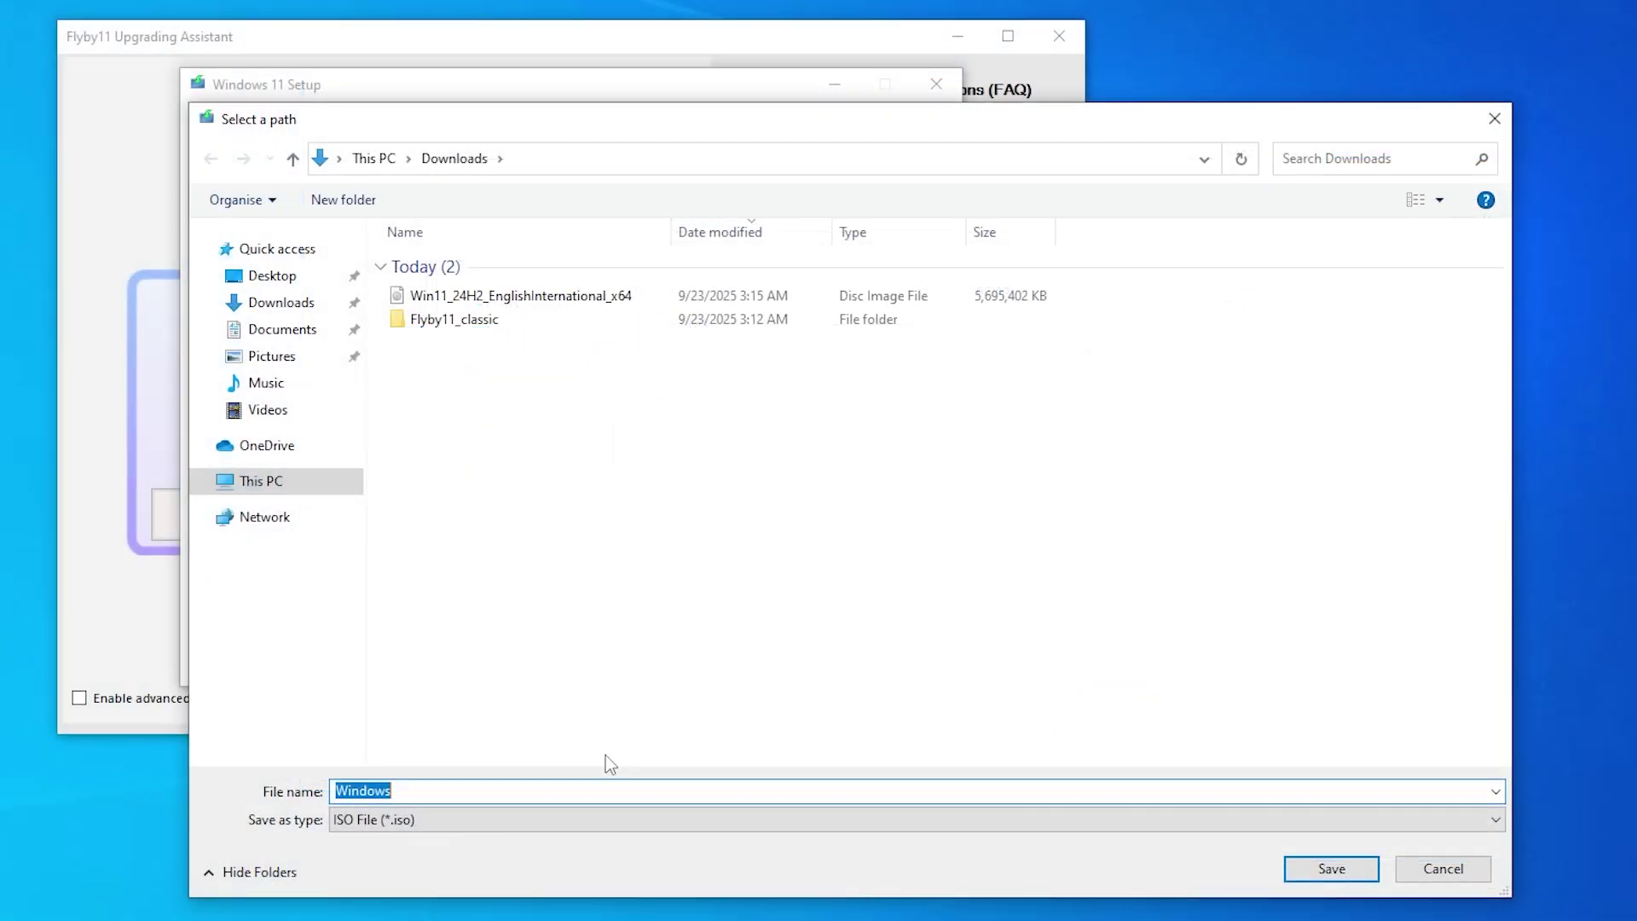
{"action": "left_click", "coordinate": [734, 842]}
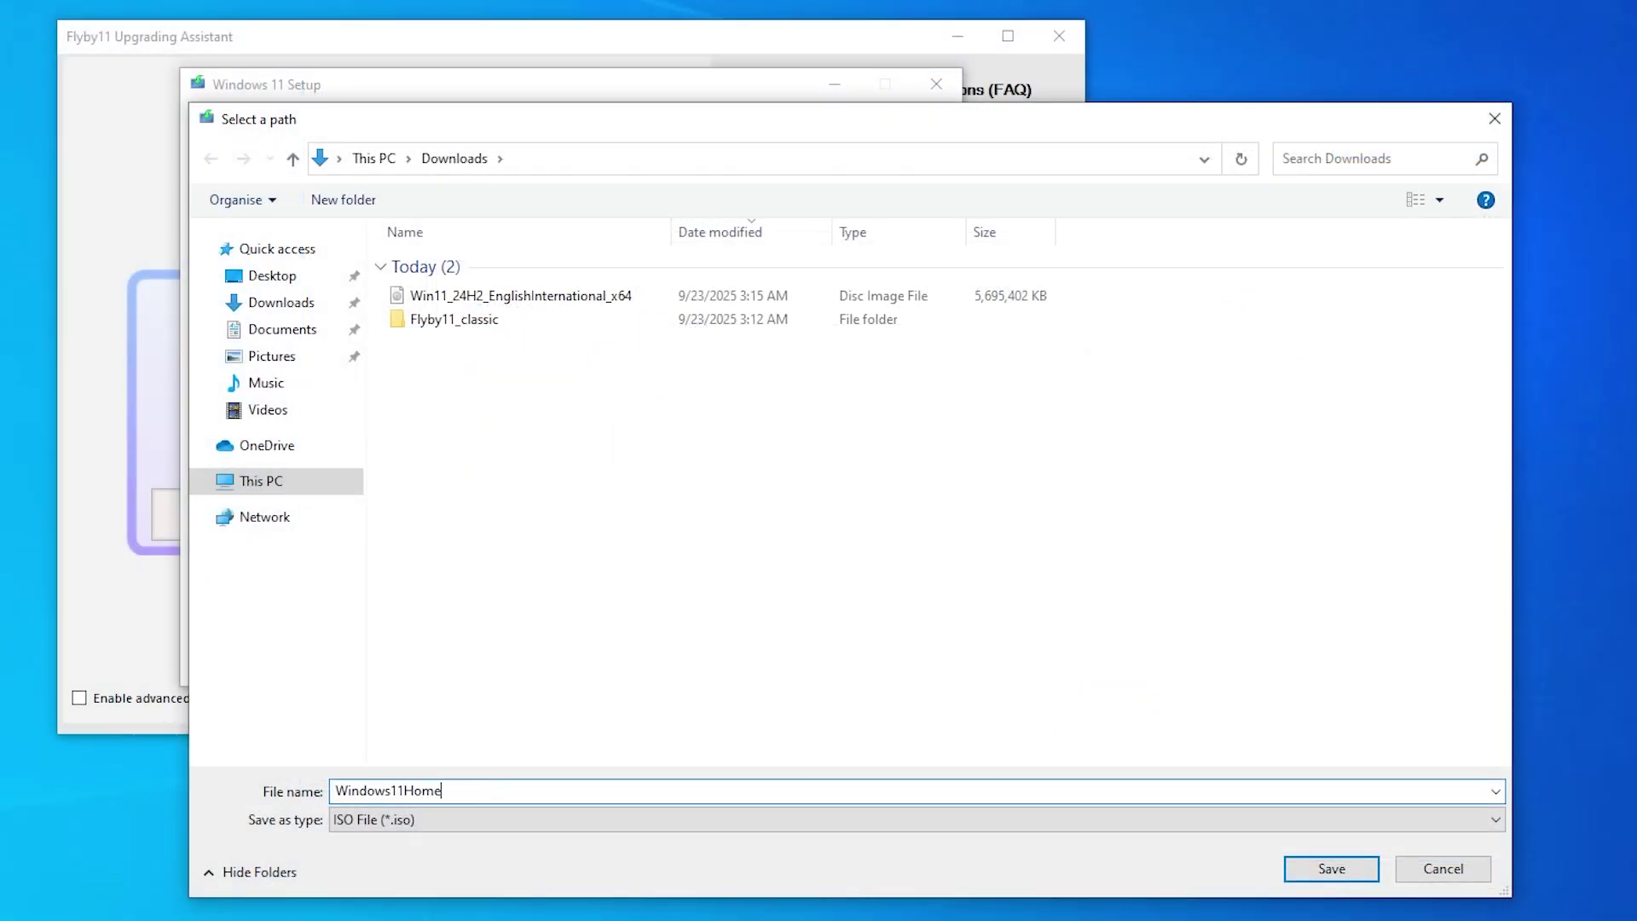
{"action": "left_click", "coordinate": [1306, 866]}
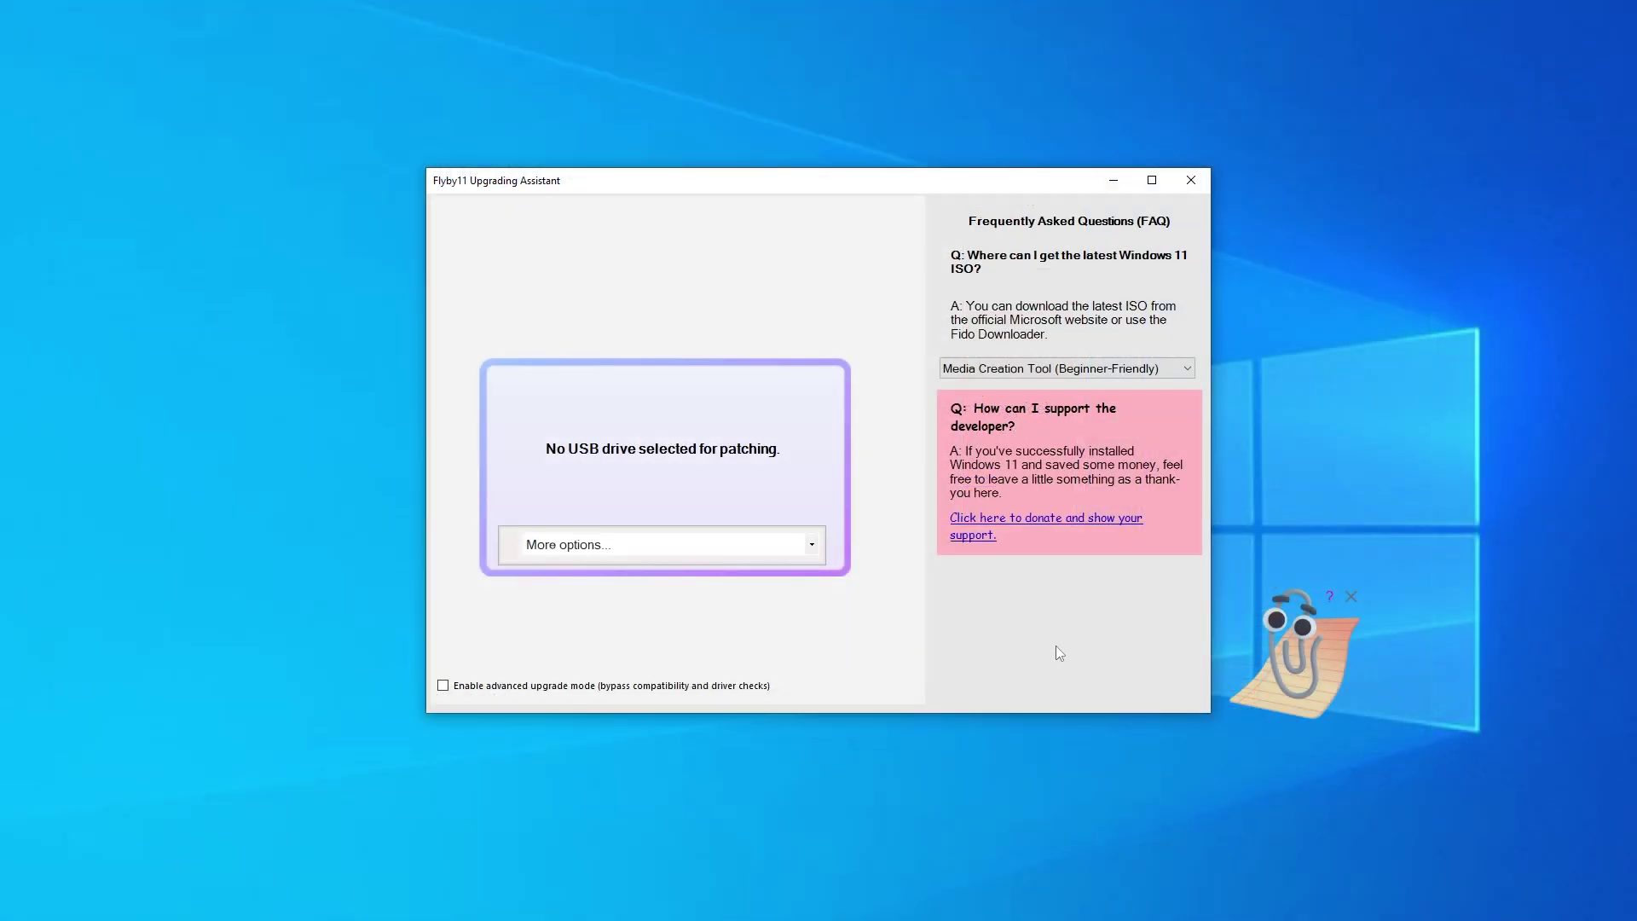
Step: Load Windows11Home.iso from the computer into Flyby11 and approve the PowerShell elevation prompt
{"action": "left_click", "coordinate": [816, 546]}
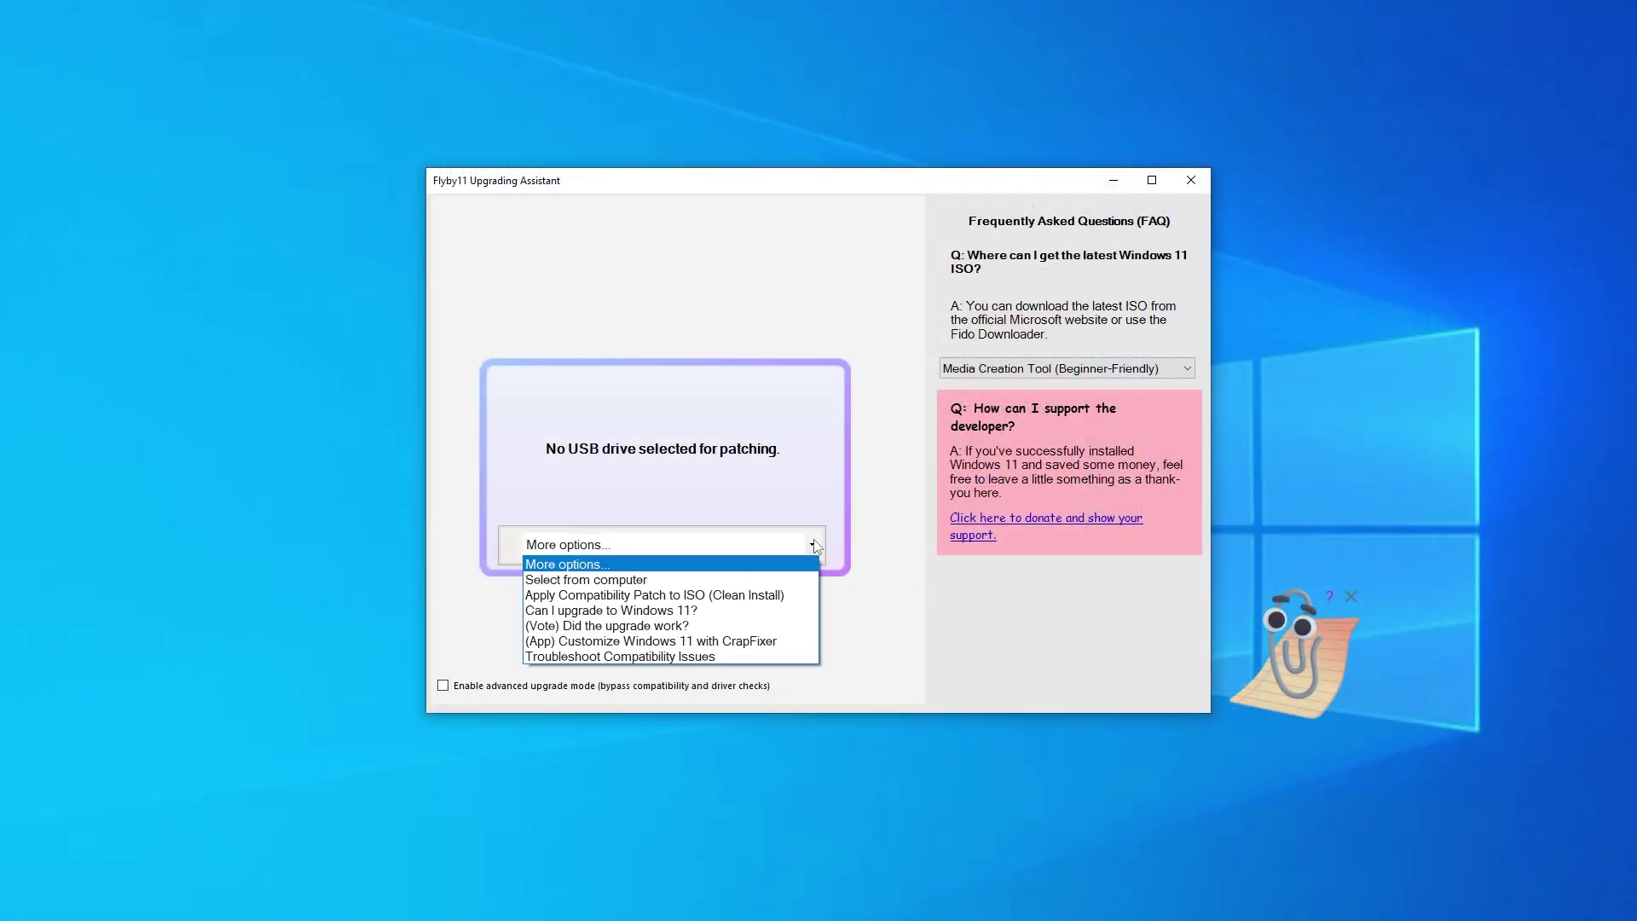
{"action": "left_click", "coordinate": [692, 581]}
{"action": "left_click", "coordinate": [691, 343]}
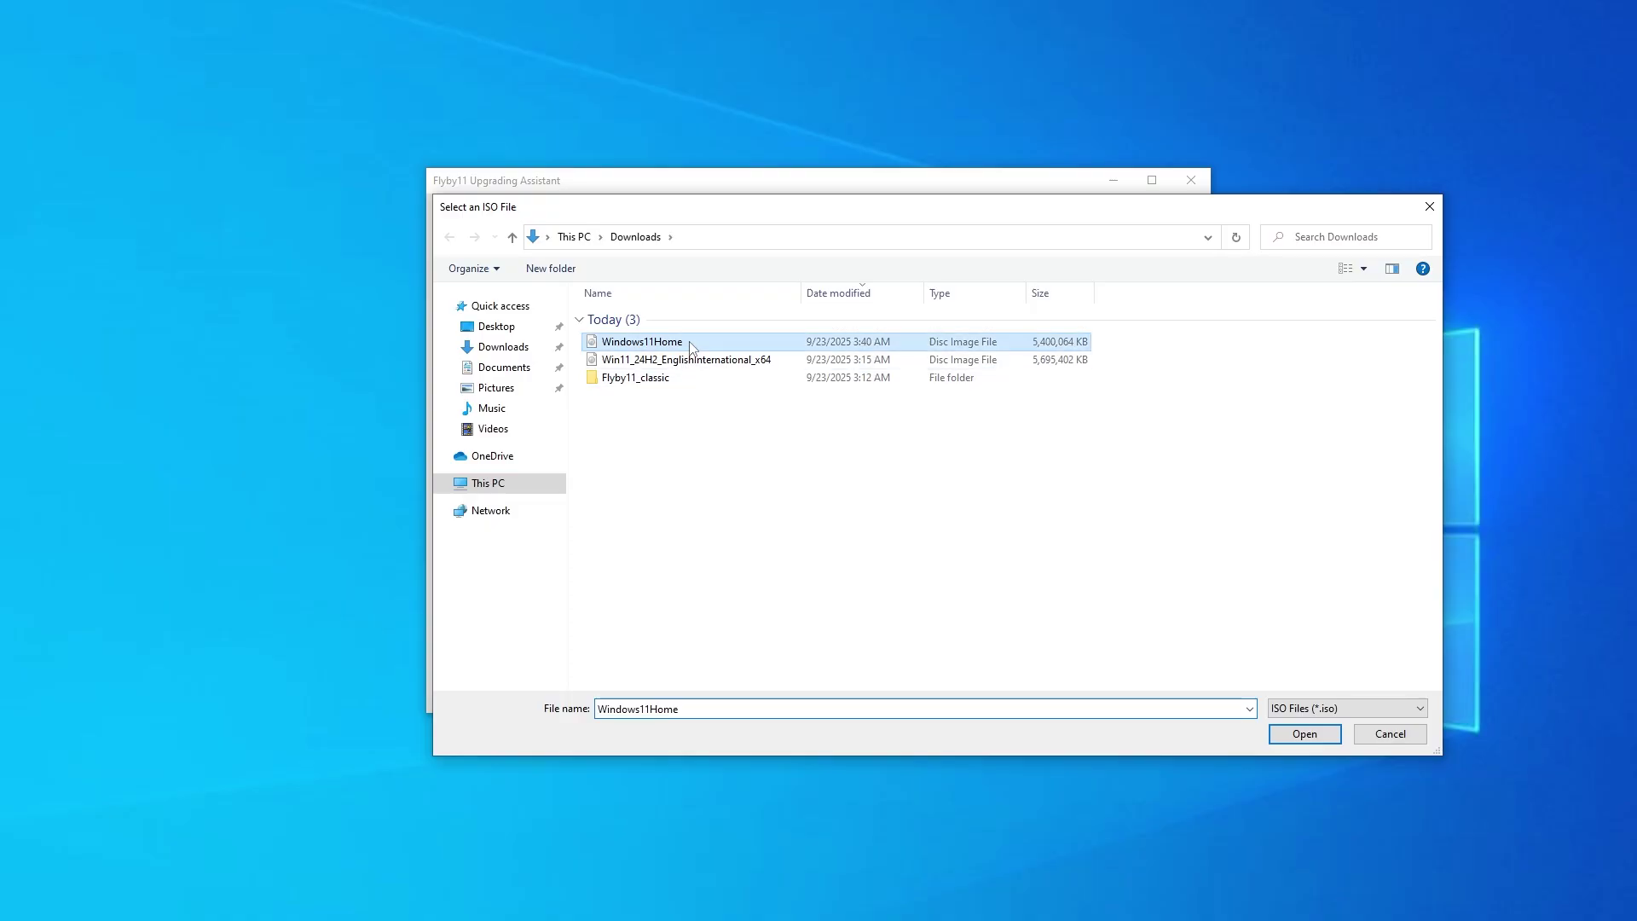
{"action": "left_click", "coordinate": [1304, 734]}
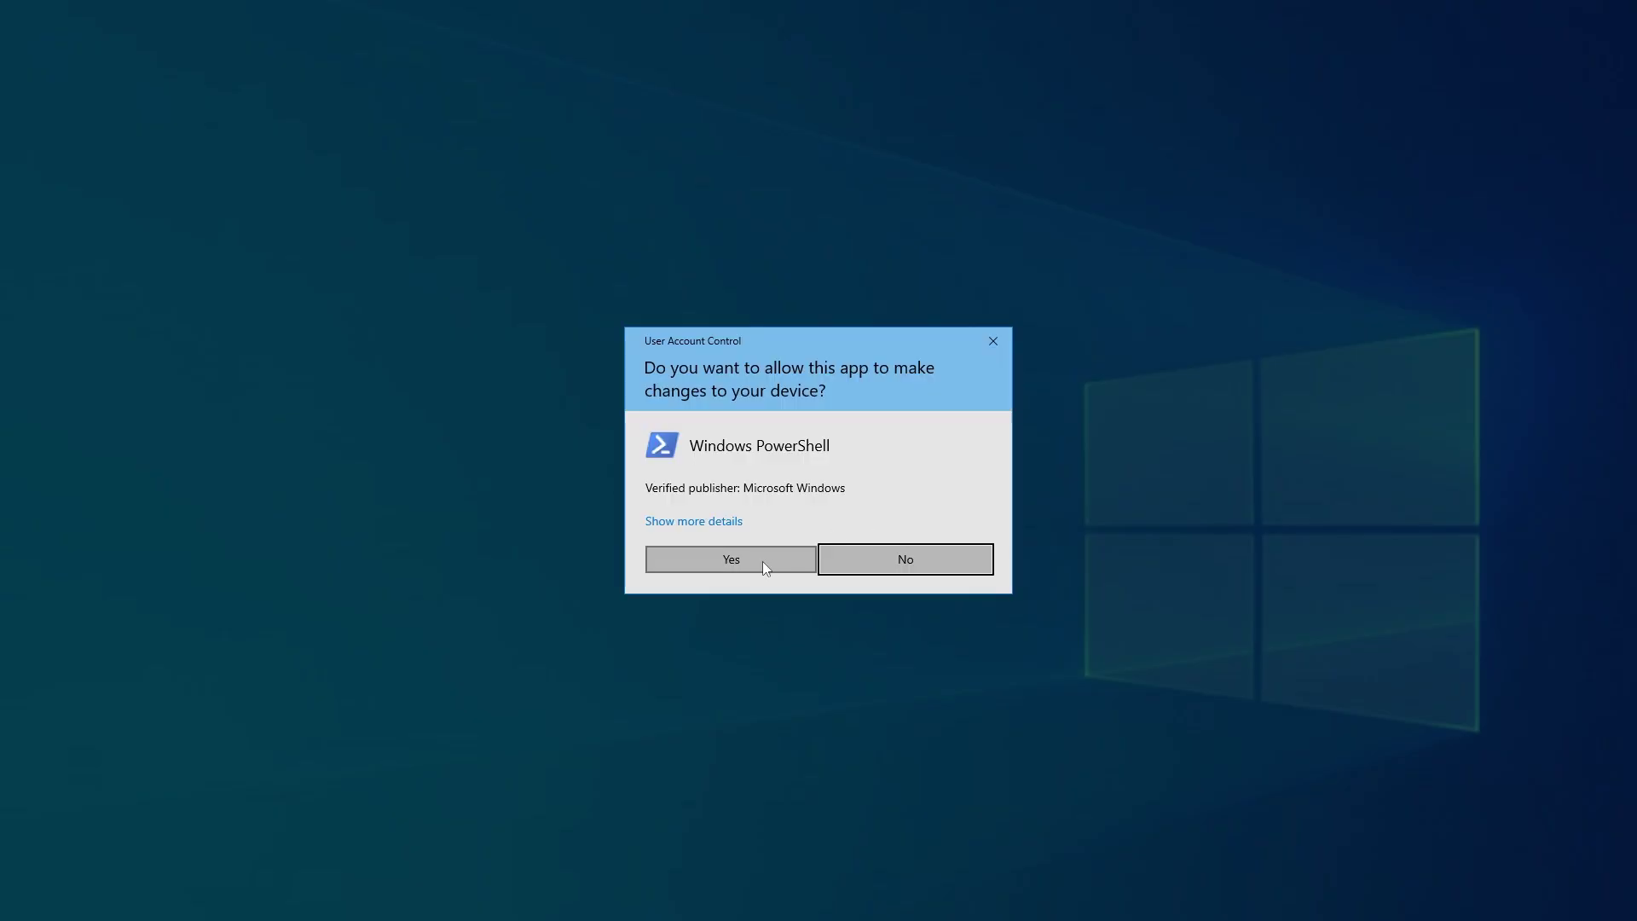
{"action": "left_click", "coordinate": [763, 563]}
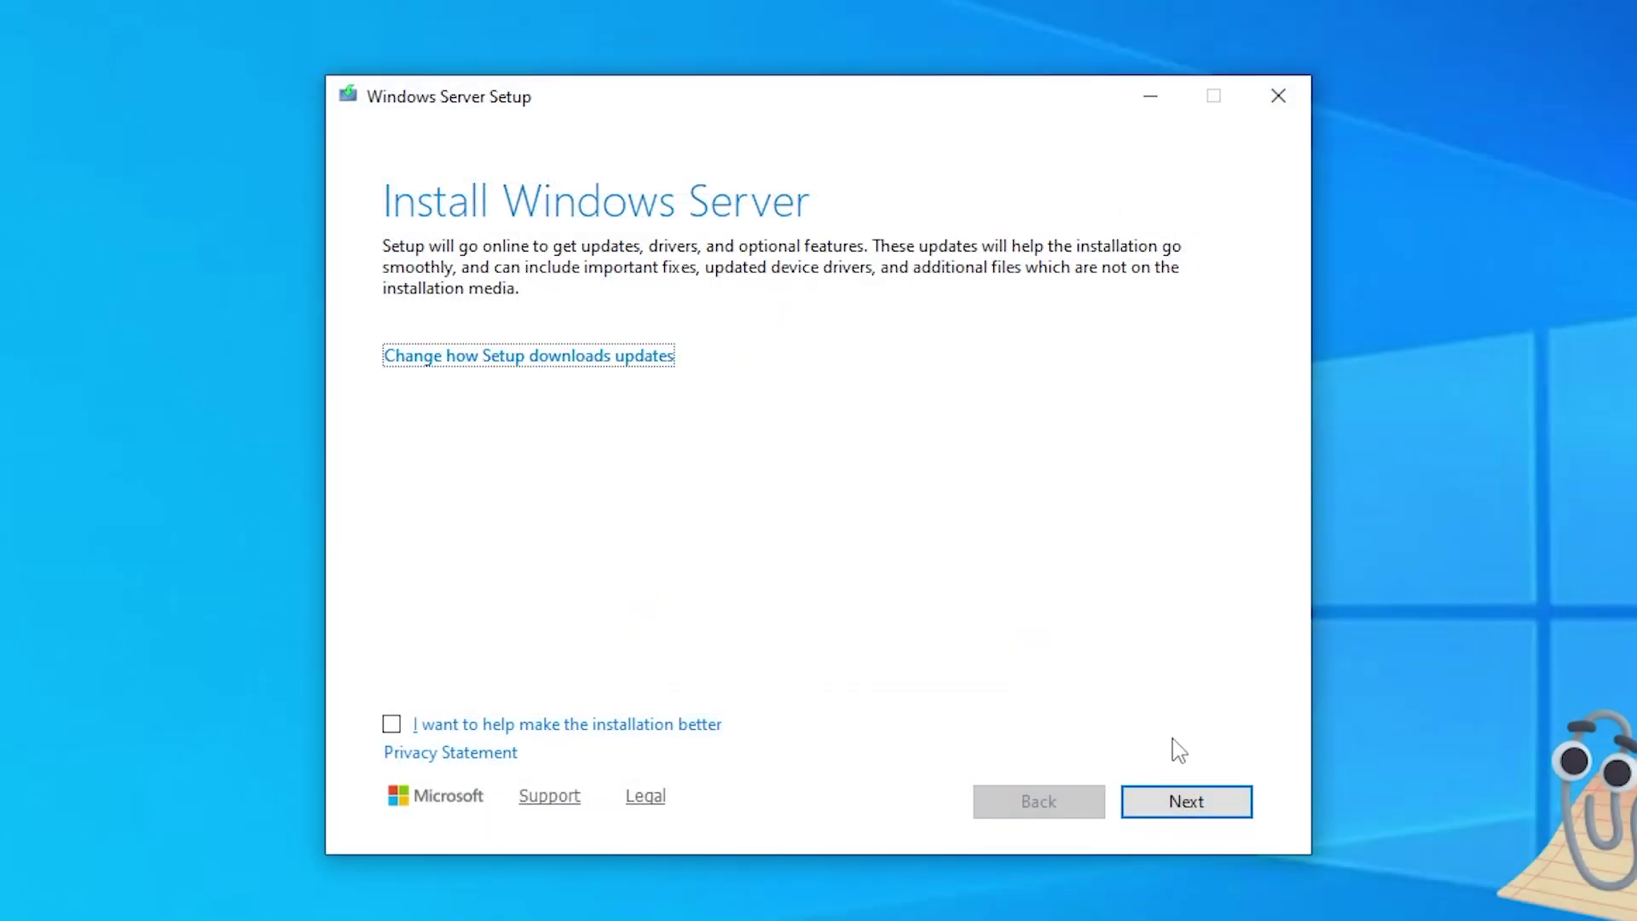
Step: Accept the licence, keep files, settings and apps, and install Windows 11 Home
{"action": "left_click", "coordinate": [1231, 818]}
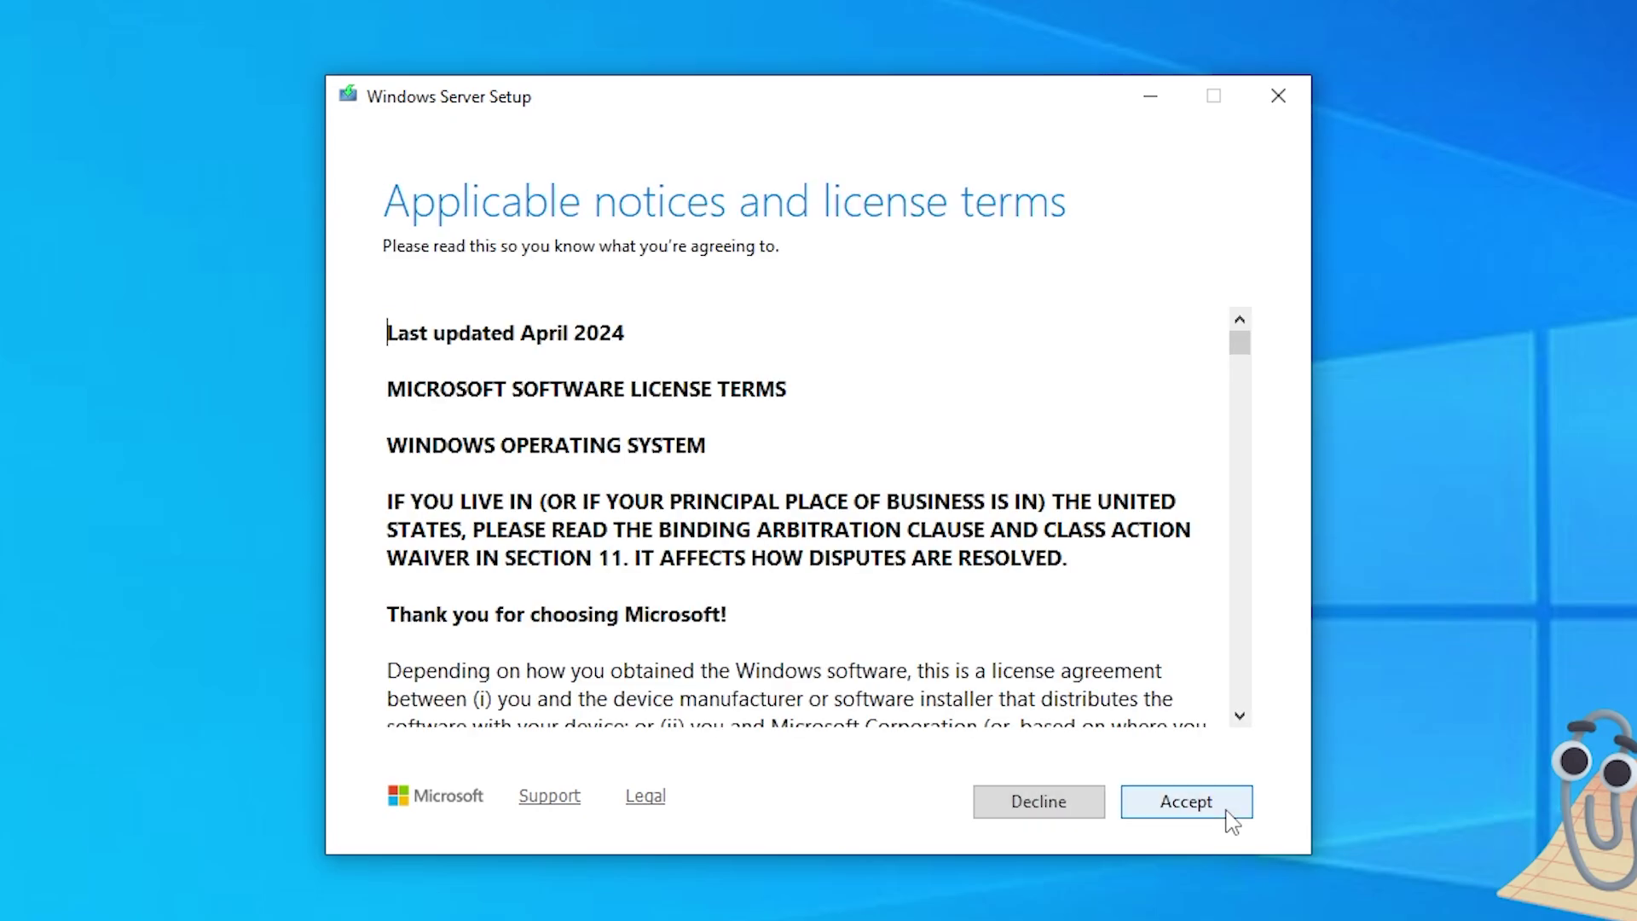
{"action": "left_click", "coordinate": [1228, 812]}
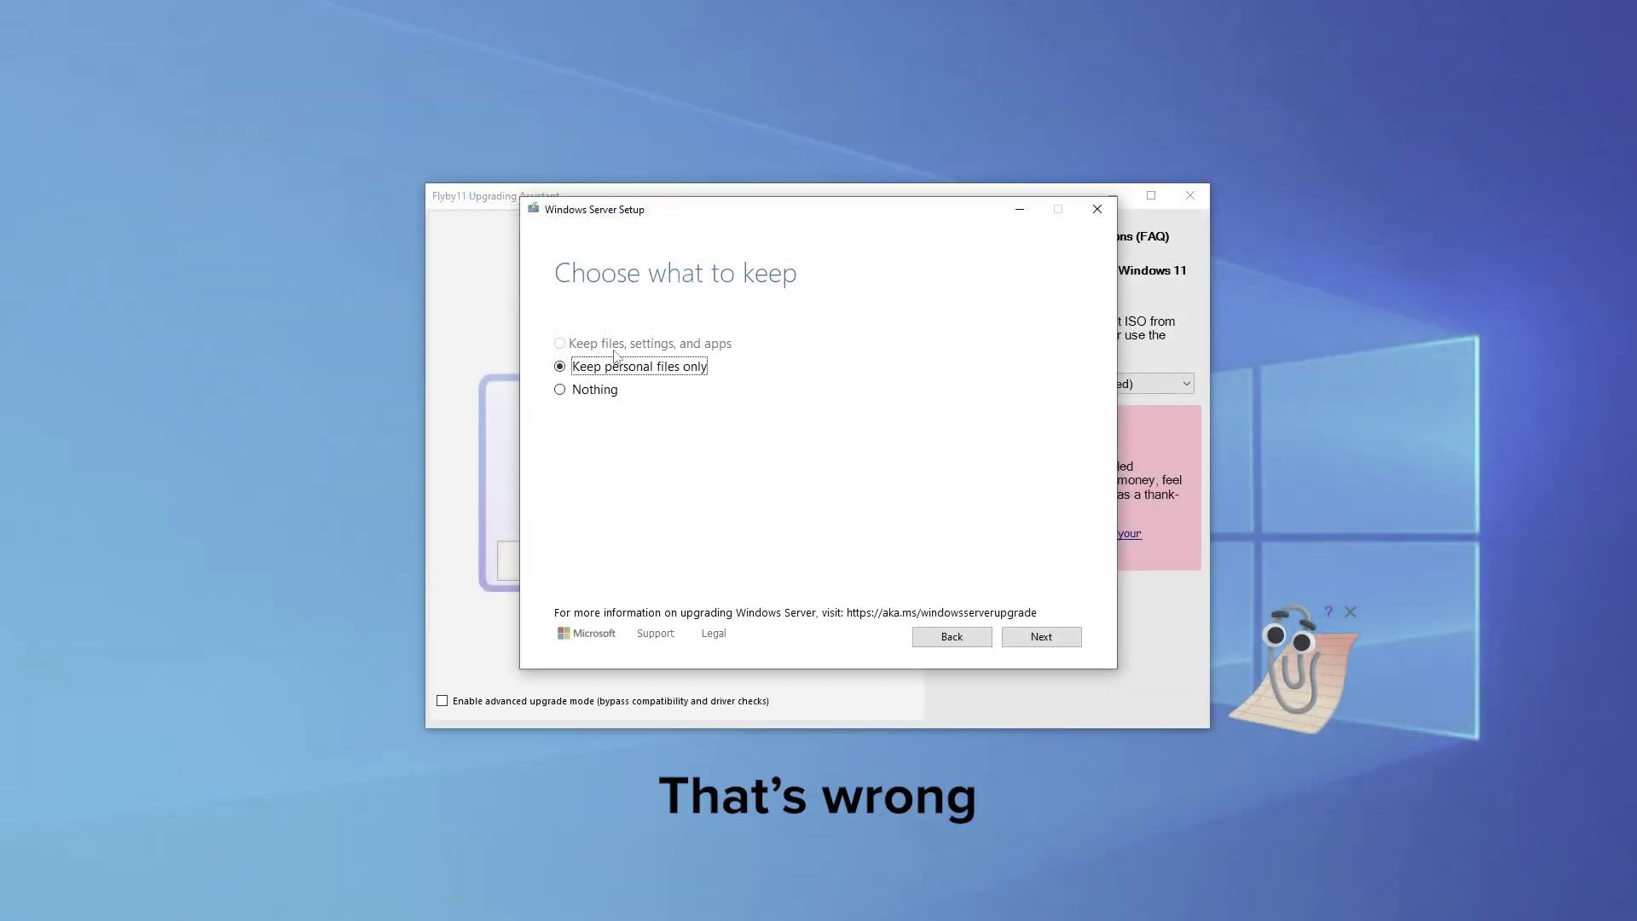
{"action": "left_click", "coordinate": [280, 270]}
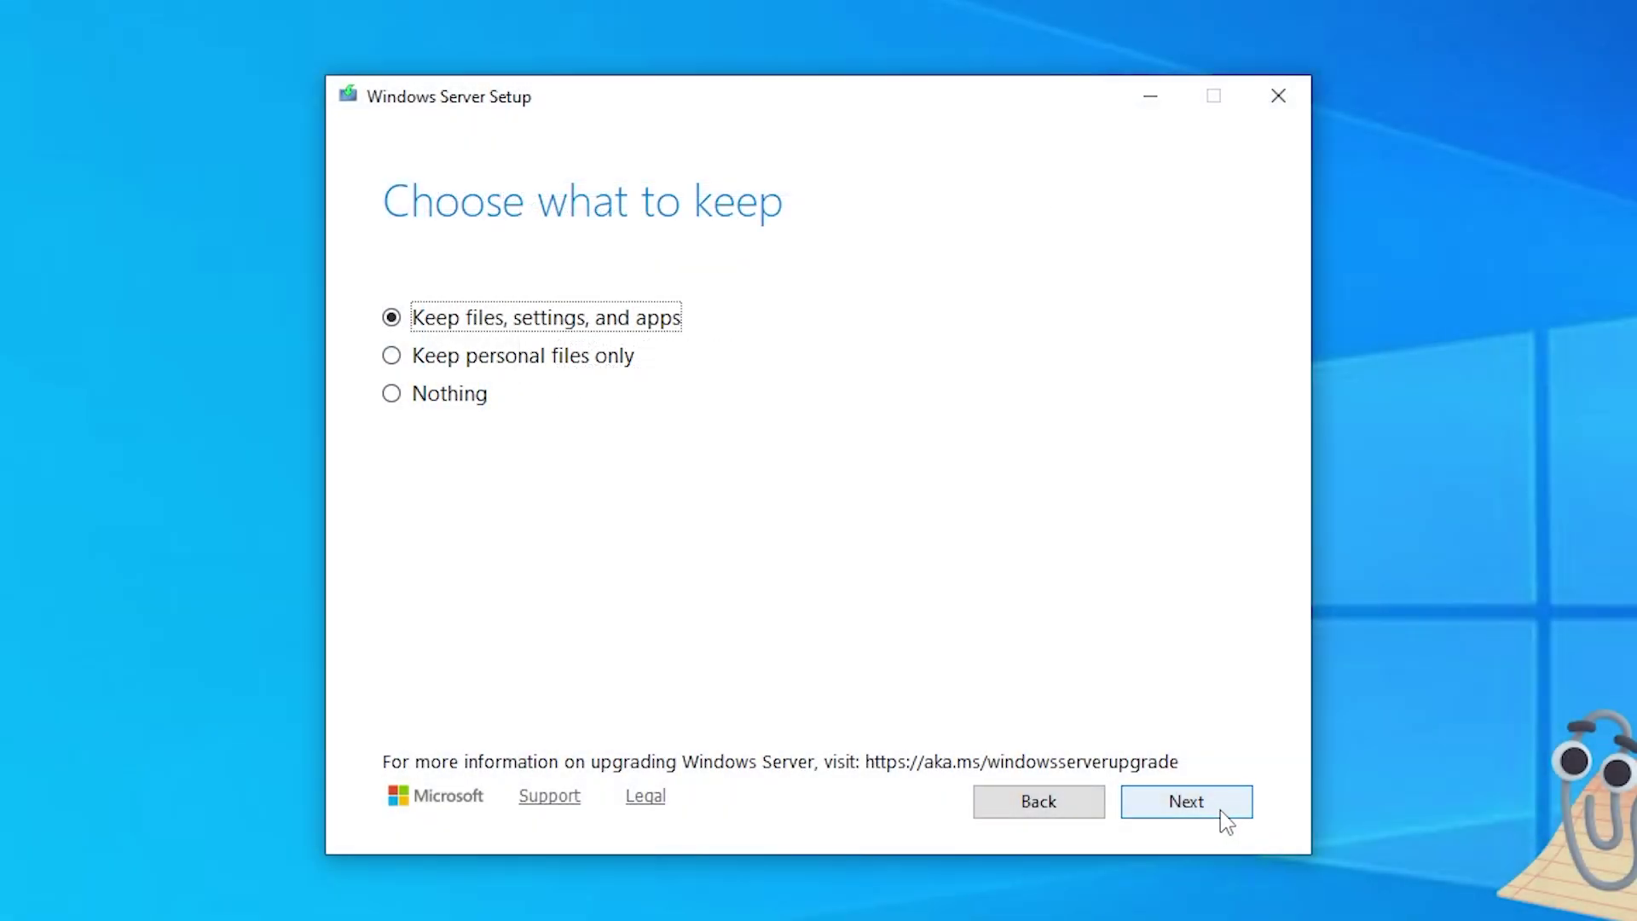
{"action": "left_click", "coordinate": [1222, 810]}
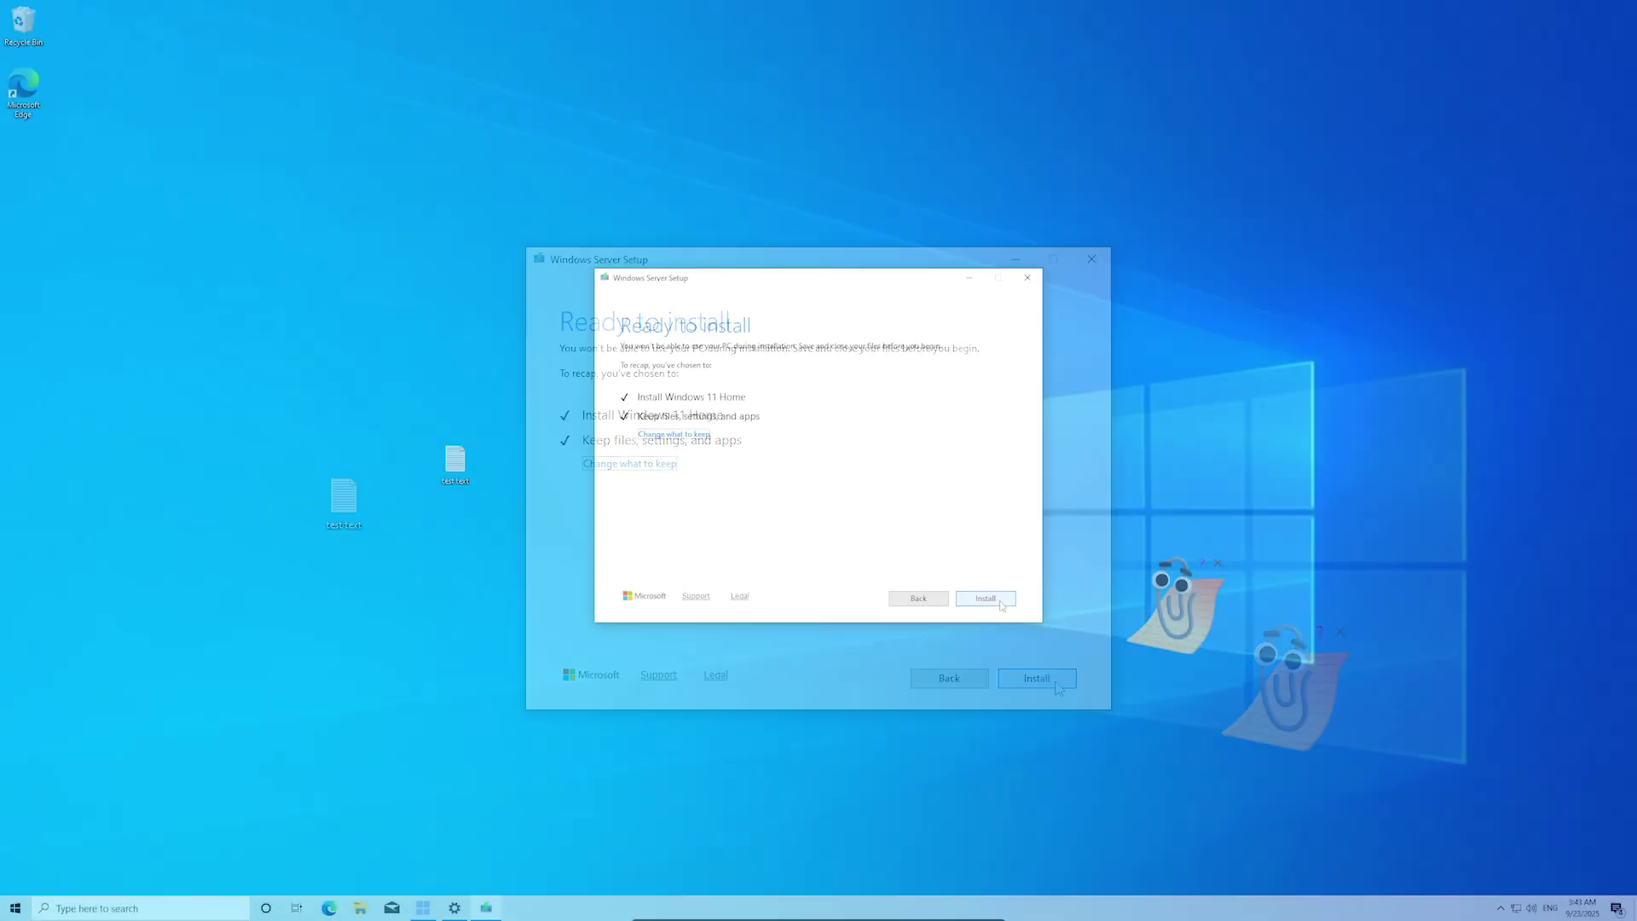
{"action": "left_click", "coordinate": [996, 600]}
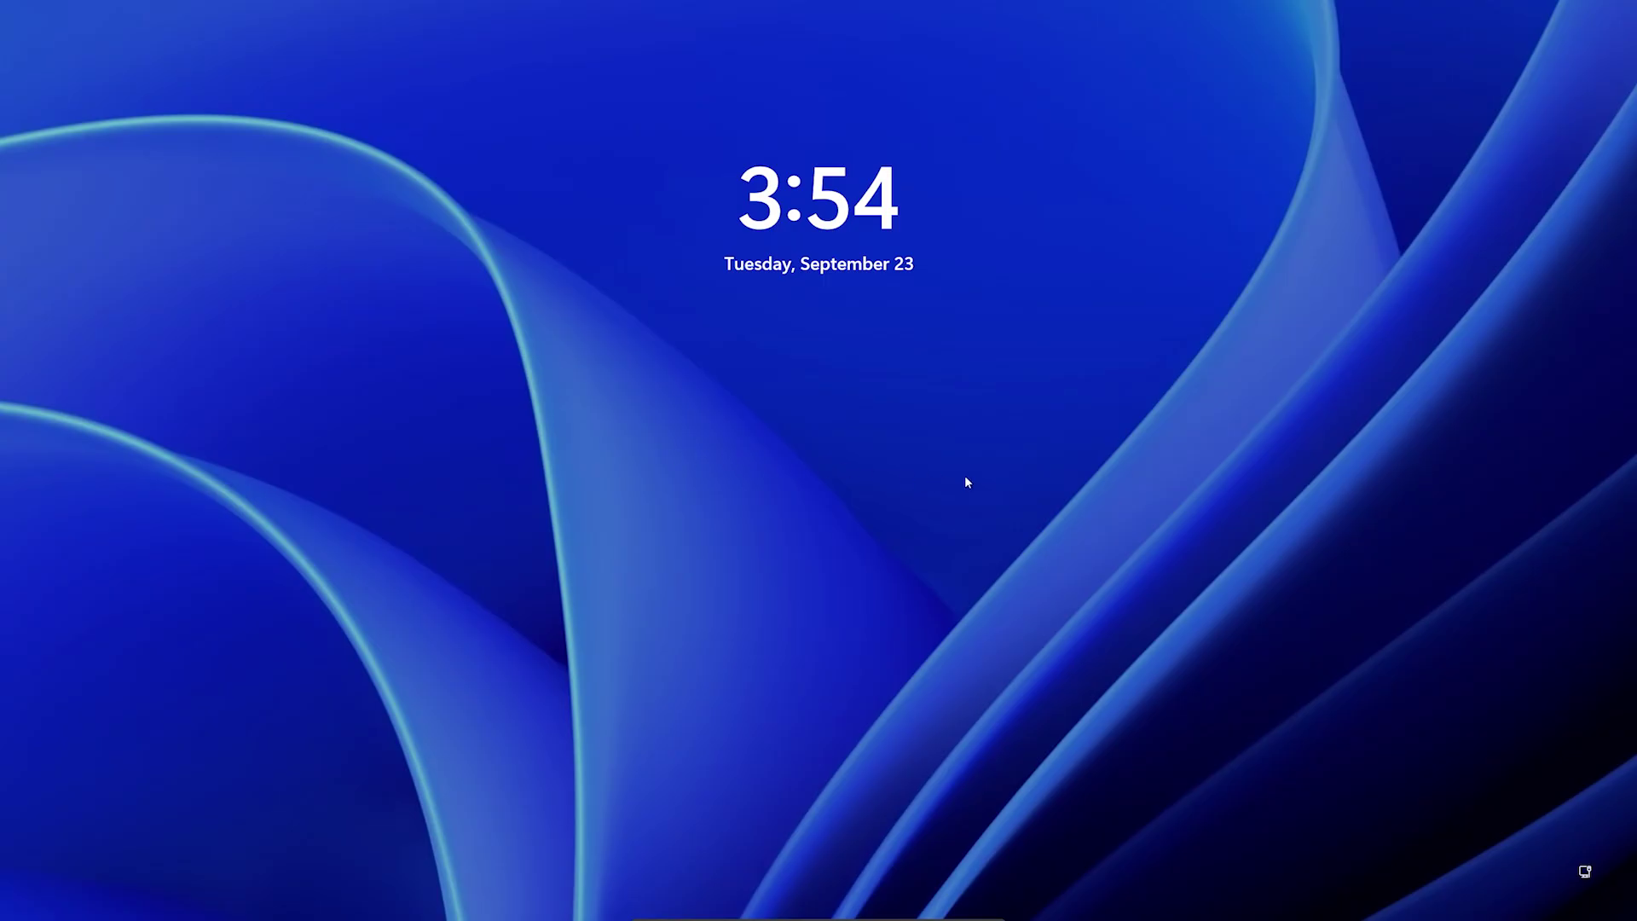
Step: Dismiss the Windows 11 lock screen and sign in to the account
{"action": "left_click", "coordinate": [966, 483]}
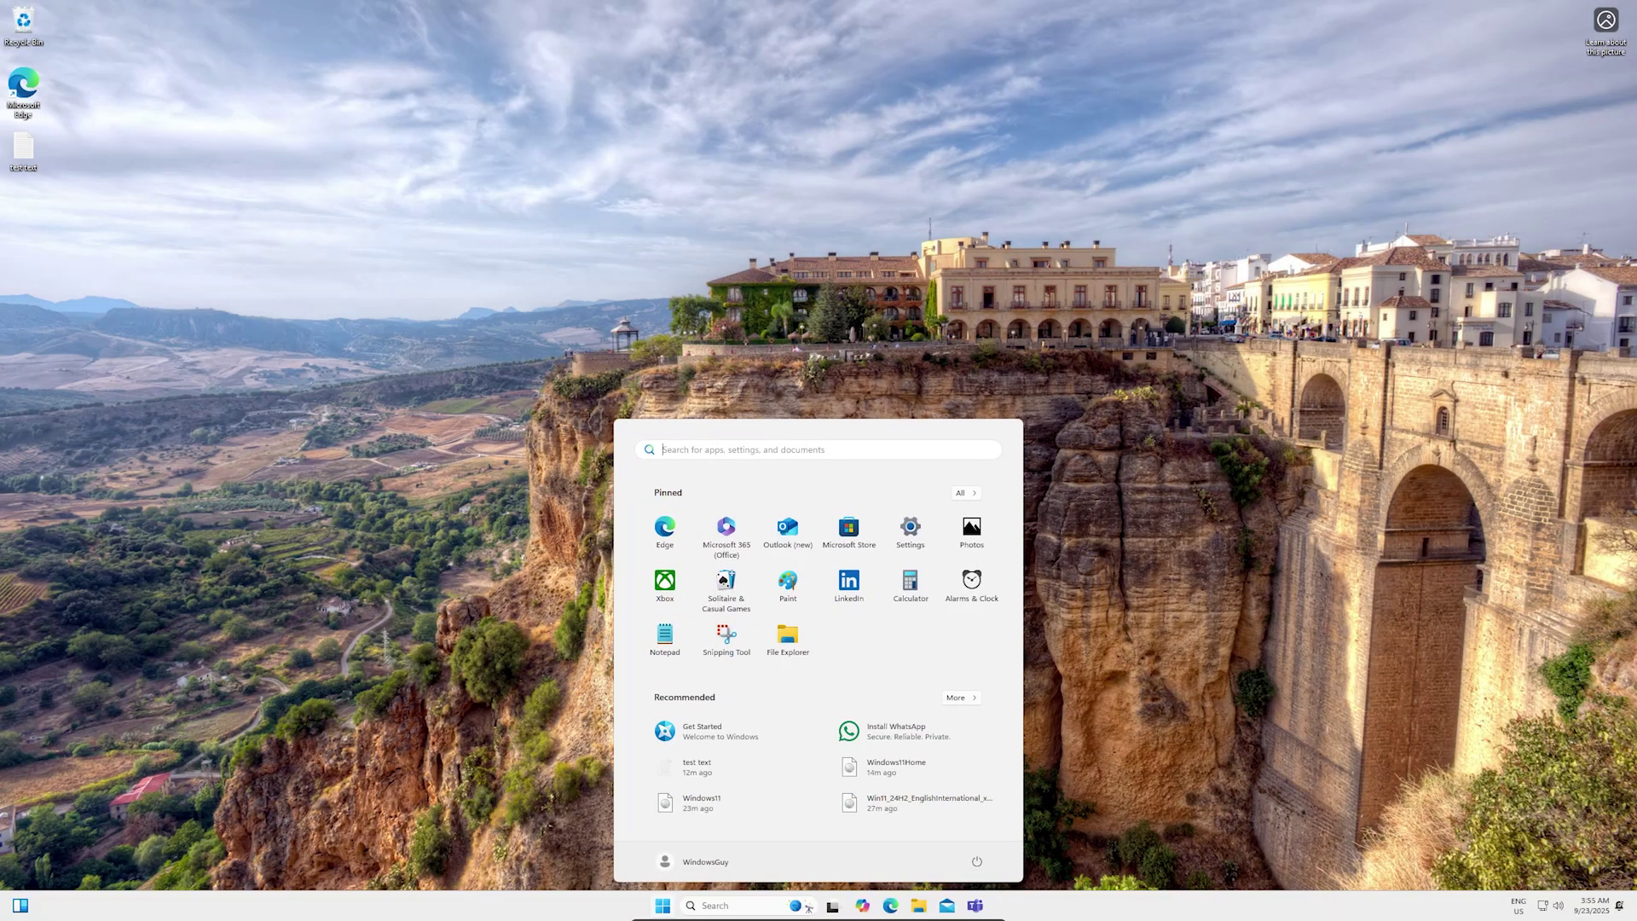
Step: Open the test text file, then check for updates in Windows Update settings
{"action": "left_click", "coordinate": [757, 298]}
{"action": "double_click", "coordinate": [23, 149]}
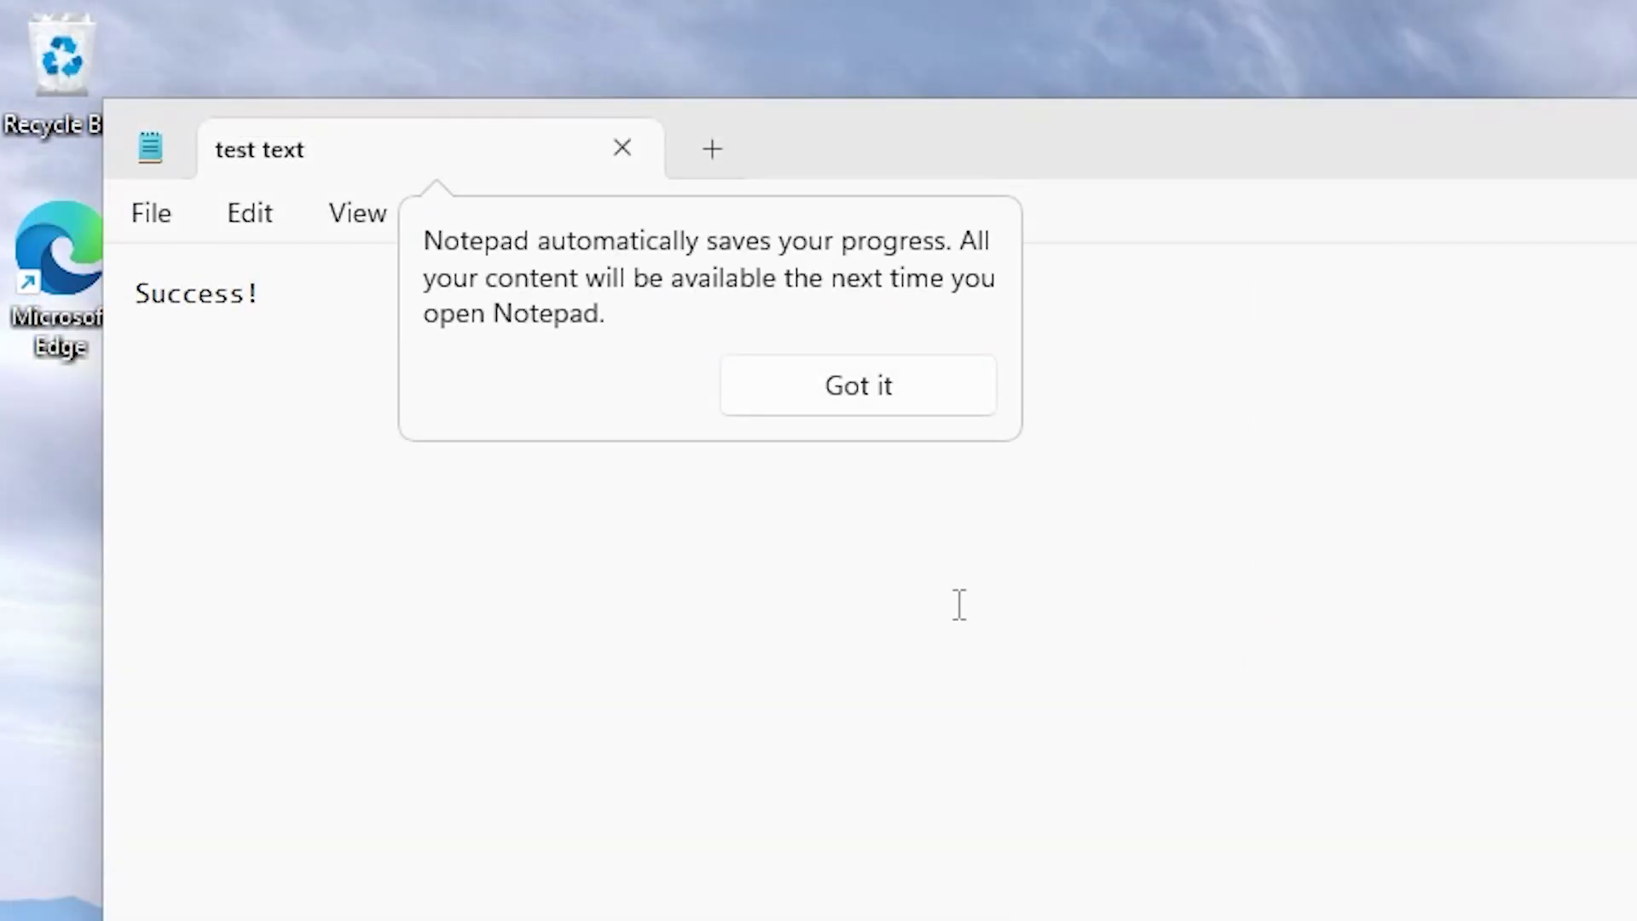
{"action": "left_click", "coordinate": [662, 909]}
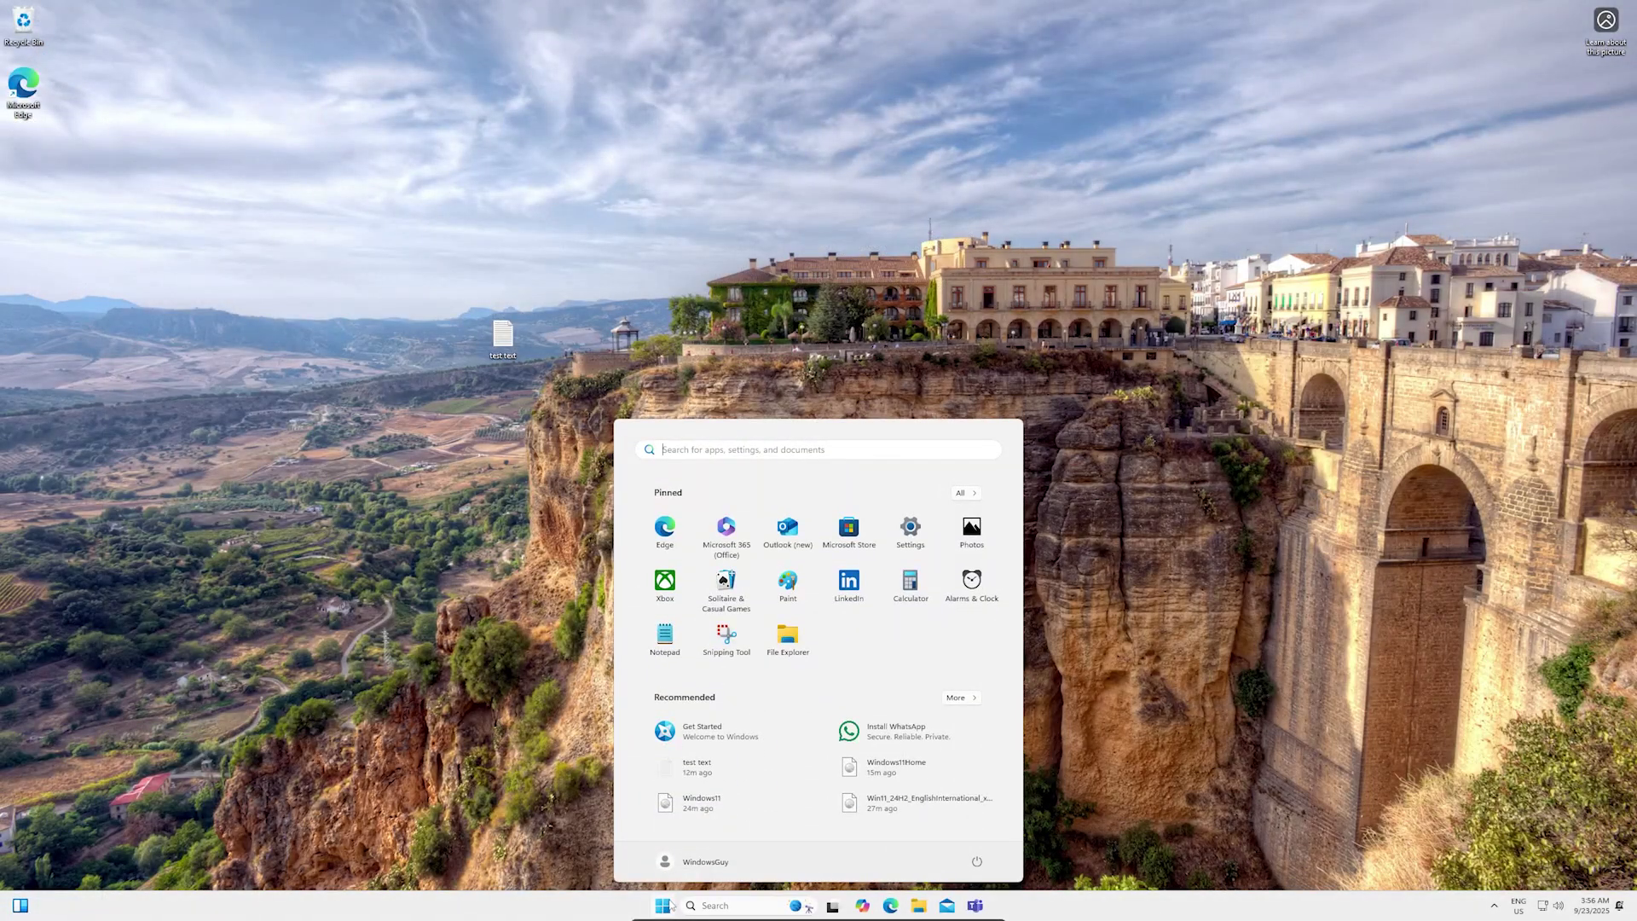
{"action": "left_click", "coordinate": [908, 532]}
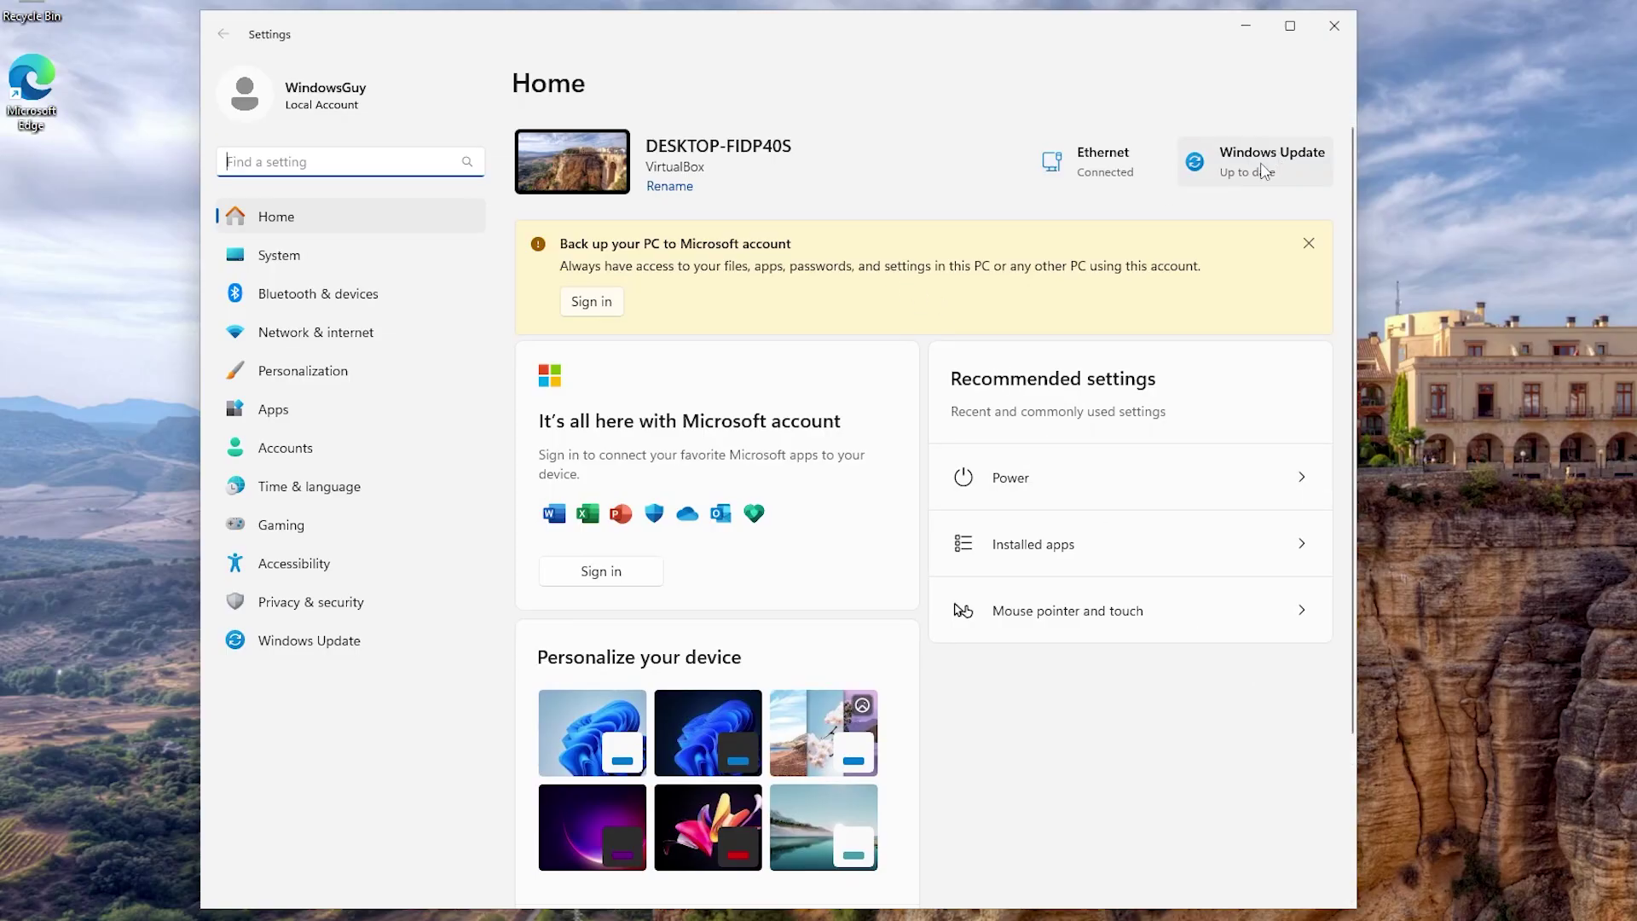
{"action": "left_click", "coordinate": [1263, 170]}
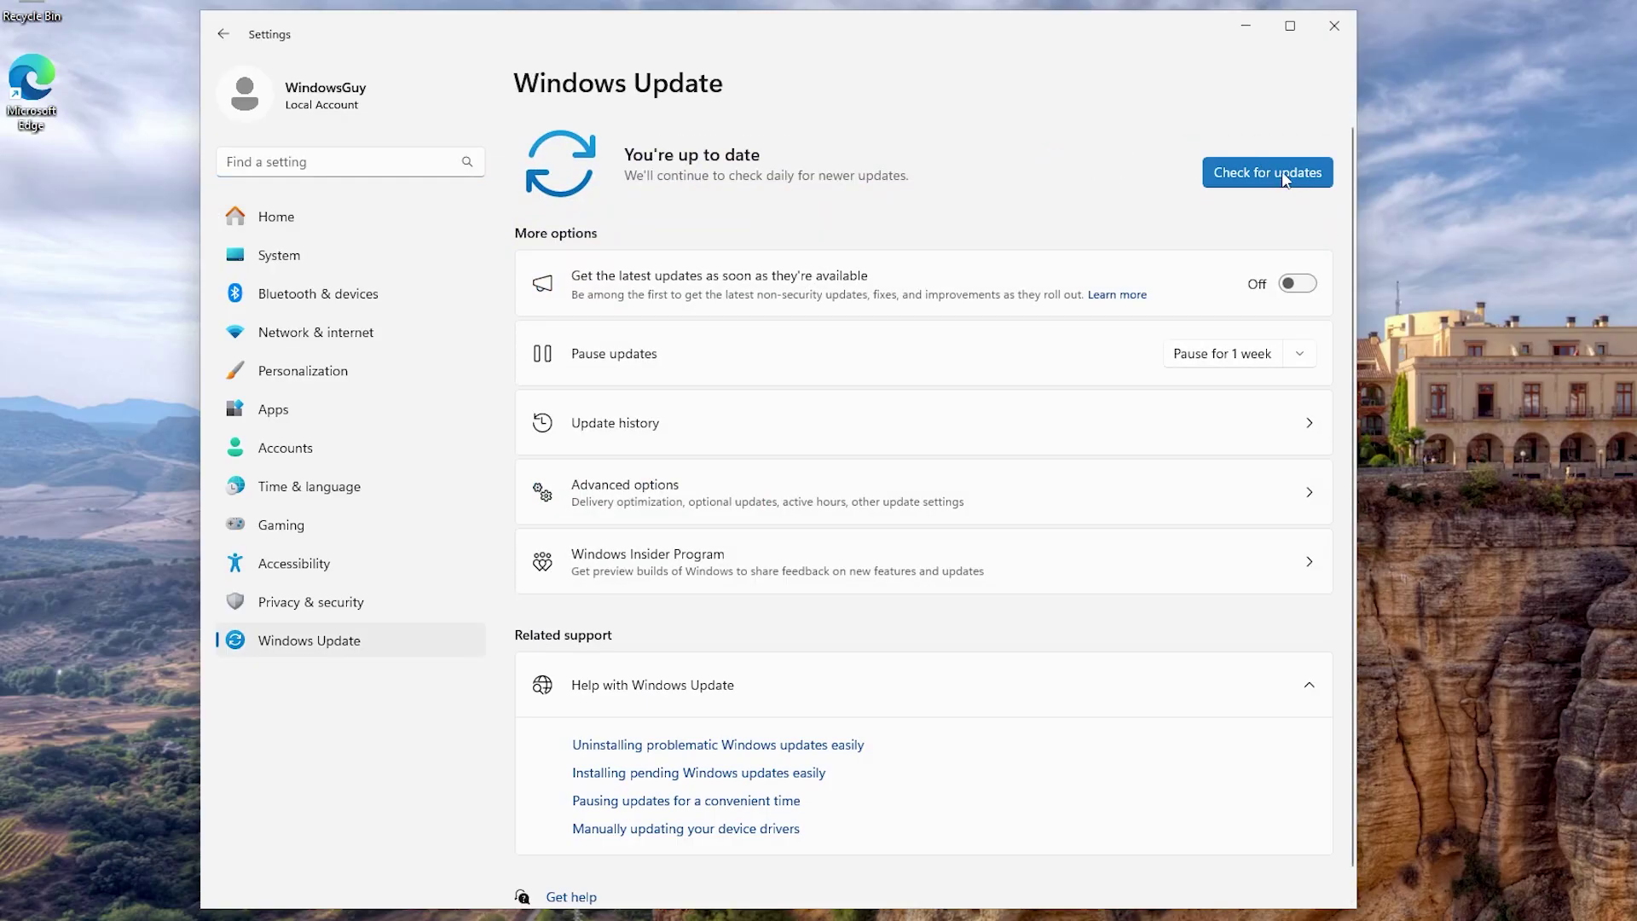
{"action": "left_click", "coordinate": [1263, 170]}
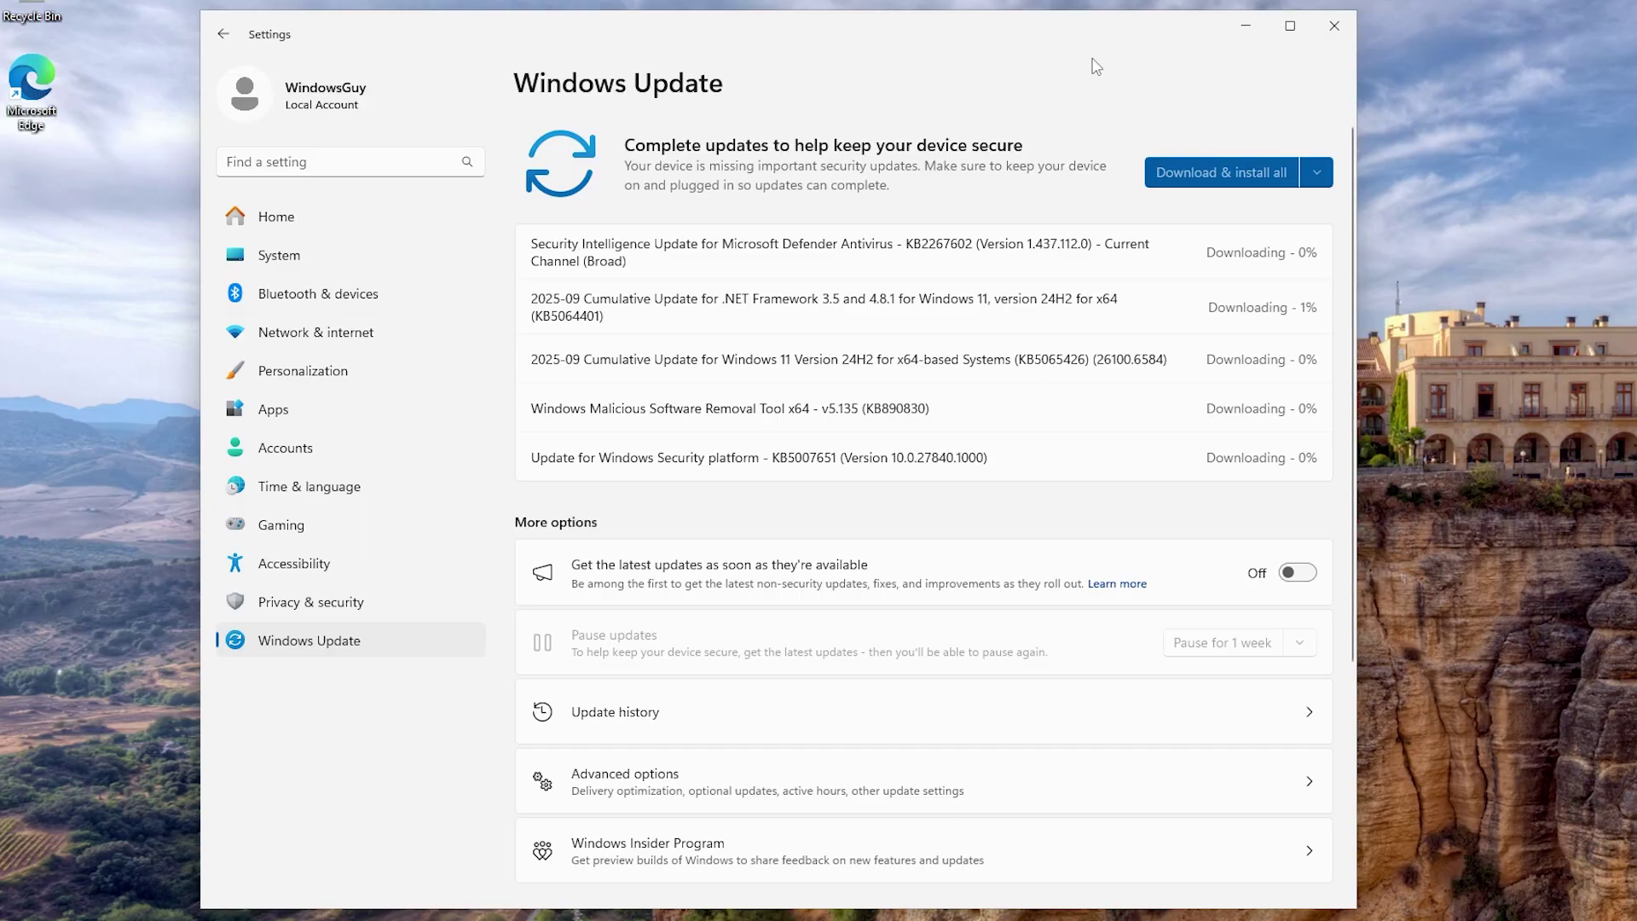
Step: Open System > Recovery to see the option to go back to Windows 10
{"action": "left_click", "coordinate": [352, 261]}
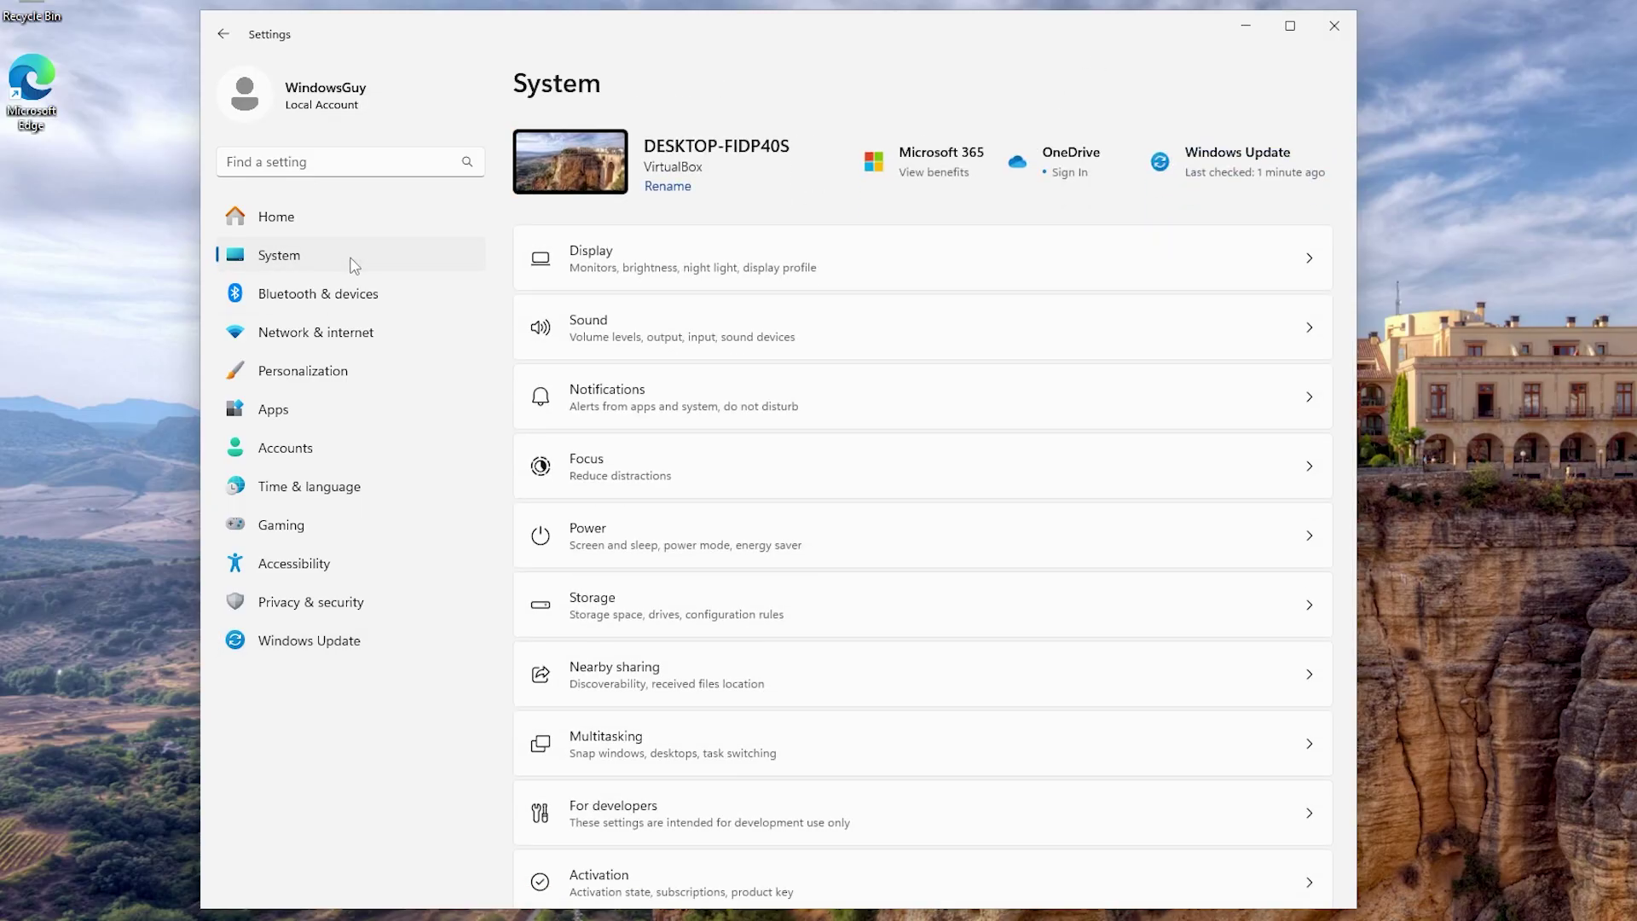
{"action": "scroll", "coordinate": [665, 512], "scroll_direction": "down", "scroll_amount": 5}
{"action": "left_click", "coordinate": [755, 546]}
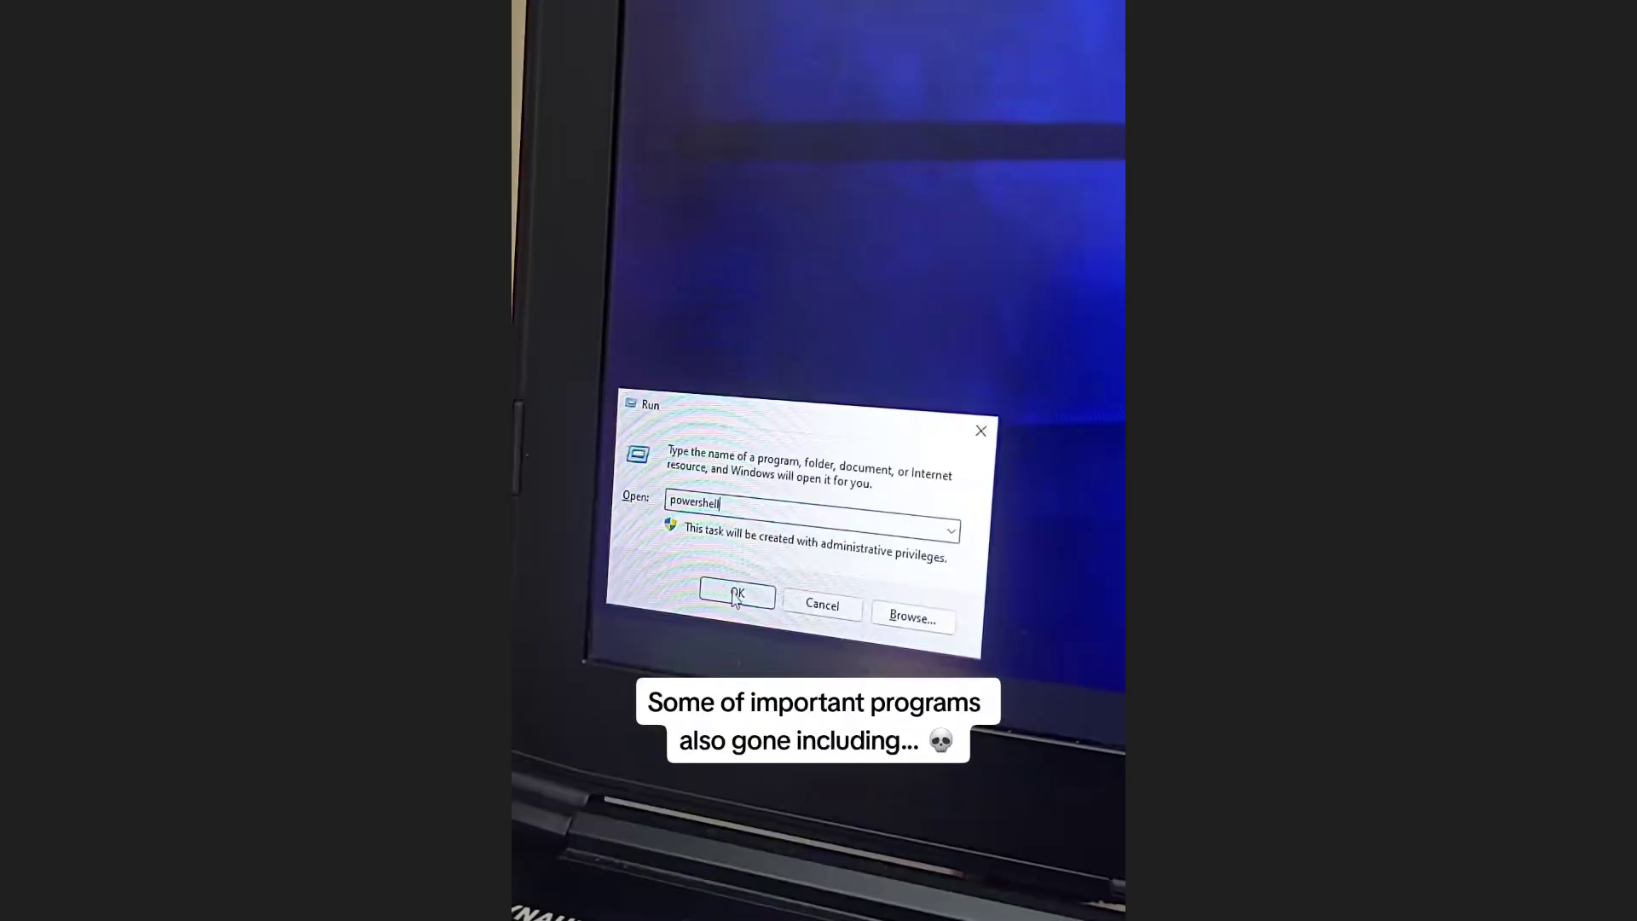
Step: Run powershell from the Run dialog twice; each attempt reports it cannot be found
{"action": "left_click", "coordinate": [735, 591]}
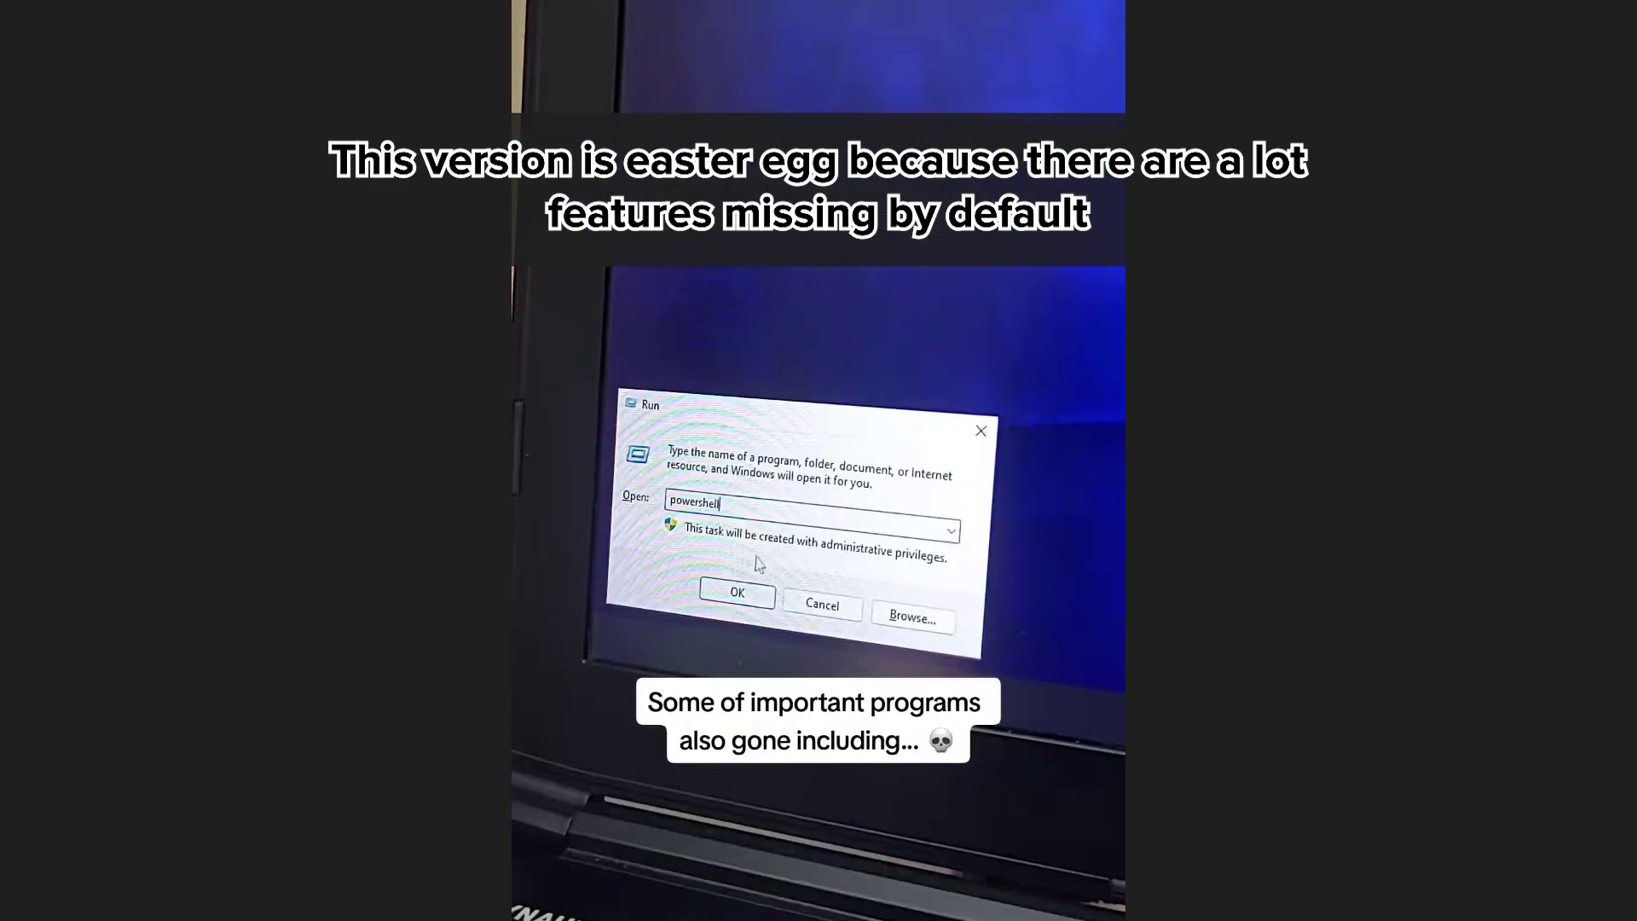
{"action": "left_click", "coordinate": [735, 592]}
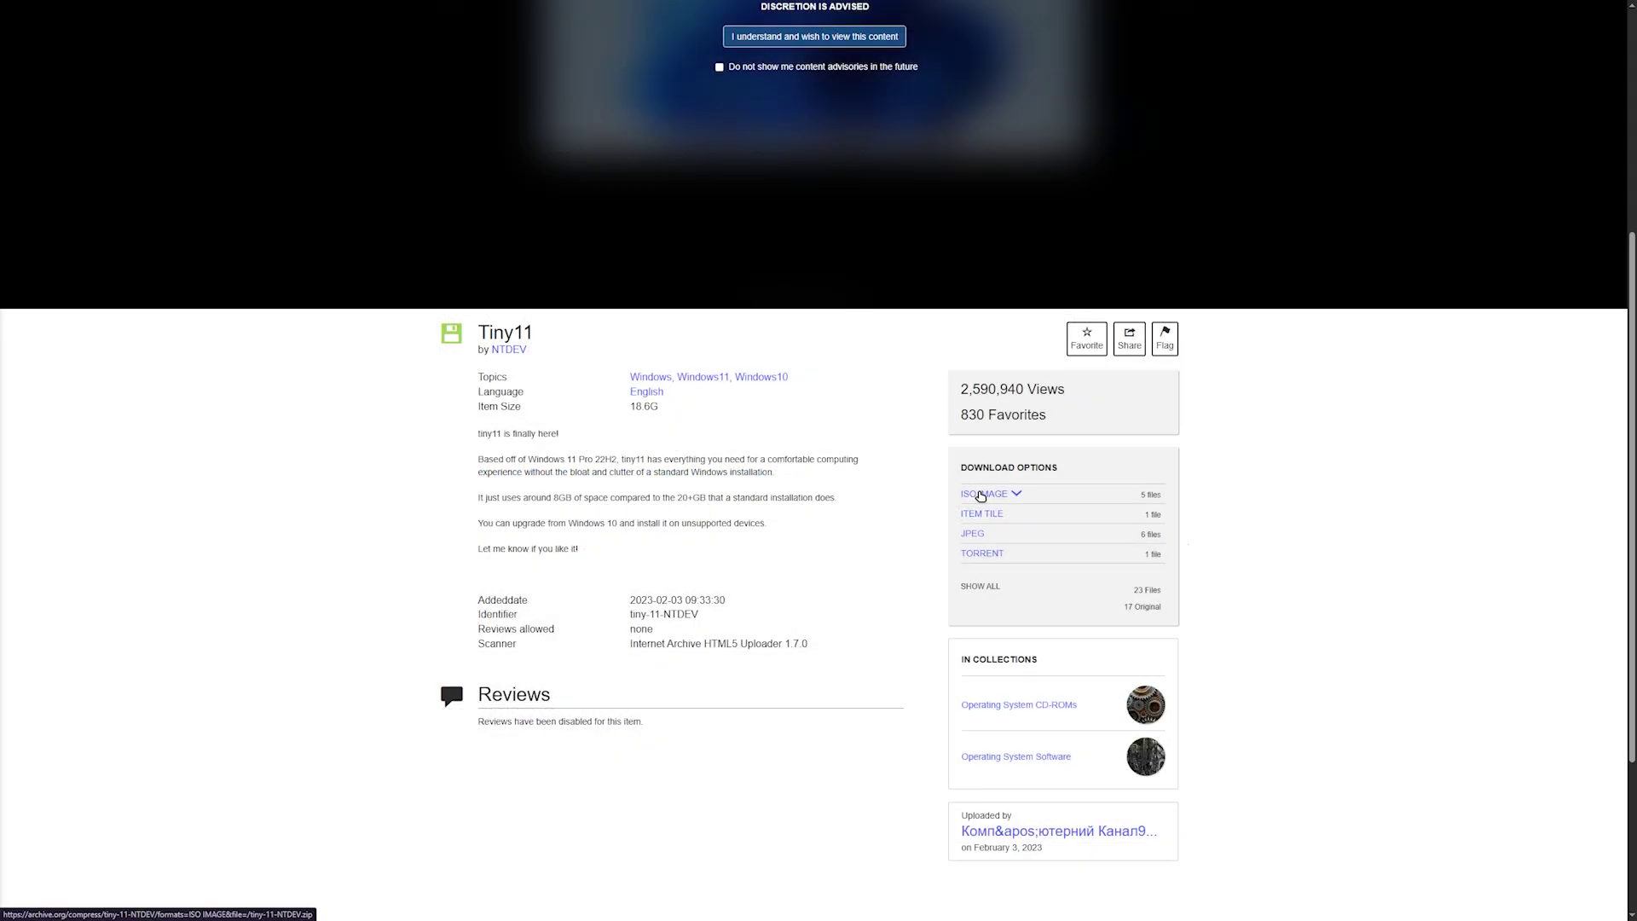
Step: Expand the ISO IMAGE download list on the tiny11 Internet Archive page
{"action": "left_click", "coordinate": [980, 495]}
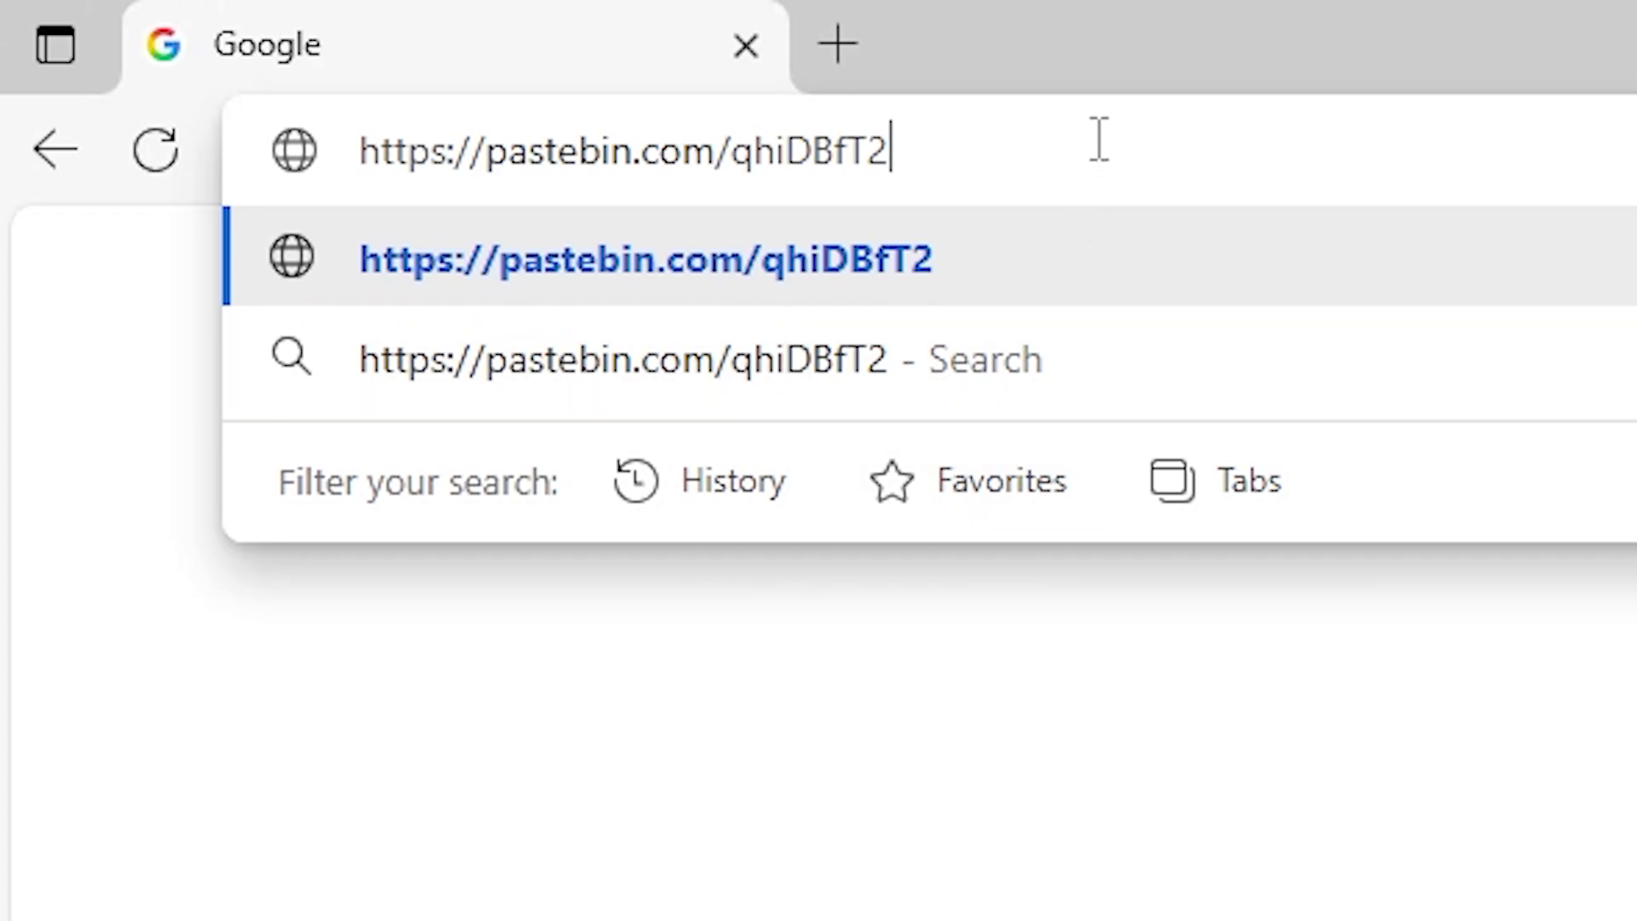
Step: Load the Pastebin page and select the Windows 10 IoT LTSC download link
{"action": "key", "text": "Return"}
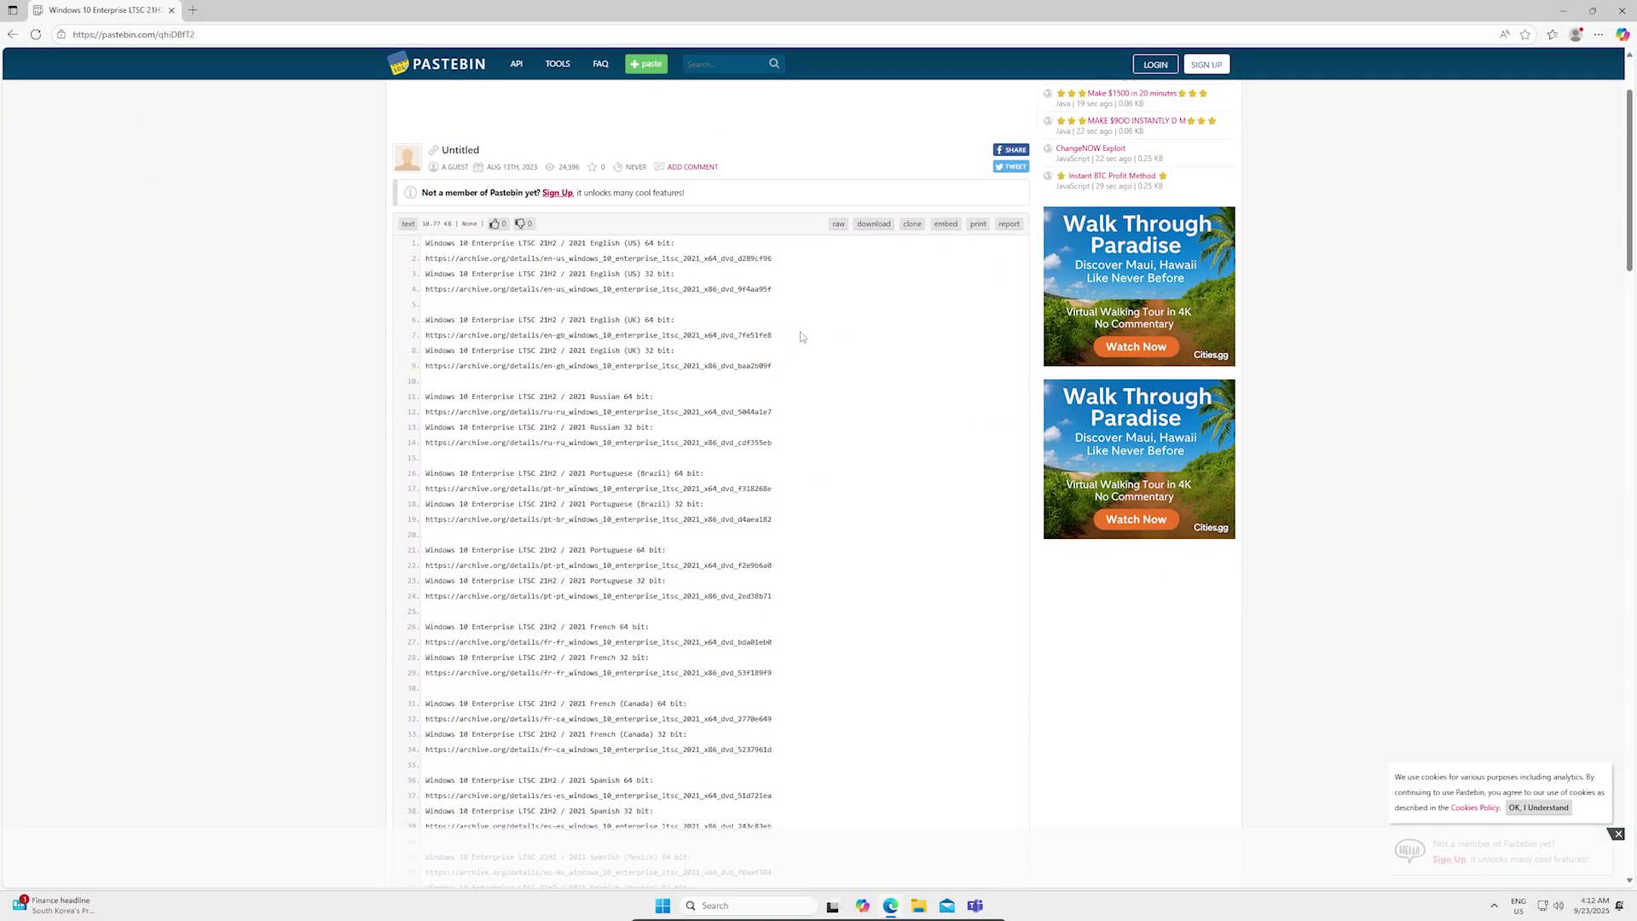
{"action": "scroll", "coordinate": [802, 337], "scroll_direction": "down", "scroll_amount": 14}
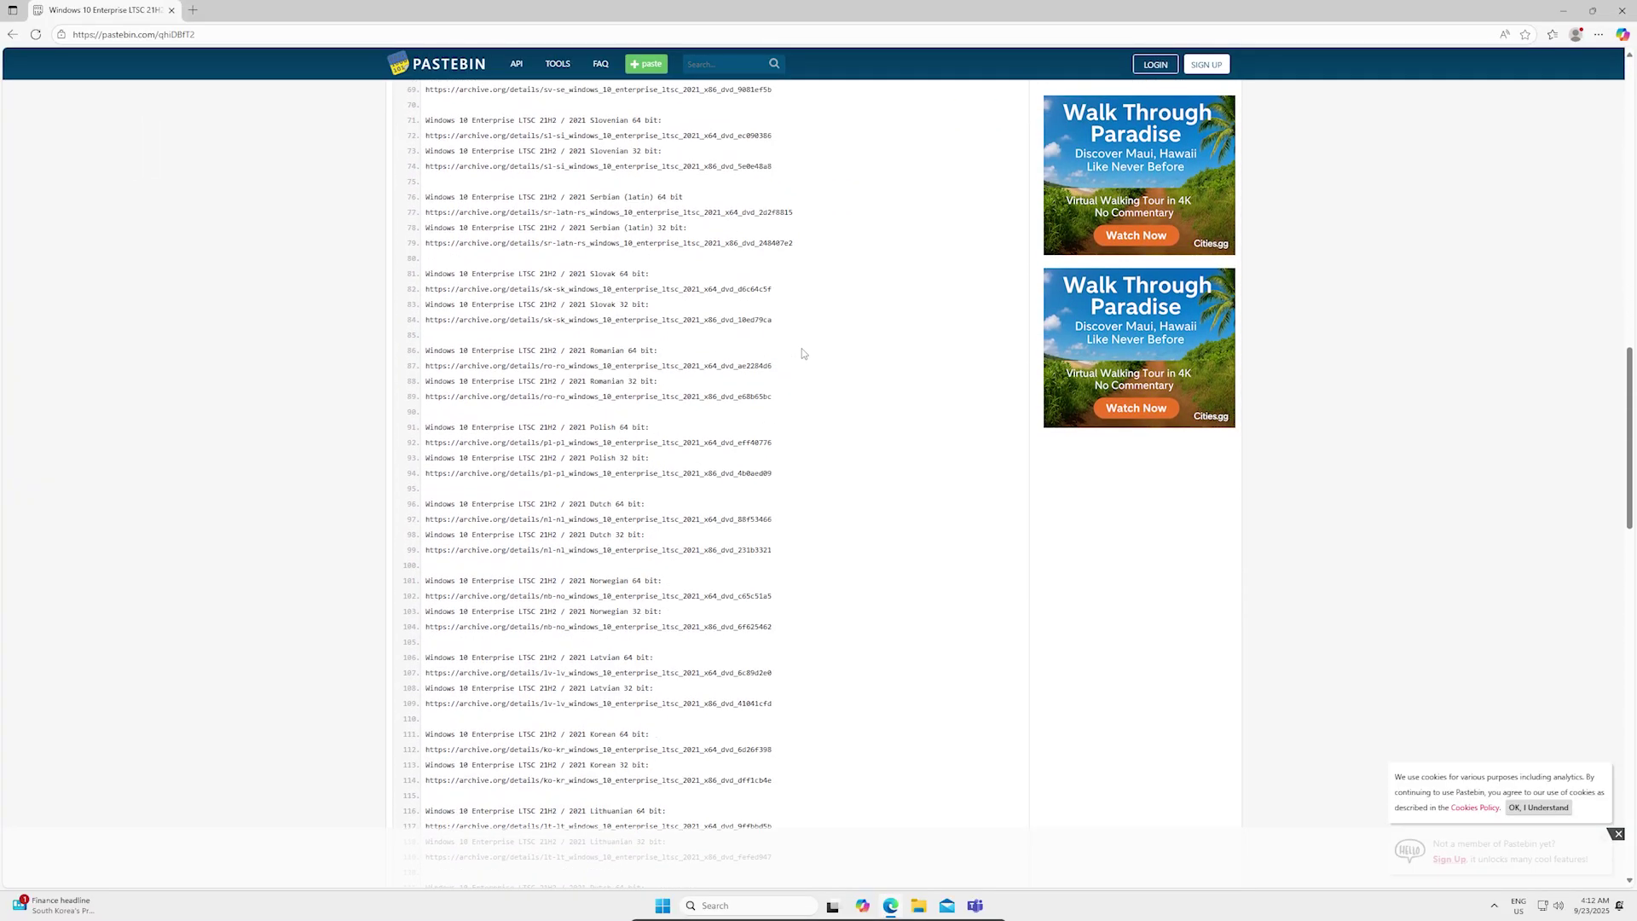
{"action": "scroll", "coordinate": [802, 353], "scroll_direction": "down", "scroll_amount": 19}
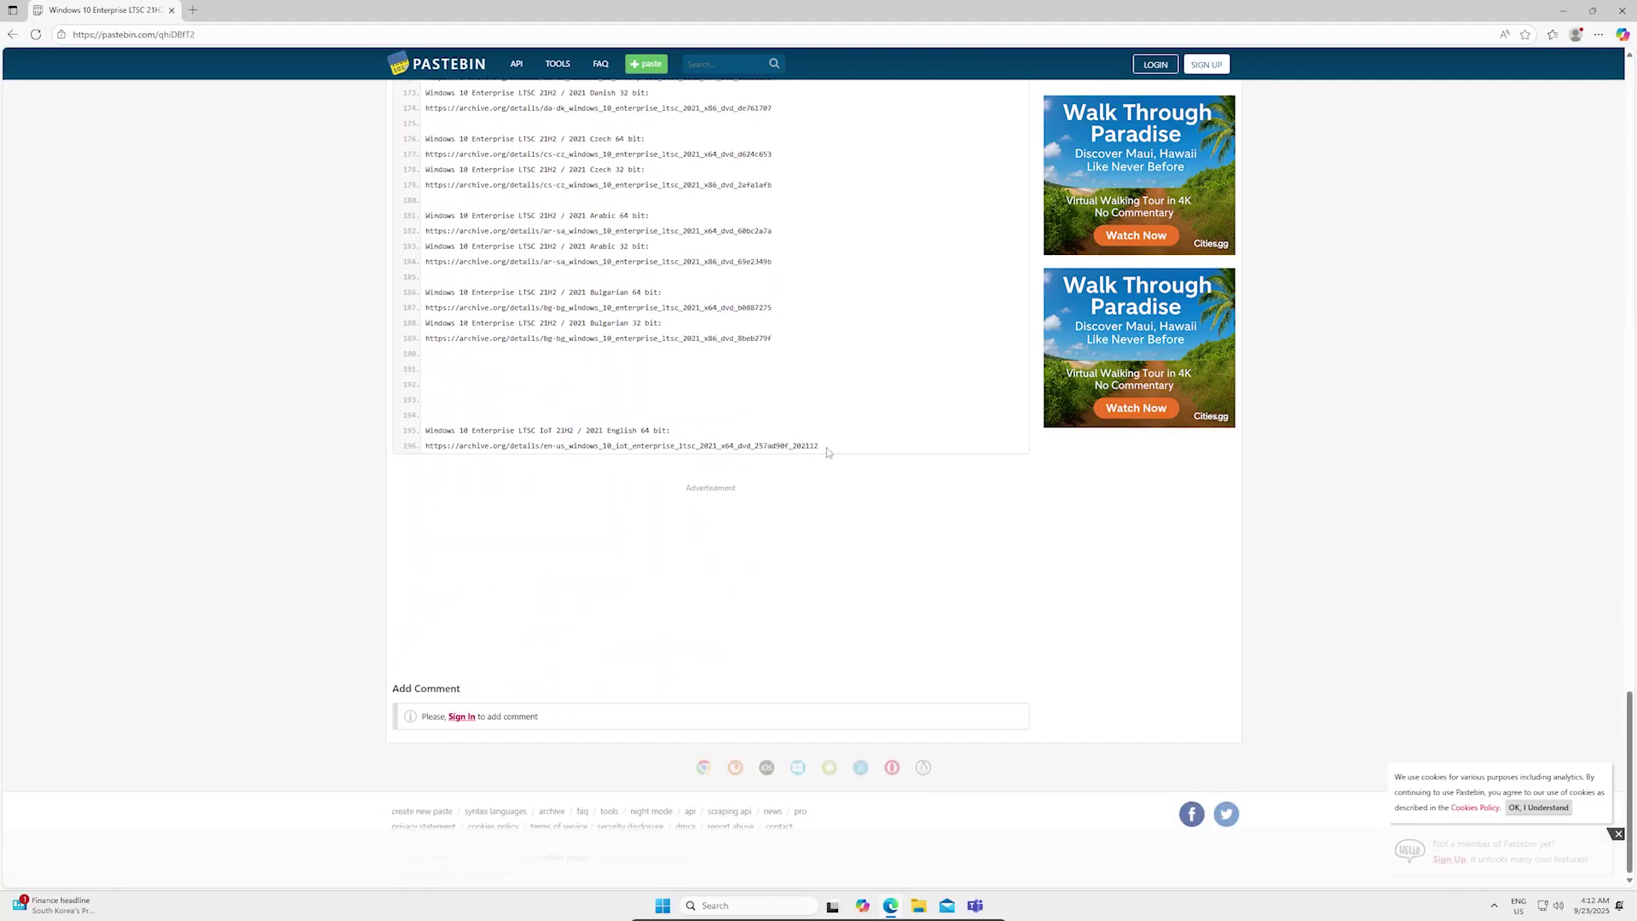
{"action": "left_click_drag", "start_coordinate": [826, 452], "coordinate": [440, 448]}
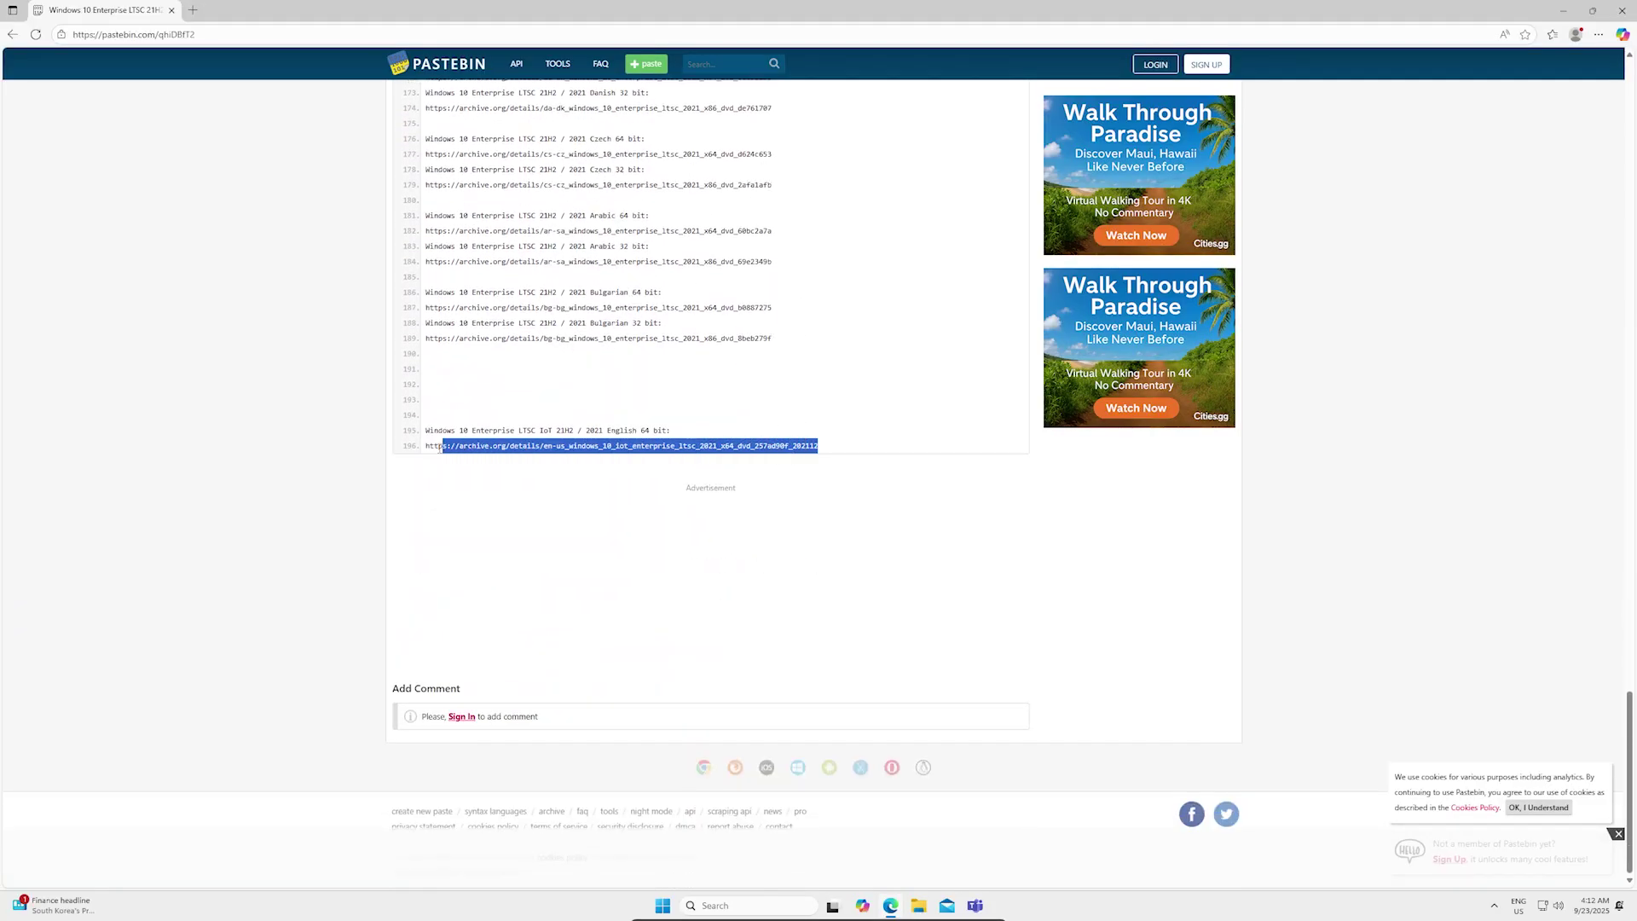
Step: Open the link on archive.org, download the LTSC 2021 x64 ISO, and open rufus.ie
{"action": "right_click", "coordinate": [489, 448]}
{"action": "left_click", "coordinate": [600, 500]}
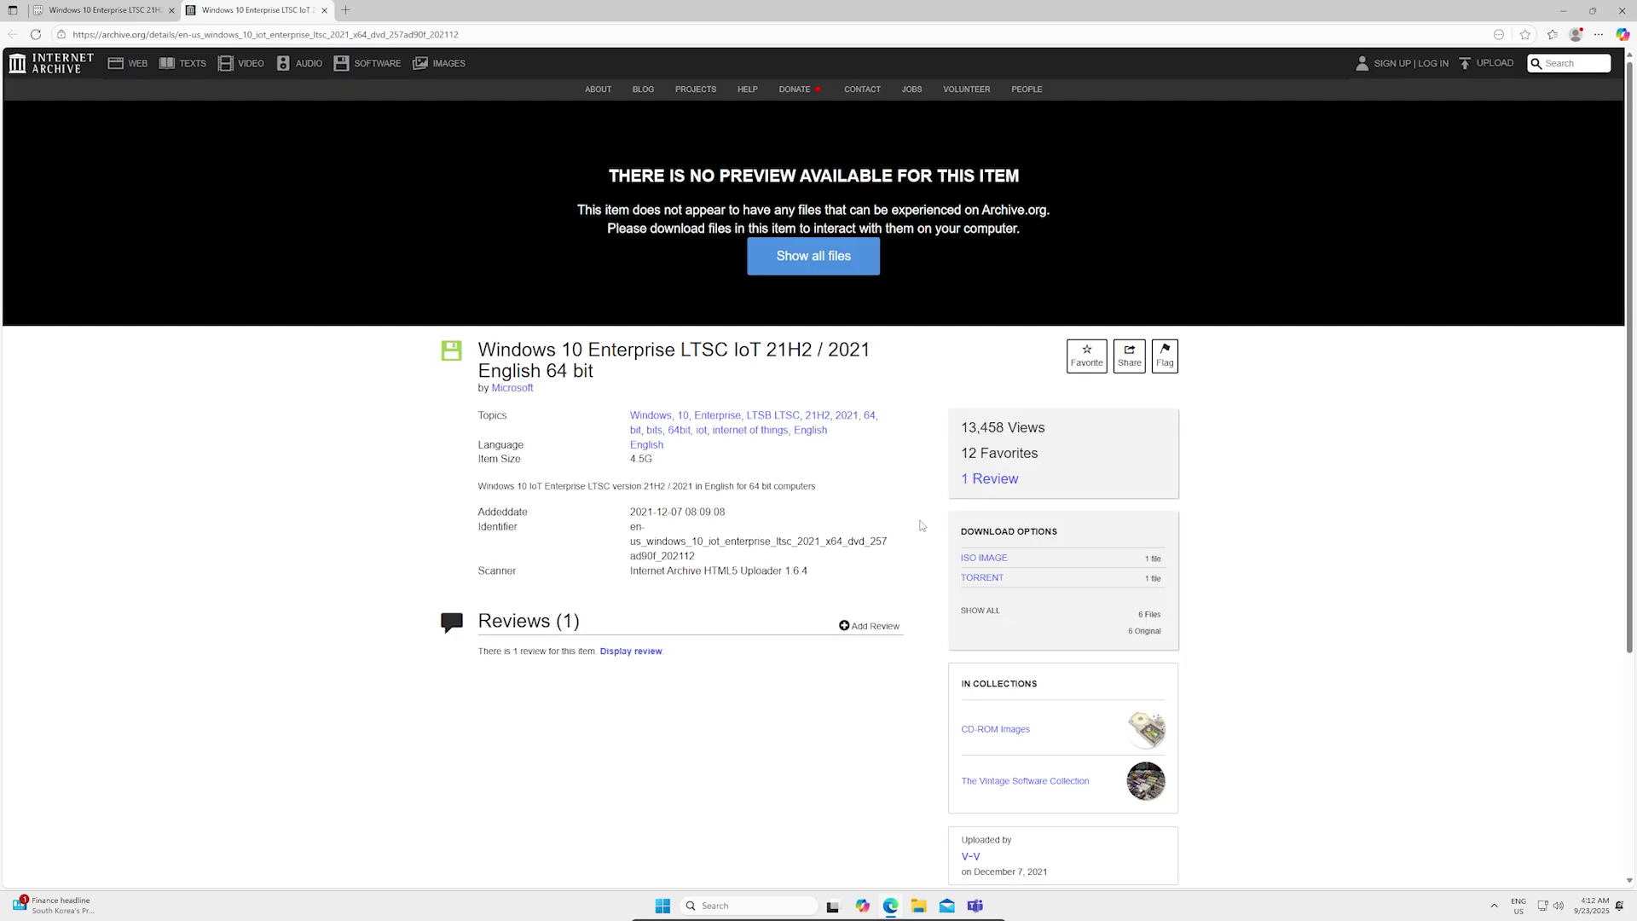
{"action": "left_click", "coordinate": [980, 557]}
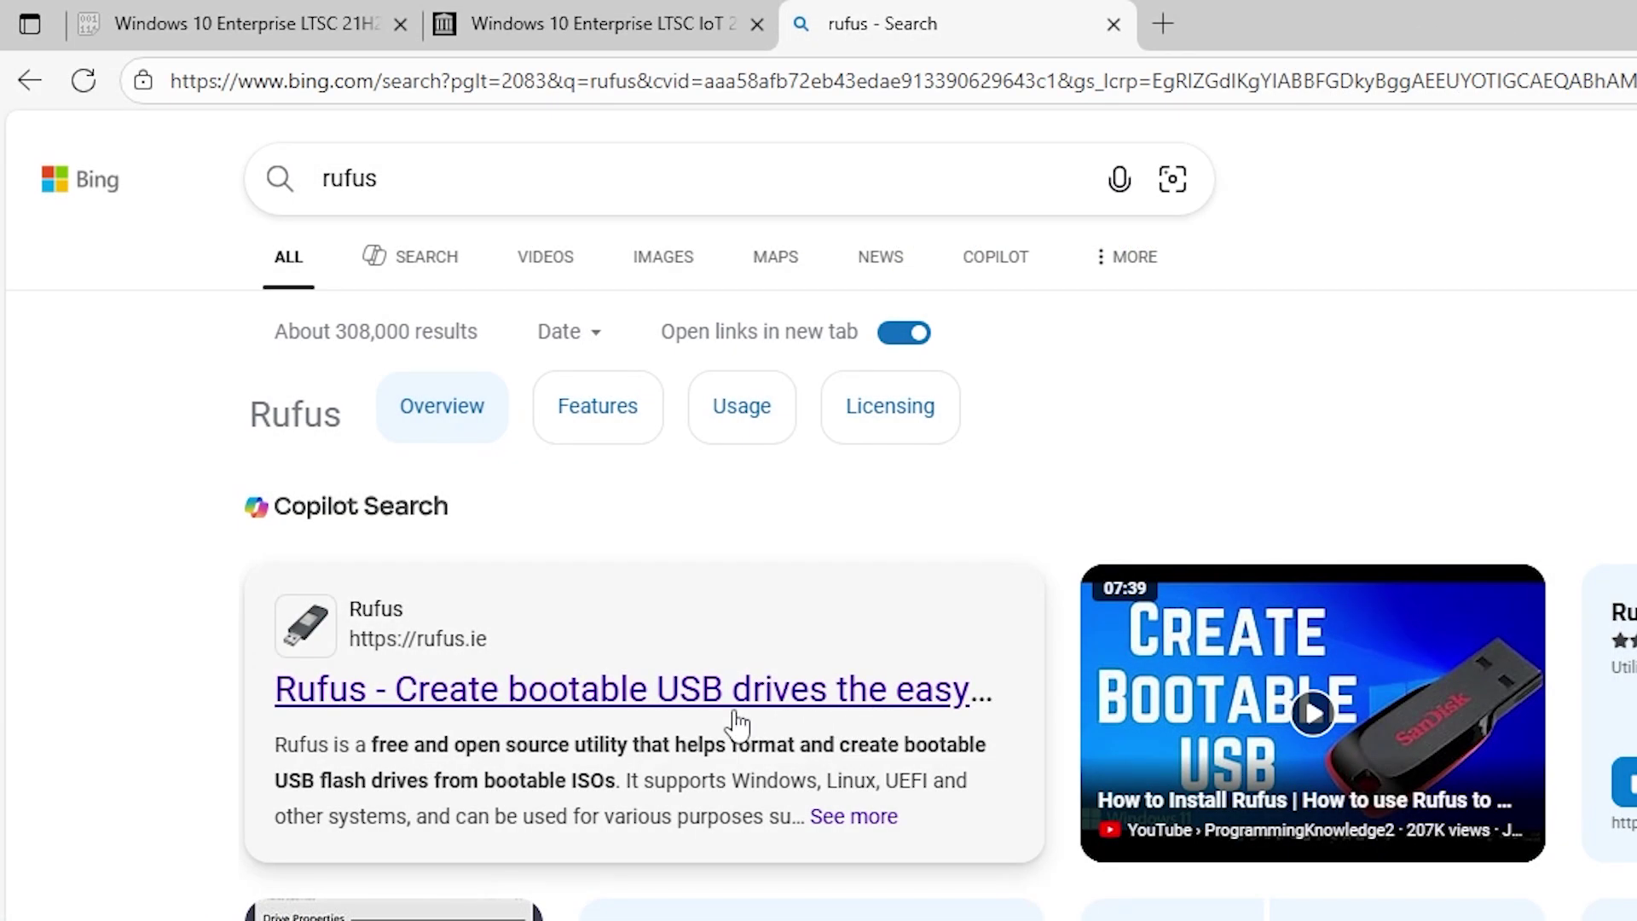
{"action": "left_click", "coordinate": [734, 712]}
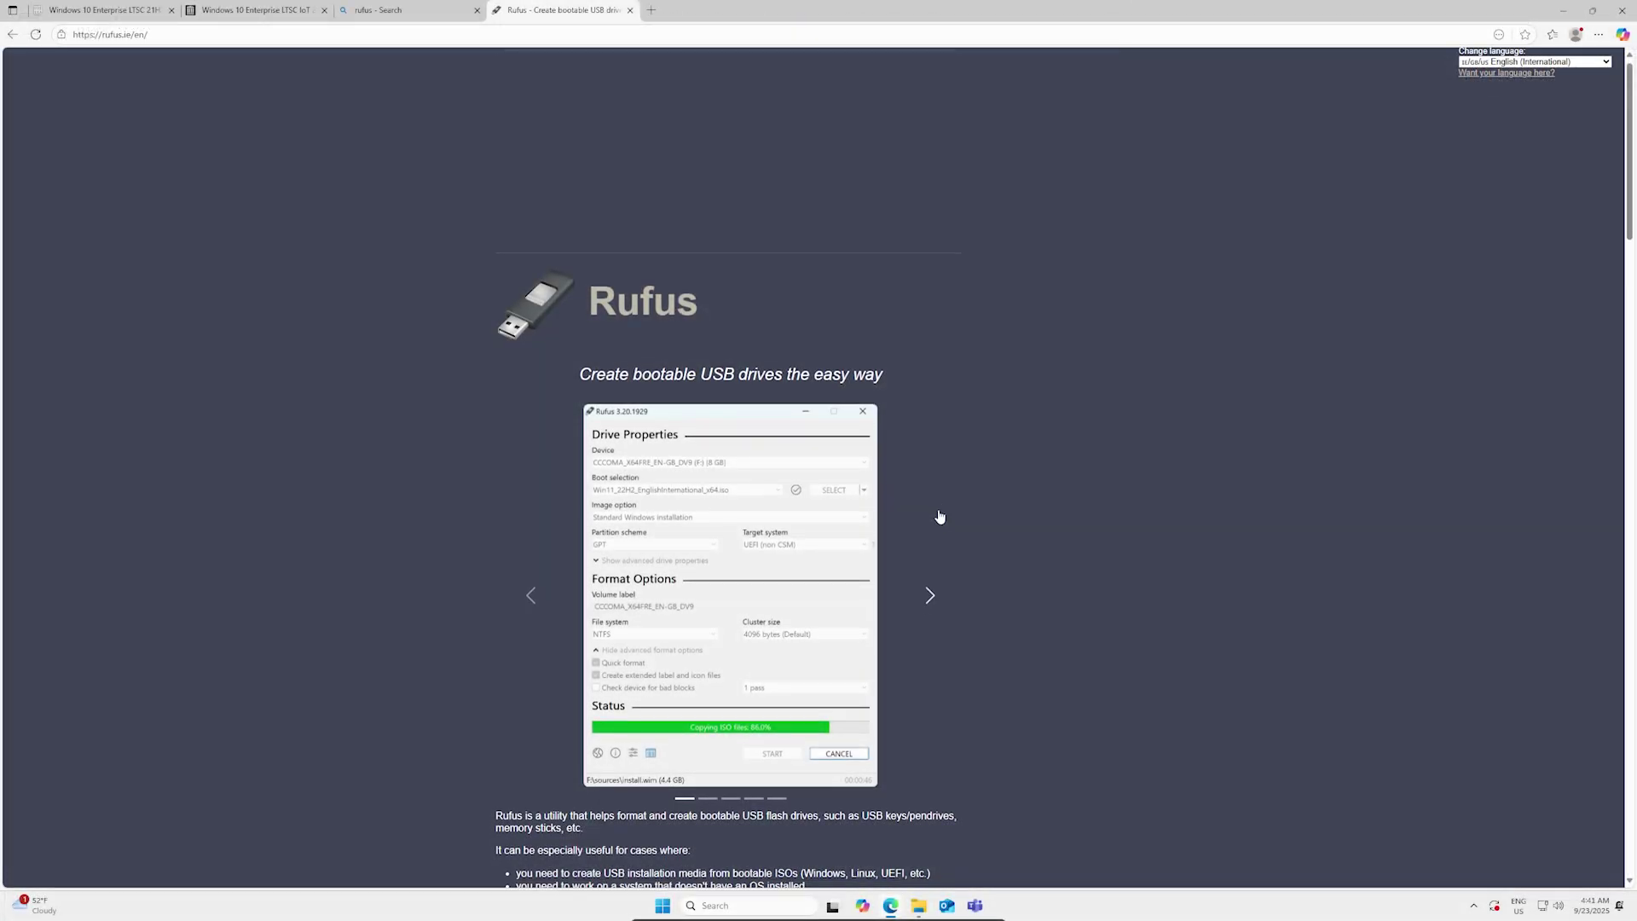
Step: Download the standard rufus-4.9.exe release from the rufus.ie Download section
{"action": "scroll", "coordinate": [938, 517], "scroll_direction": "down", "scroll_amount": 3}
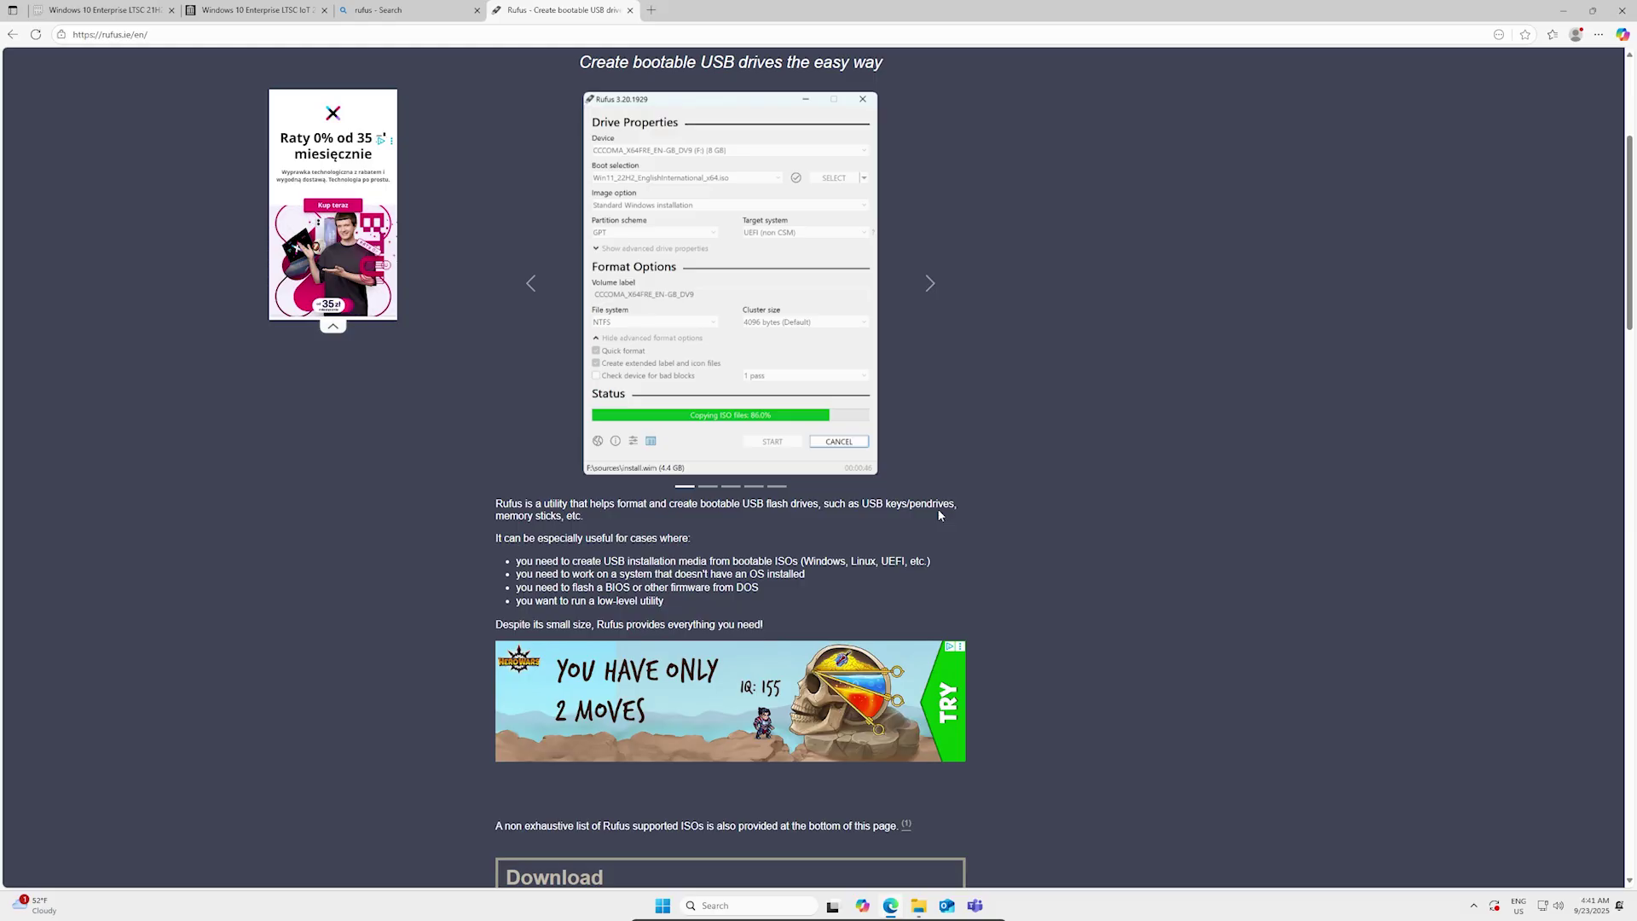
{"action": "scroll", "coordinate": [937, 515], "scroll_direction": "down", "scroll_amount": 5}
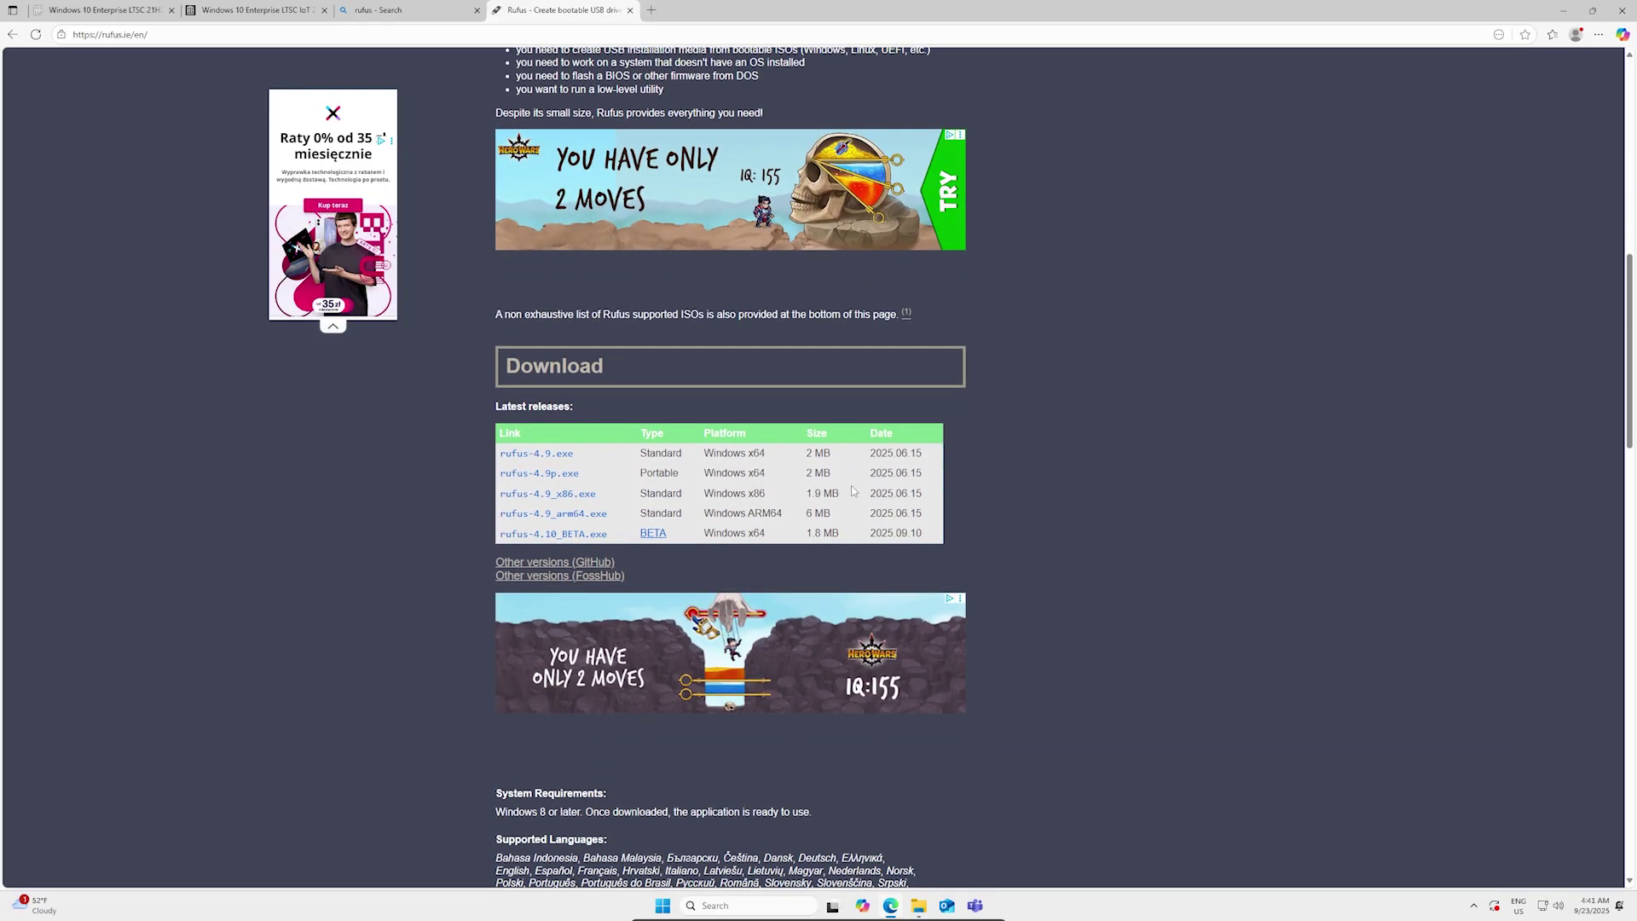
{"action": "left_click", "coordinate": [550, 454]}
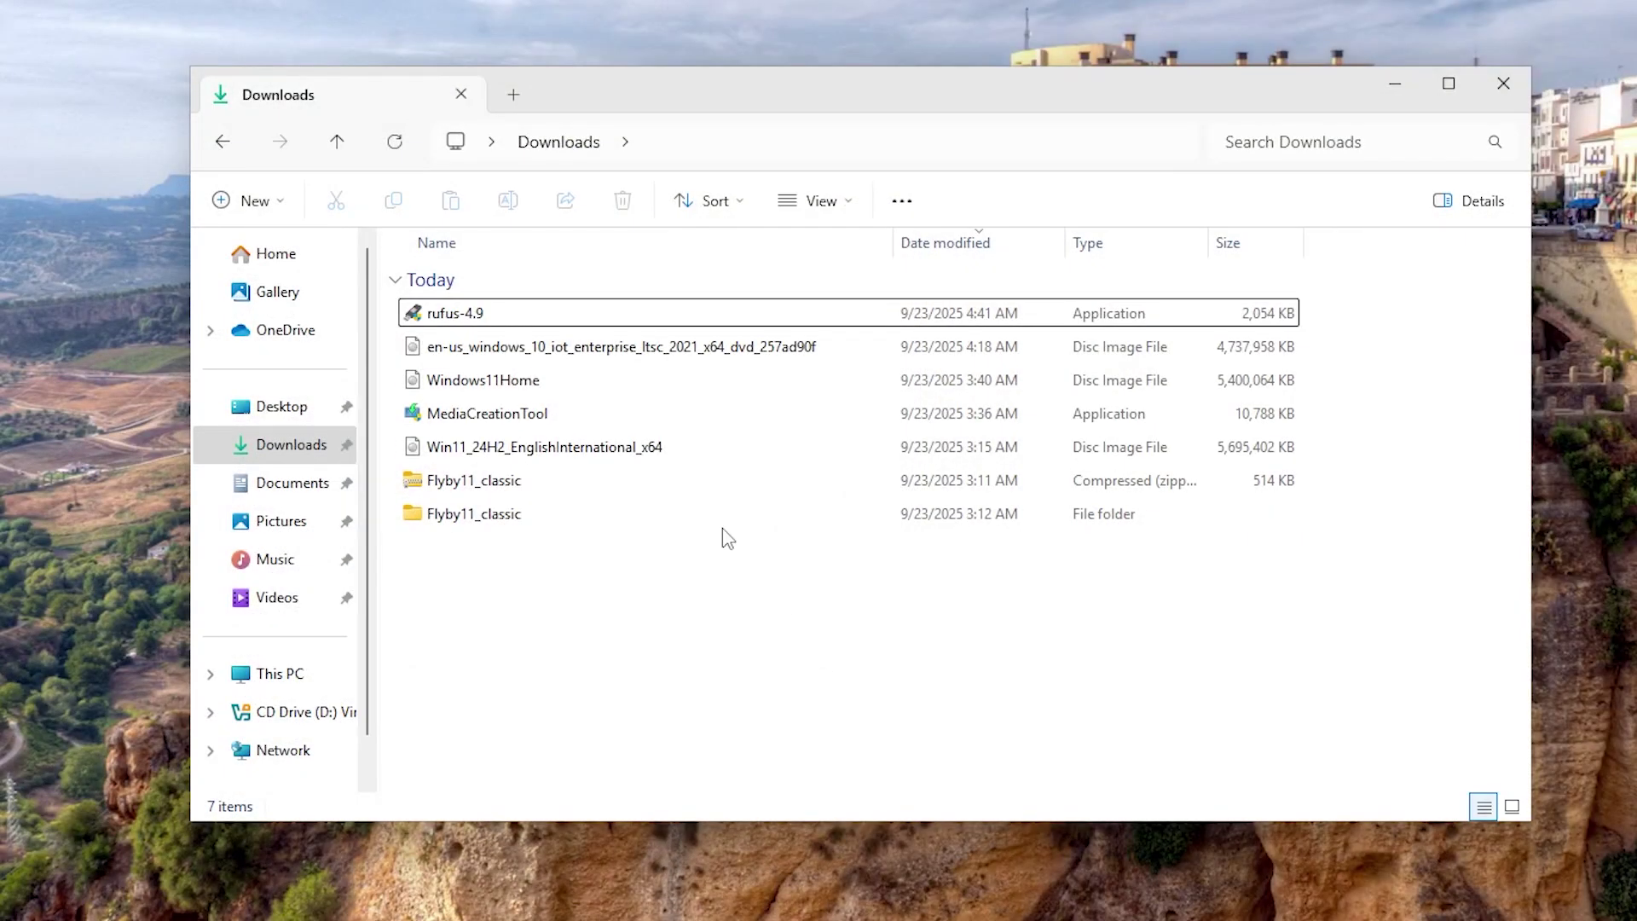
Step: Check in This PC that the 32 GB DRIVE (E:) USB stick is empty
{"action": "left_click", "coordinate": [503, 321]}
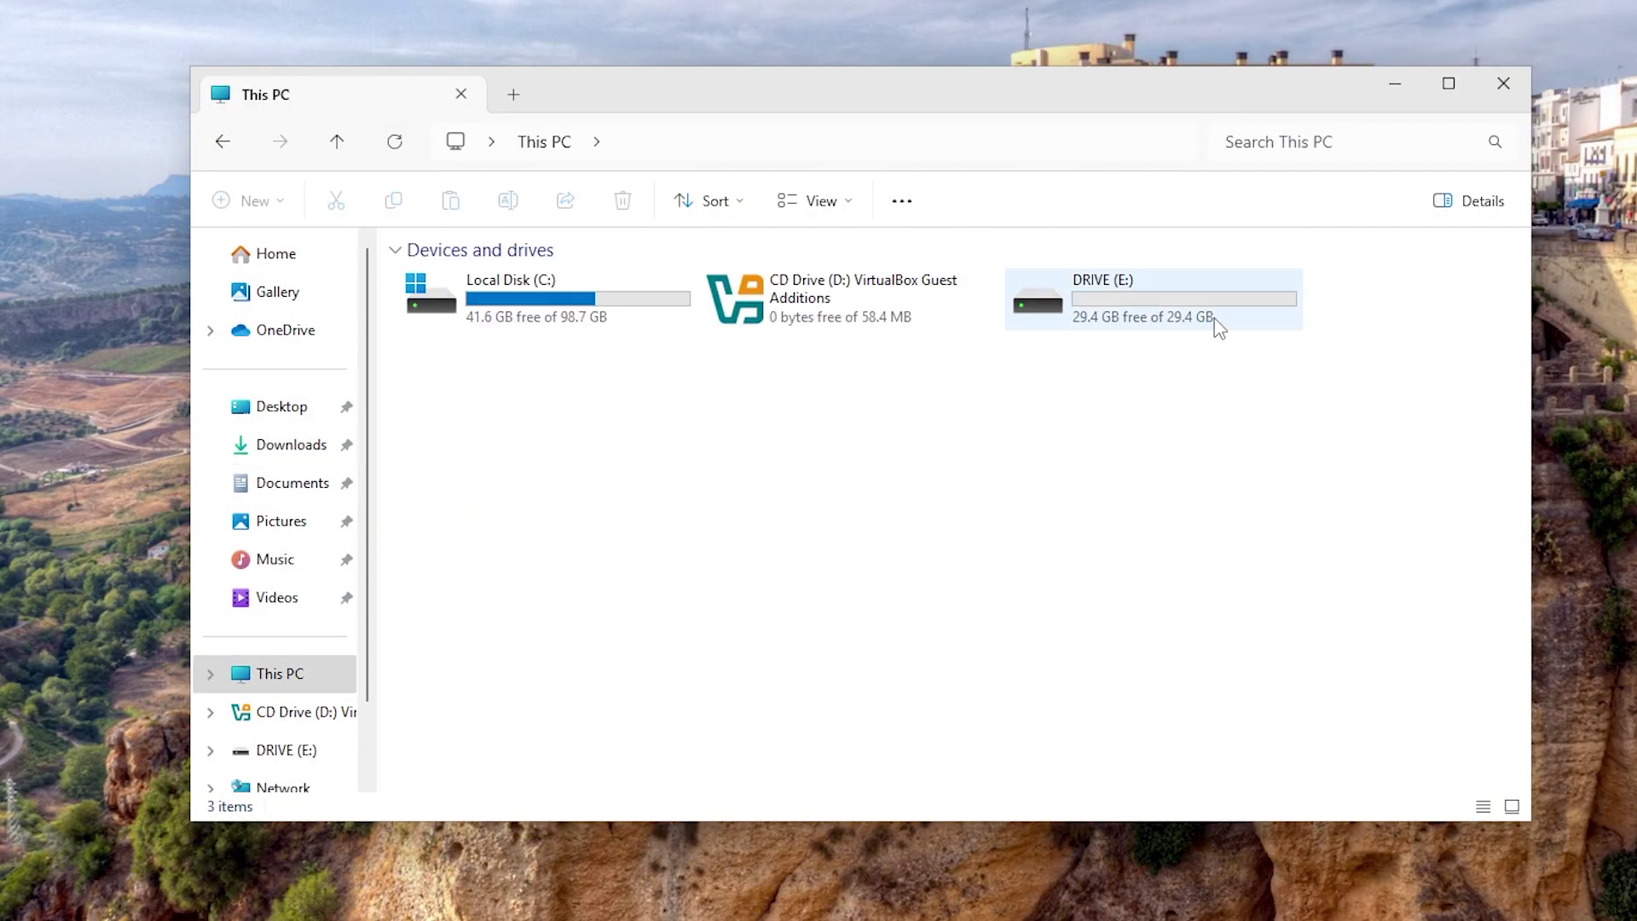
{"action": "double_click", "coordinate": [1217, 326]}
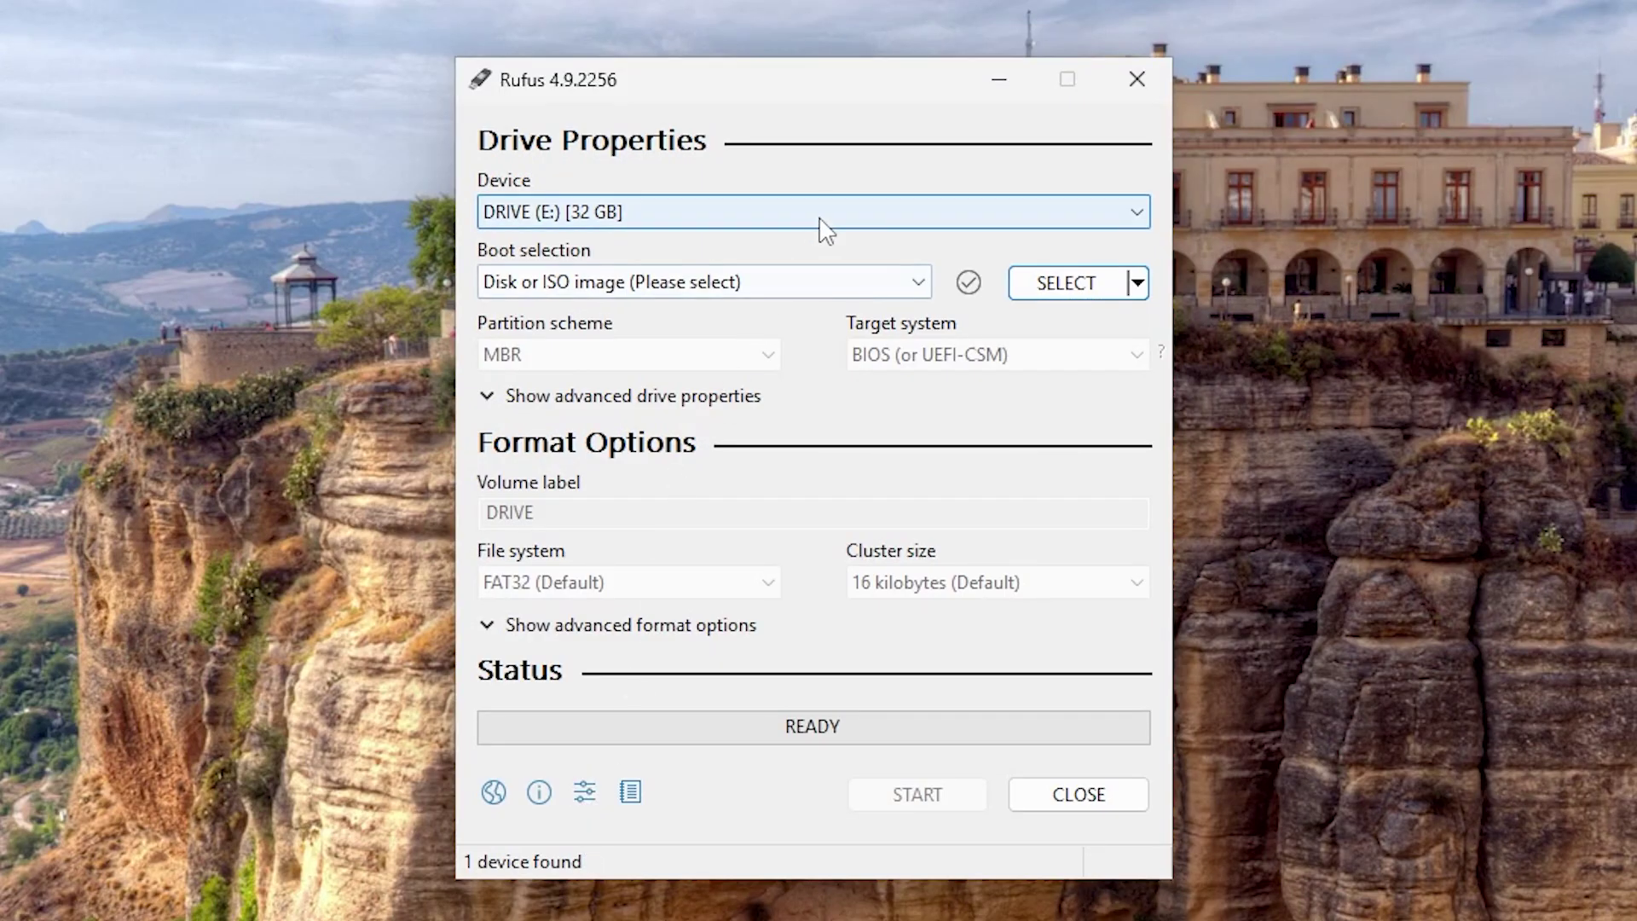
Step: Confirm DRIVE (E:) as the target device and select the Windows 10 IoT LTSC ISO
{"action": "left_click", "coordinate": [519, 223]}
{"action": "left_click", "coordinate": [522, 229]}
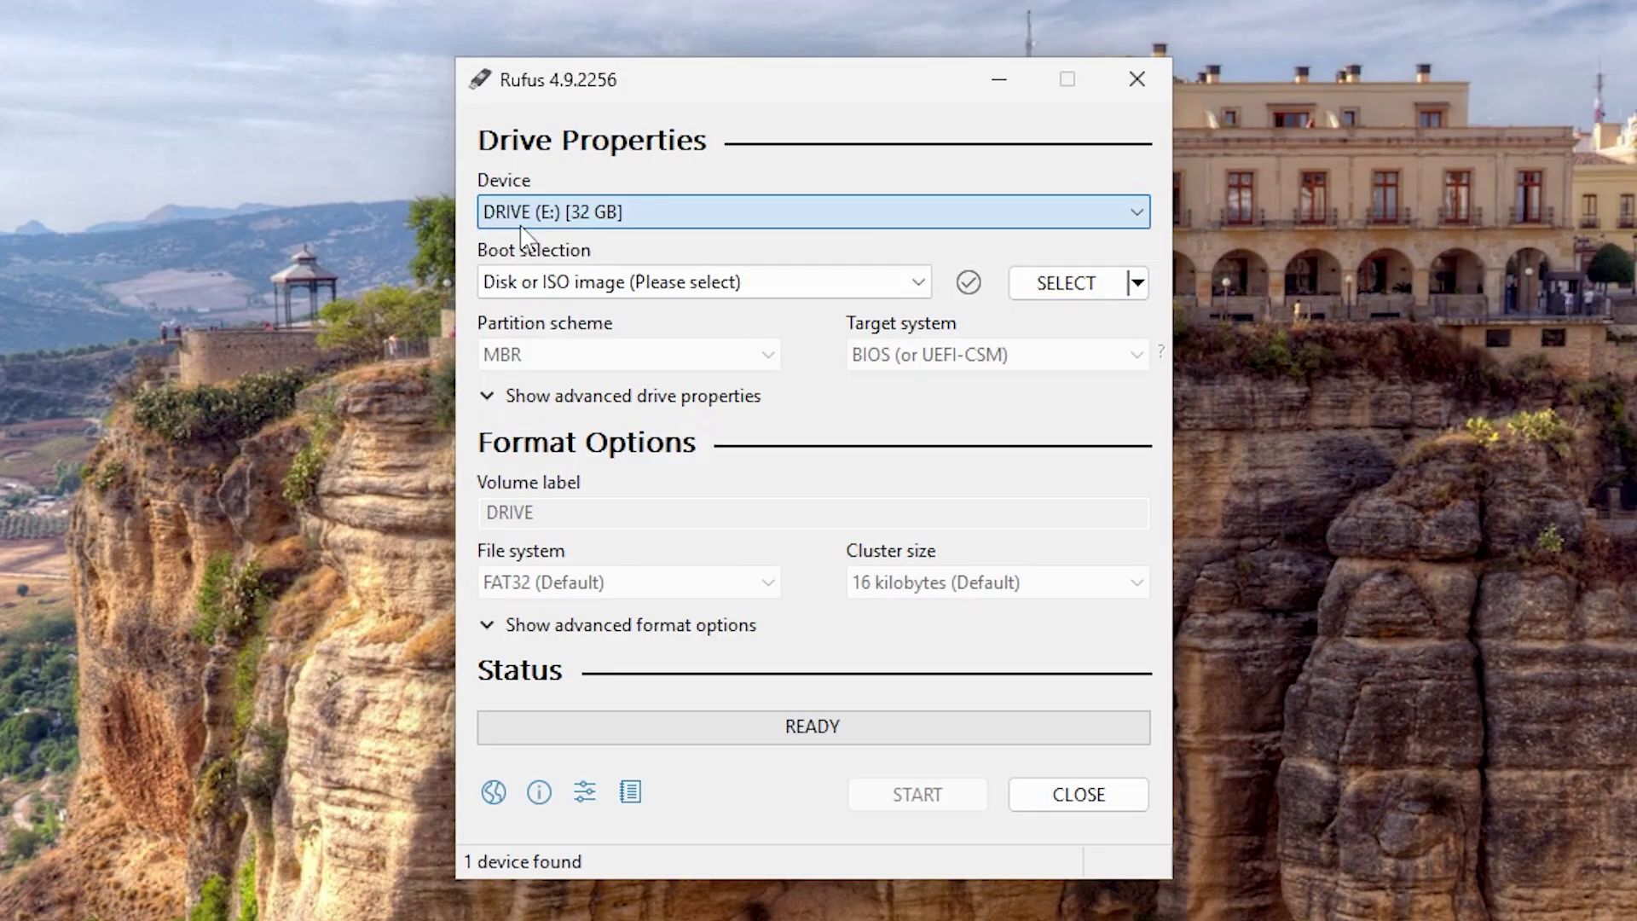
{"action": "left_click", "coordinate": [1067, 284]}
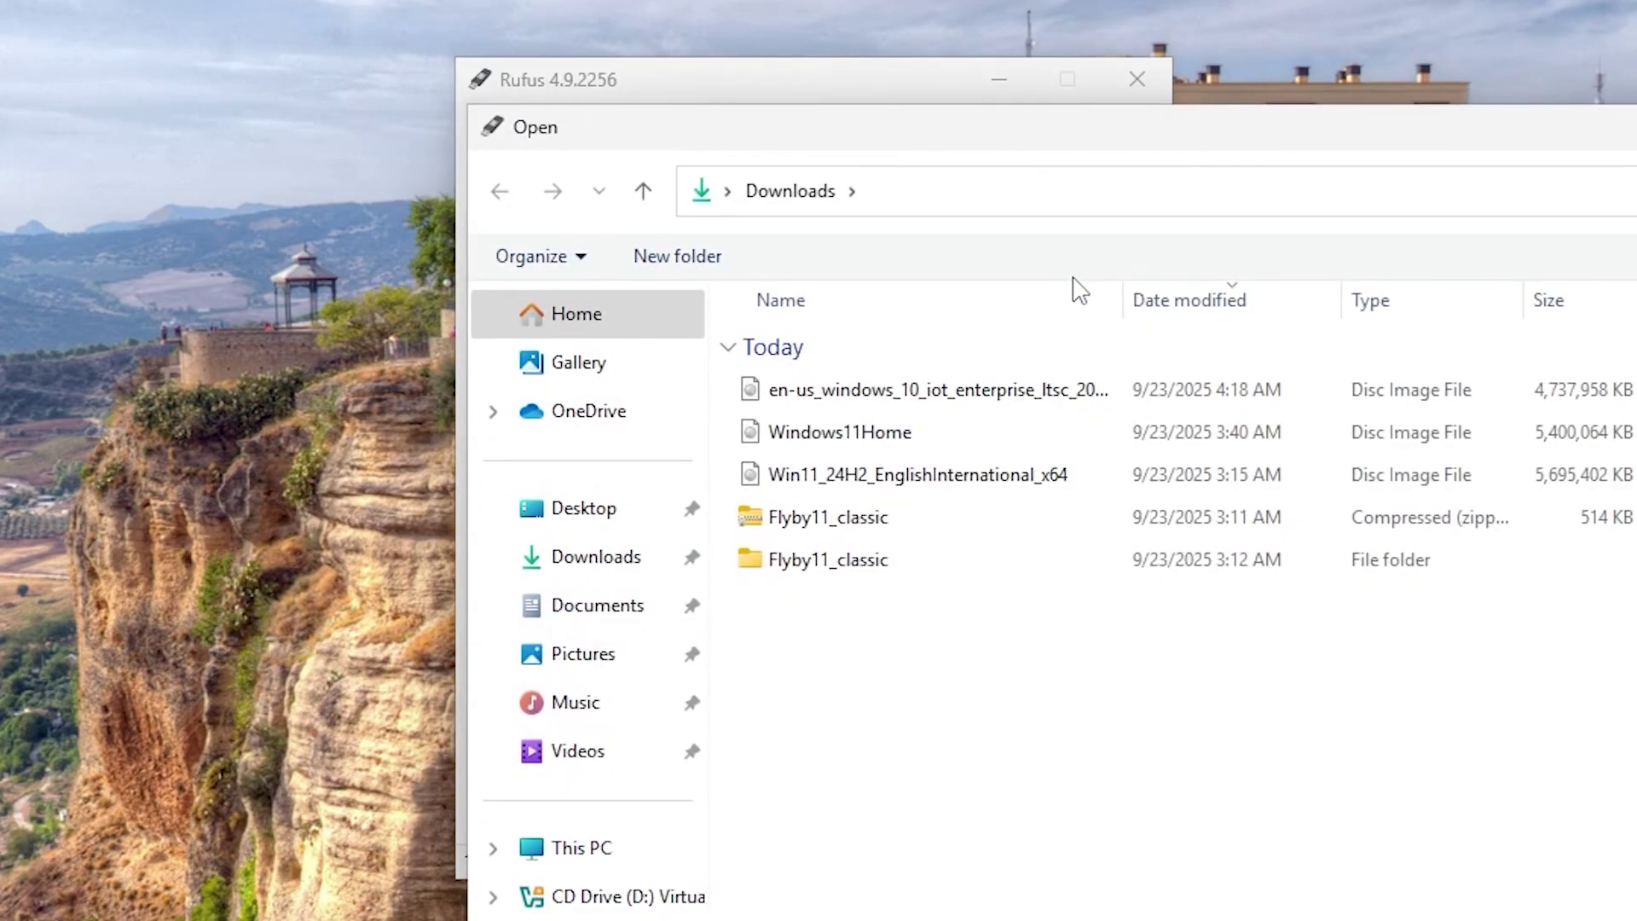
{"action": "left_click", "coordinate": [1008, 392]}
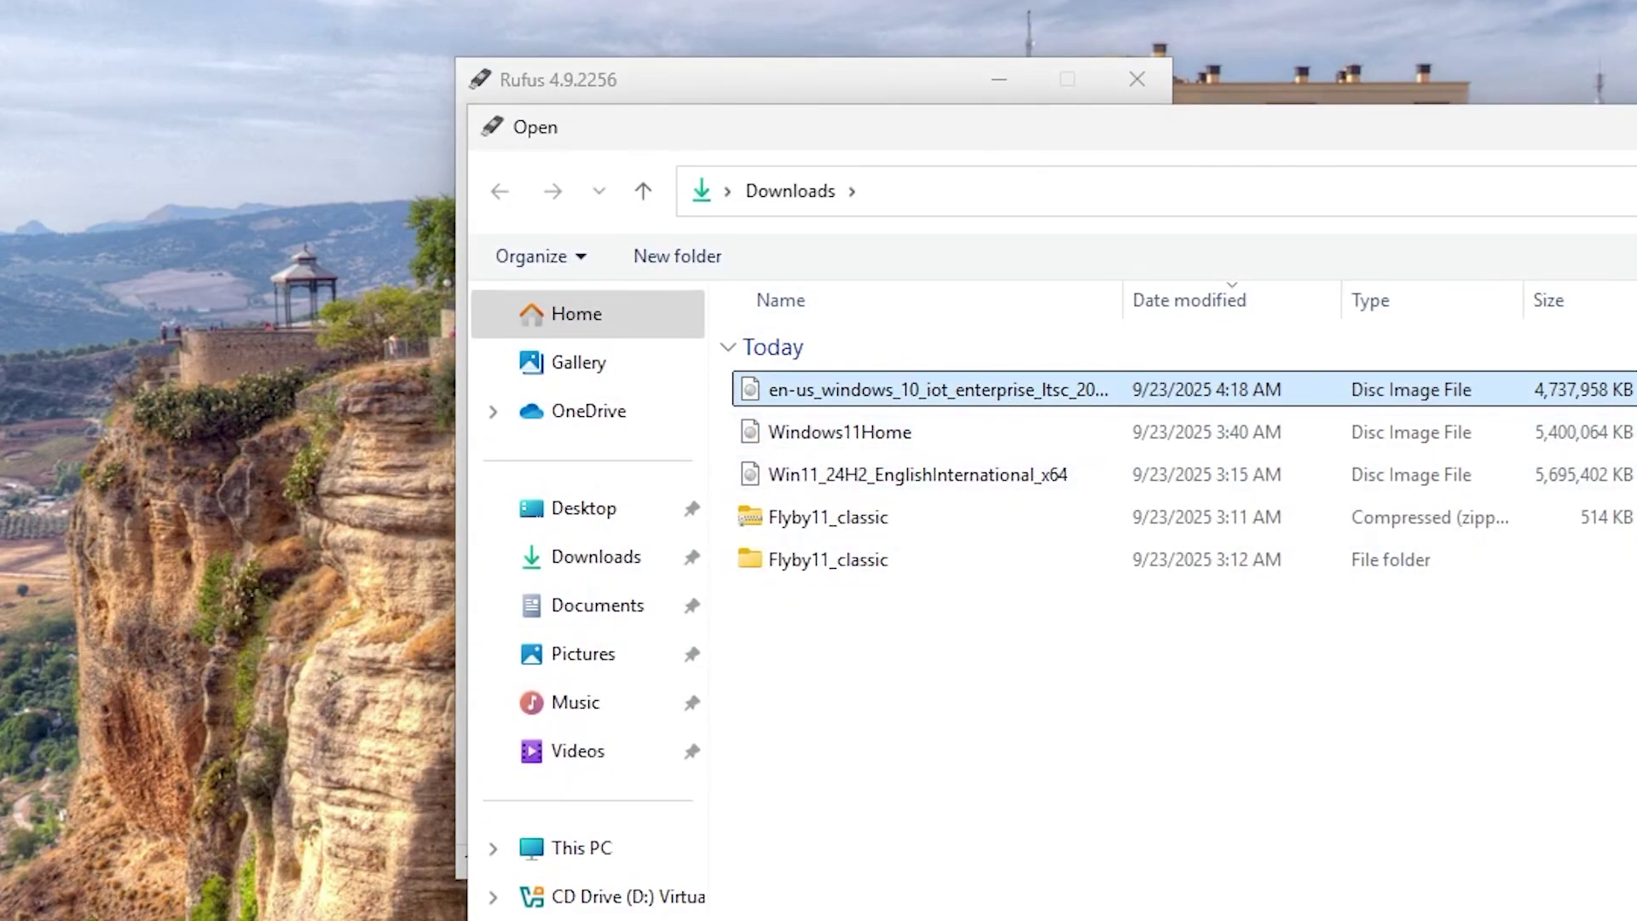
{"action": "key", "text": "Return"}
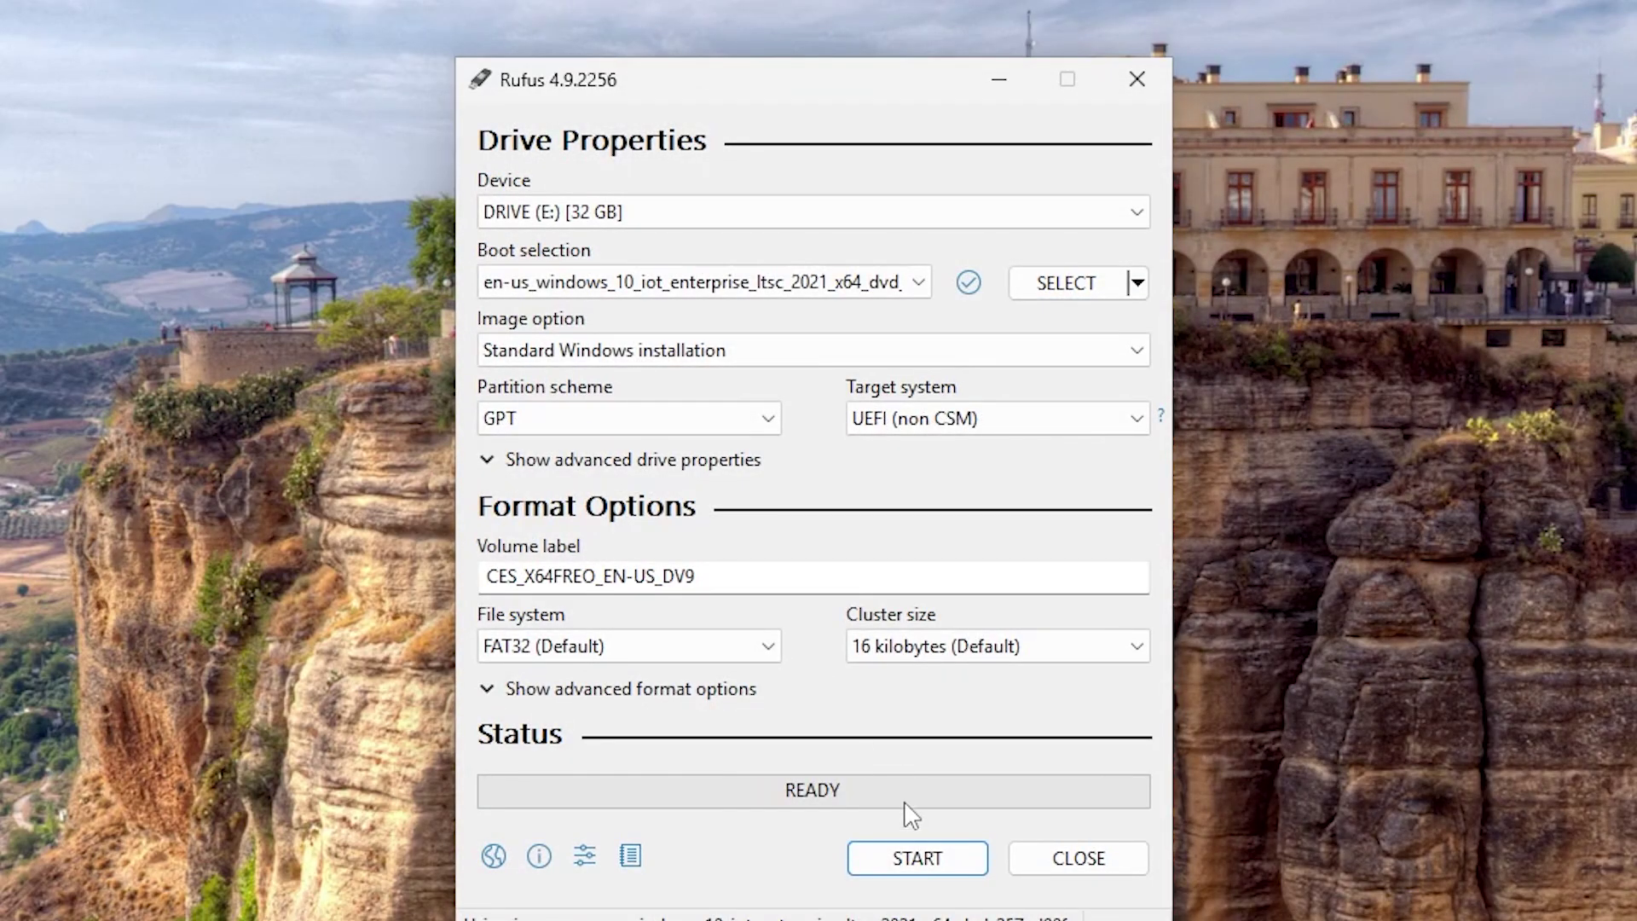
Step: Start writing with data collection disabled and confirm erasing DRIVE (E:)
{"action": "left_click", "coordinate": [918, 859]}
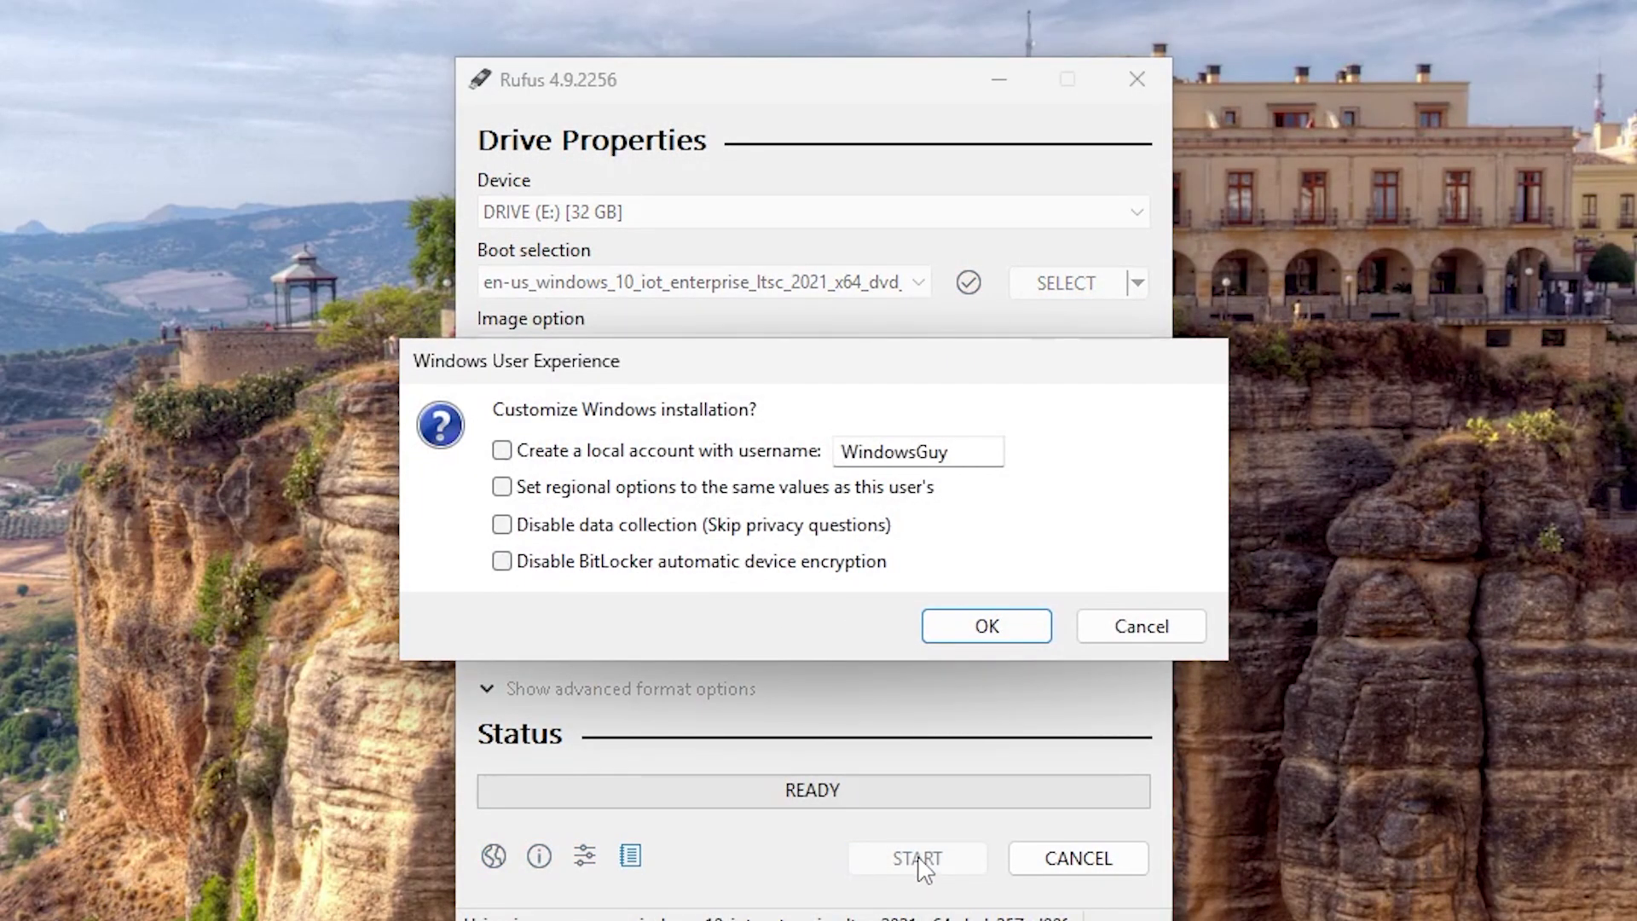
{"action": "left_click", "coordinate": [772, 528]}
{"action": "left_click", "coordinate": [1002, 632]}
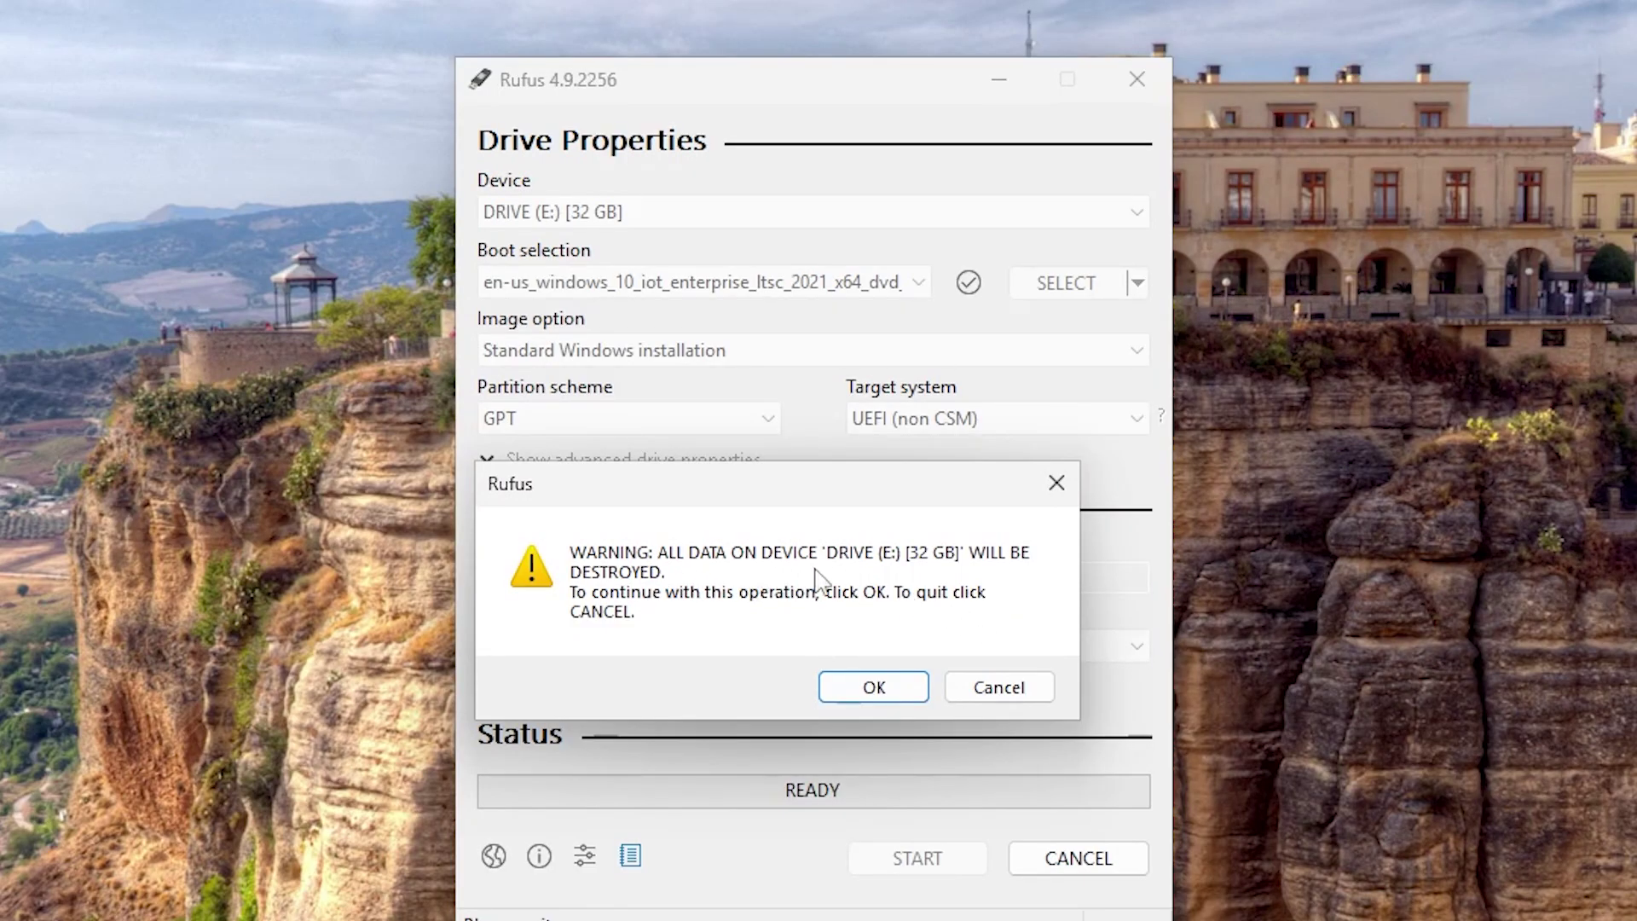
{"action": "left_click", "coordinate": [909, 686]}
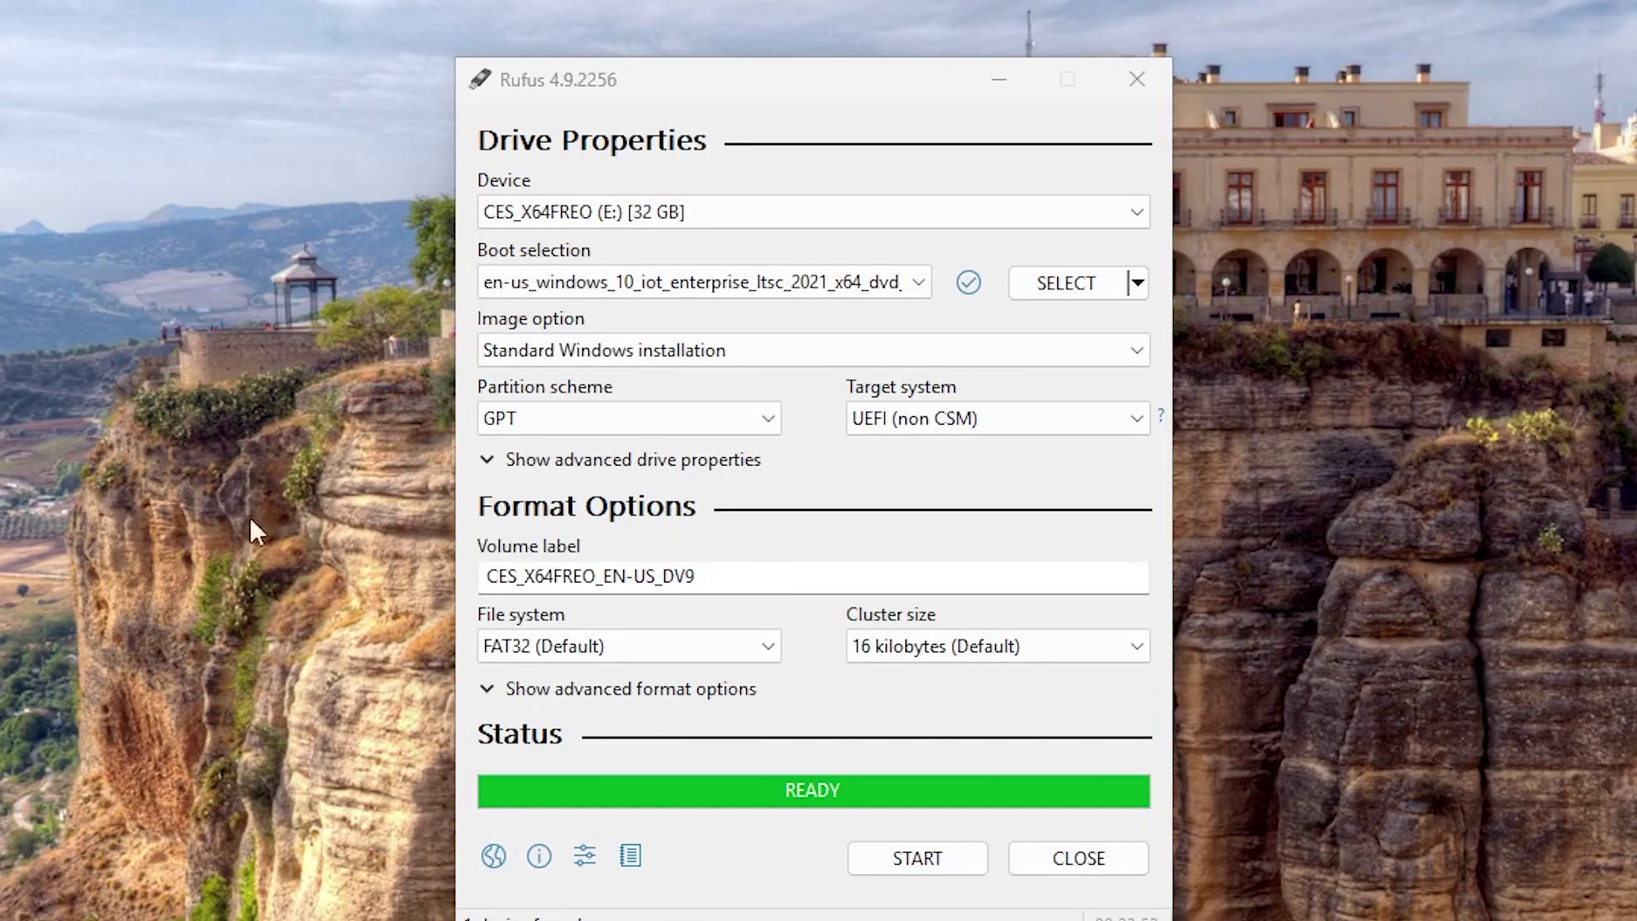
Step: Create a desktop shortcut targeting 'shutdown /r /fw /t 1' to reboot into firmware
{"action": "left_click", "coordinate": [761, 212]}
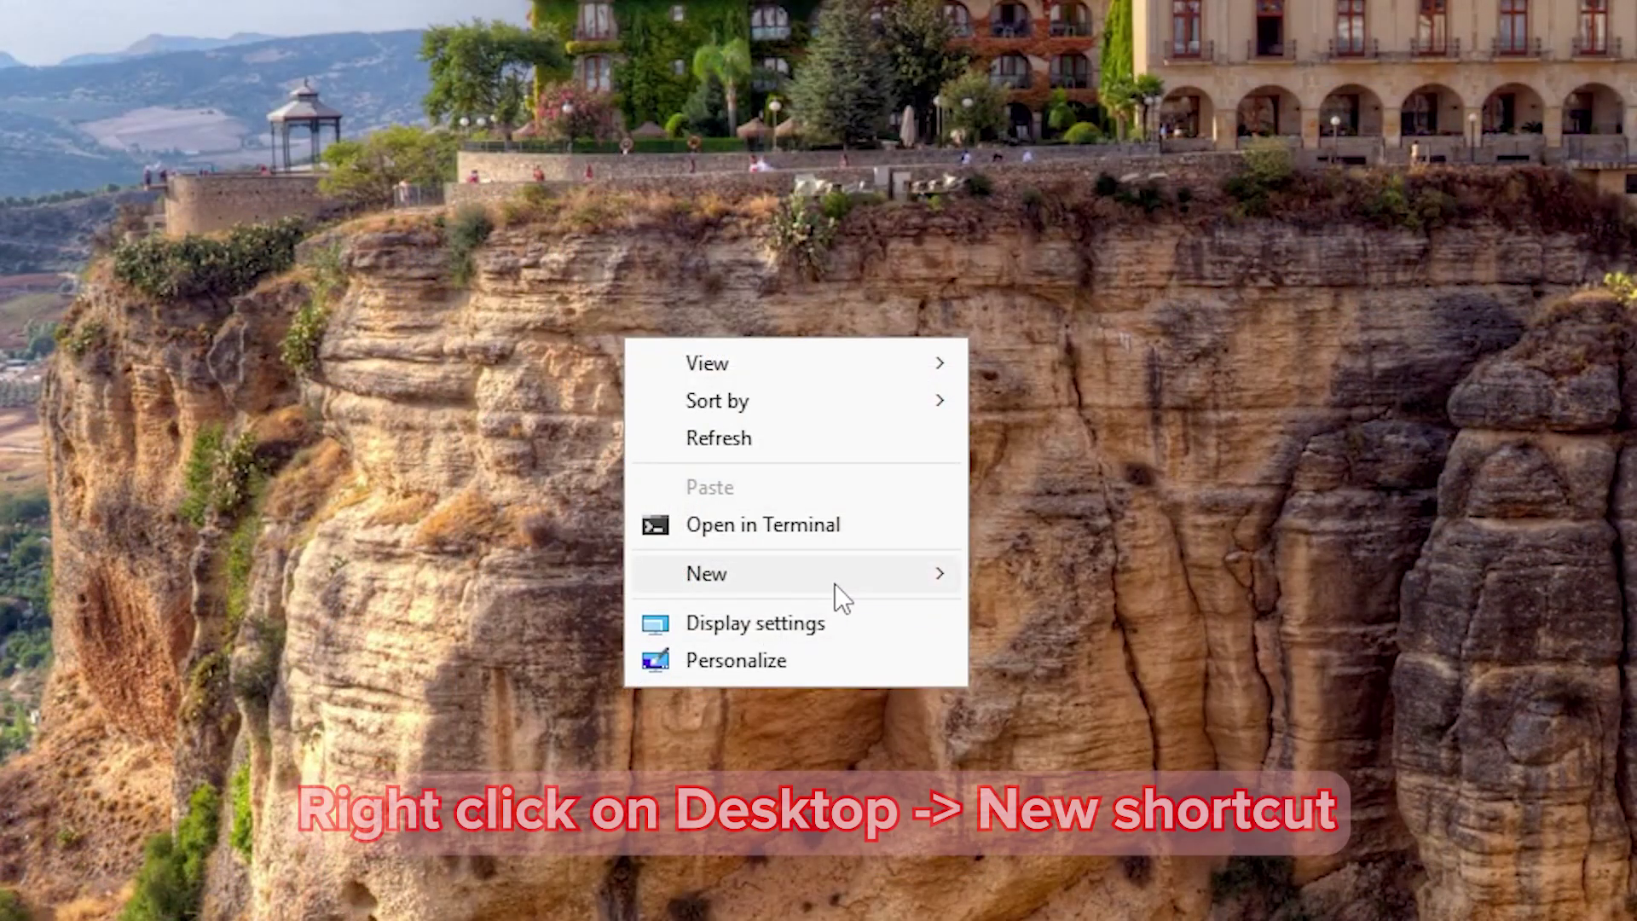
{"action": "mouse_move", "coordinate": [836, 583]}
{"action": "left_click", "coordinate": [1061, 618]}
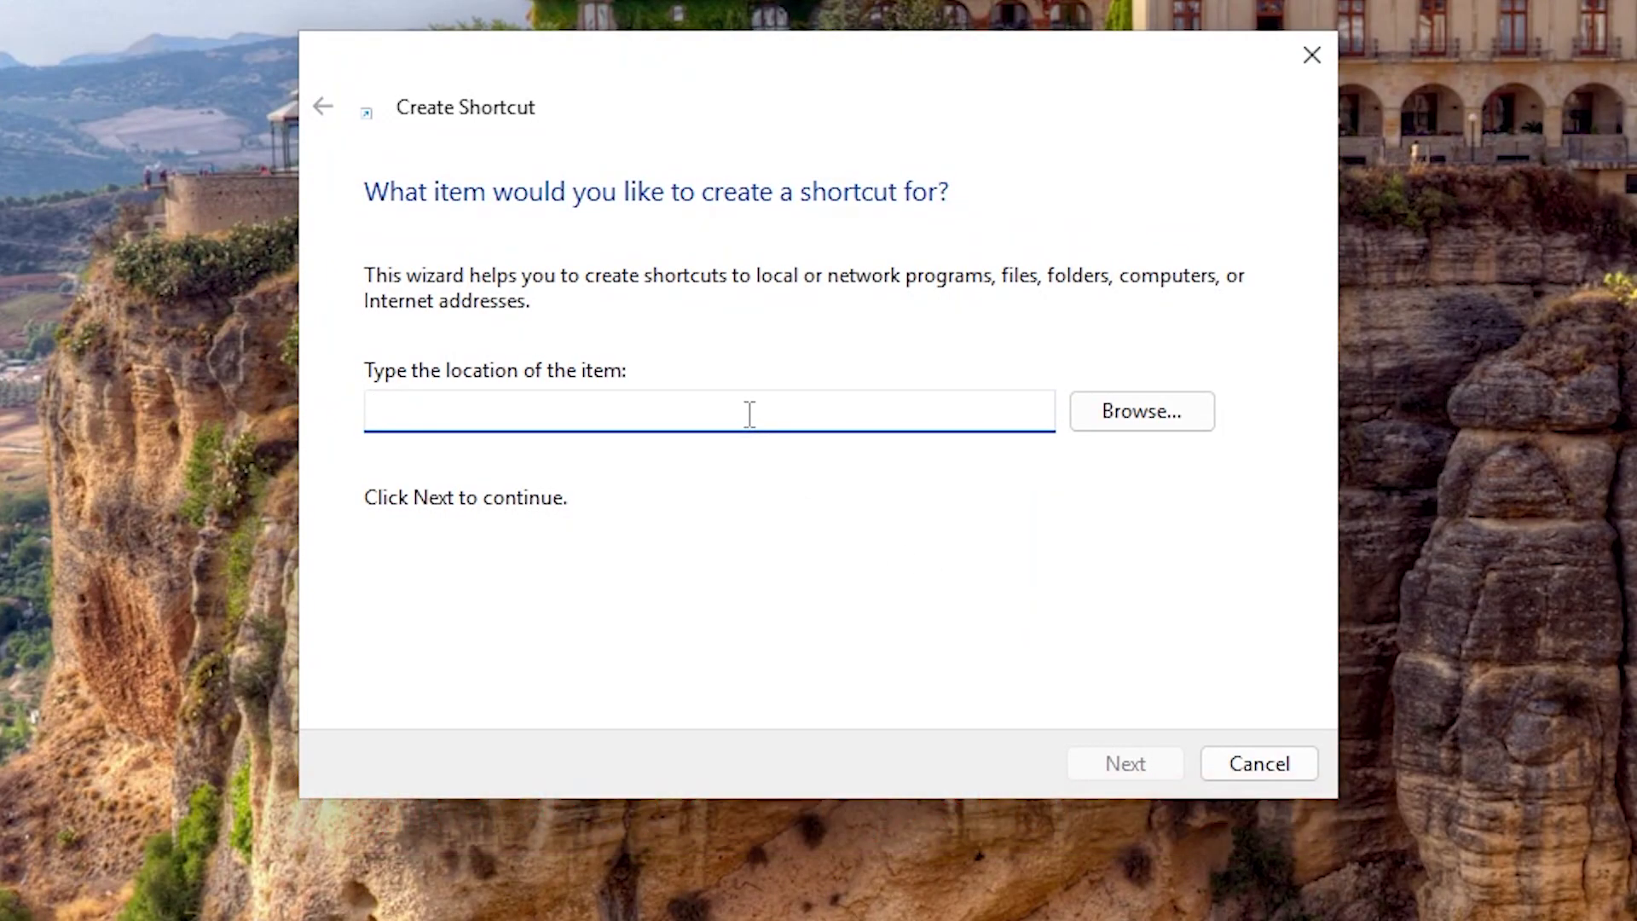
{"action": "type", "text": "shutdown /r /fw /t 1"}
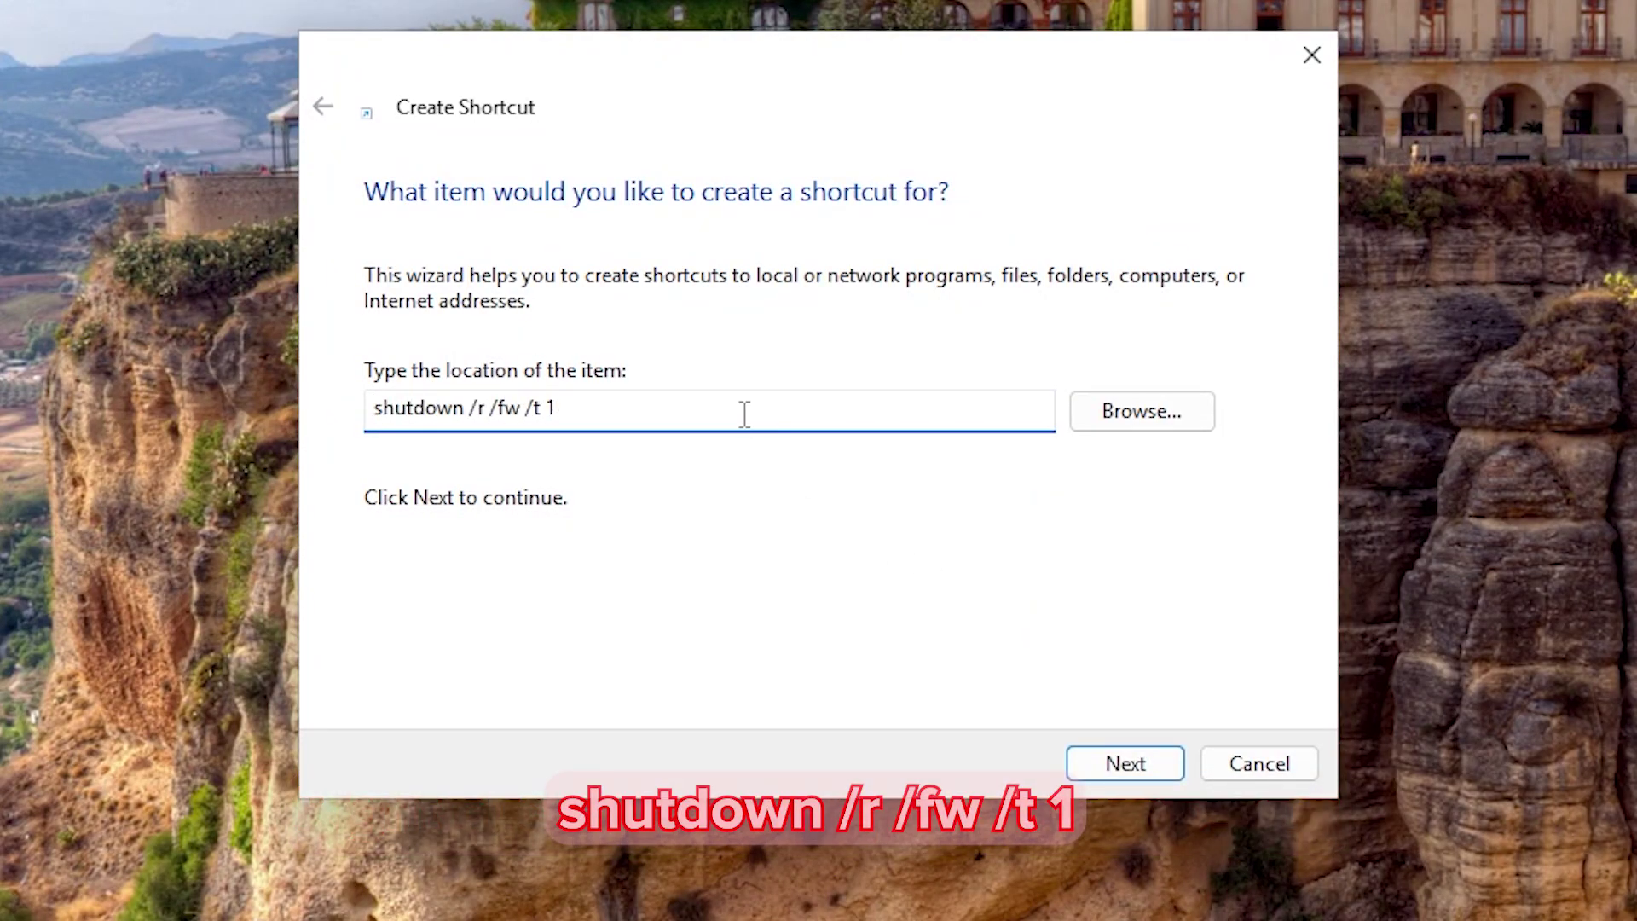
{"action": "left_click", "coordinate": [1125, 764]}
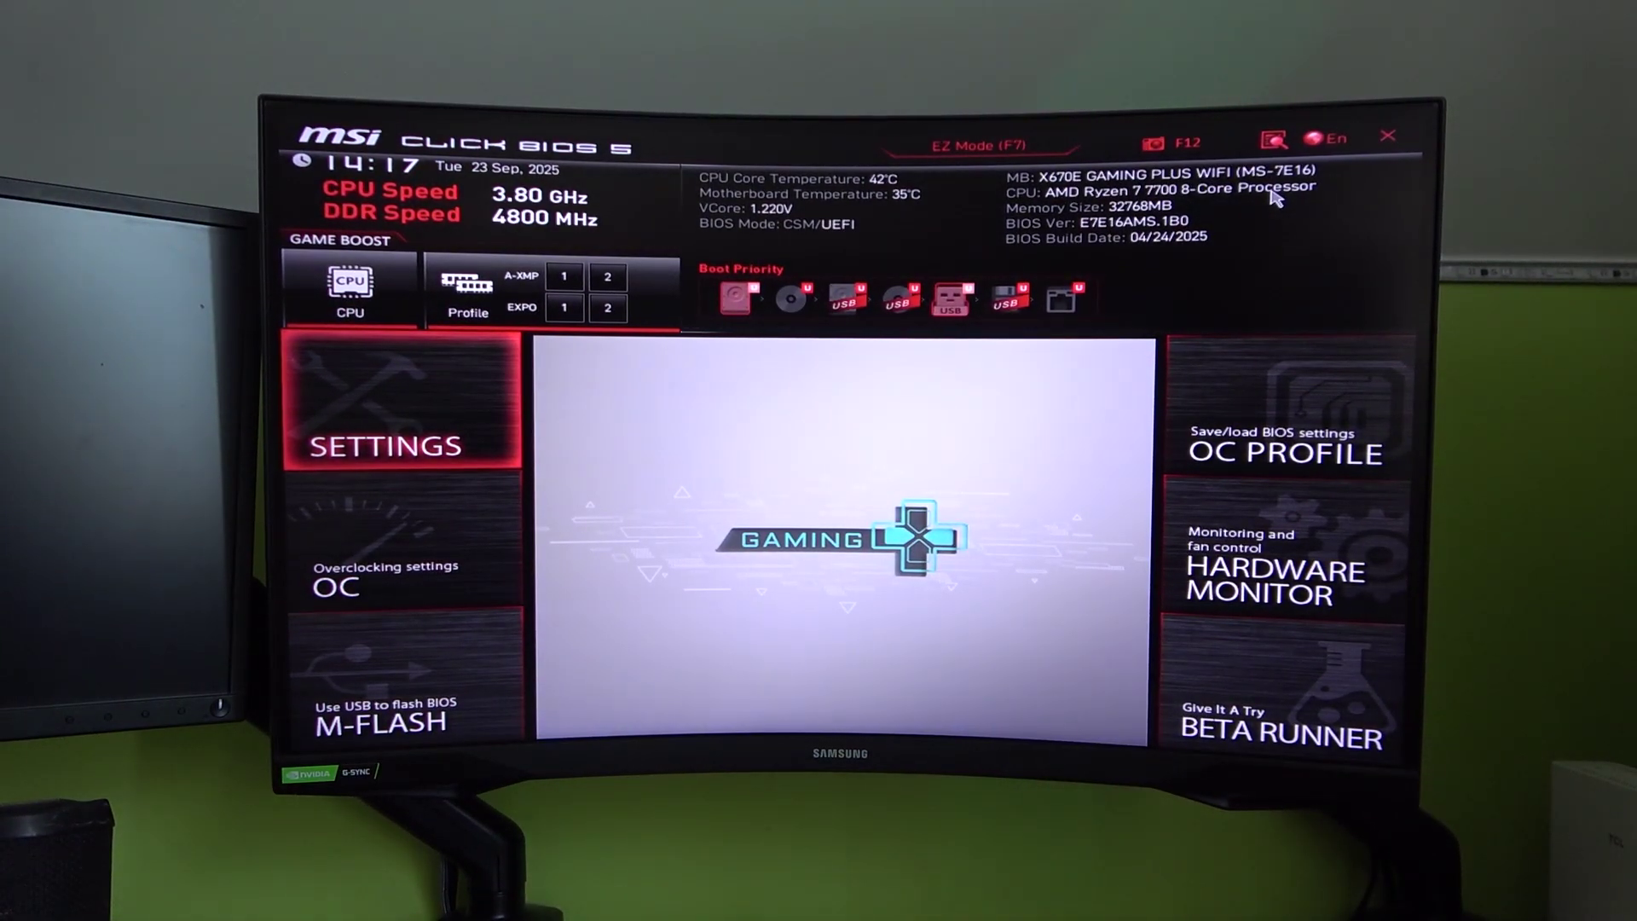
Step: Set Boot Option #1 to UEFI USB Key under Settings > Boot in MSI Click BIOS
{"action": "left_click_drag", "start_coordinate": [953, 303], "coordinate": [735, 309]}
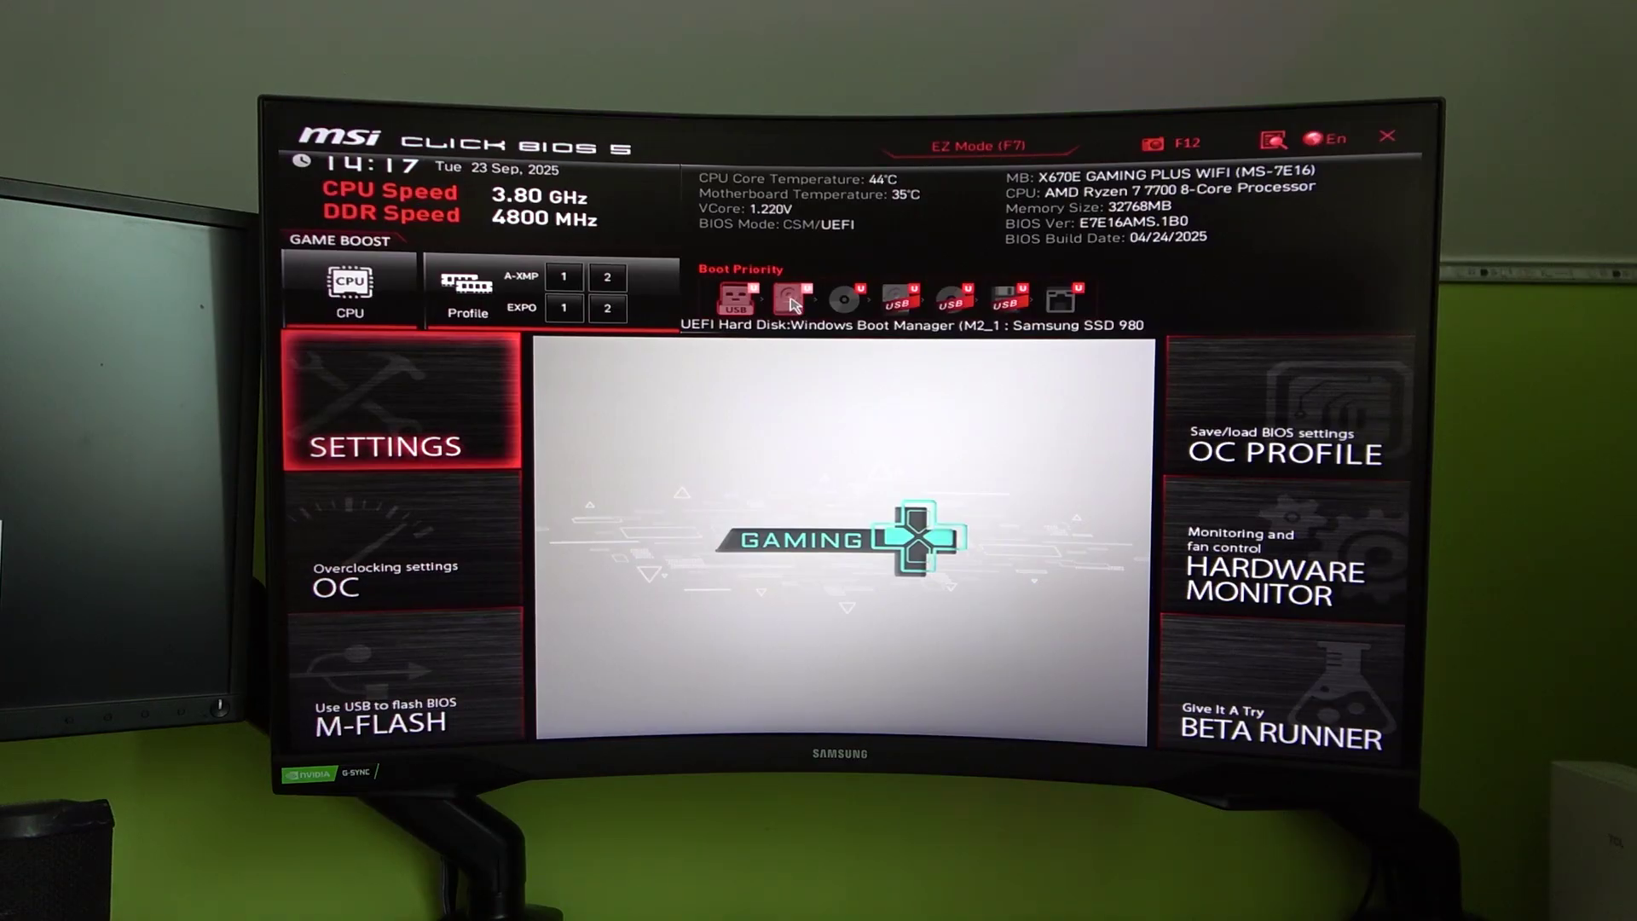
{"action": "left_click", "coordinate": [443, 404]}
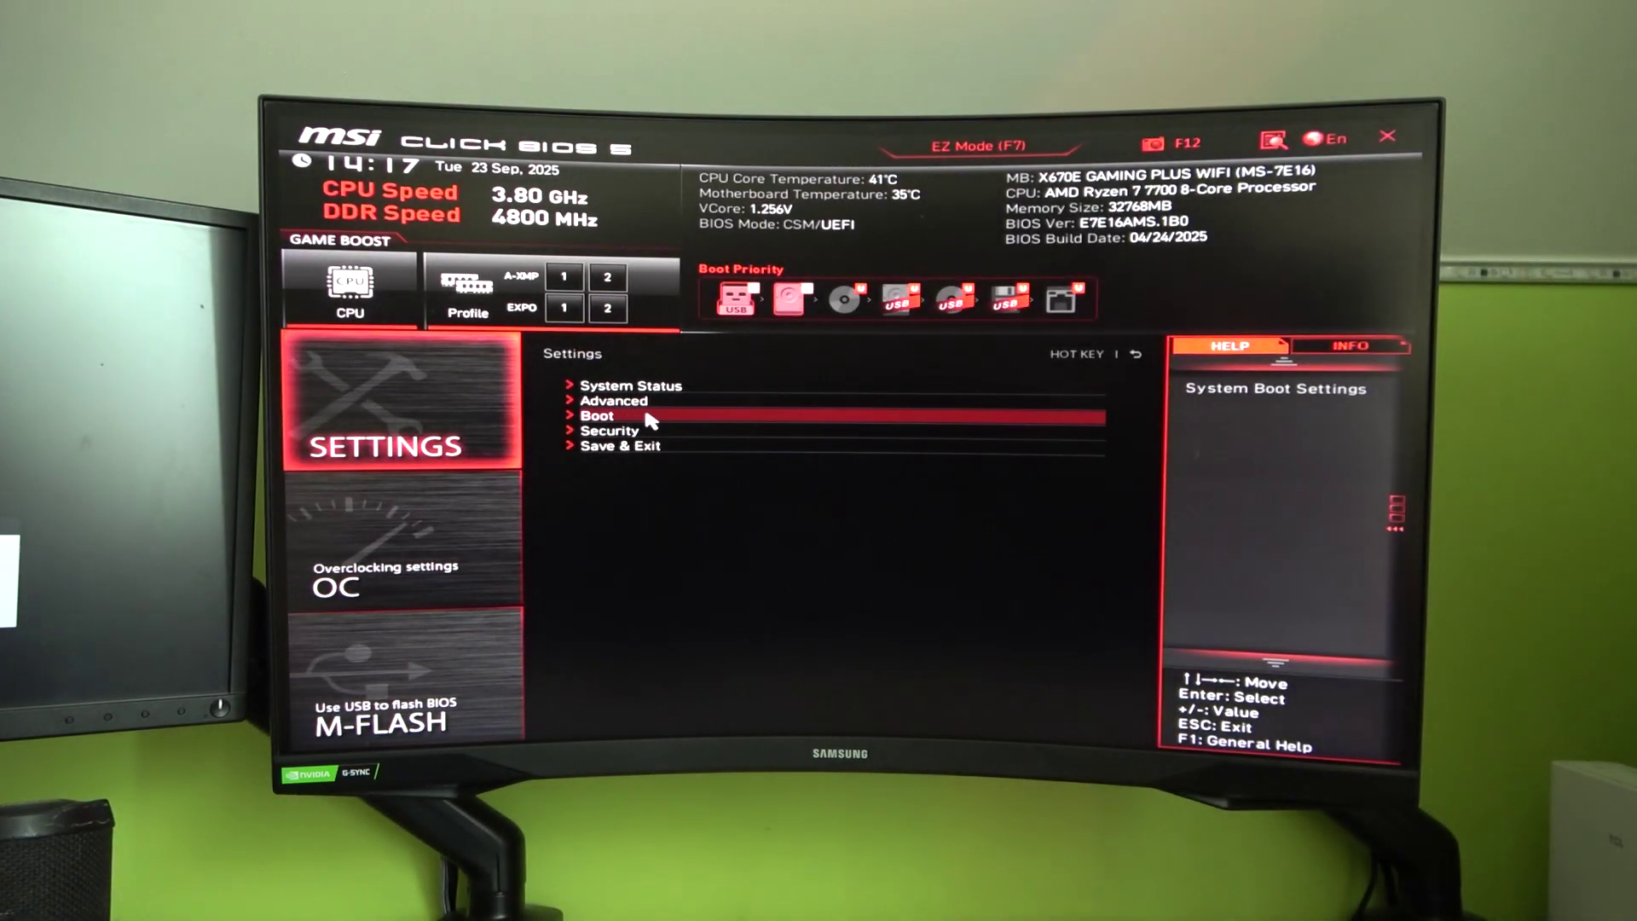
{"action": "left_click", "coordinate": [614, 416]}
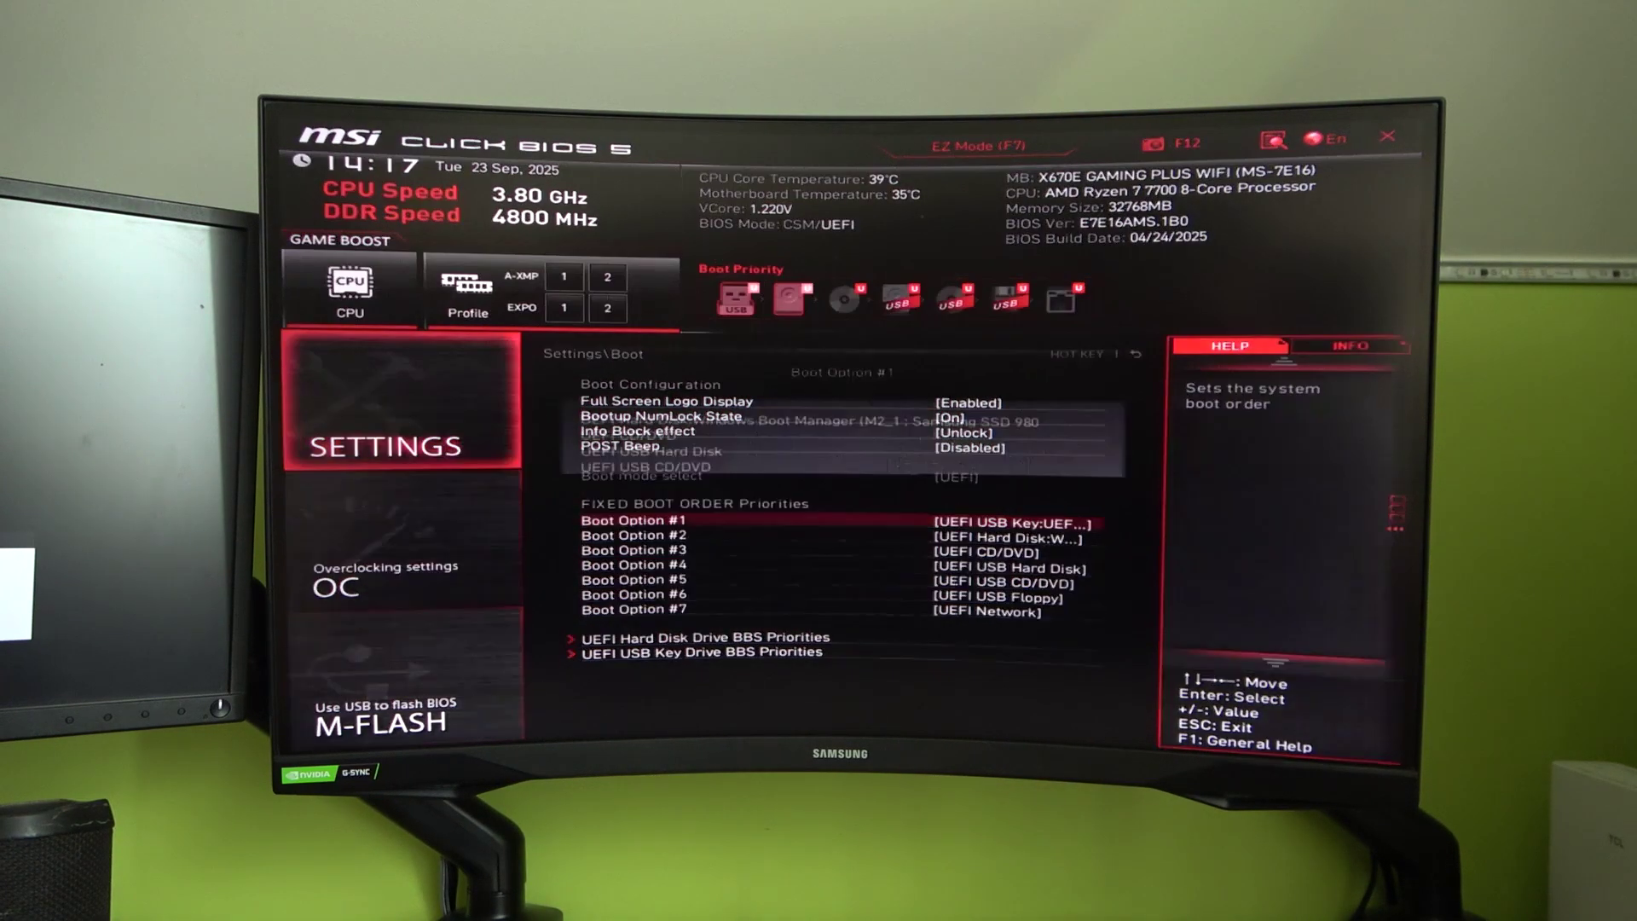
{"action": "left_click", "coordinate": [1038, 526]}
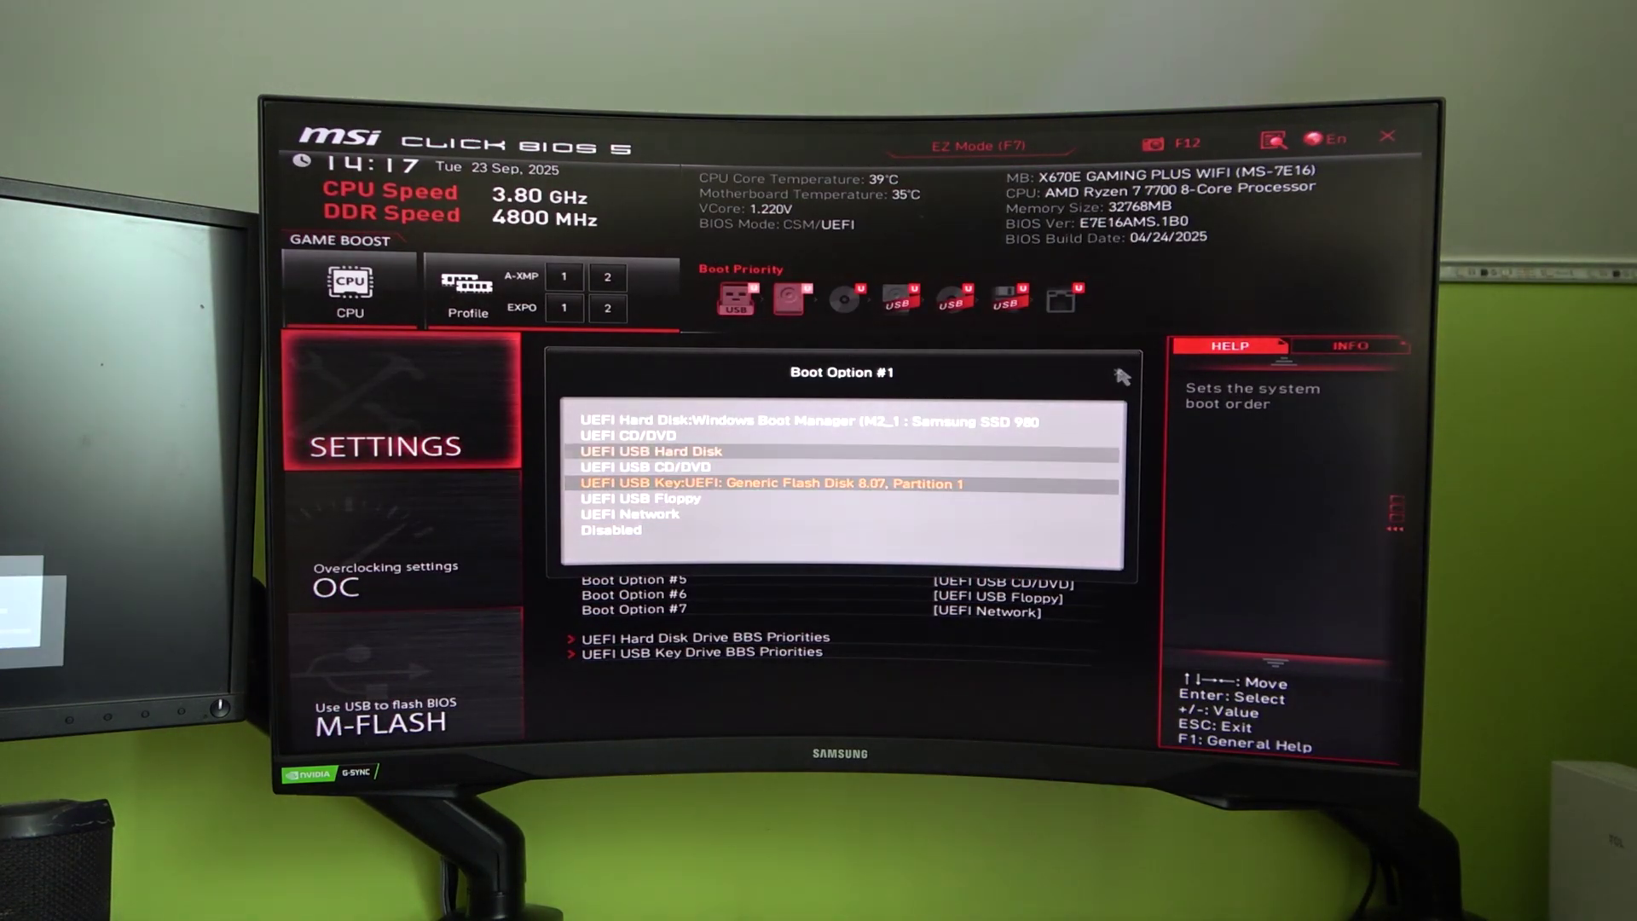
{"action": "left_click", "coordinate": [1023, 483]}
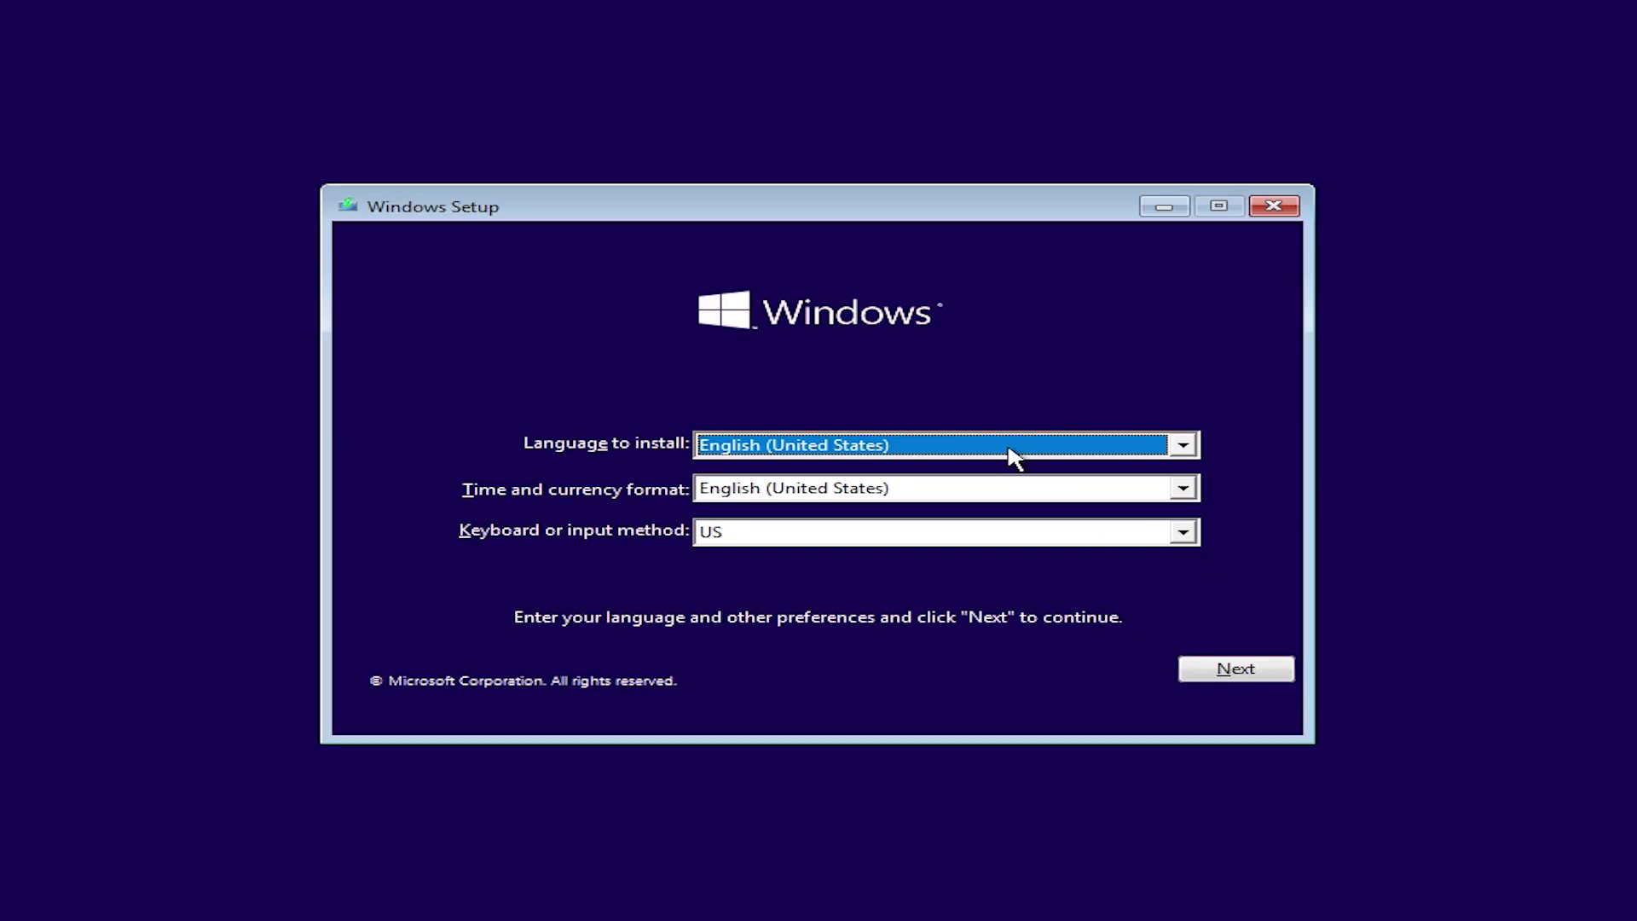
Step: Keep English (United States) language and time format with the US keyboard in Windows Setup
{"action": "left_click", "coordinate": [930, 413]}
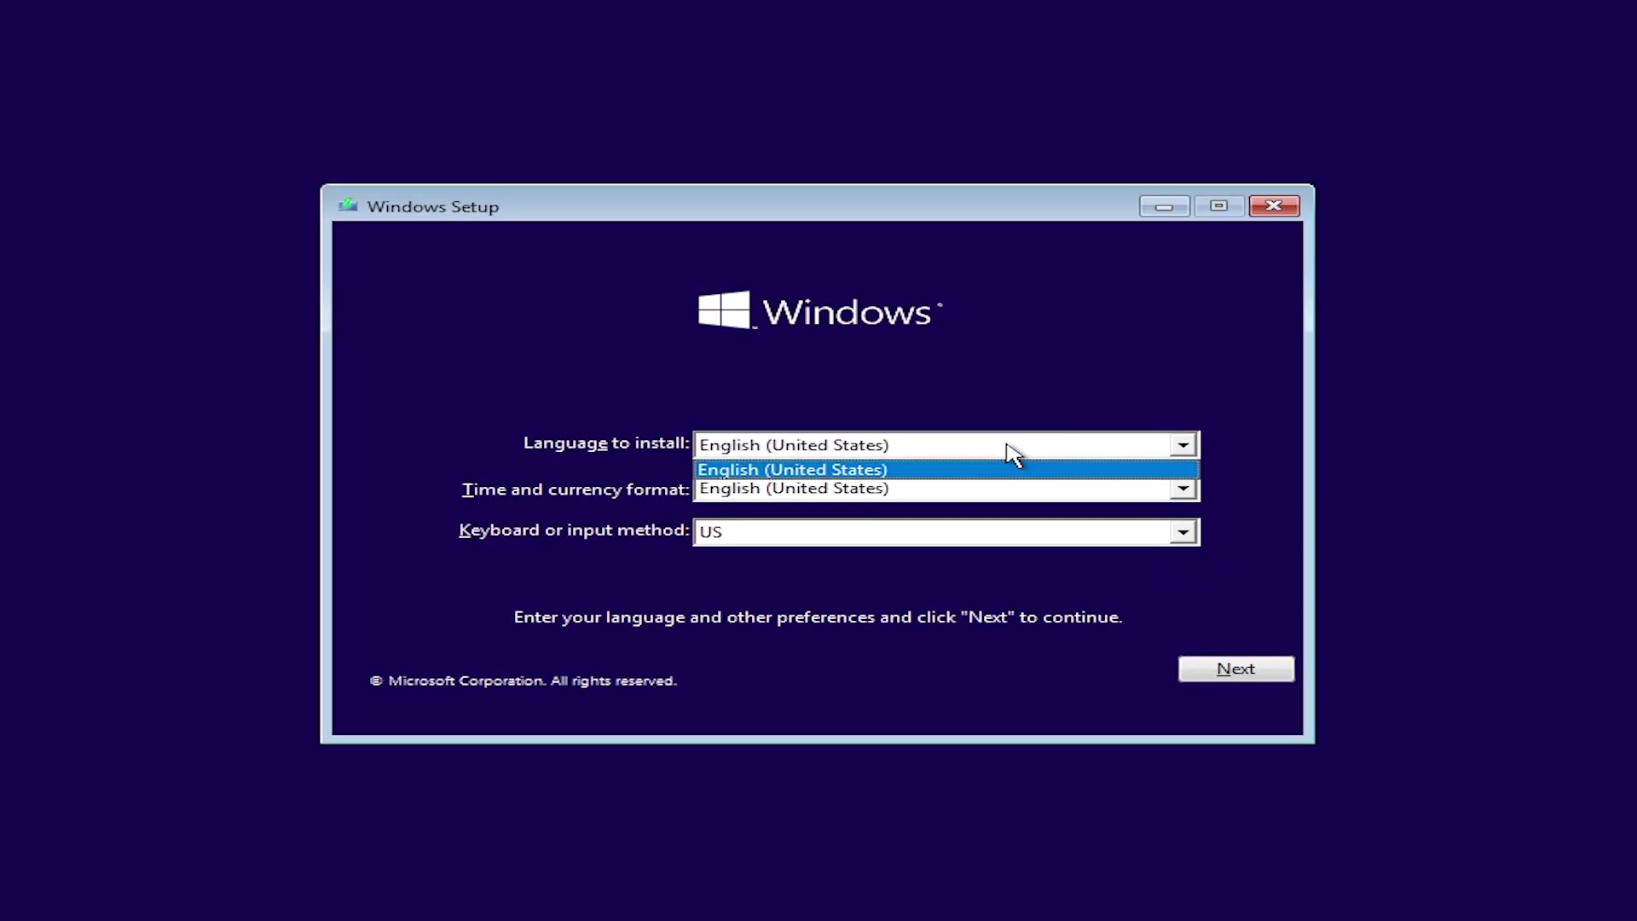
{"action": "left_click", "coordinate": [1011, 452]}
{"action": "left_click", "coordinate": [986, 489]}
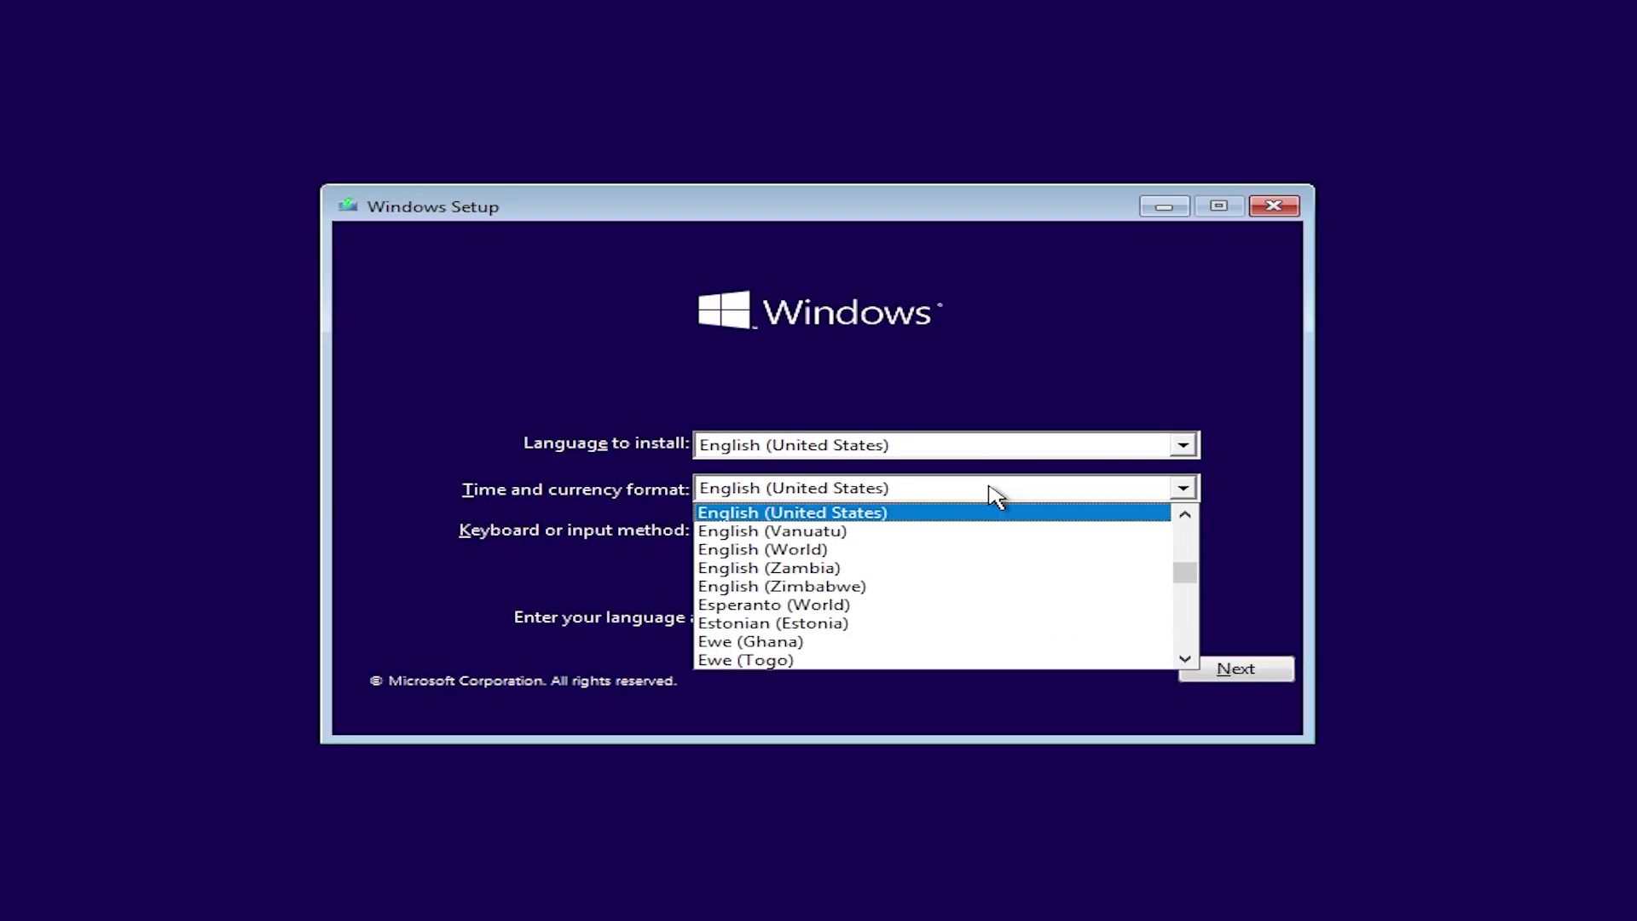
{"action": "left_click", "coordinate": [987, 490]}
{"action": "left_click", "coordinate": [955, 537]}
{"action": "left_click", "coordinate": [956, 540]}
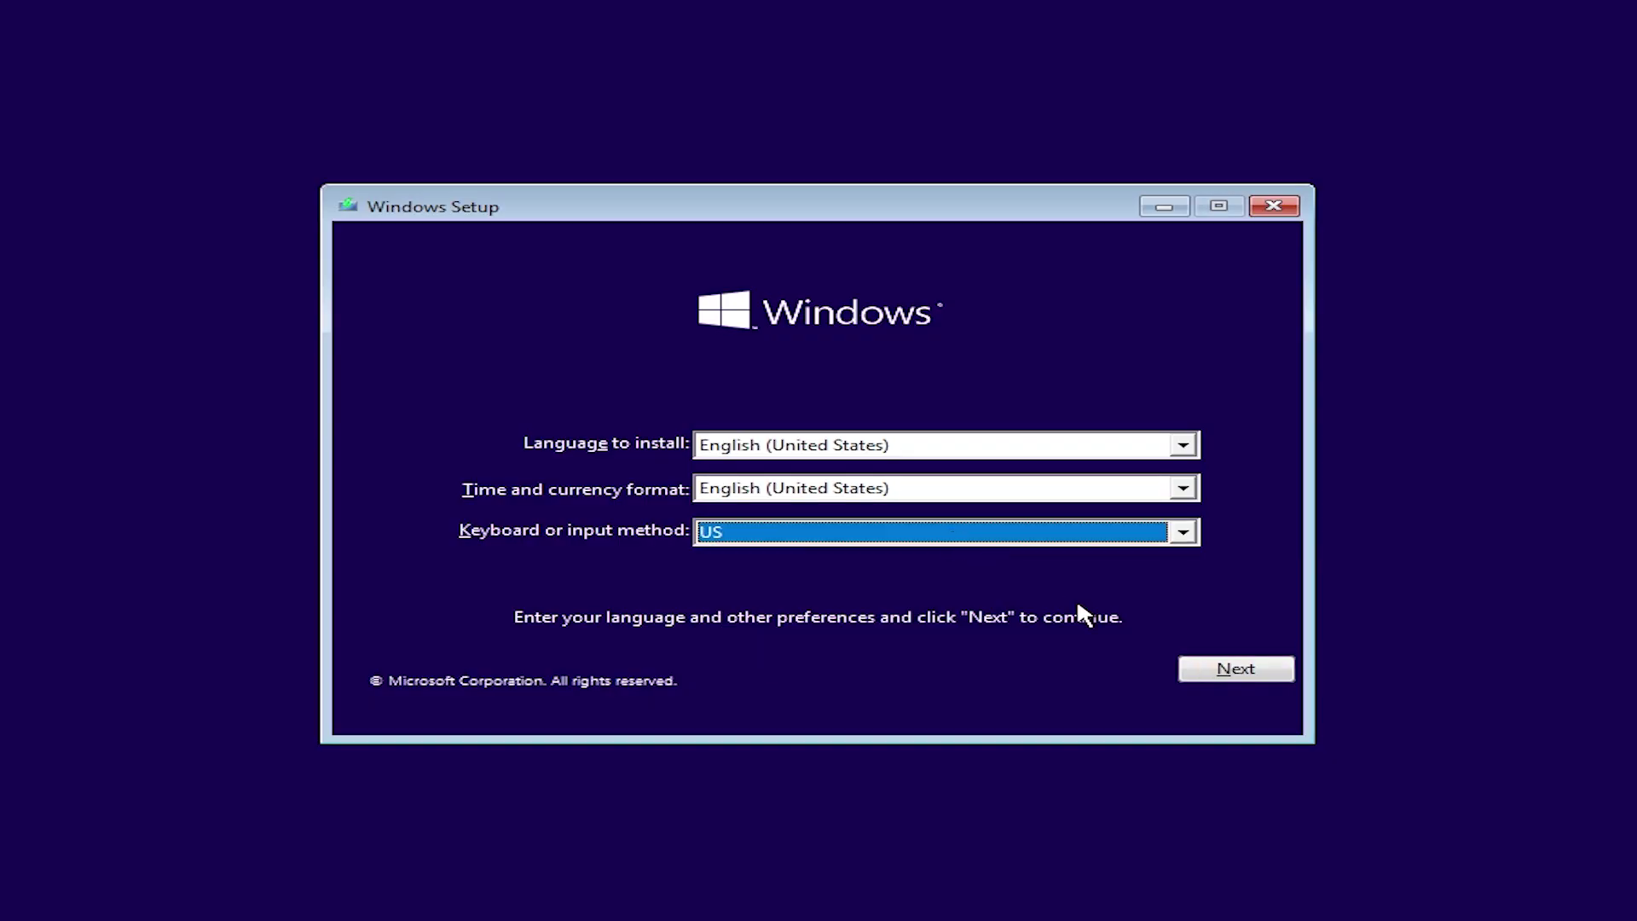
{"action": "left_click", "coordinate": [1258, 680]}
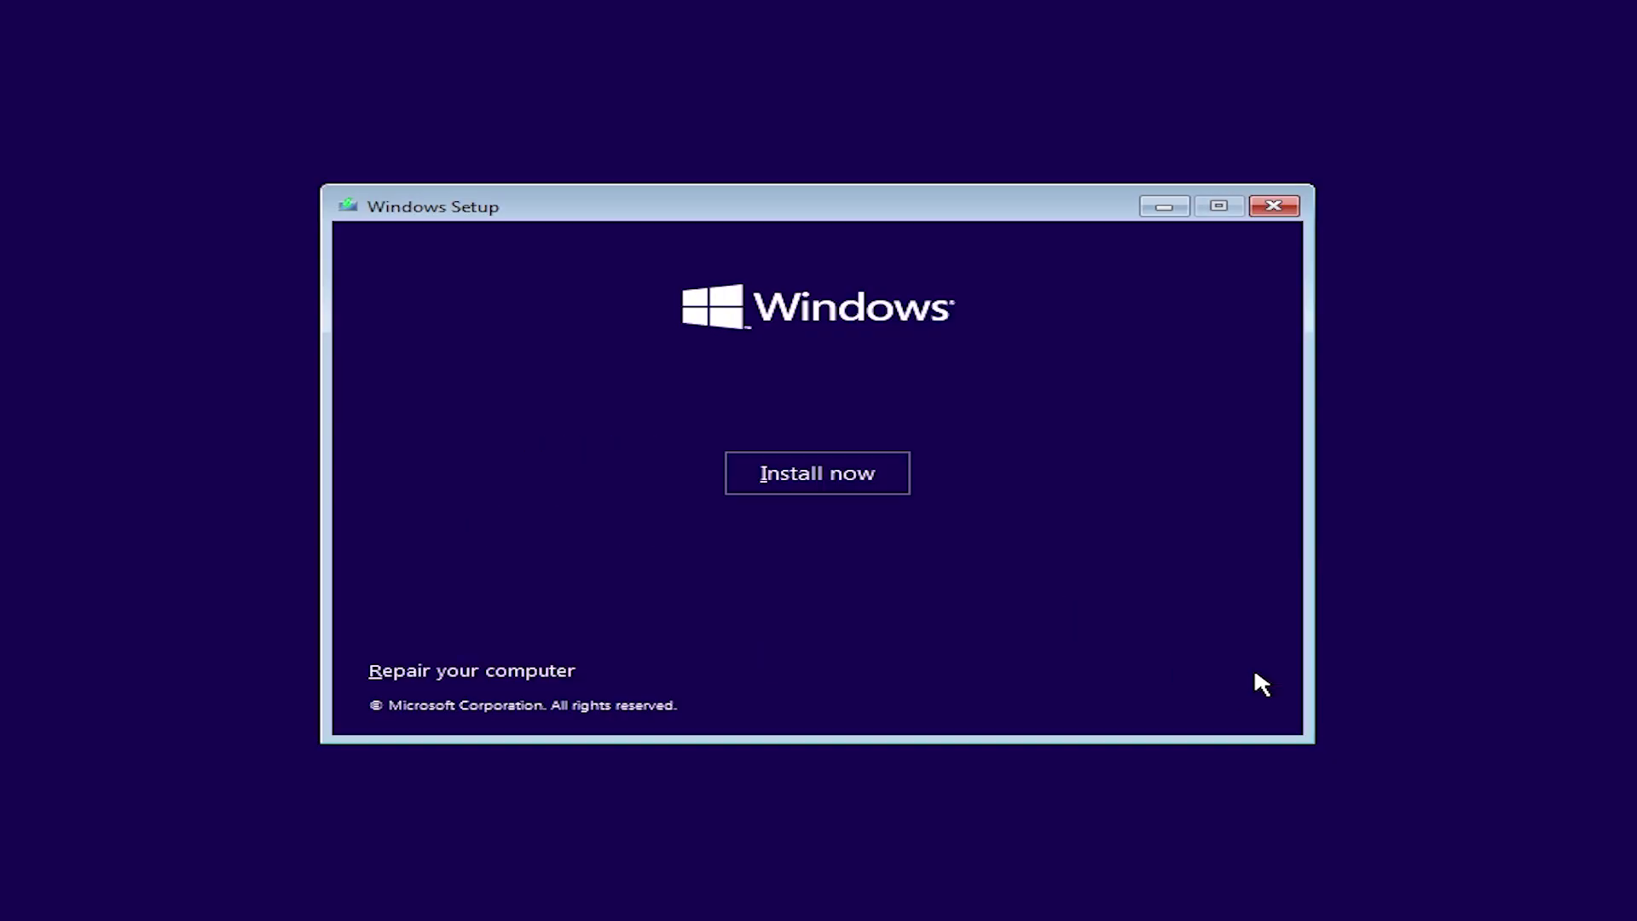
Step: Begin installing without a product key, choosing Windows 10 IoT Enterprise LTSC
{"action": "left_click", "coordinate": [824, 474]}
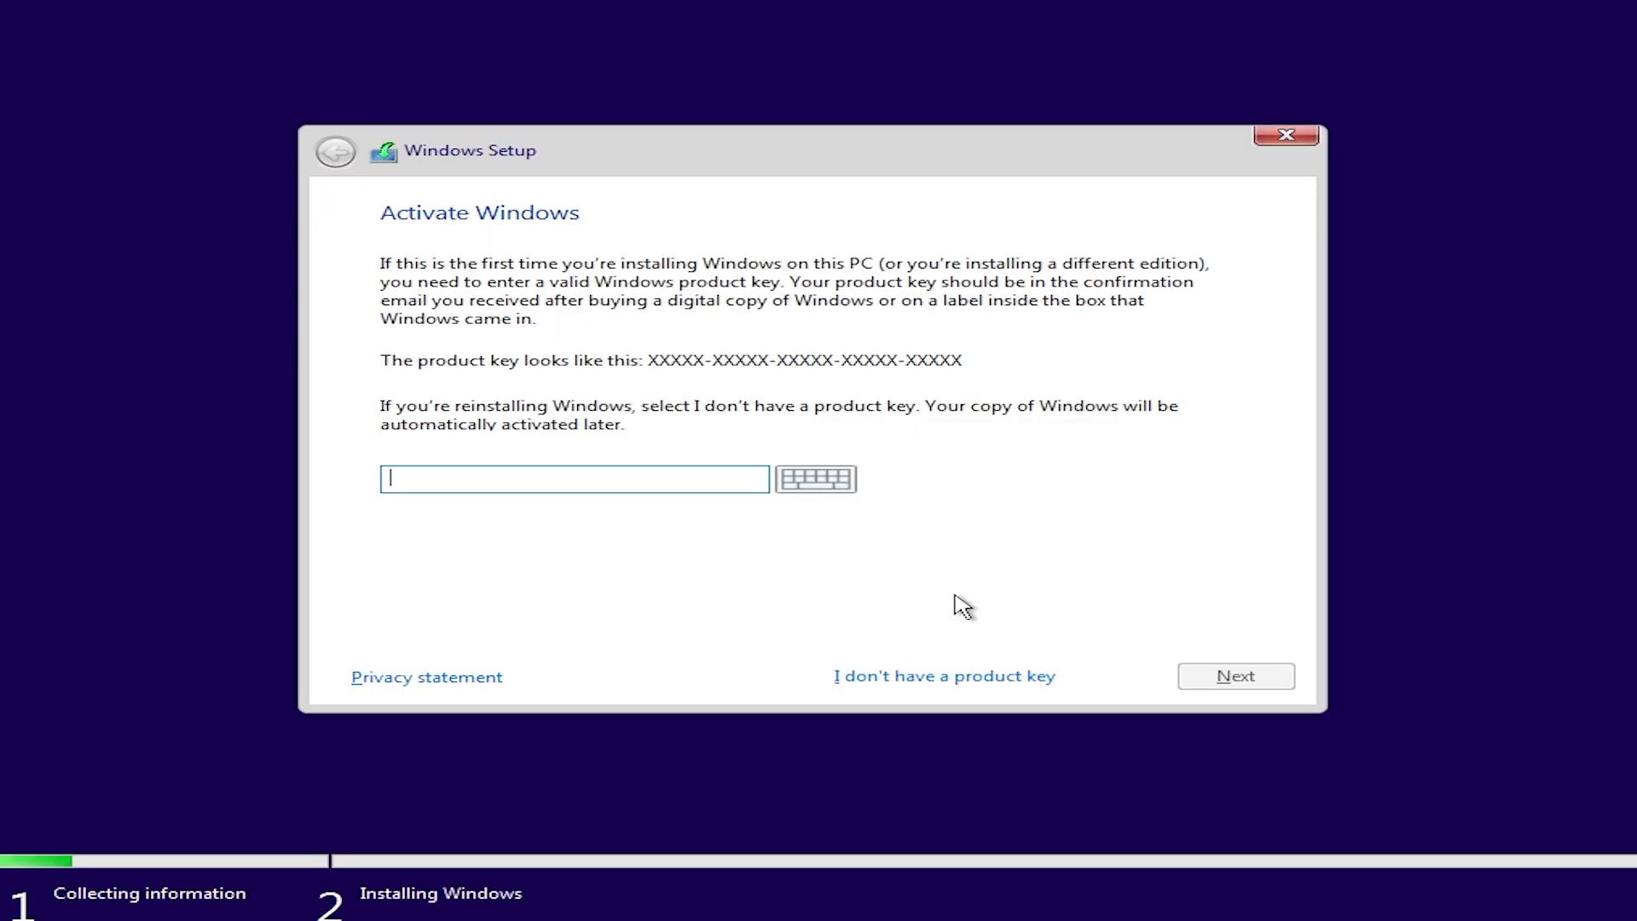
{"action": "left_click", "coordinate": [990, 682]}
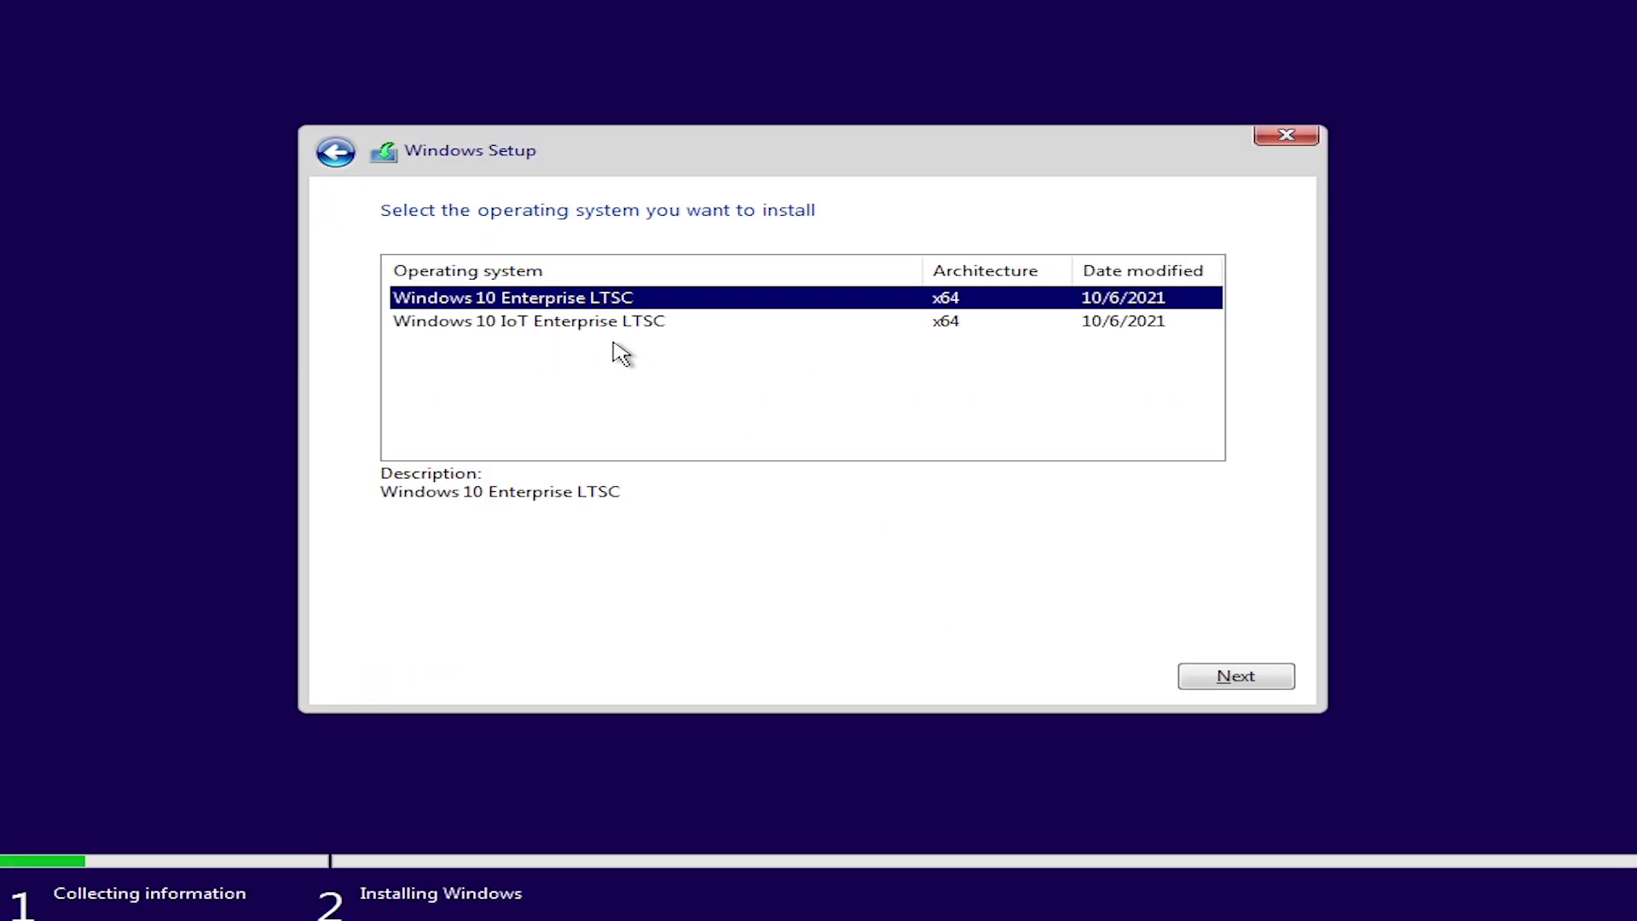
{"action": "left_click", "coordinate": [526, 338]}
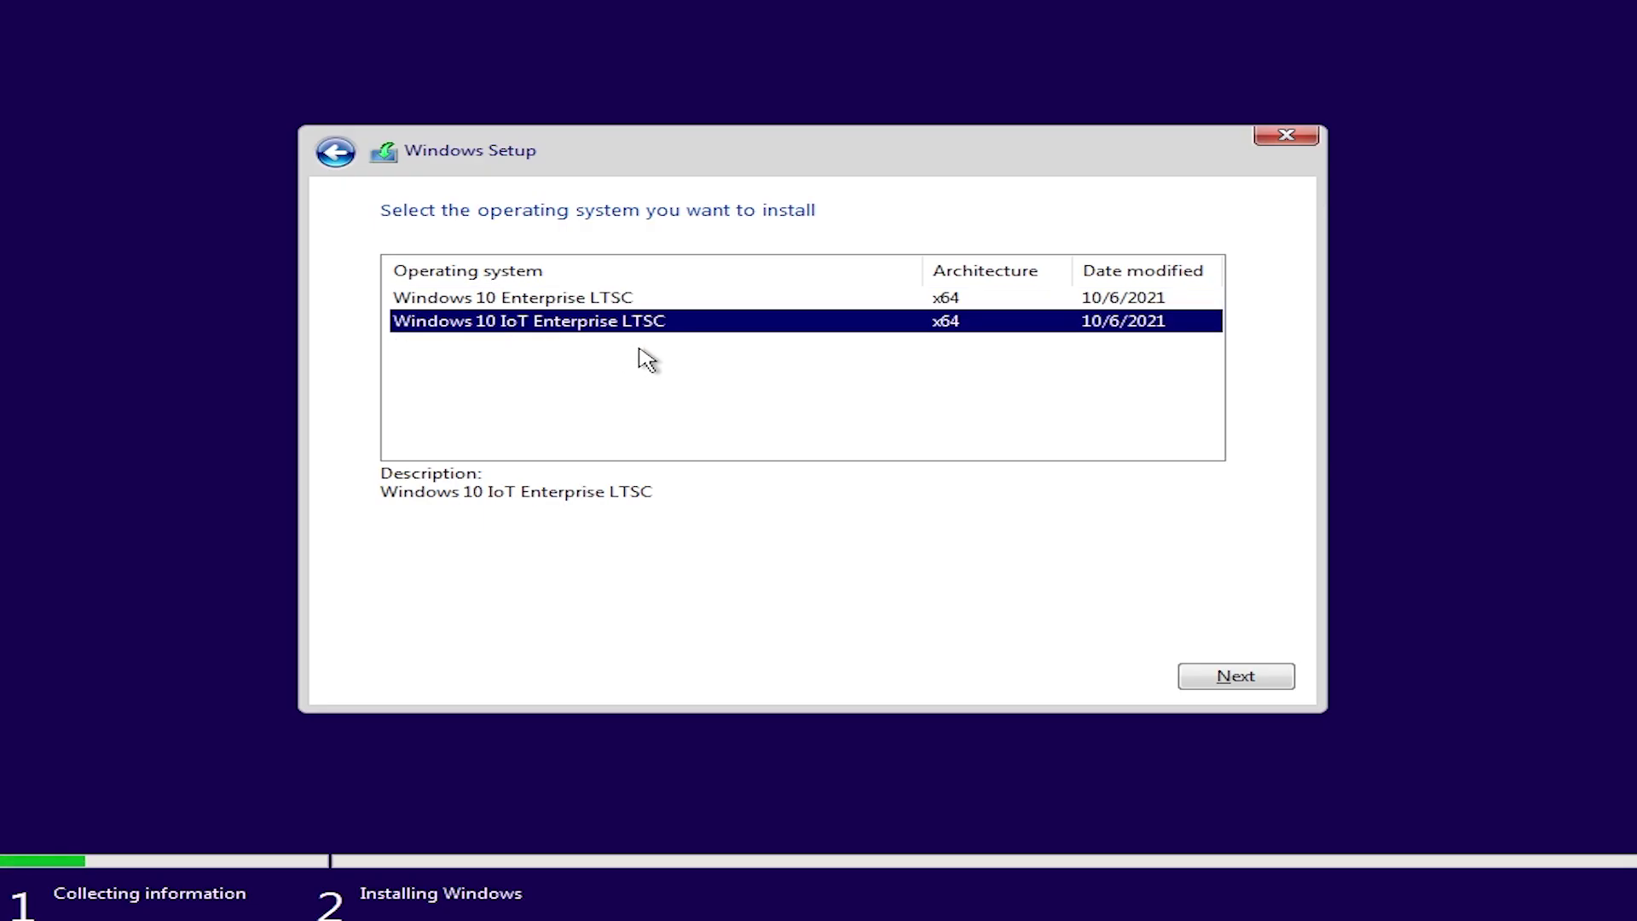
{"action": "left_click", "coordinate": [1225, 673]}
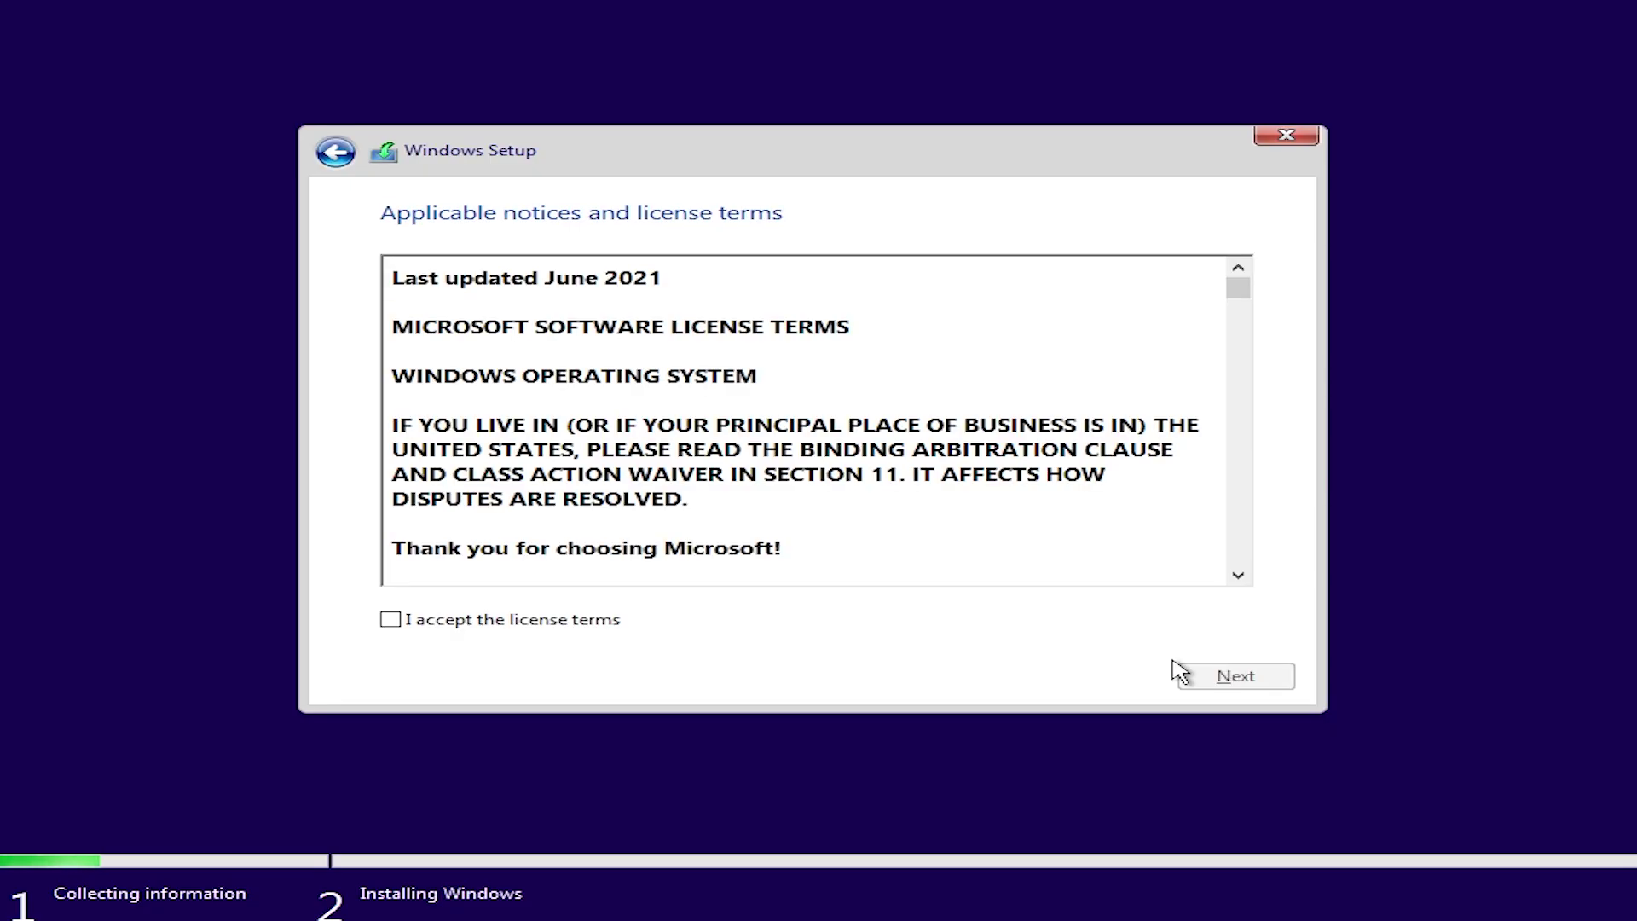
Step: Accept the licence and custom-install onto Drive 0's 50 GB unallocated space
{"action": "left_click", "coordinate": [597, 621]}
{"action": "left_click", "coordinate": [1270, 677]}
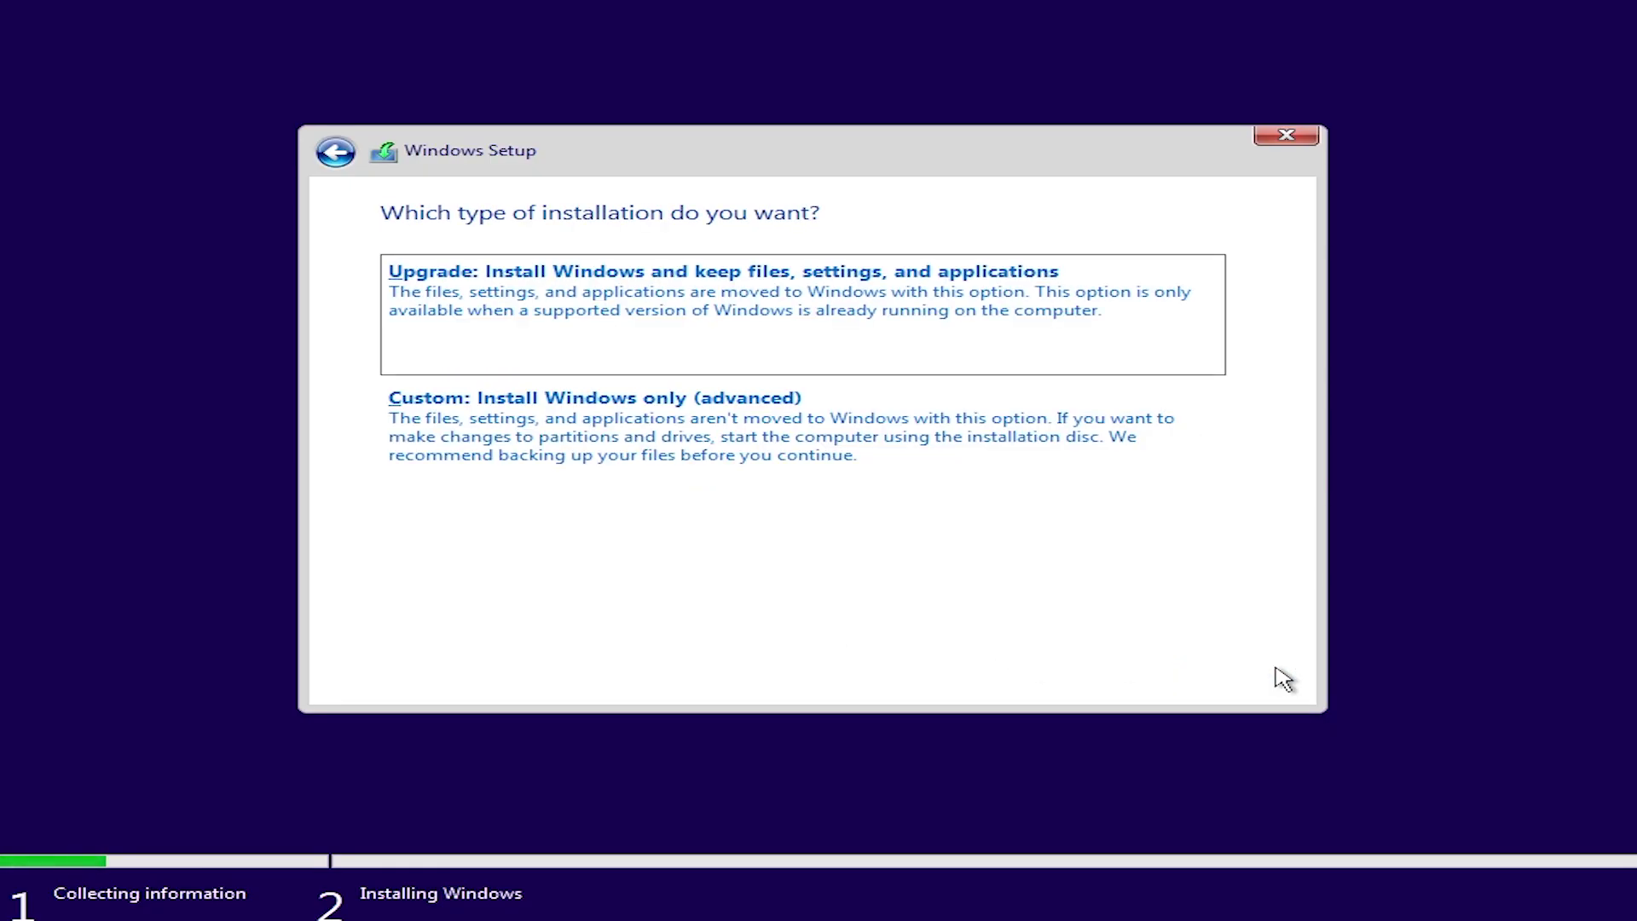
{"action": "left_click", "coordinate": [855, 463]}
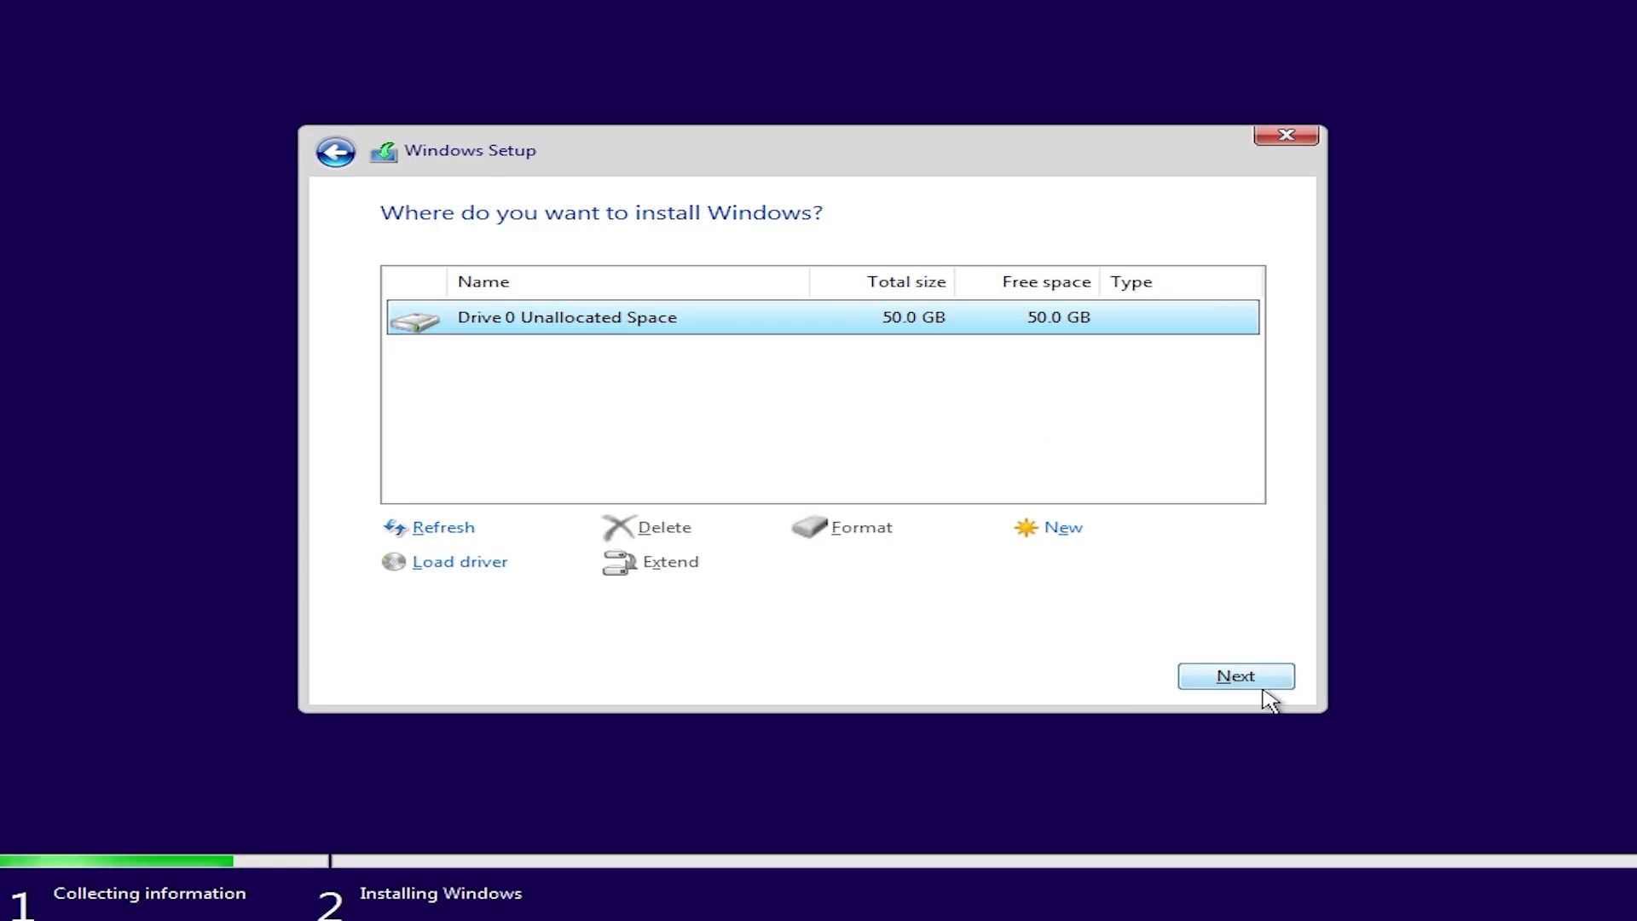
{"action": "left_click", "coordinate": [1236, 676]}
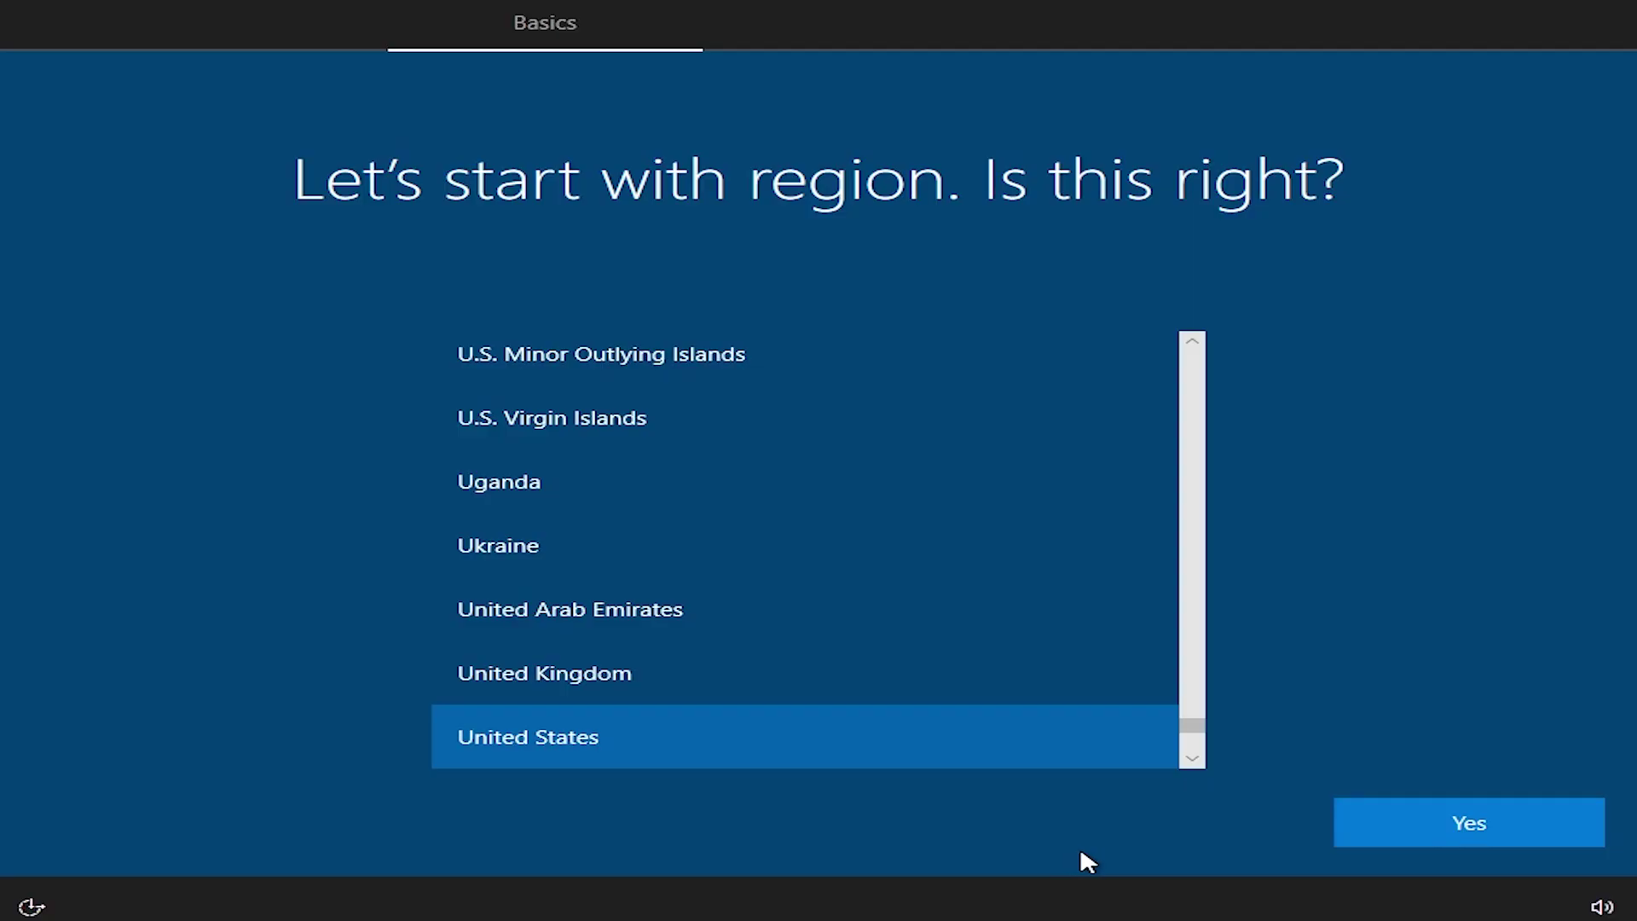
Step: Confirm United States region and US keyboard, skip a second layout, and choose domain join
{"action": "left_click", "coordinate": [1459, 831]}
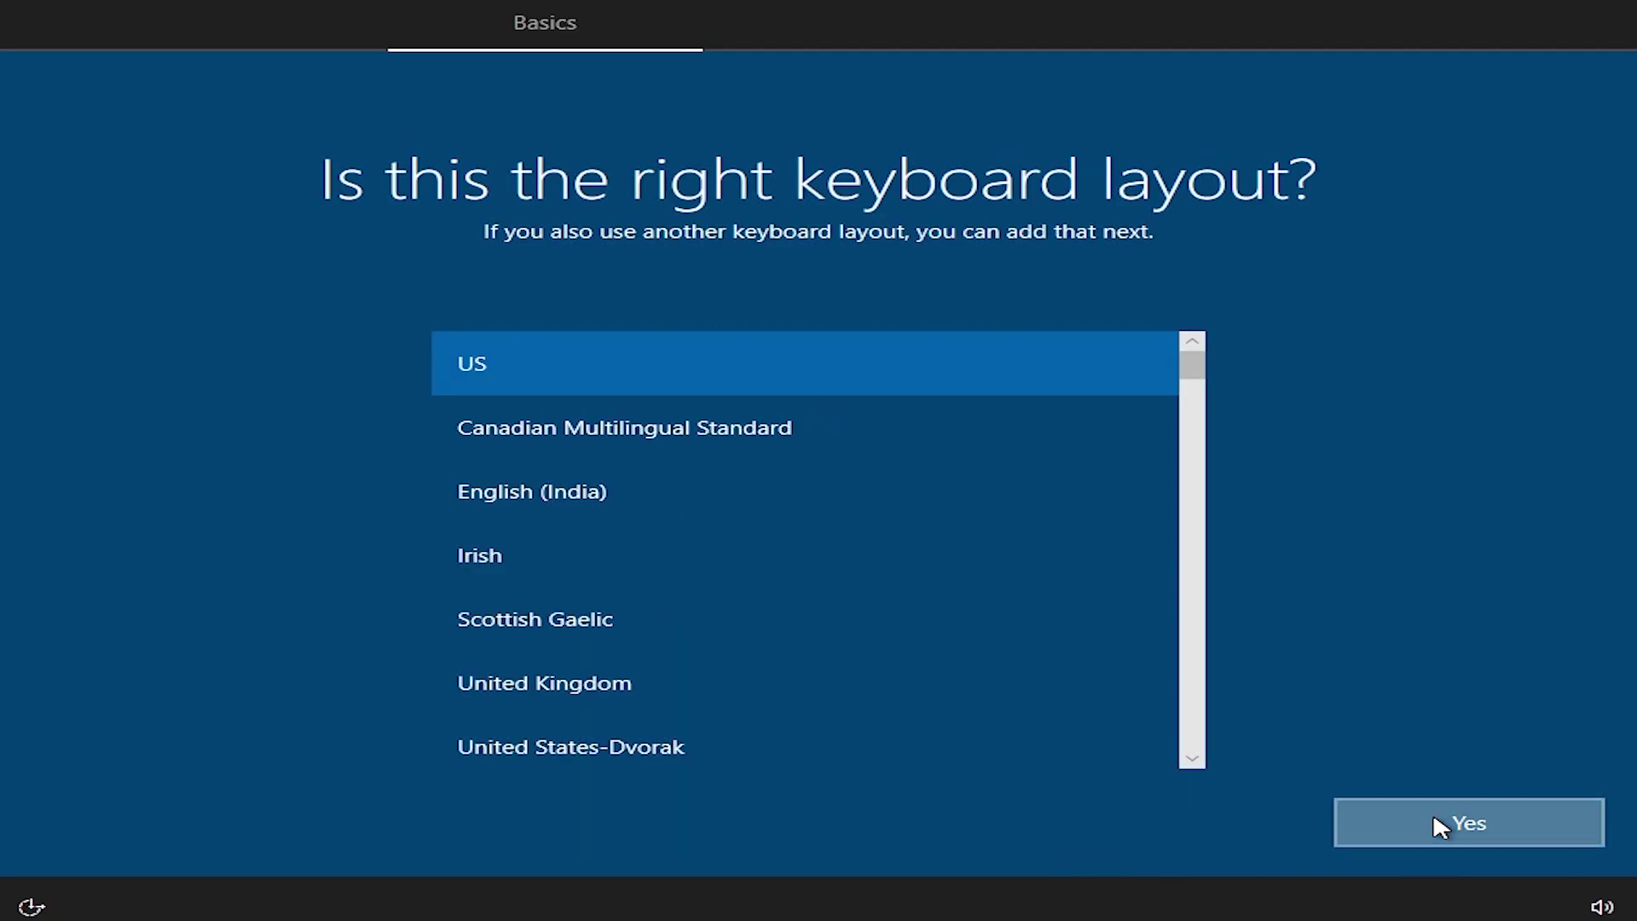
{"action": "left_click", "coordinate": [1432, 820]}
{"action": "left_click", "coordinate": [1433, 818]}
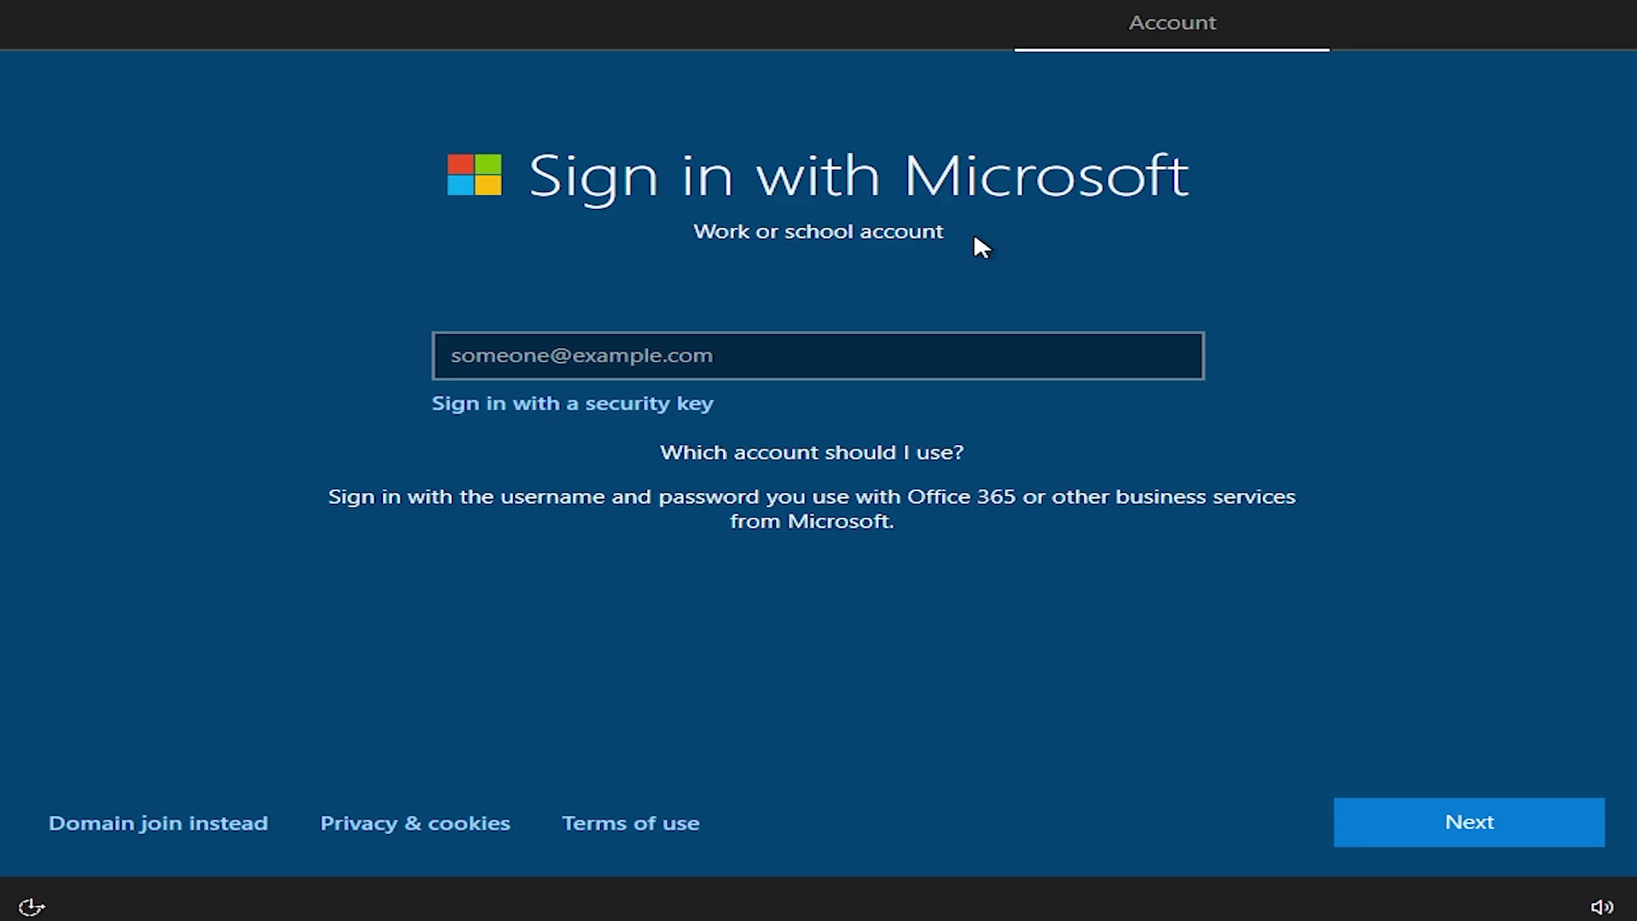
{"action": "left_click", "coordinate": [204, 821]}
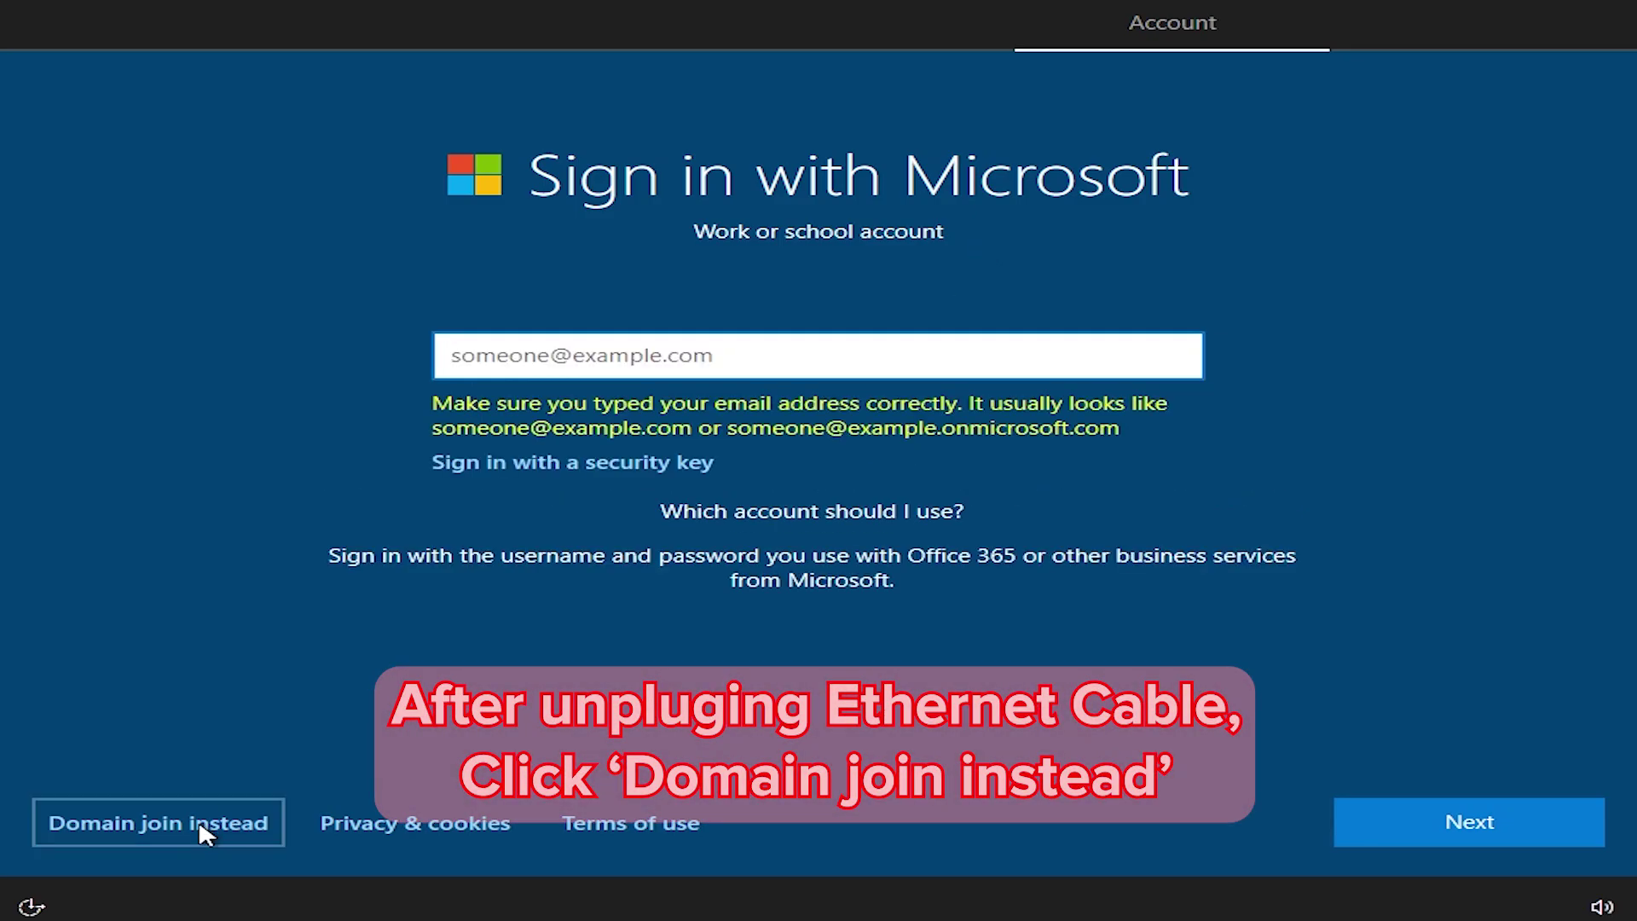
{"action": "left_click", "coordinate": [201, 823]}
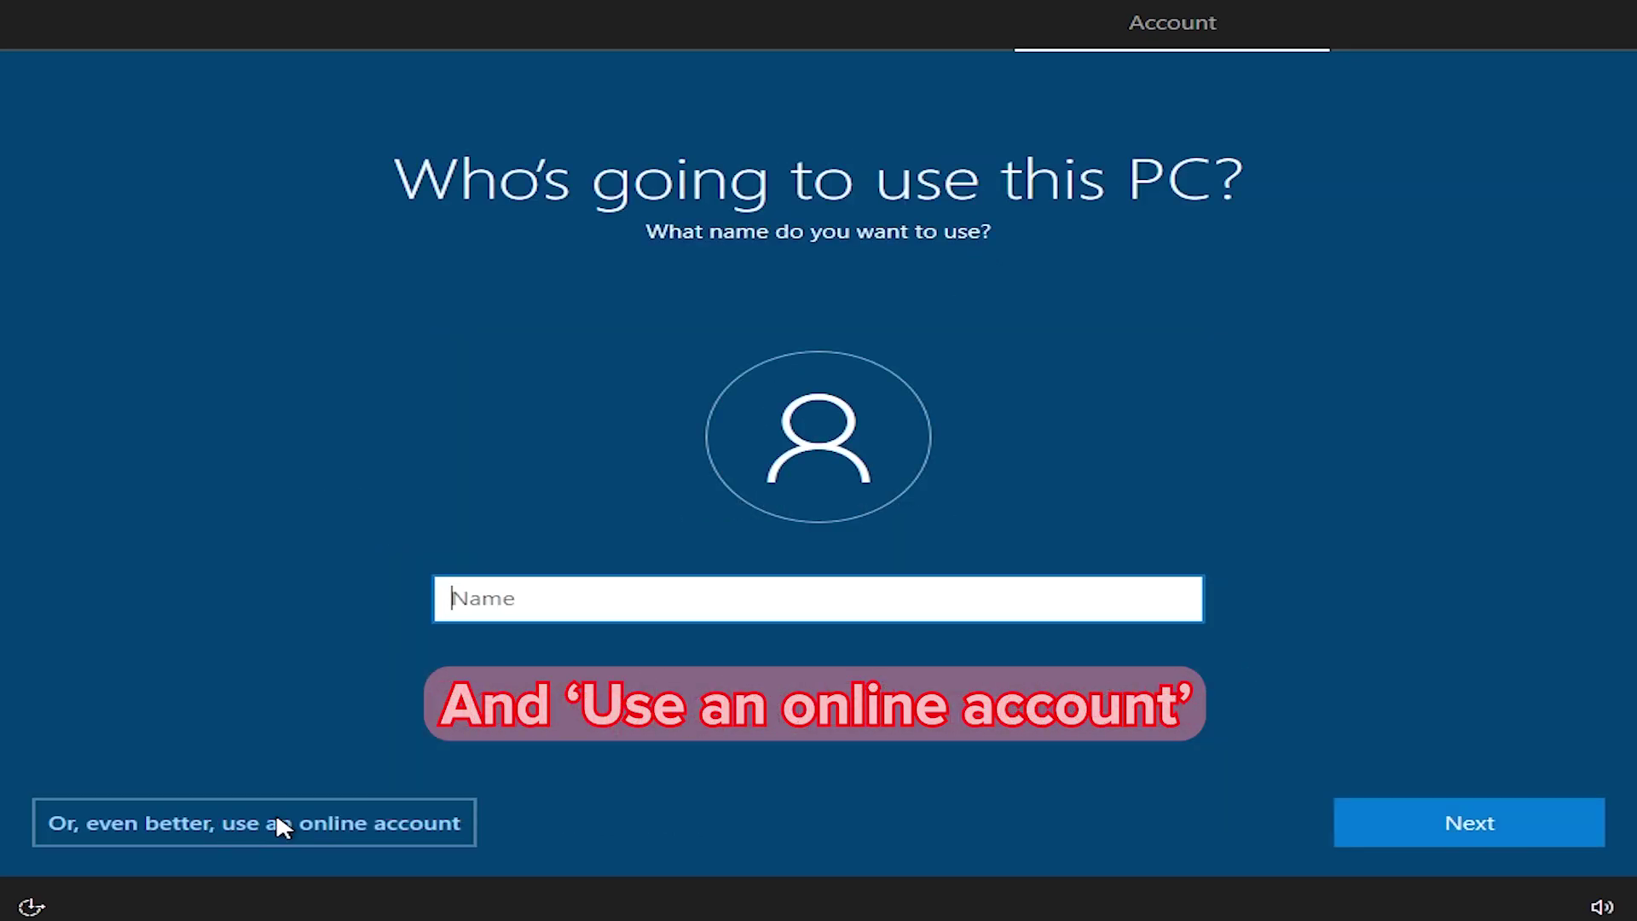
{"action": "left_click", "coordinate": [278, 818]}
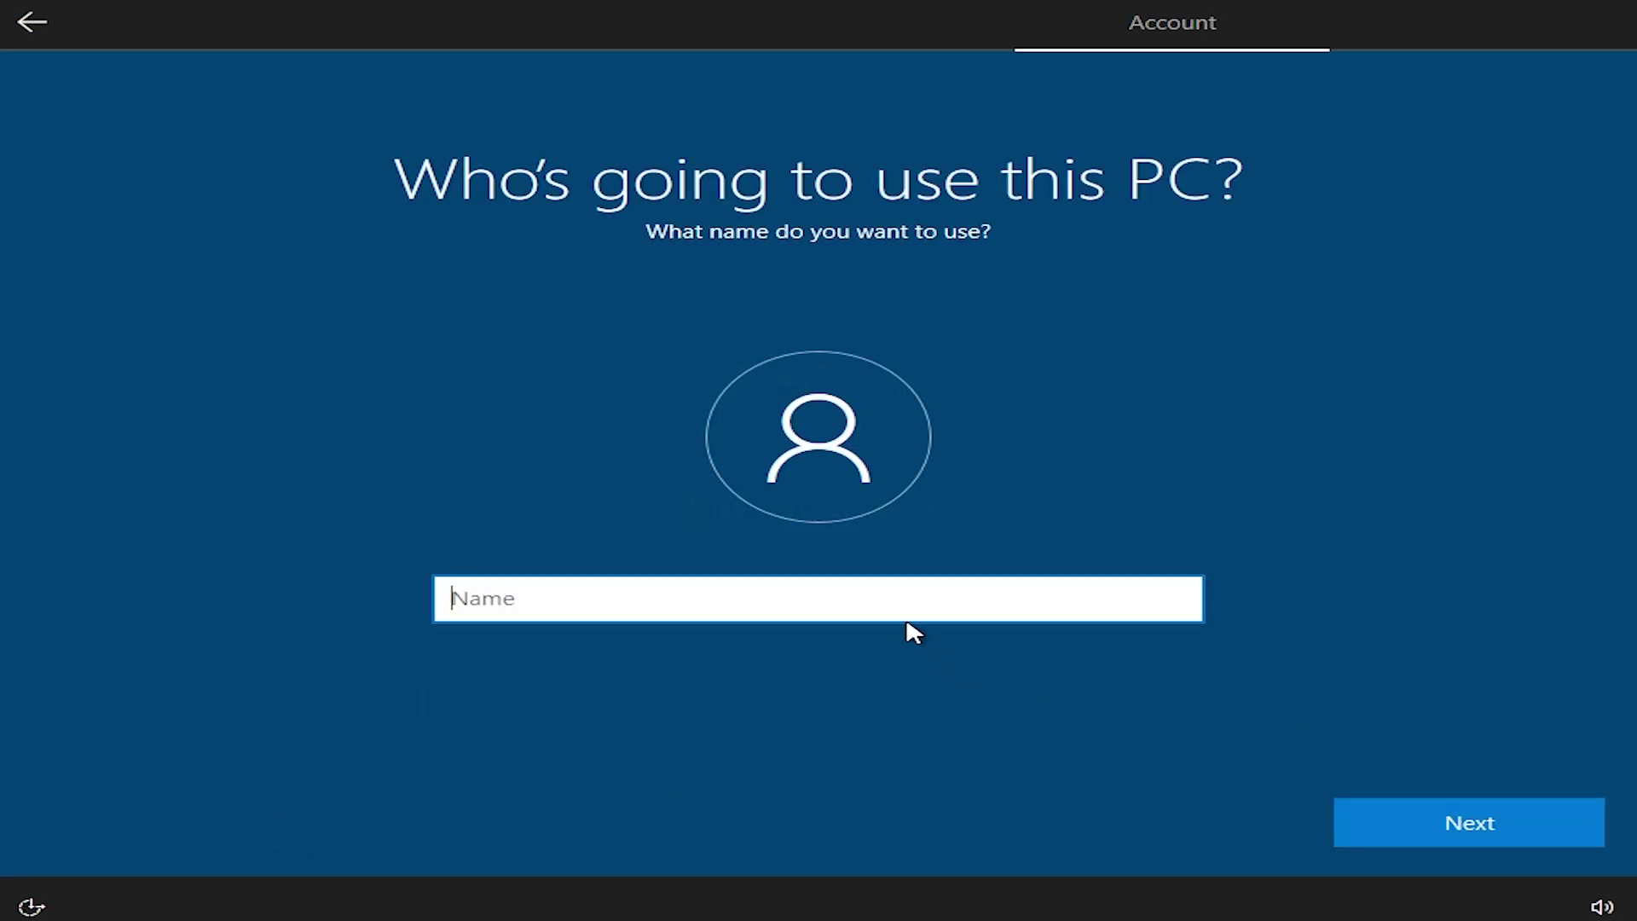
Step: Enter the local account name and set and confirm its password
{"action": "type", "text": "WindowsGuy"}
{"action": "left_click", "coordinate": [1461, 815]}
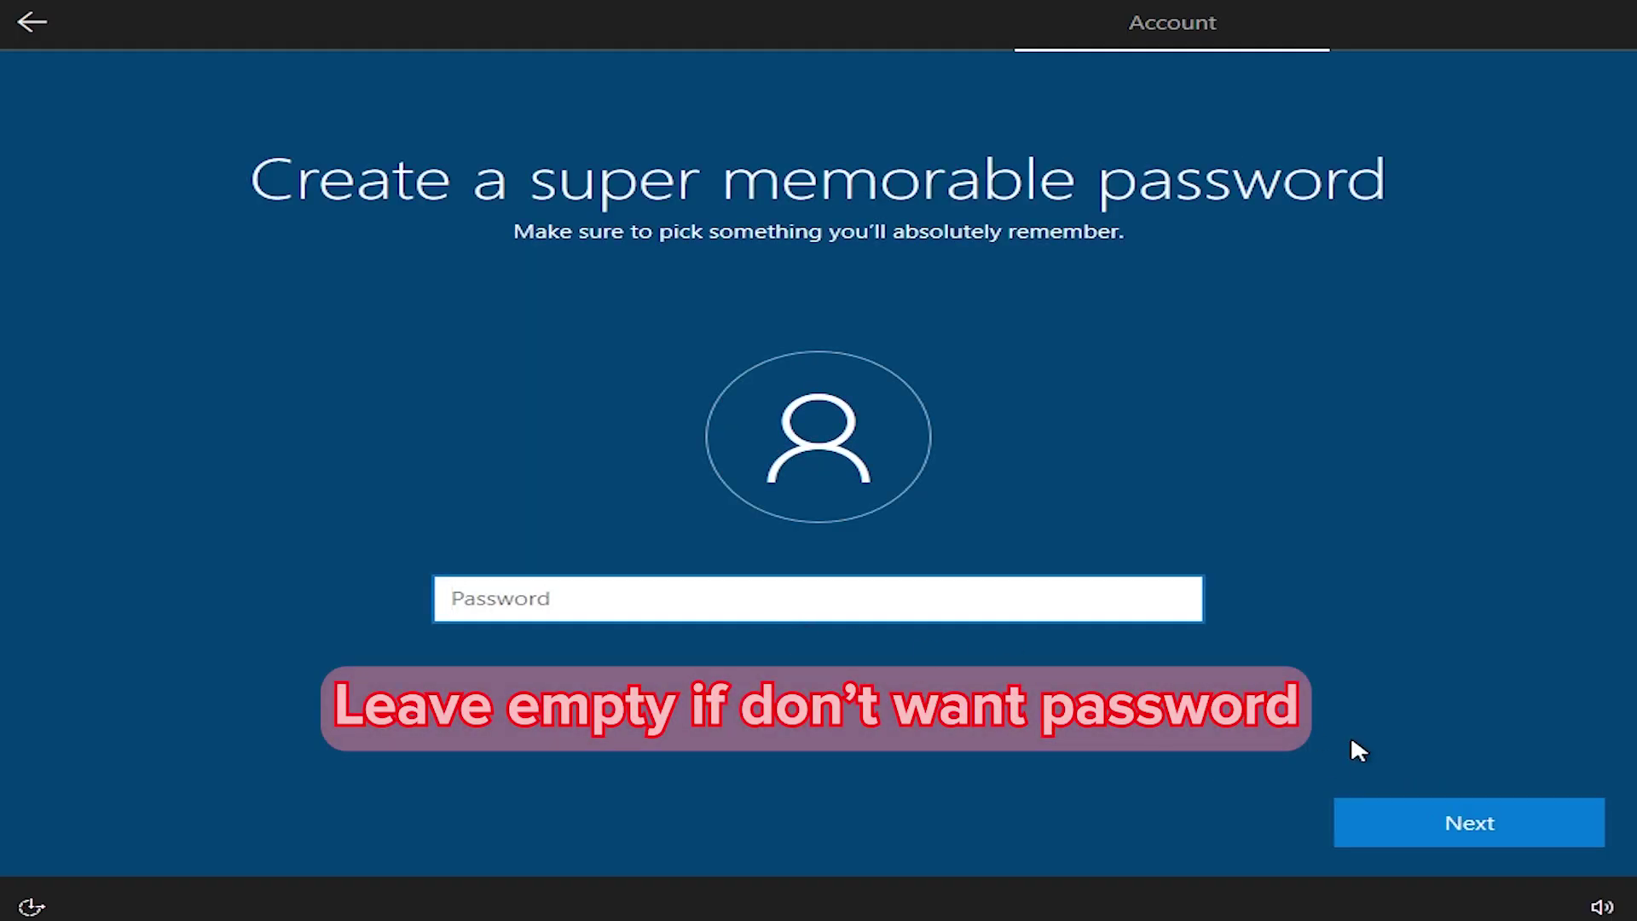
{"action": "type", "text": "123"}
{"action": "left_click", "coordinate": [1488, 837]}
{"action": "type", "text": "123"}
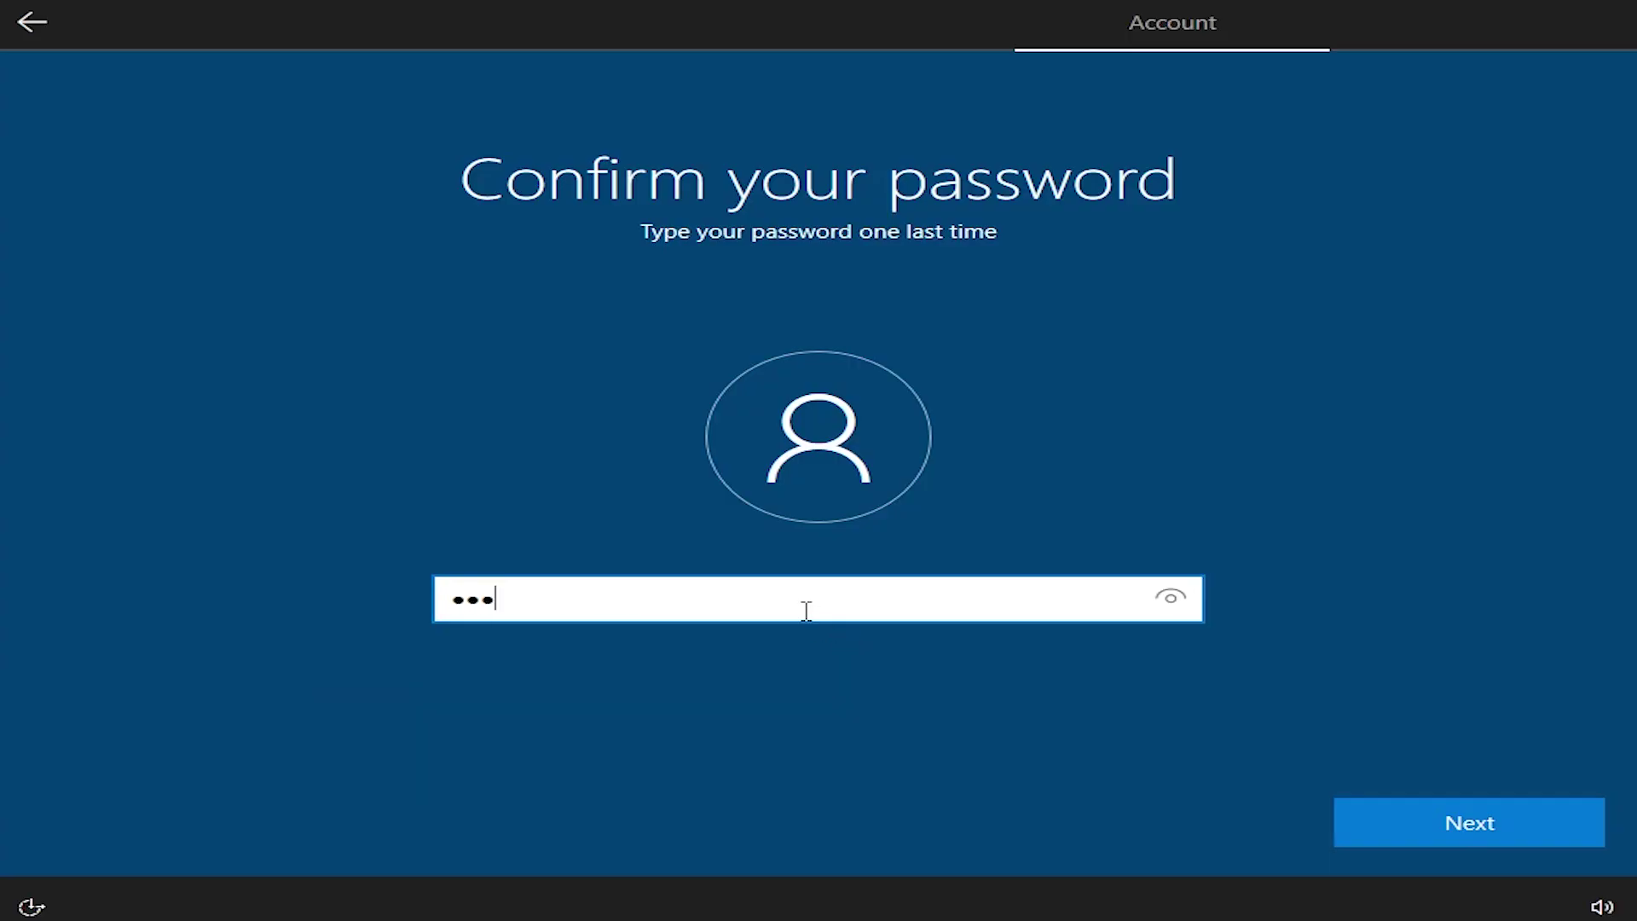
{"action": "left_click", "coordinate": [1458, 820]}
Step: Answer three security questions: birth city, childhood nickname, and oldest cousin
{"action": "left_click", "coordinate": [981, 638]}
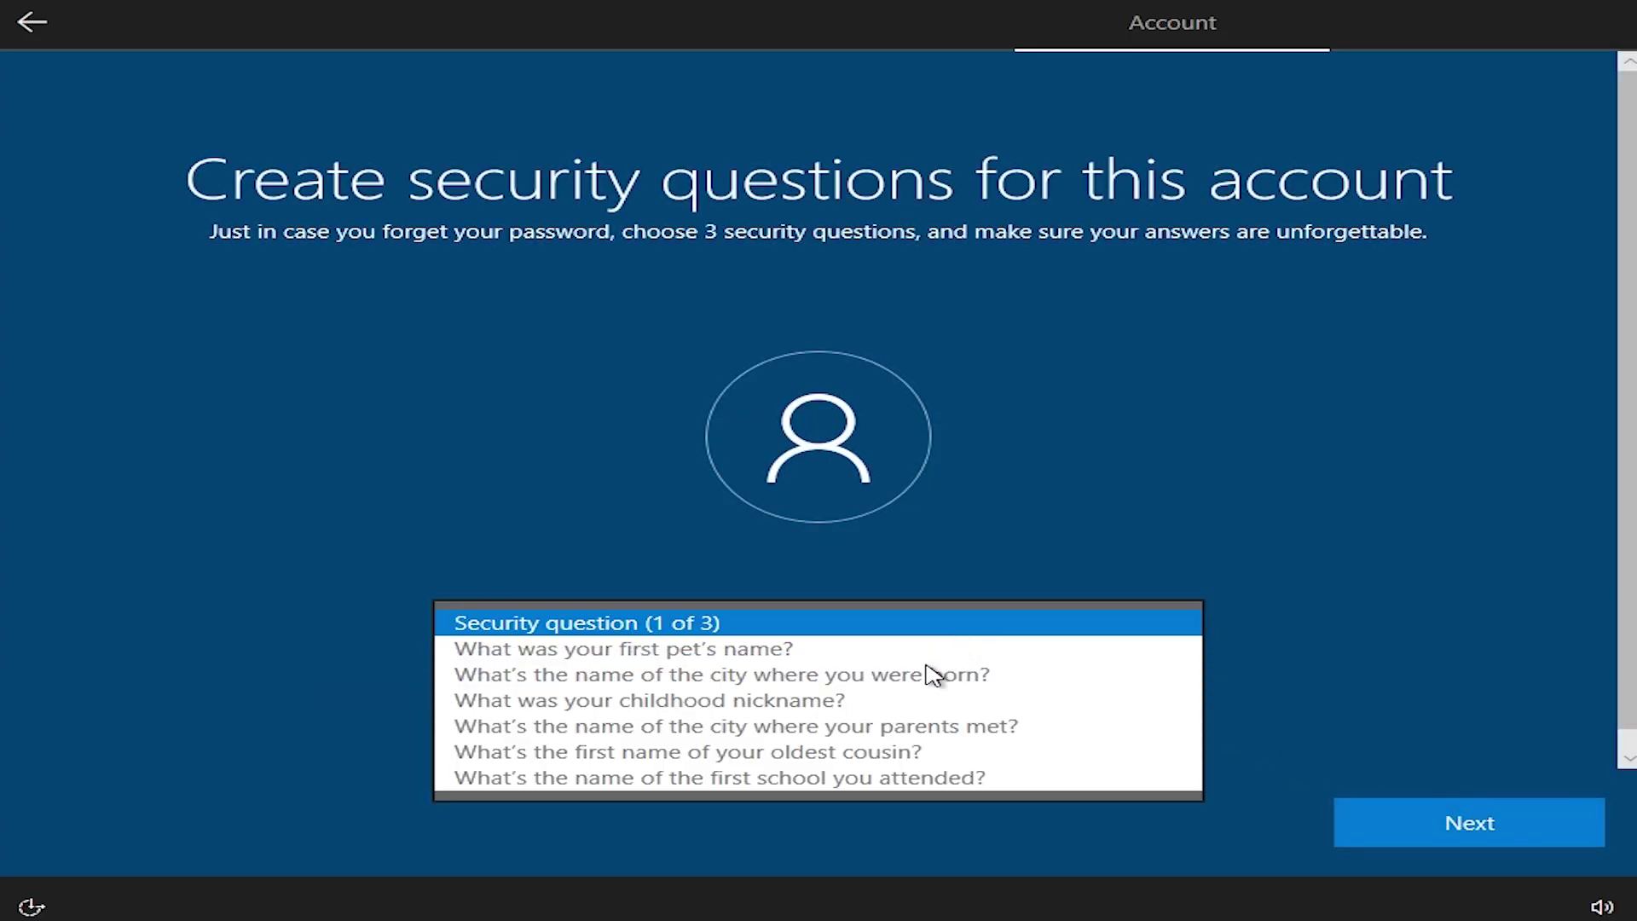
{"action": "left_click", "coordinate": [934, 675]}
{"action": "type", "text": "w"}
{"action": "key", "text": "Return"}
{"action": "left_click", "coordinate": [892, 636]}
{"action": "left_click", "coordinate": [870, 663]}
{"action": "type", "text": "w"}
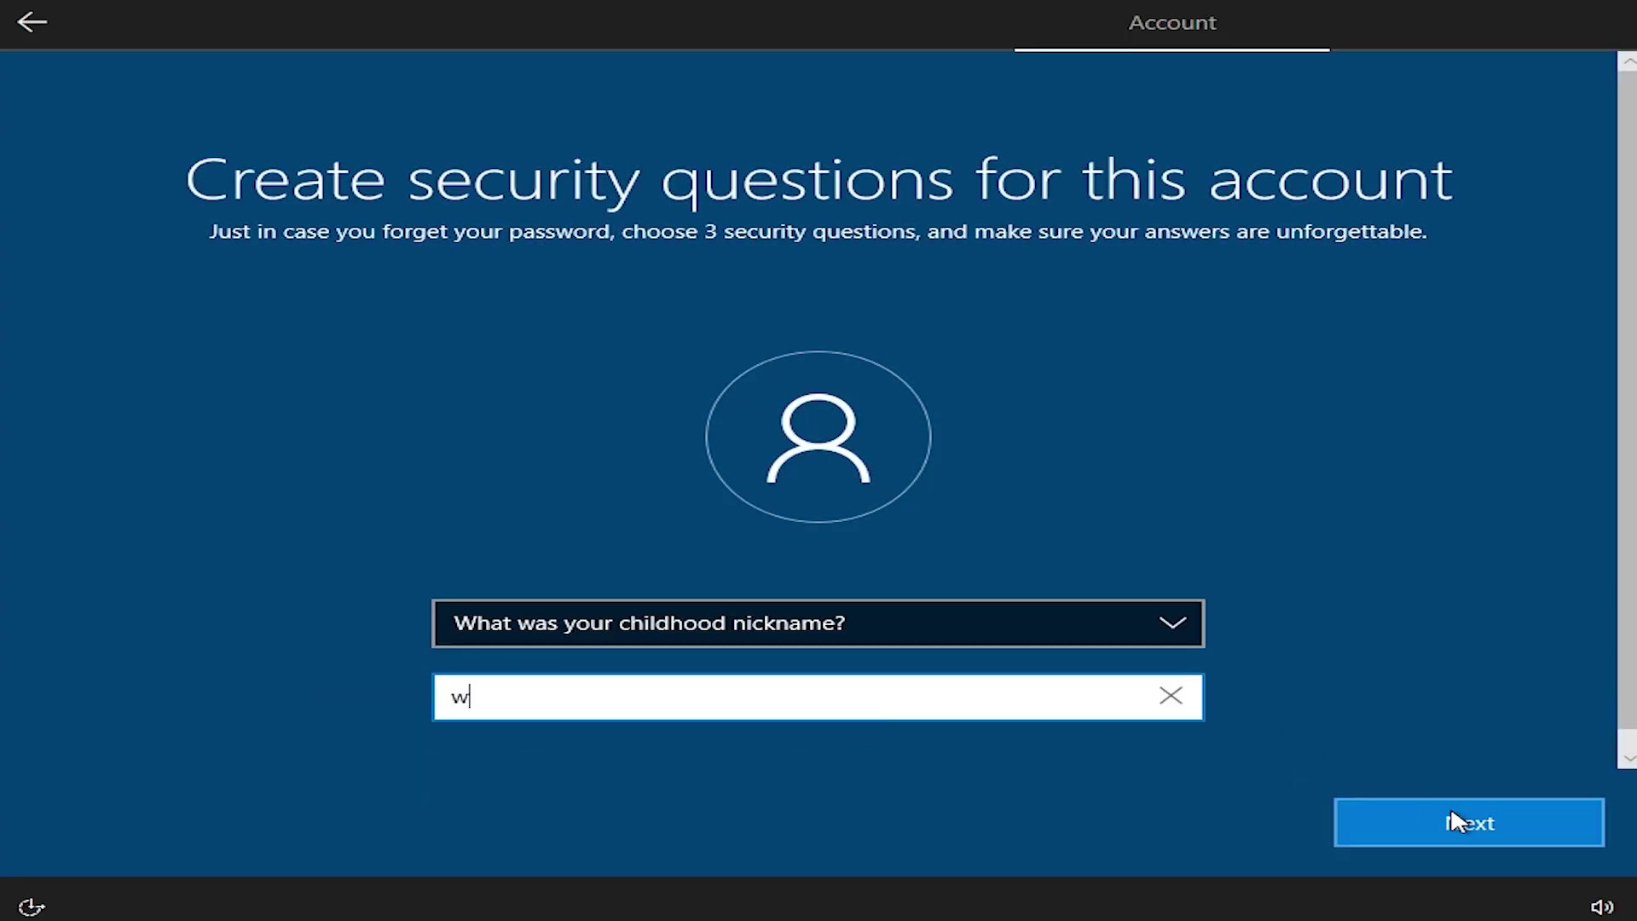
{"action": "left_click", "coordinate": [1458, 820]}
{"action": "left_click", "coordinate": [852, 622]}
{"action": "left_click", "coordinate": [811, 694]}
{"action": "type", "text": "w"}
{"action": "left_click", "coordinate": [1474, 802]}
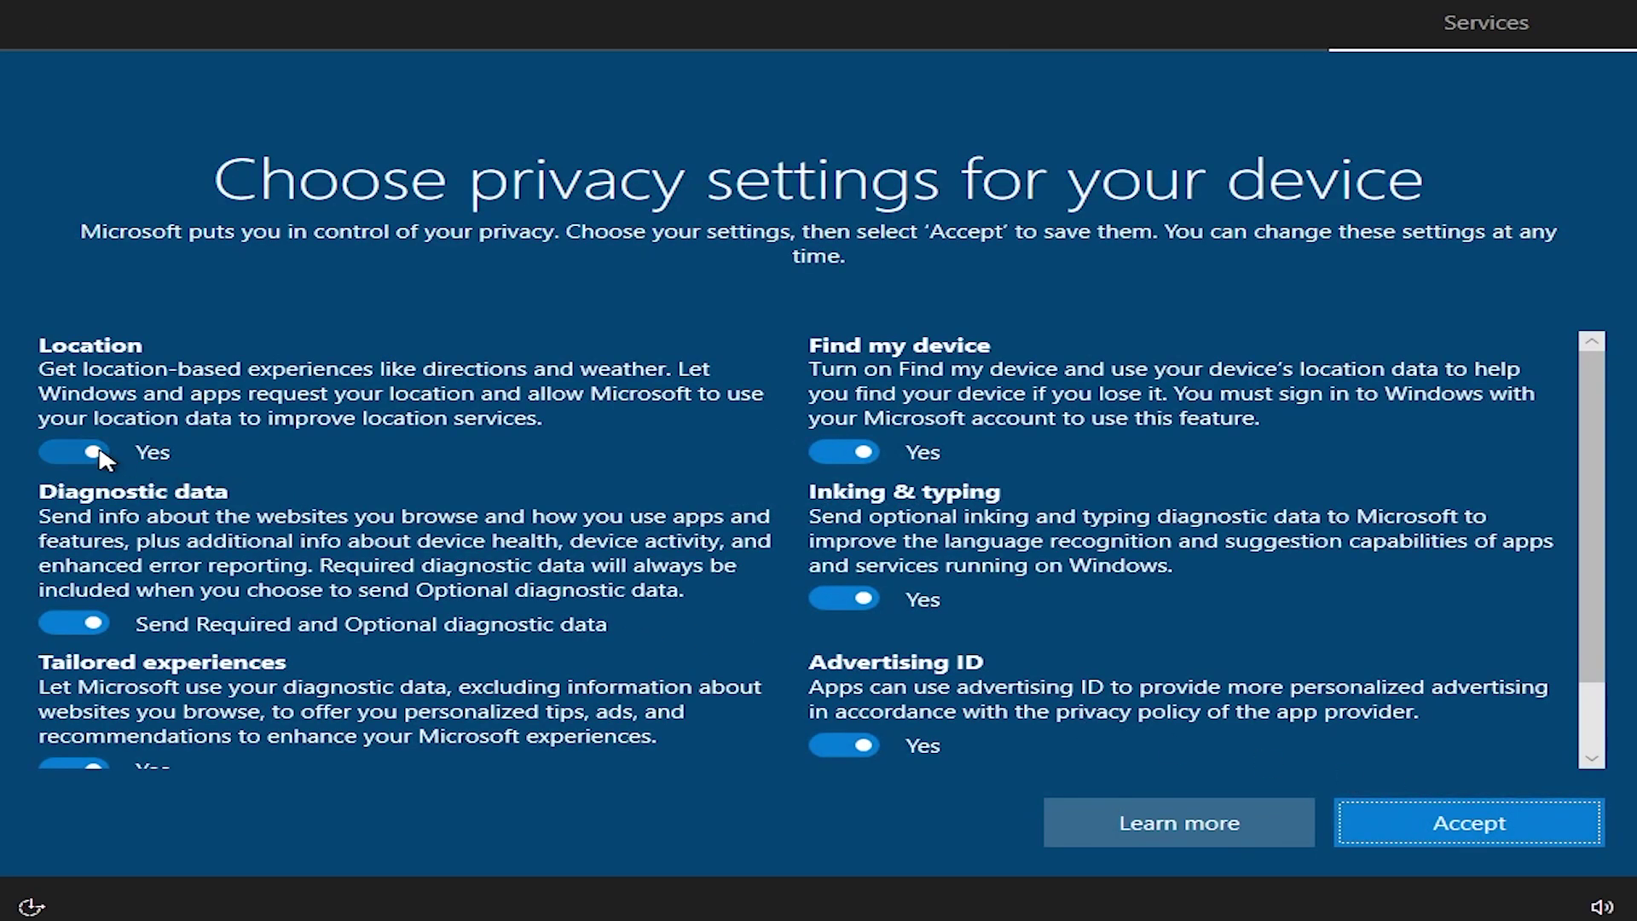
Step: Turn off location, diagnostics, tailored experiences, Find my device, inking and advertising ID, then accept
{"action": "left_click", "coordinate": [94, 452]}
{"action": "left_click", "coordinate": [89, 623]}
{"action": "scroll", "coordinate": [102, 623], "scroll_direction": "down", "scroll_amount": 2}
{"action": "left_click", "coordinate": [89, 680]}
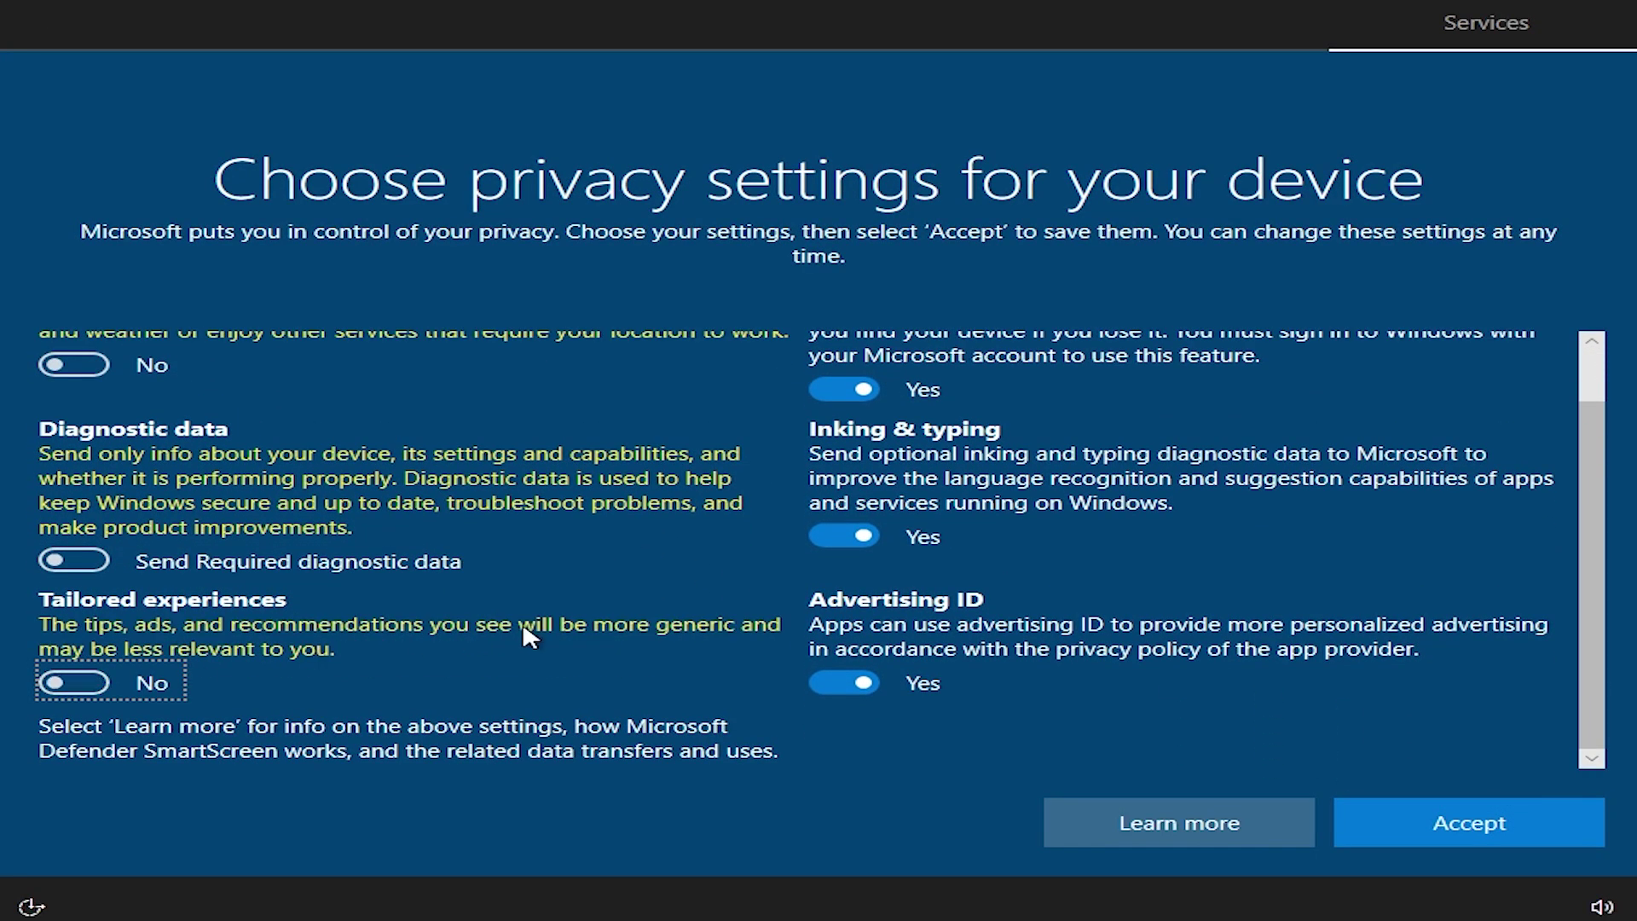
{"action": "scroll", "coordinate": [529, 635], "scroll_direction": "up", "scroll_amount": 2}
{"action": "left_click", "coordinate": [844, 427]}
{"action": "left_click", "coordinate": [846, 573]}
{"action": "left_click", "coordinate": [858, 724]}
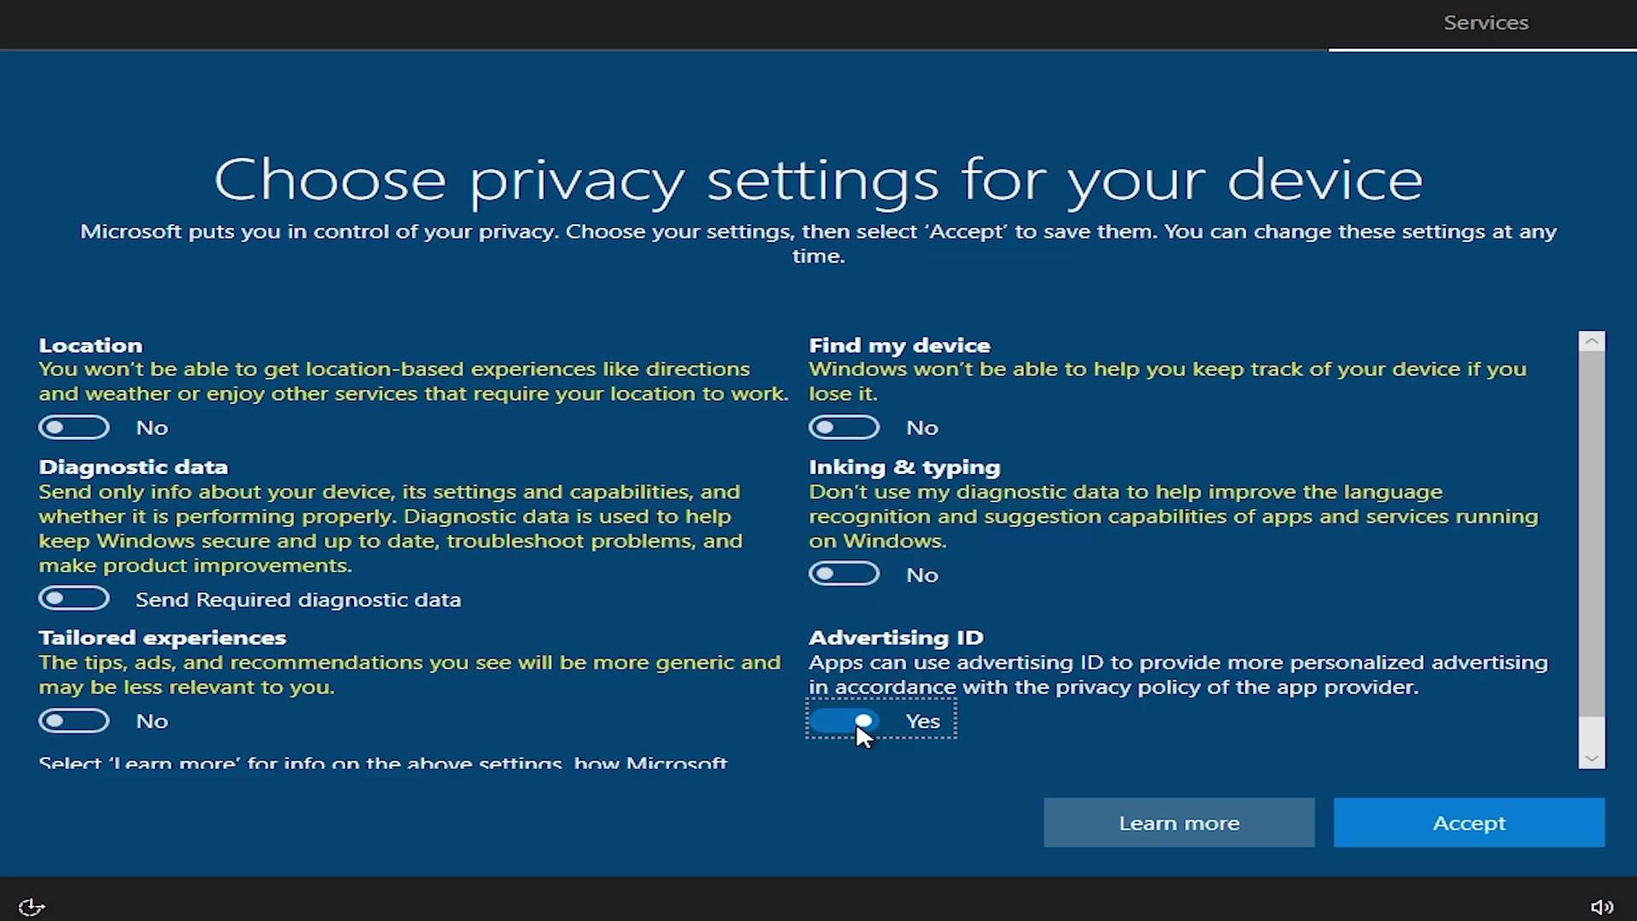
{"action": "scroll", "coordinate": [852, 731], "scroll_direction": "down", "scroll_amount": 1}
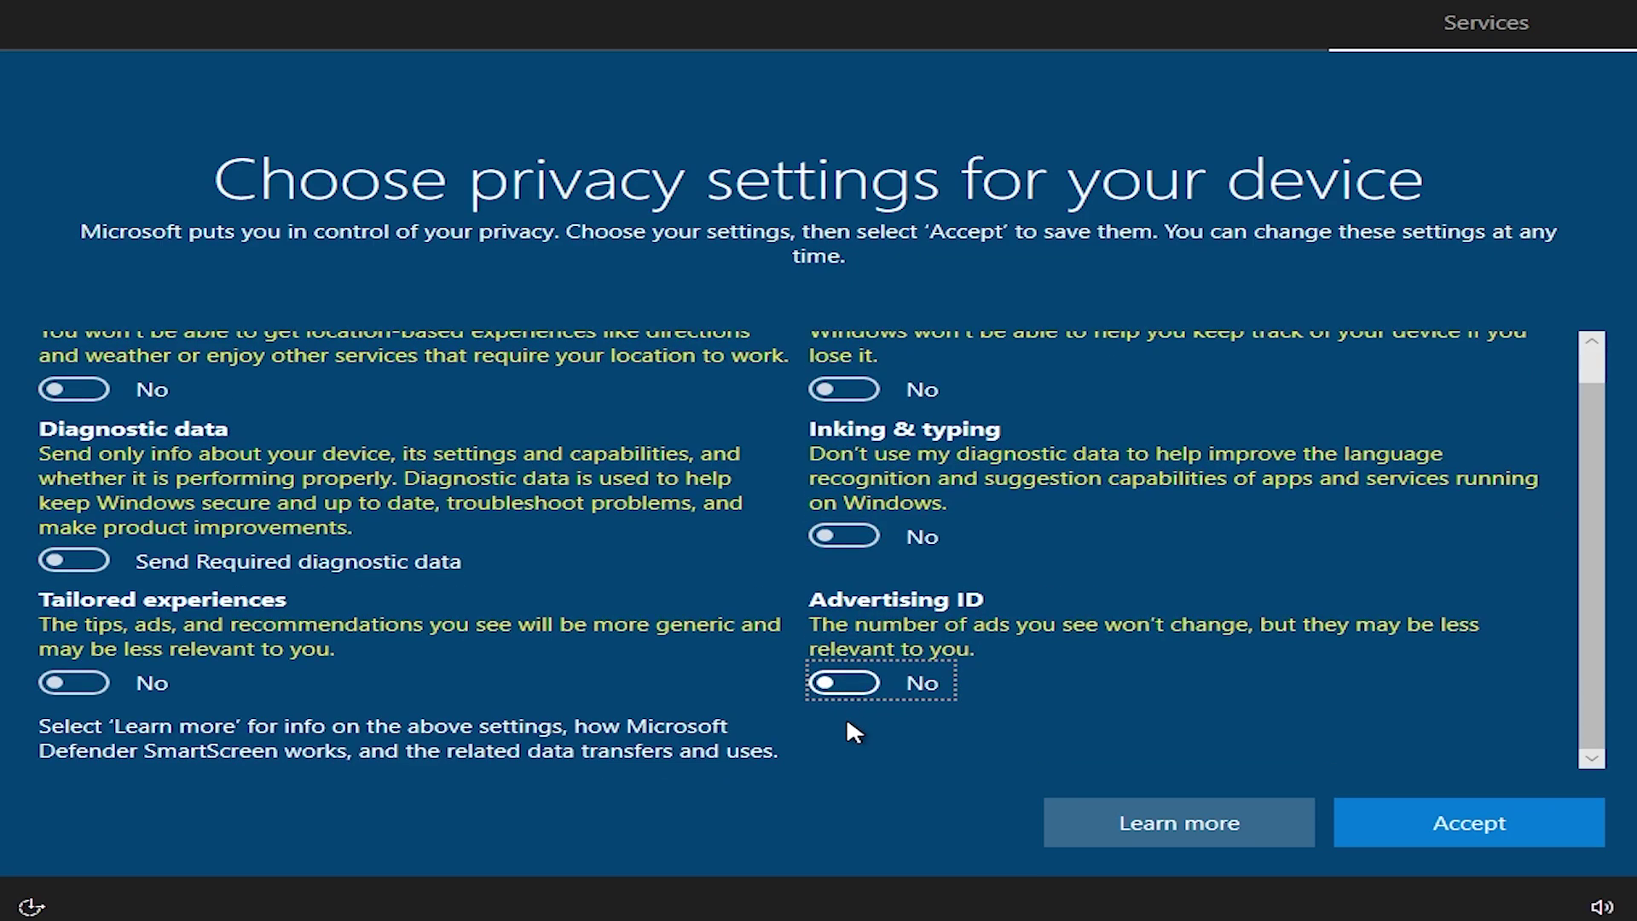
{"action": "left_click", "coordinate": [1455, 826]}
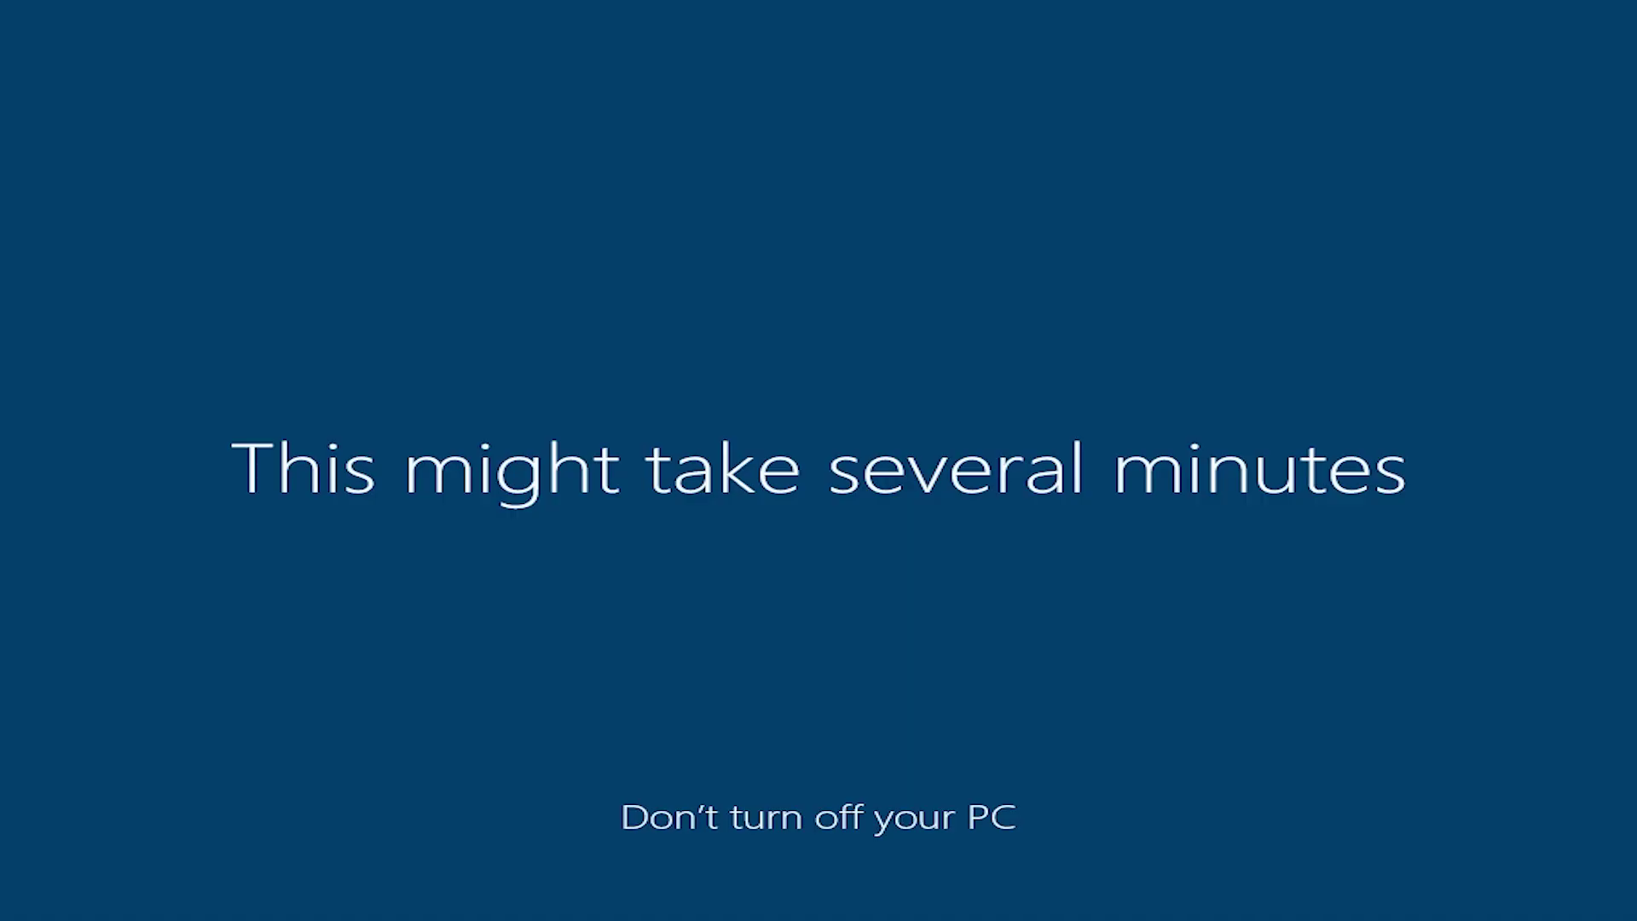